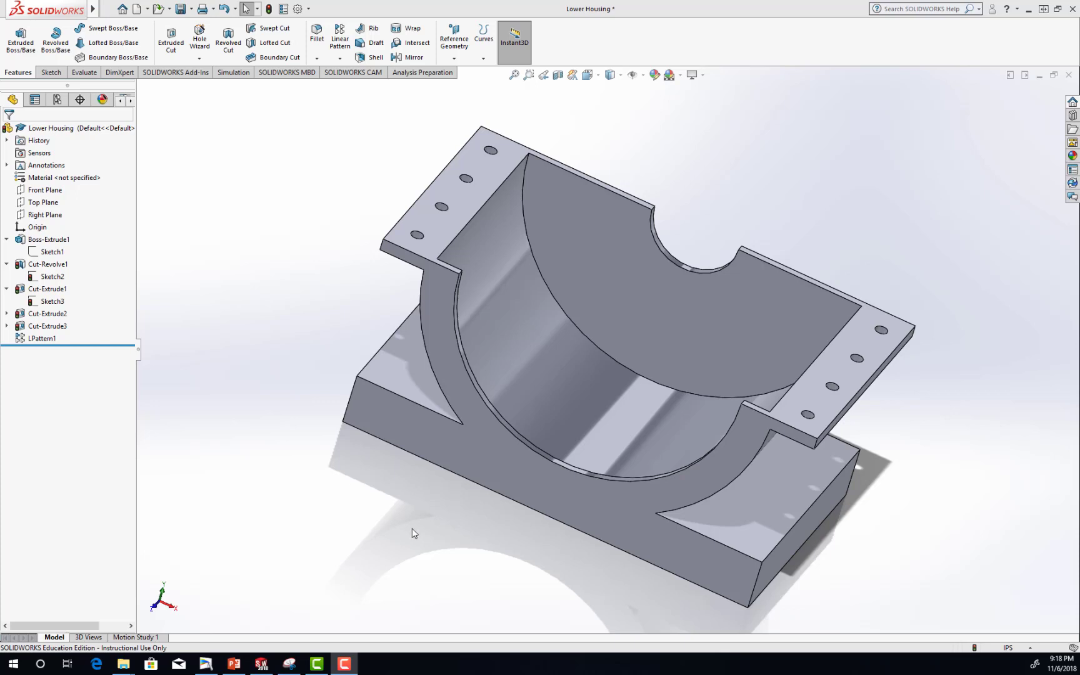
Switch to the PowerPoint presentation and open the Exercise 2 slide describing the Blower assembly.
{"action": "left_click", "coordinate": [231, 669]}
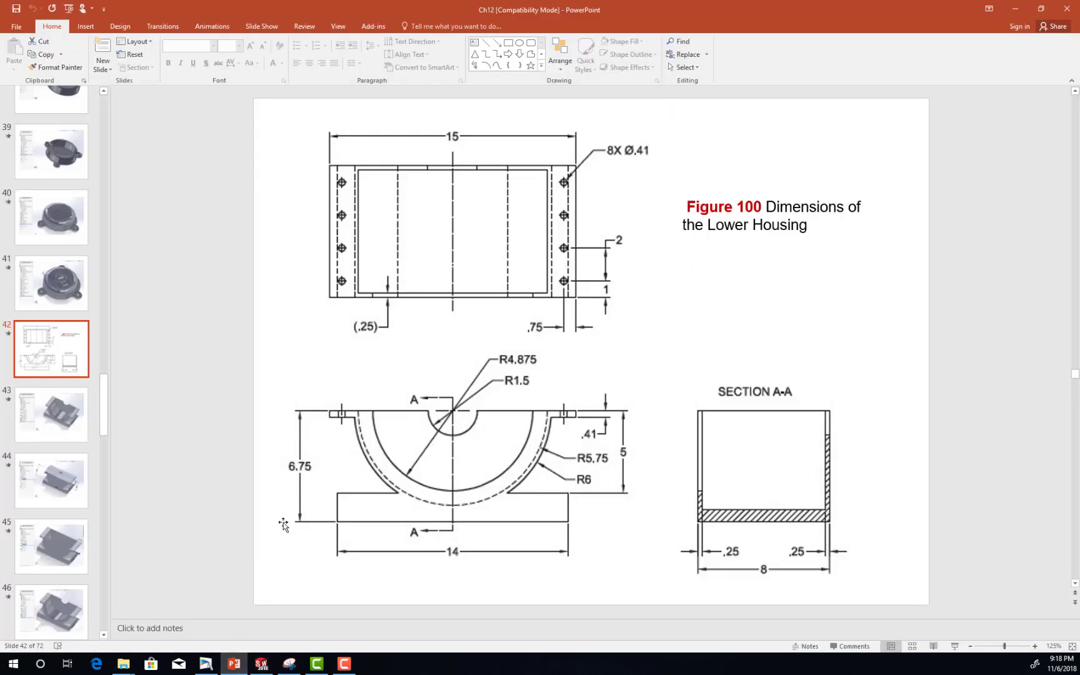
{"action": "scroll", "coordinate": [439, 495], "scroll_direction": "up", "scroll_amount": 1}
{"action": "scroll", "coordinate": [438, 494], "scroll_direction": "up", "scroll_amount": 3}
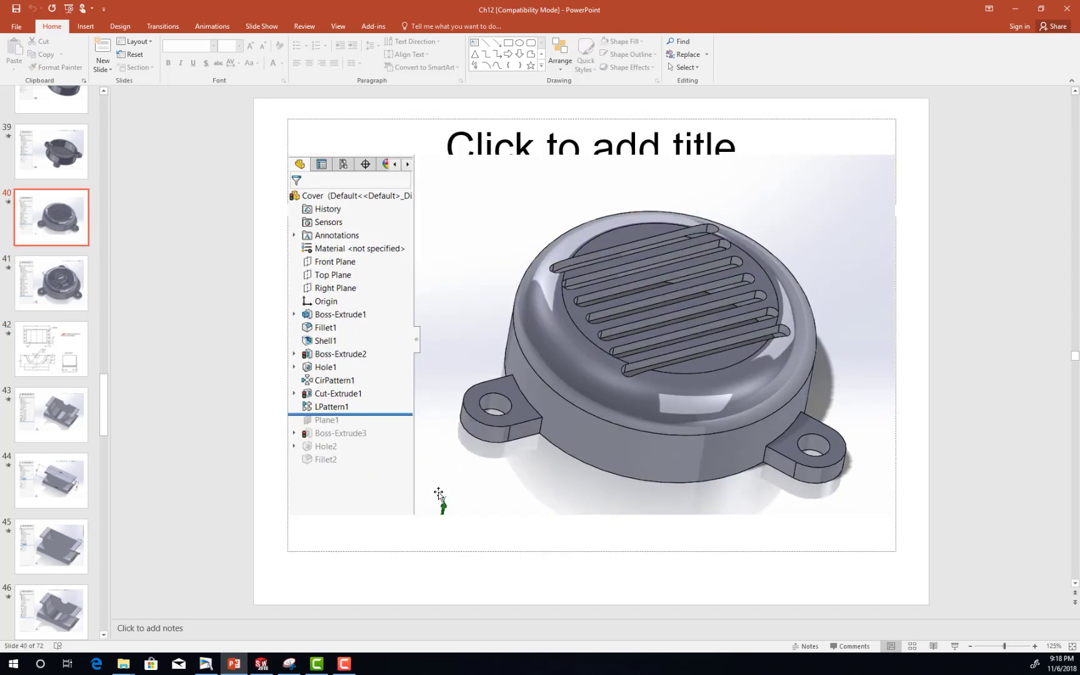
{"action": "scroll", "coordinate": [50, 327], "scroll_direction": "up", "scroll_amount": 8}
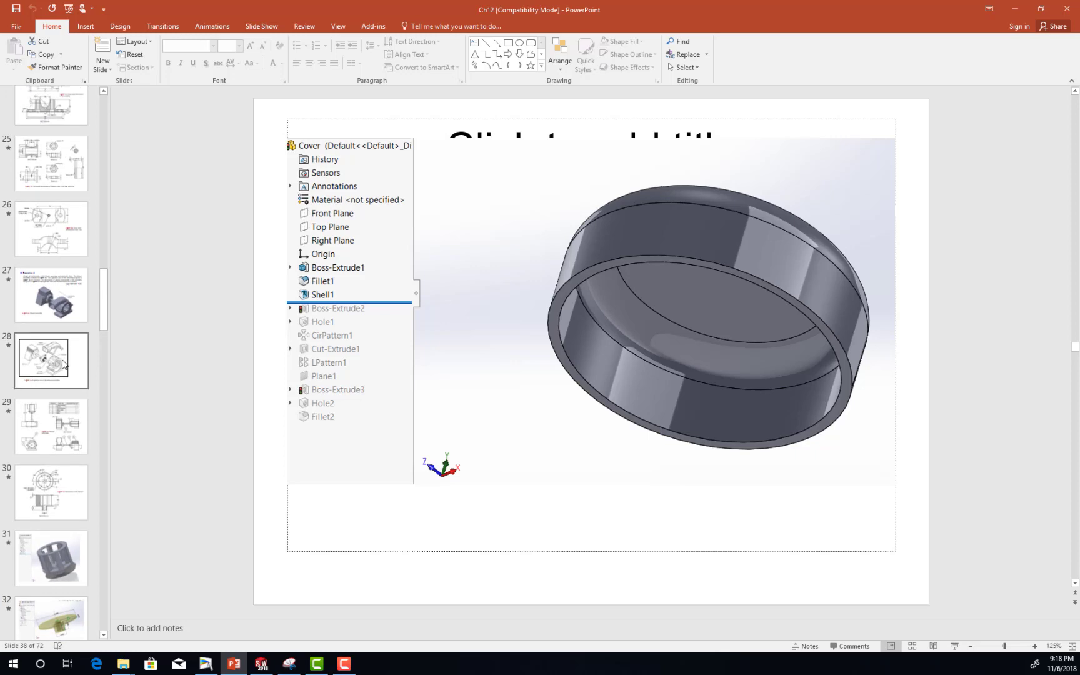
{"action": "left_click", "coordinate": [60, 313]}
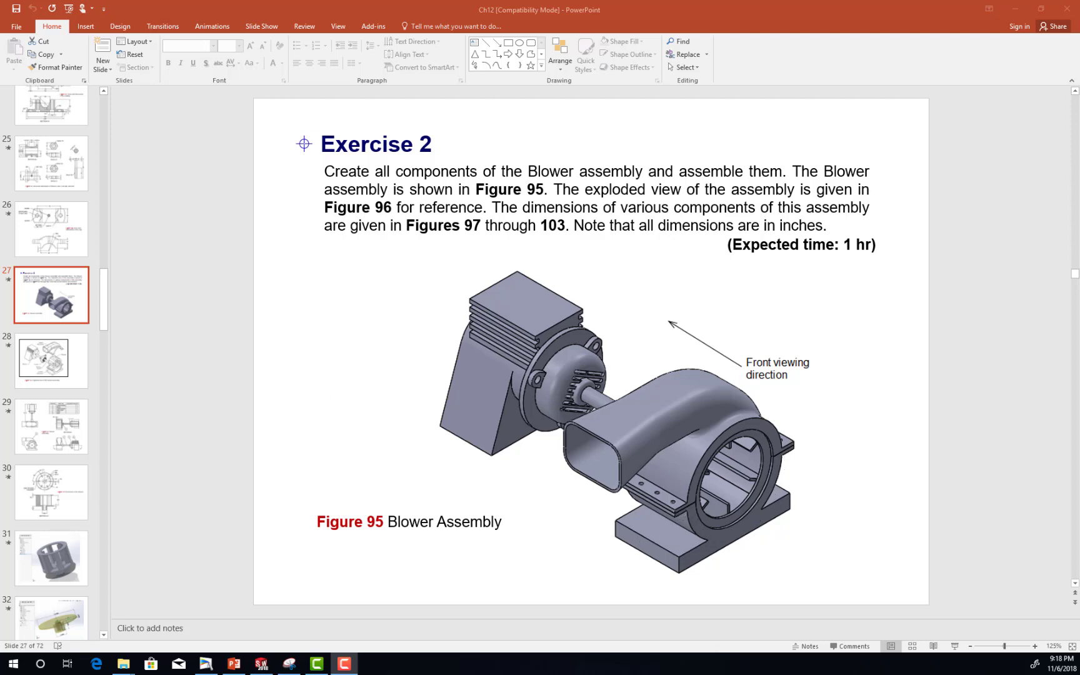
Open slide 42 with the Figure 100 dimensions of the Lower Housing.
{"action": "scroll", "coordinate": [42, 465], "scroll_direction": "down", "scroll_amount": 14}
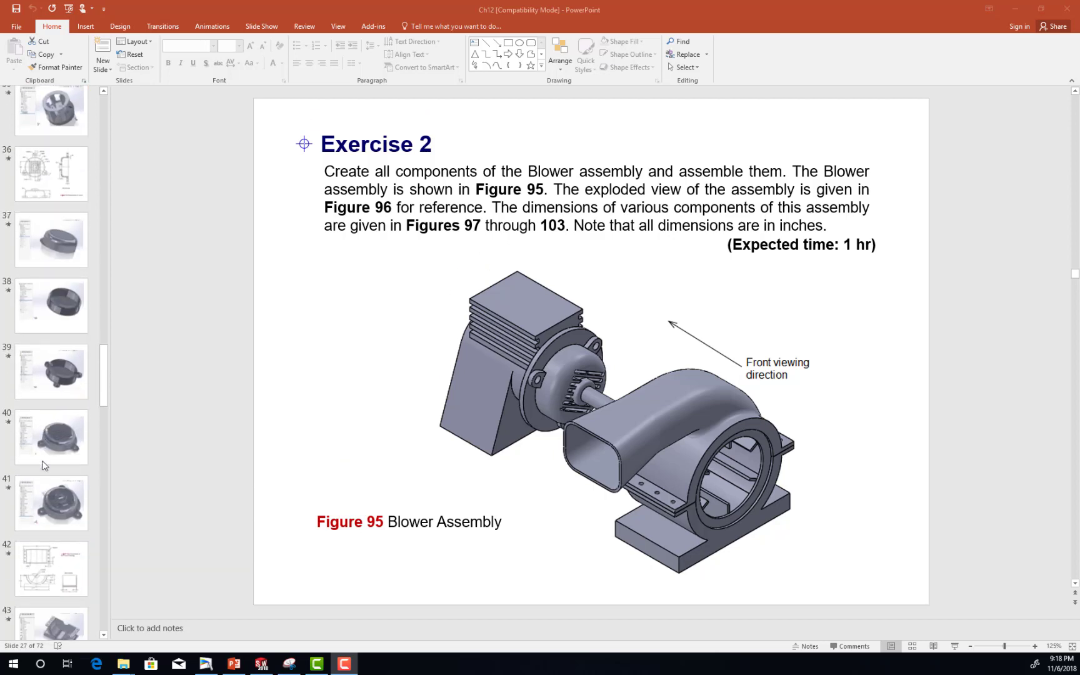
{"action": "scroll", "coordinate": [43, 465], "scroll_direction": "down", "scroll_amount": 1}
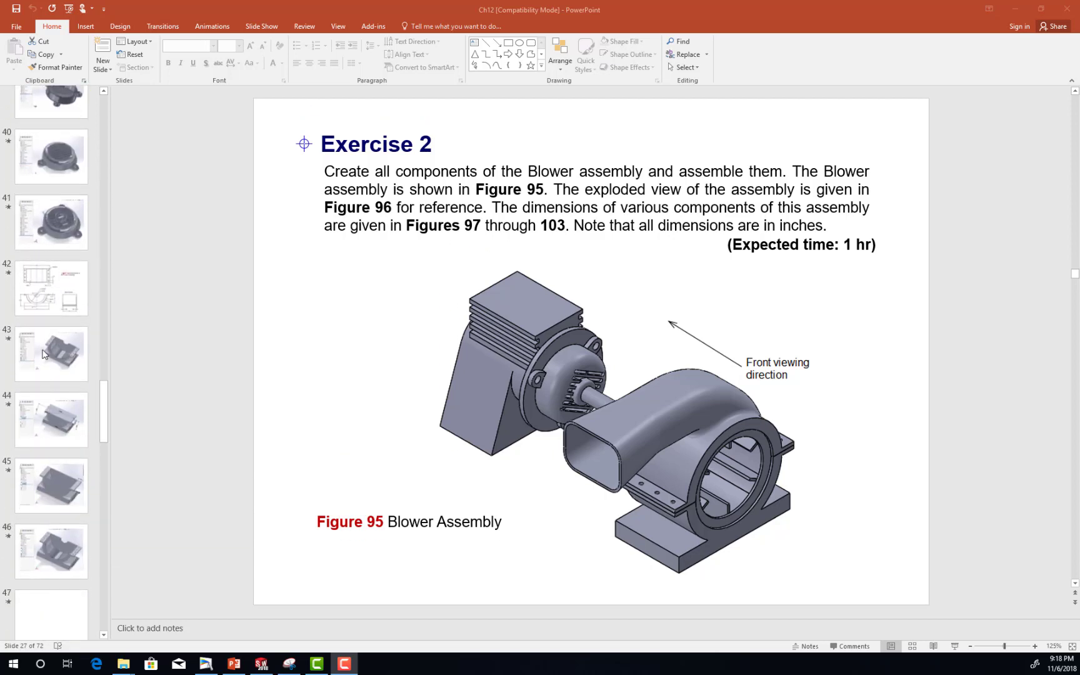
{"action": "left_click", "coordinate": [52, 302]}
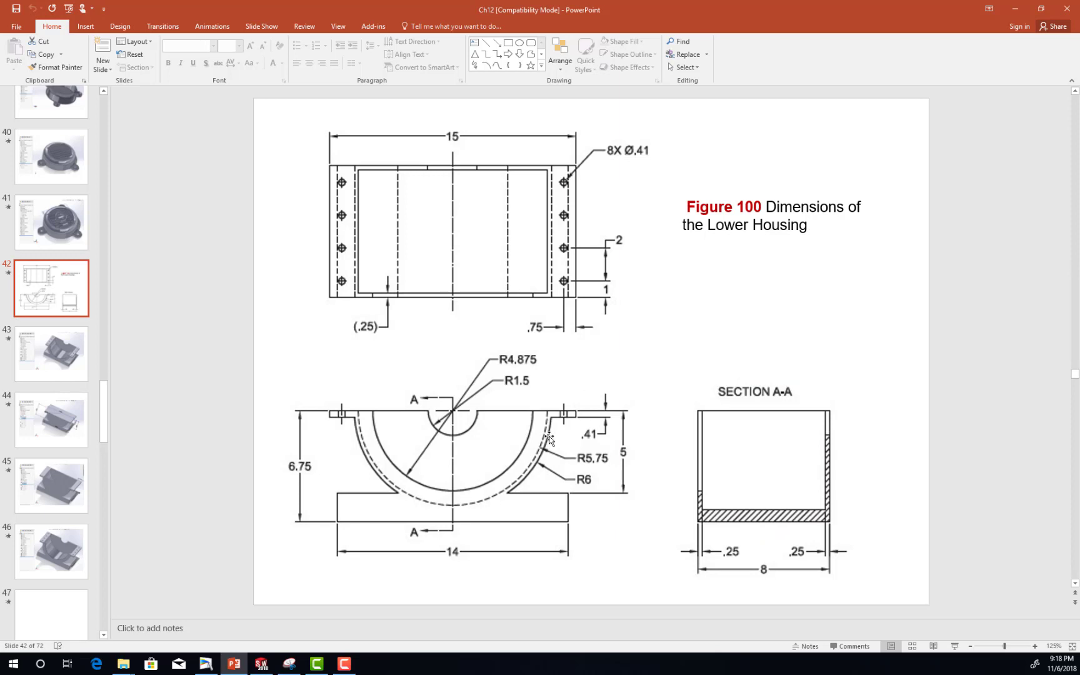
Switch to SOLIDWORKS and roll the Lower Housing back to review Boss-Extrude1 and Cut-Revolve1 with its sketch.
{"action": "left_click", "coordinate": [261, 664]}
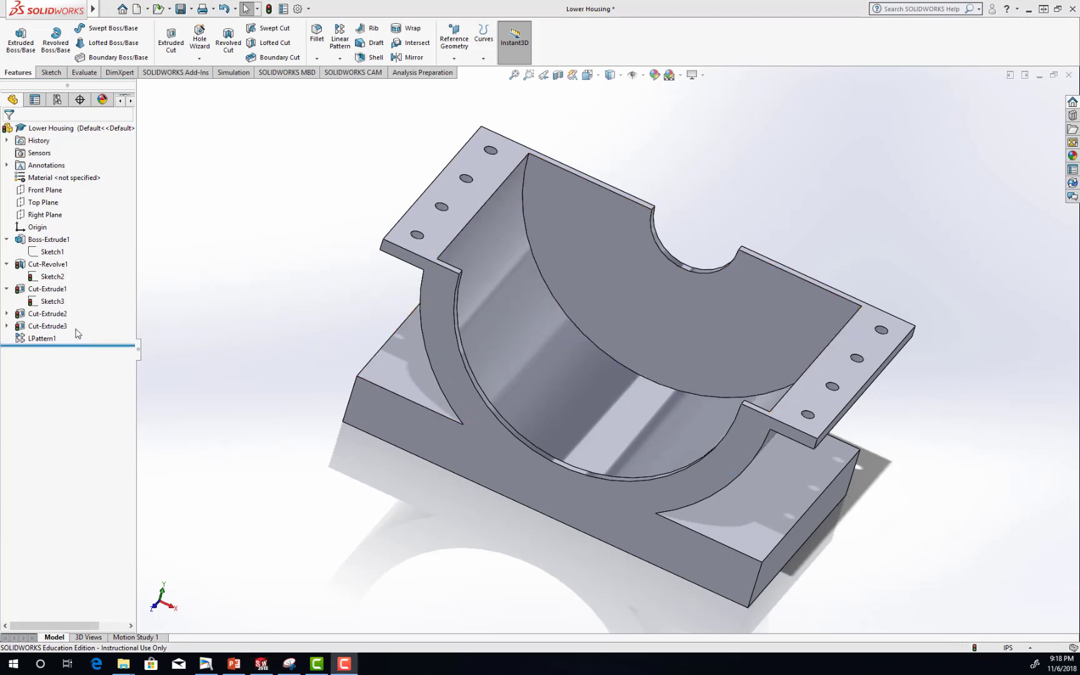
{"action": "left_click_drag", "start_coordinate": [74, 346], "coordinate": [73, 252]}
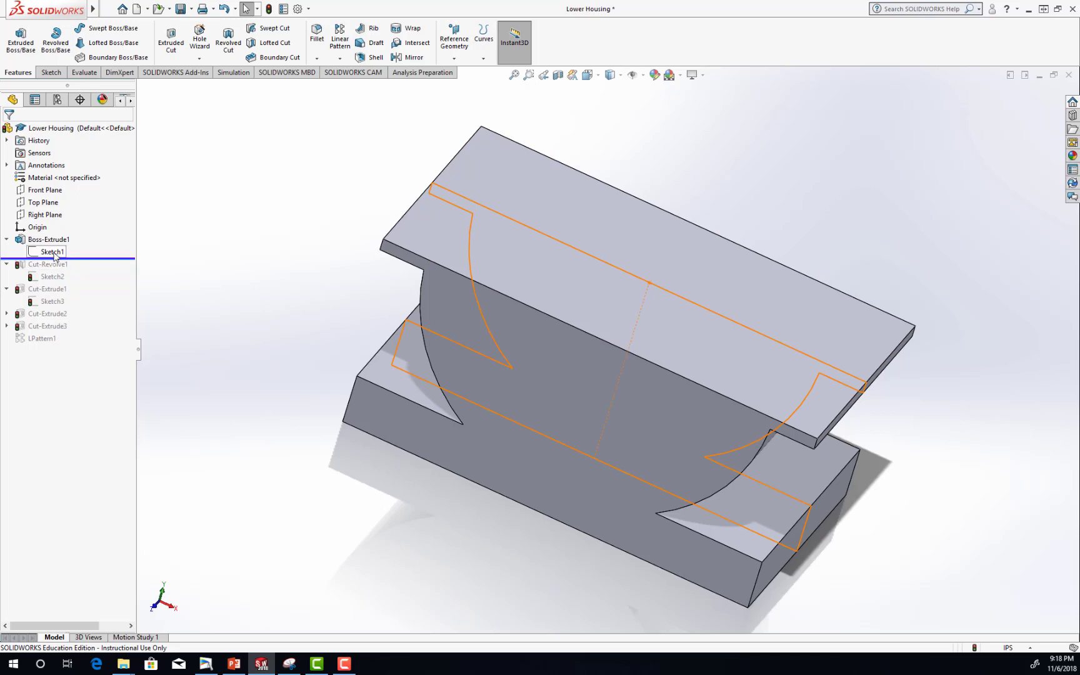
{"action": "left_click_drag", "start_coordinate": [84, 258], "coordinate": [86, 282]}
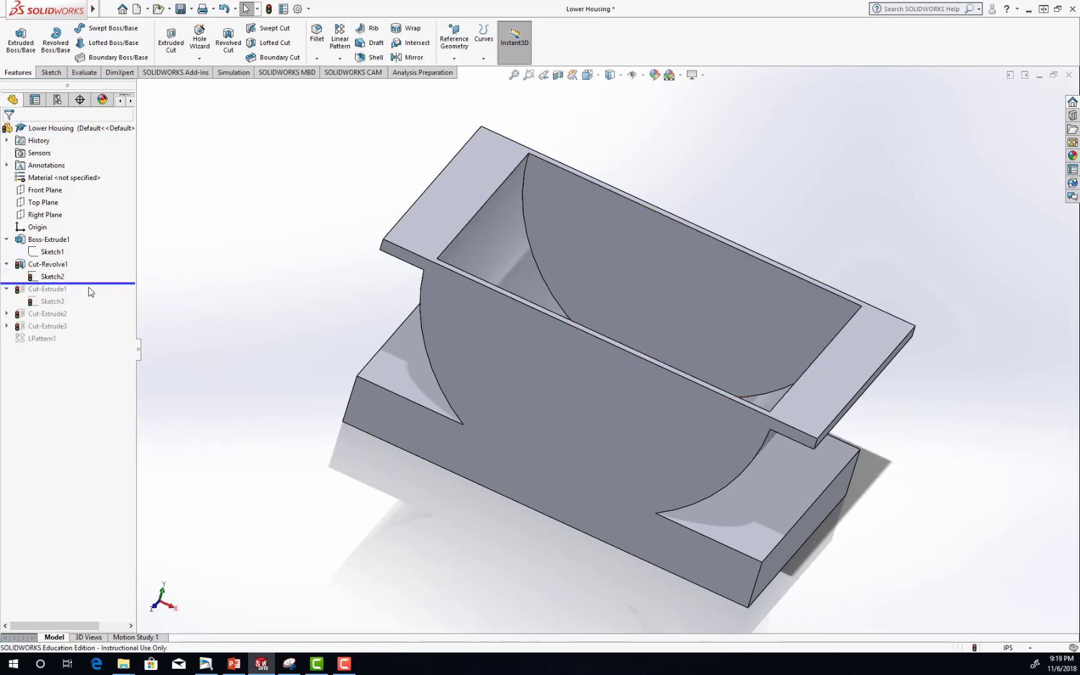
{"action": "left_click_drag", "start_coordinate": [90, 283], "coordinate": [90, 271]}
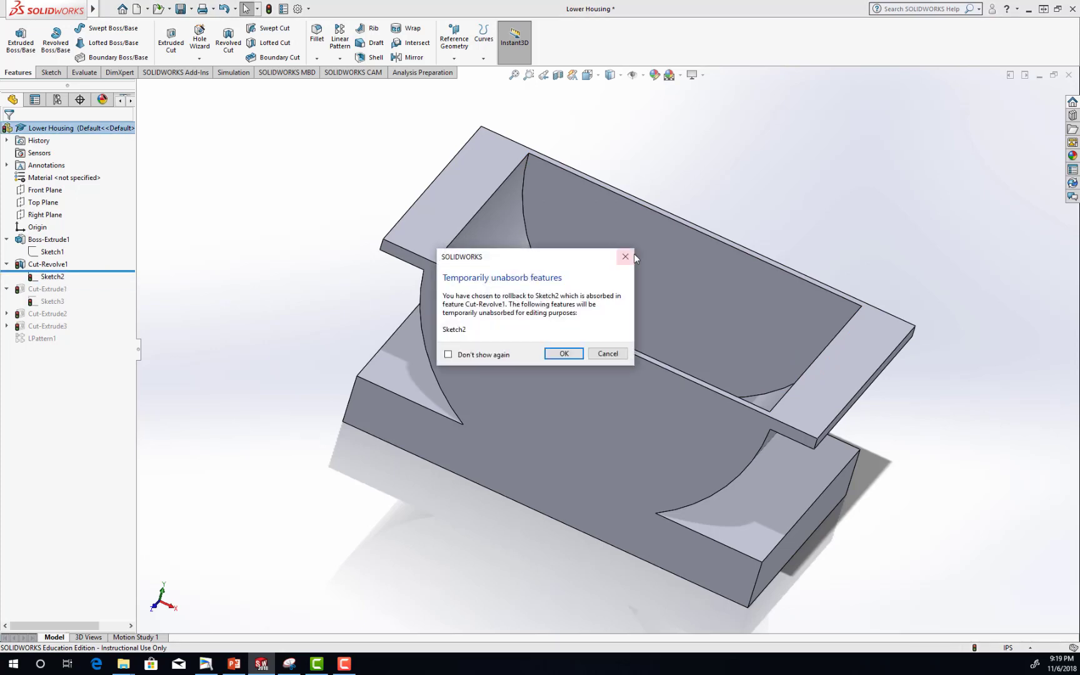
{"action": "left_click", "coordinate": [609, 353]}
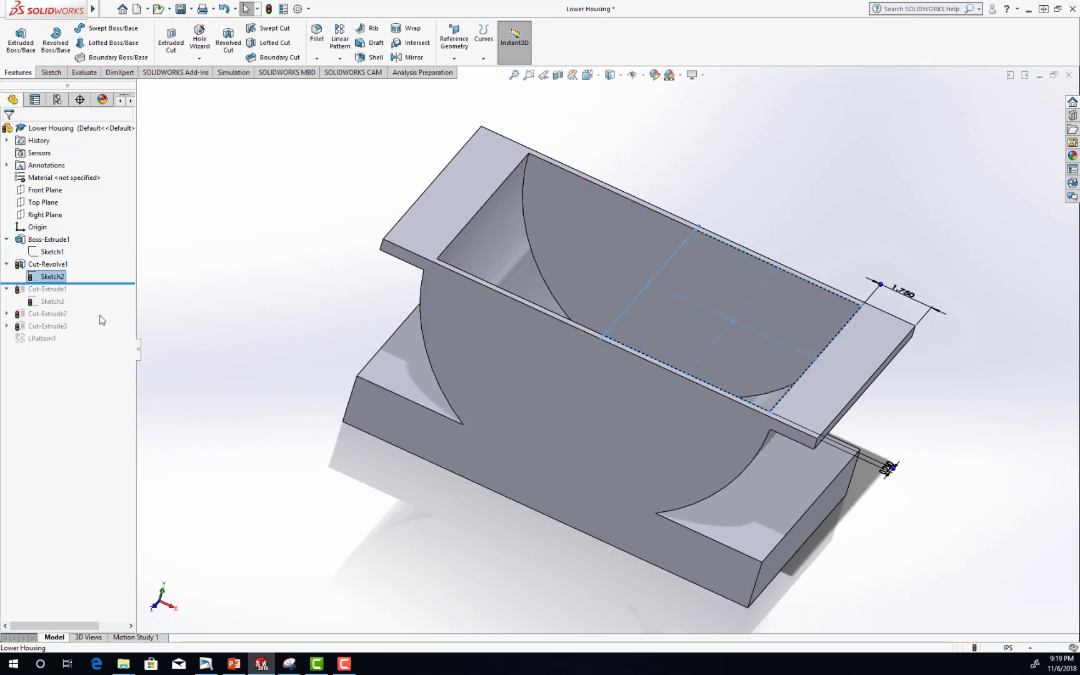
Roll the Lower Housing forward one feature at a time from Cut-Extrude1 through LPattern1 to review each stage.
{"action": "left_click_drag", "start_coordinate": [107, 283], "coordinate": [112, 308]}
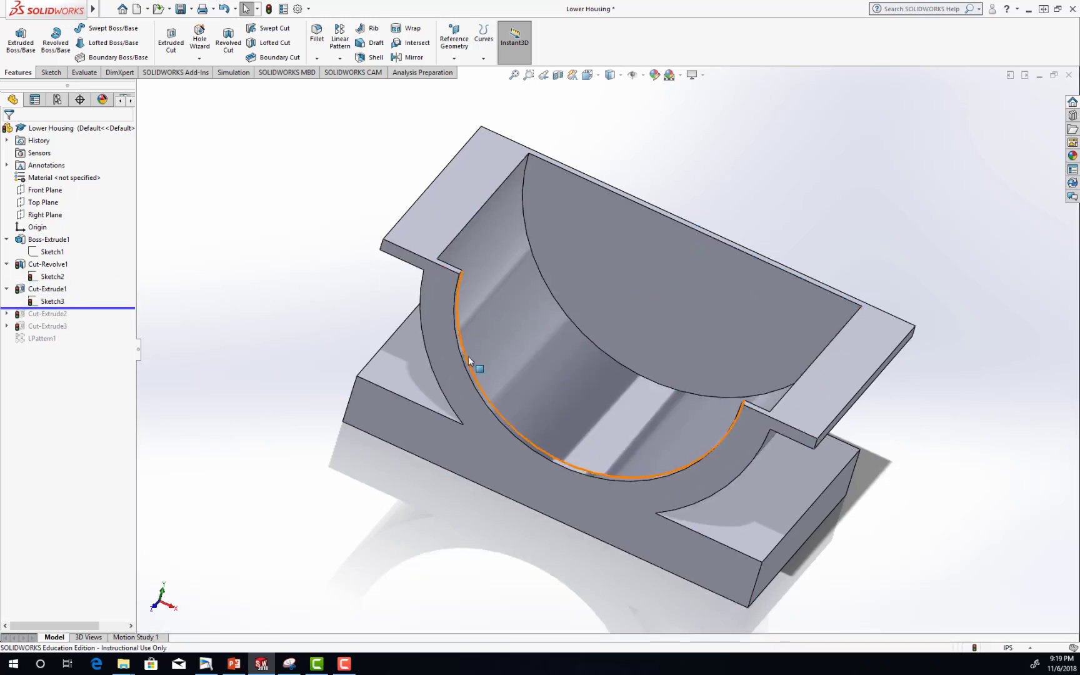
{"action": "left_click_drag", "start_coordinate": [85, 307], "coordinate": [86, 320]}
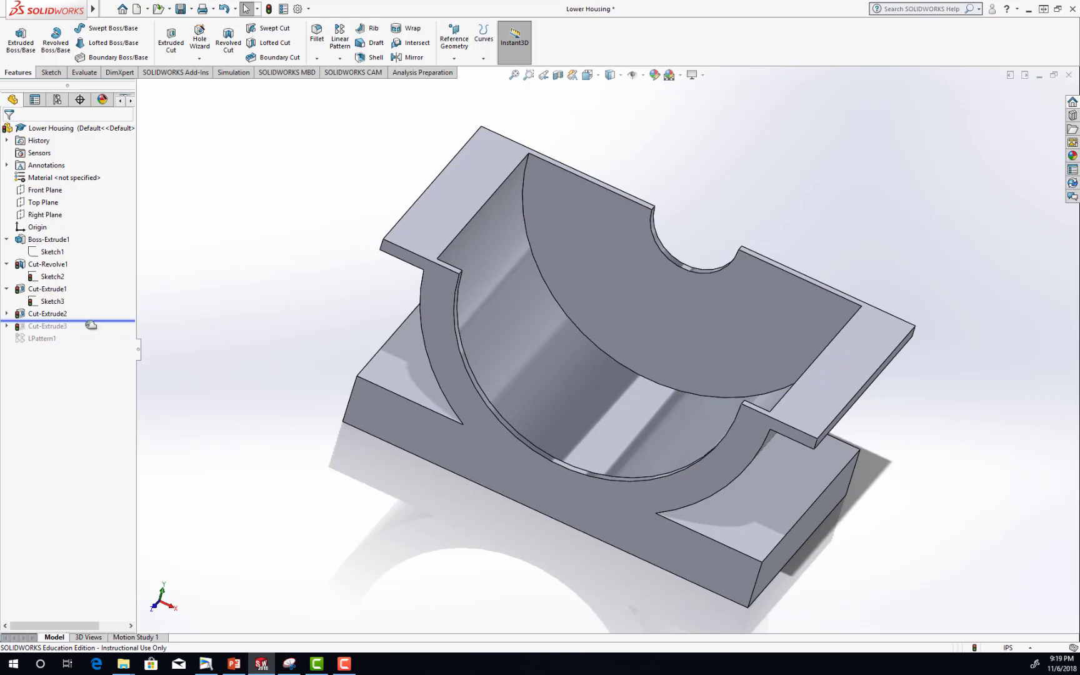
{"action": "left_click_drag", "start_coordinate": [91, 324], "coordinate": [91, 333]}
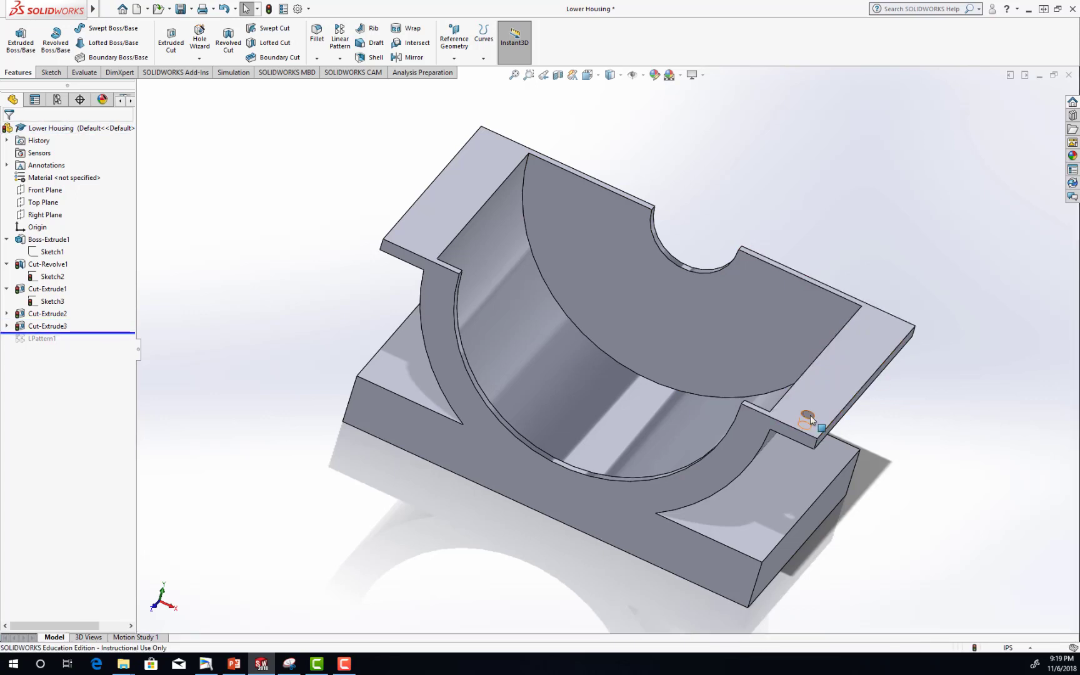
{"action": "left_click_drag", "start_coordinate": [68, 332], "coordinate": [67, 345]}
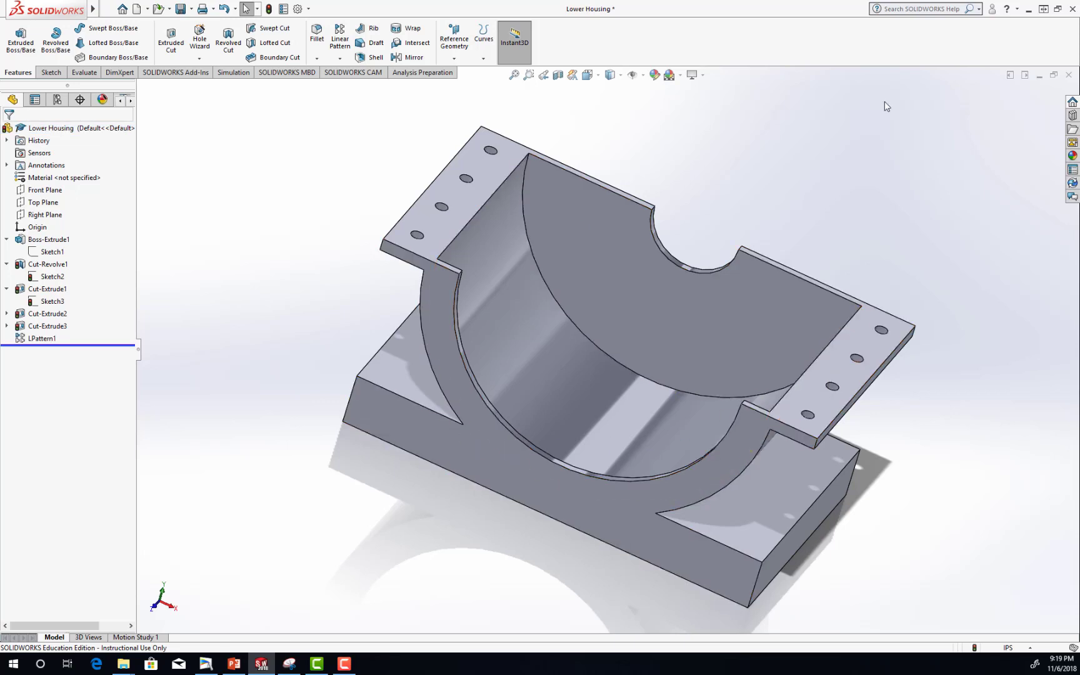
Close the Lower Housing without saving and create a new part document.
{"action": "left_click", "coordinate": [1069, 75]}
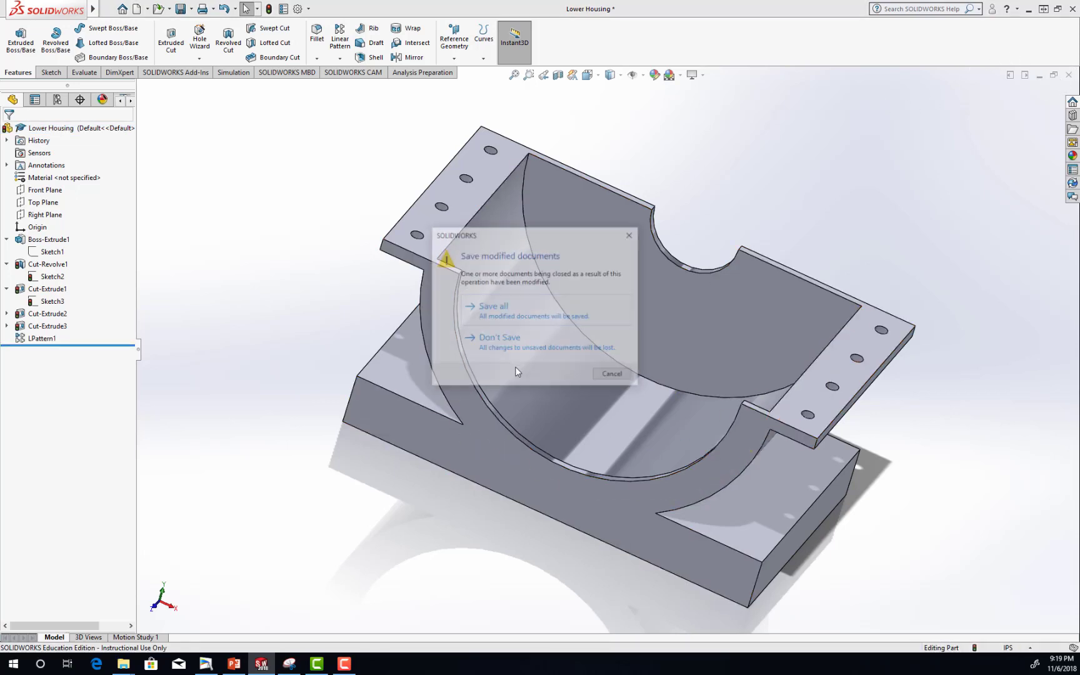
{"action": "left_click", "coordinate": [528, 346]}
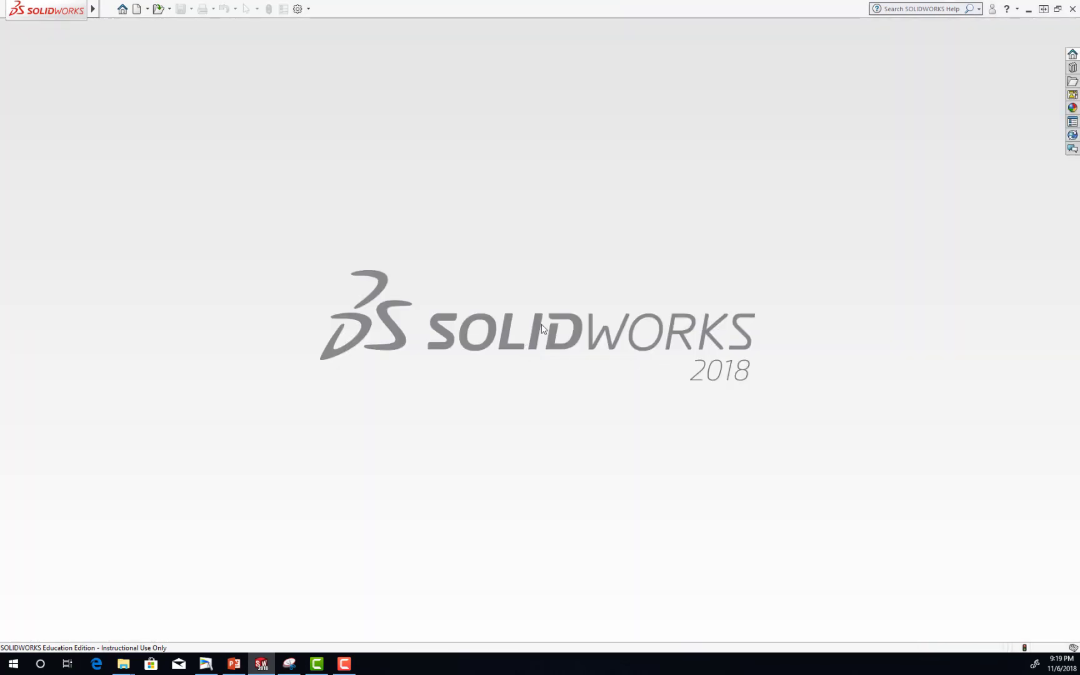
{"action": "left_click", "coordinate": [137, 9]}
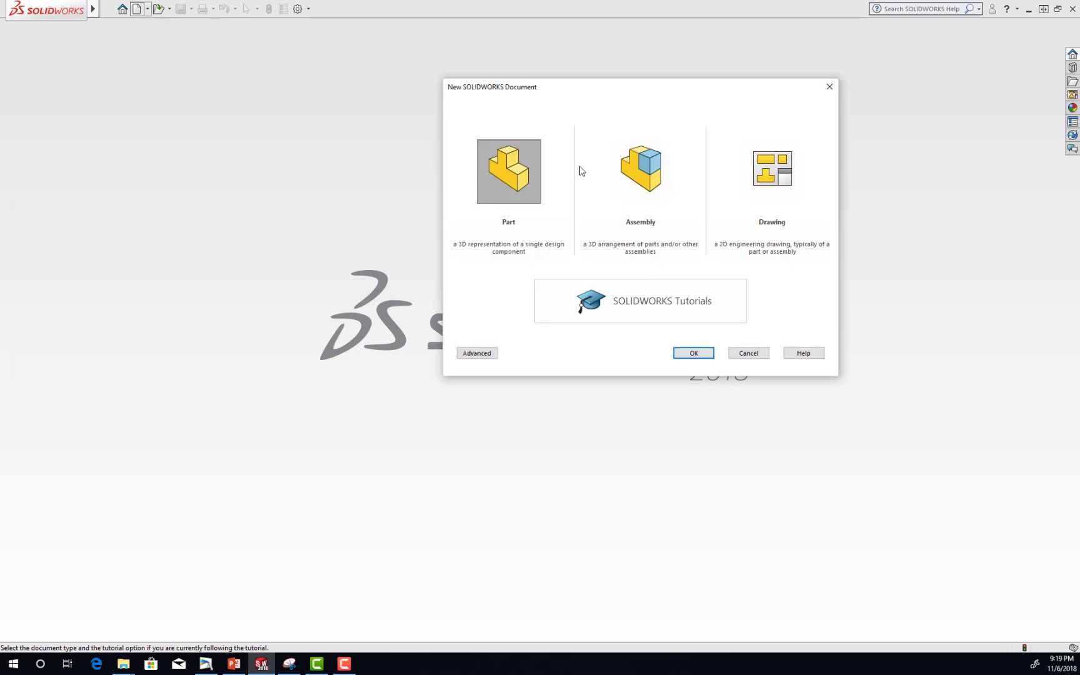
{"action": "left_click", "coordinate": [694, 354]}
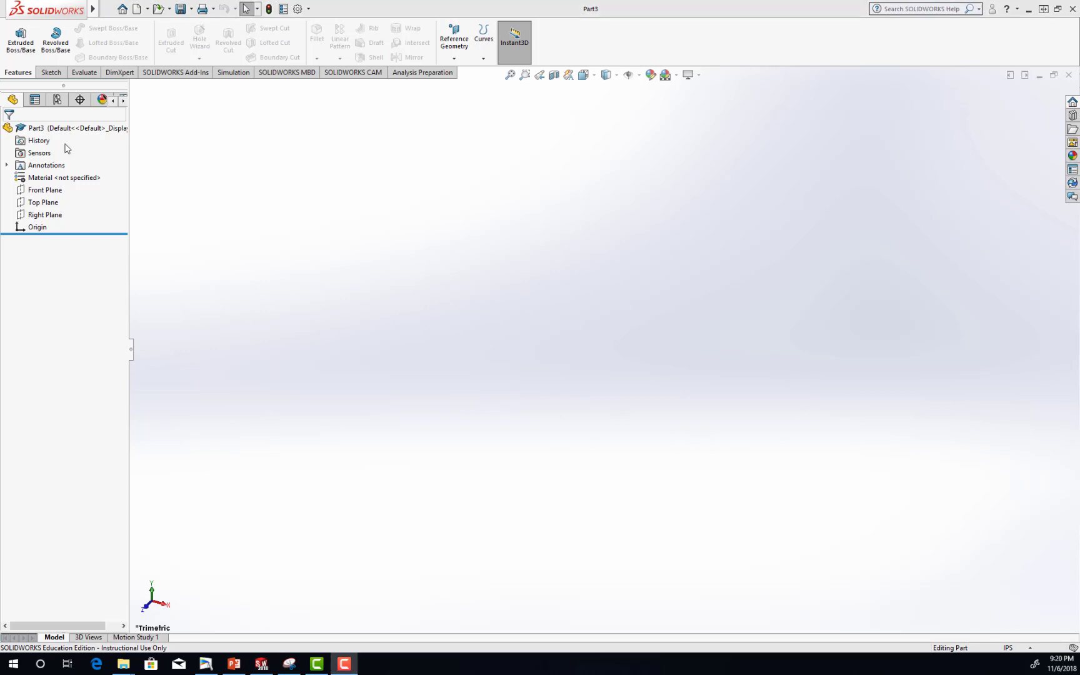
Switch to PowerPoint and open slide 44 to examine the dimensioned sketch of the Lower Housing's base extrusion.
{"action": "left_click", "coordinate": [236, 665]}
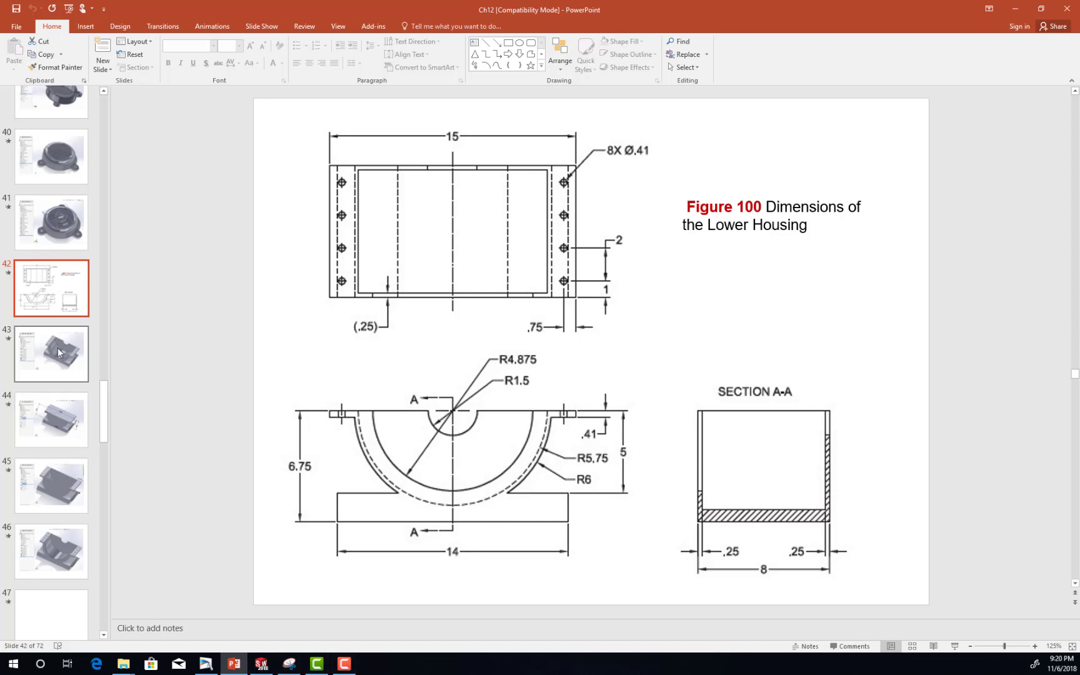
{"action": "left_click", "coordinate": [60, 424]}
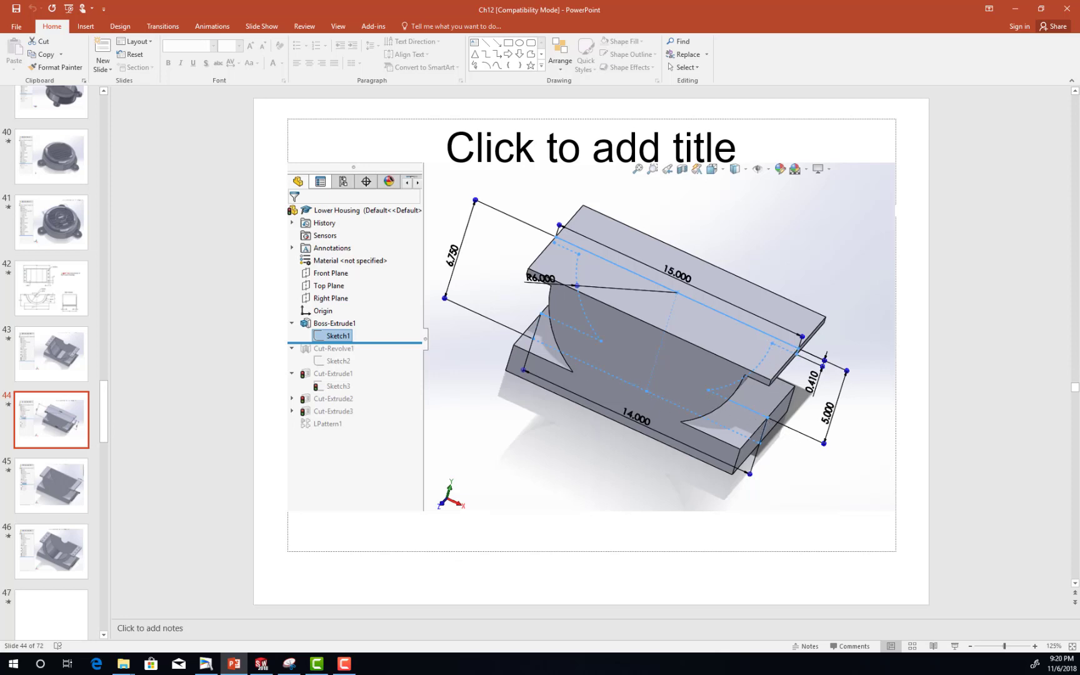
{"action": "key", "text": "F10"}
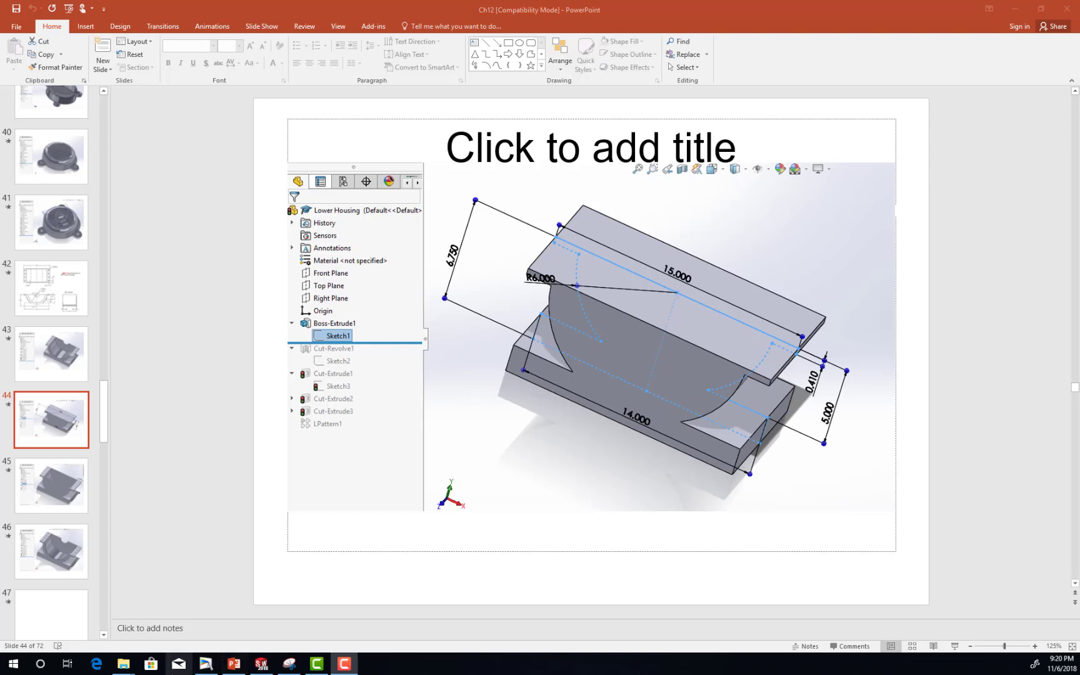
Switch back to SOLIDWORKS and start a new sketch on the Front Plane.
{"action": "mouse_move", "coordinate": [260, 665]}
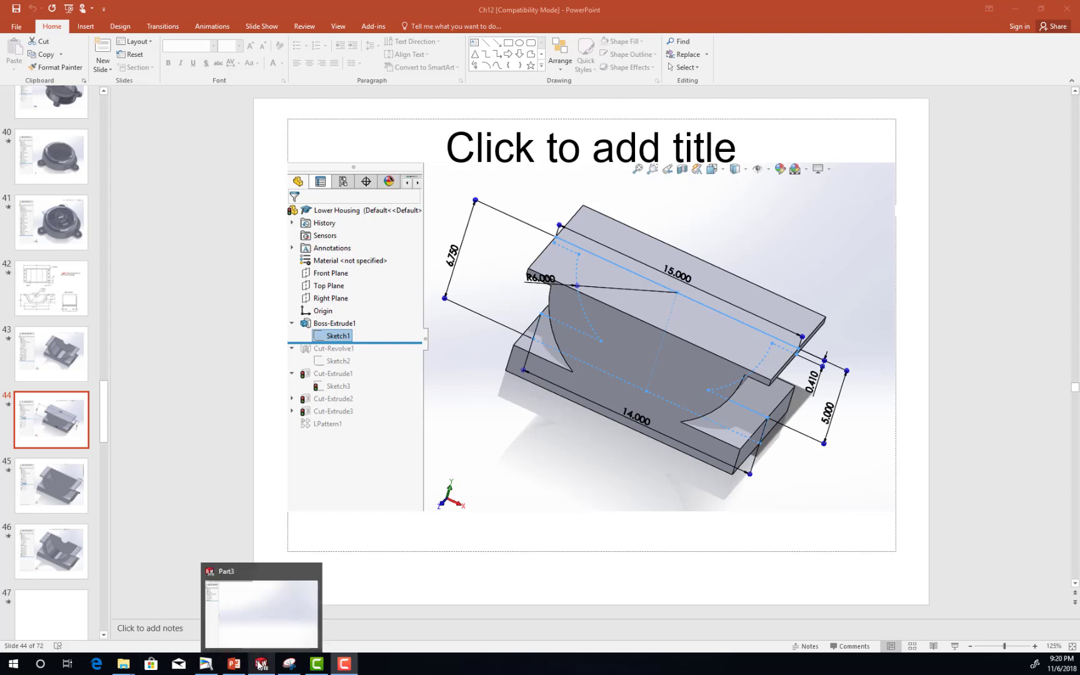
{"action": "left_click", "coordinate": [260, 665]}
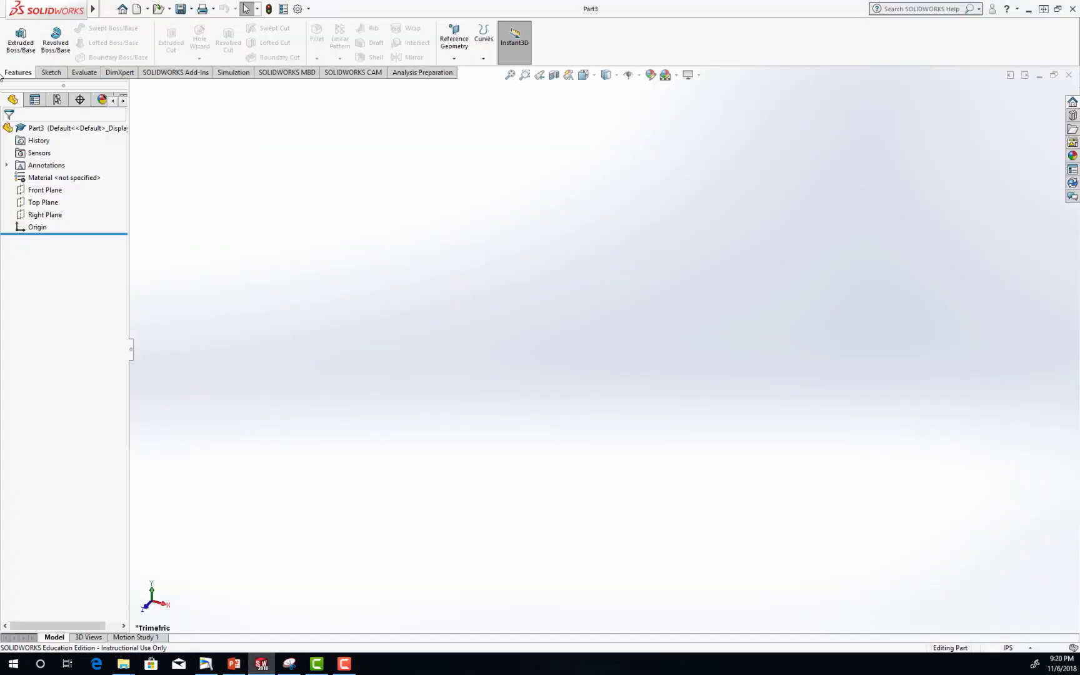
{"action": "left_click", "coordinate": [51, 73]}
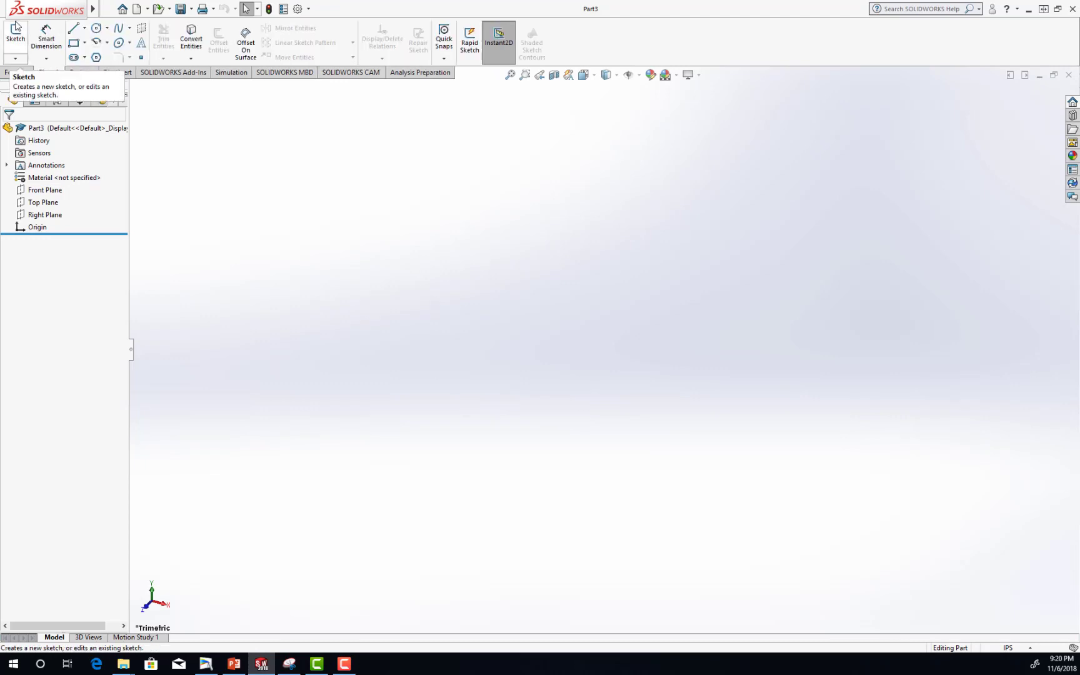
{"action": "left_click", "coordinate": [14, 34]}
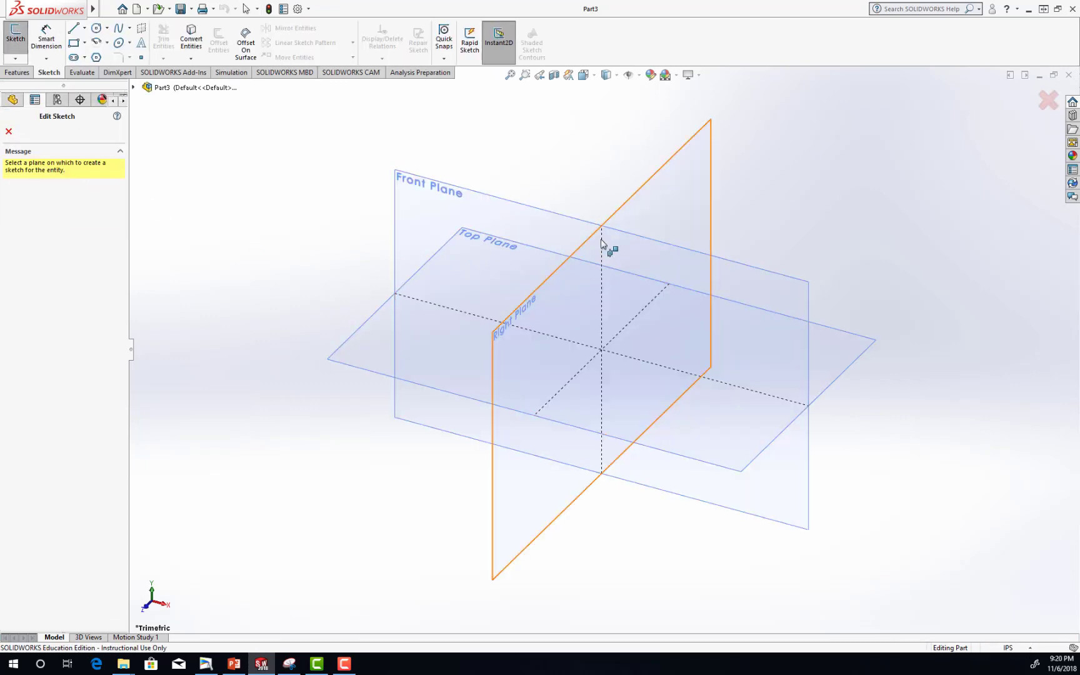
{"action": "left_click", "coordinate": [504, 213]}
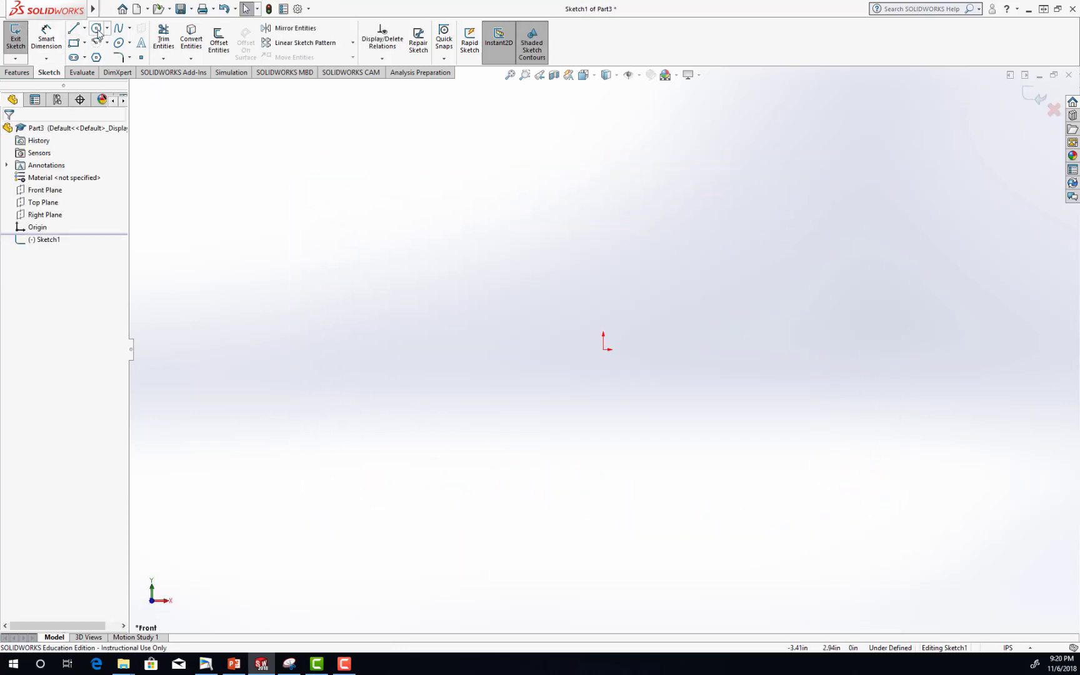
Sketch a circle centred on the origin with a radius of about 2.6 in.
{"action": "left_click", "coordinate": [97, 28]}
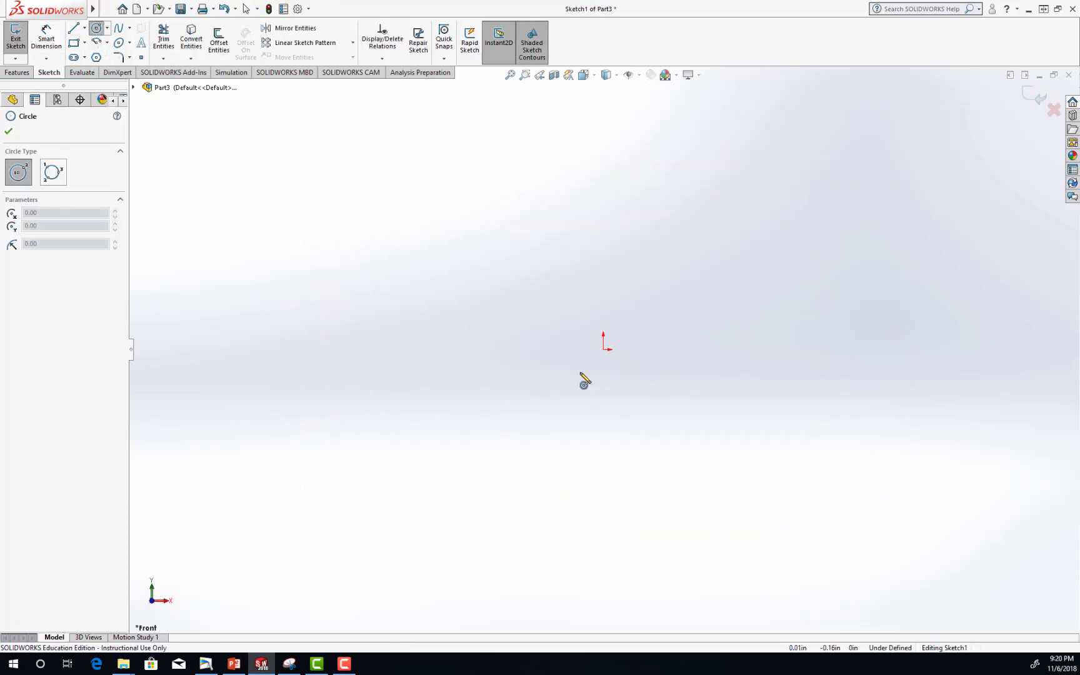
{"action": "left_click", "coordinate": [604, 350]}
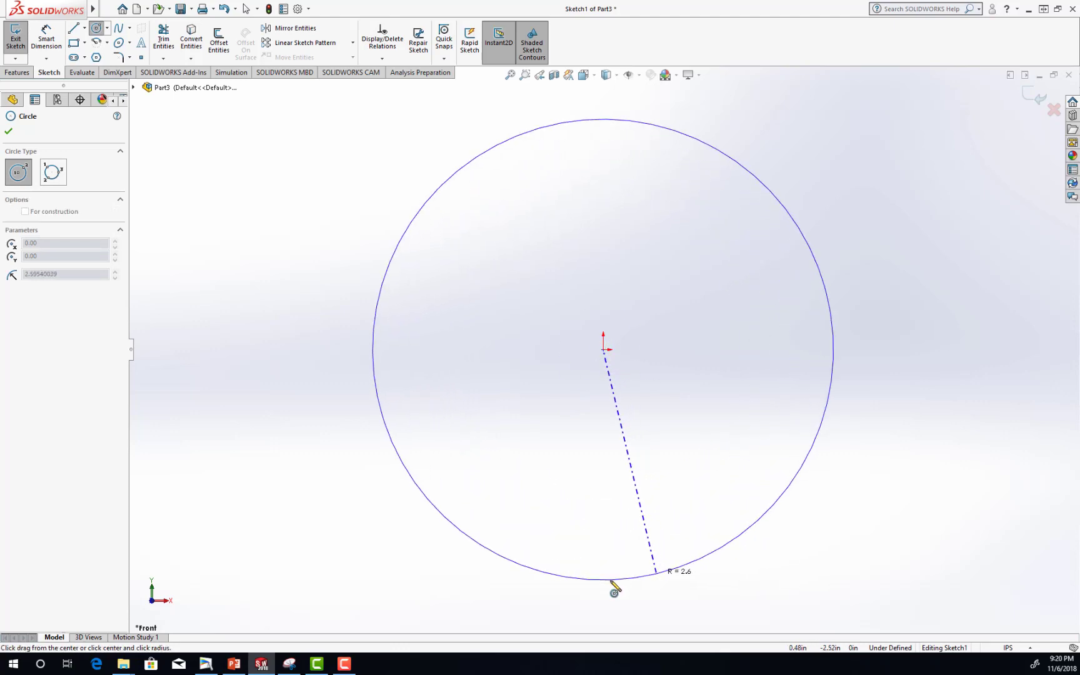
{"action": "left_click", "coordinate": [655, 574]}
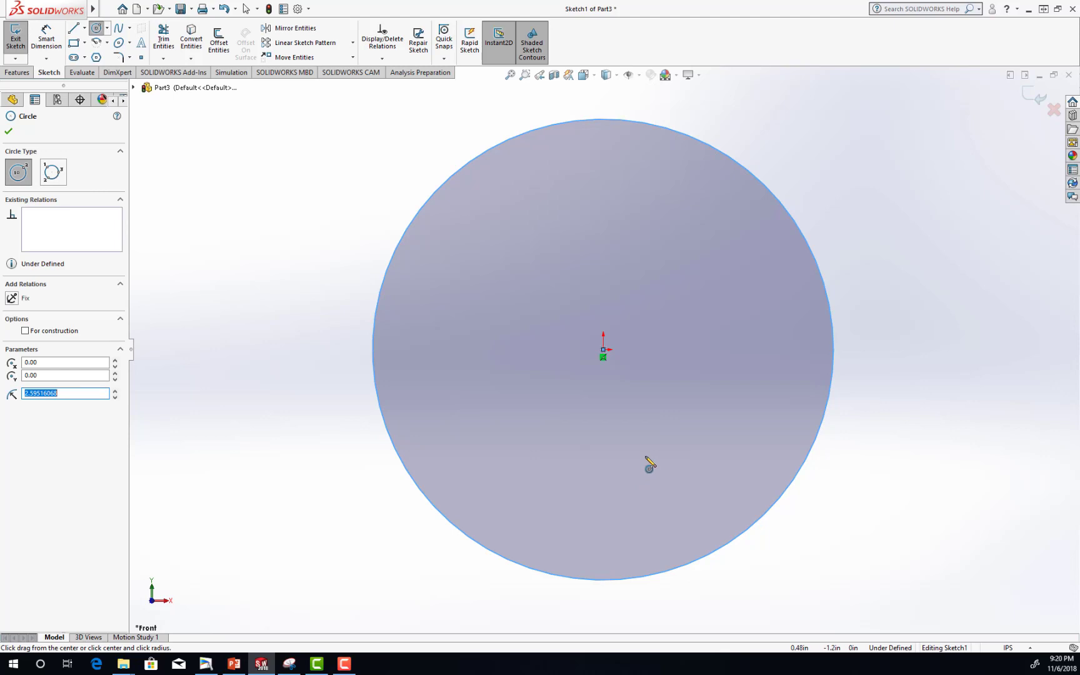
Check the base extrusion's sketch on the PowerPoint slide again and return to the part in SOLIDWORKS.
{"action": "left_click", "coordinate": [262, 666]}
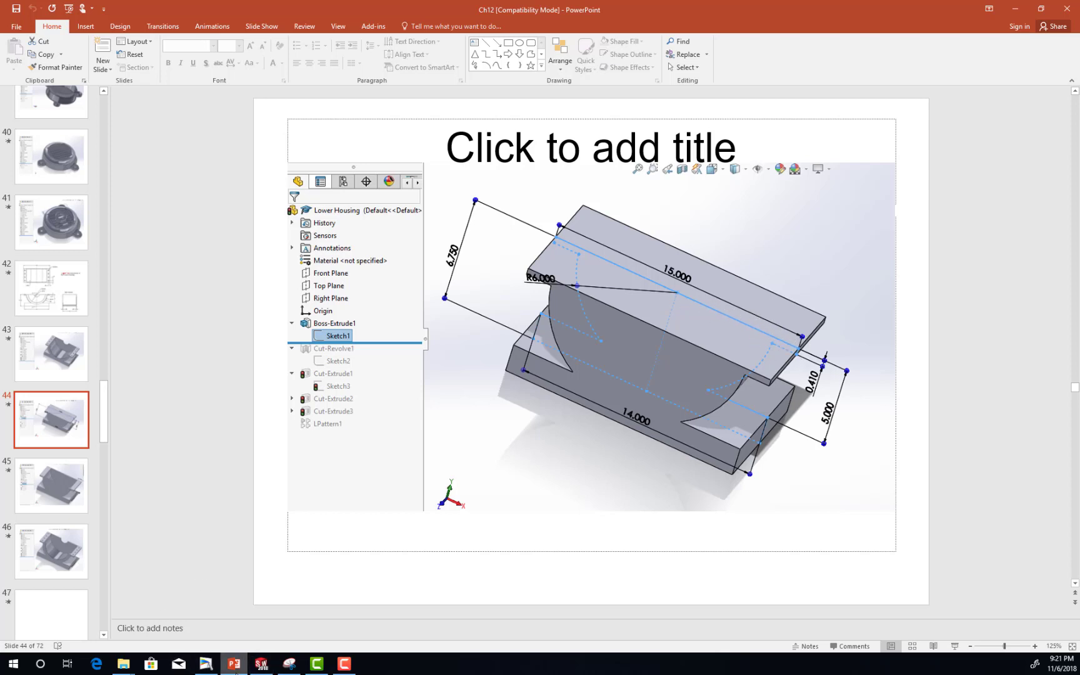
{"action": "mouse_move", "coordinate": [264, 669]}
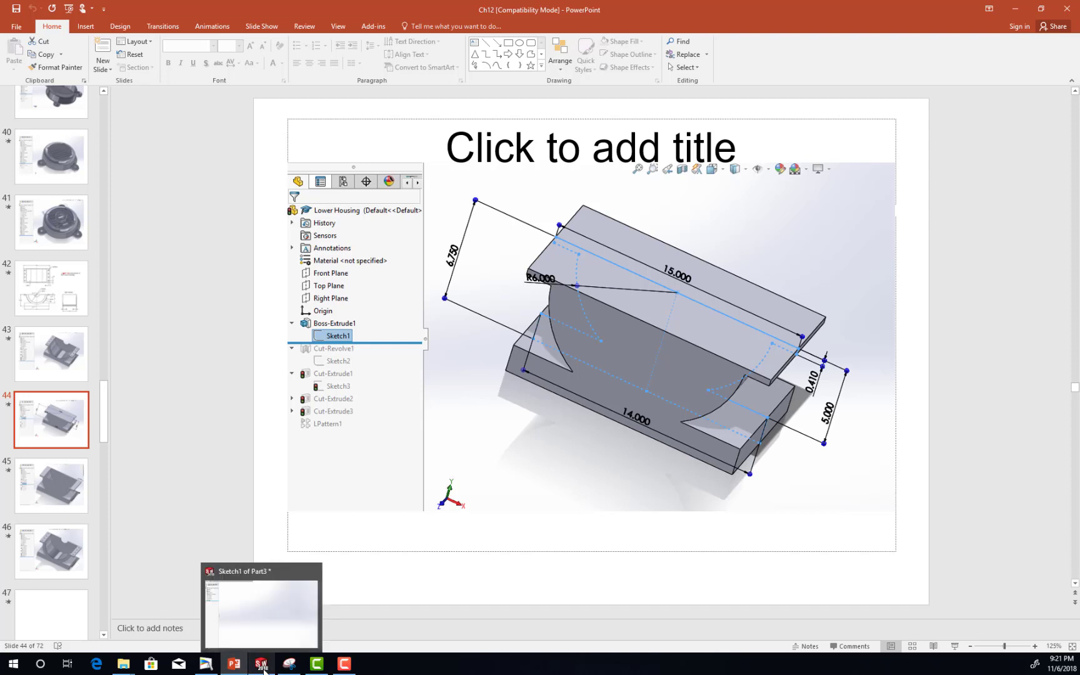
{"action": "left_click", "coordinate": [262, 665]}
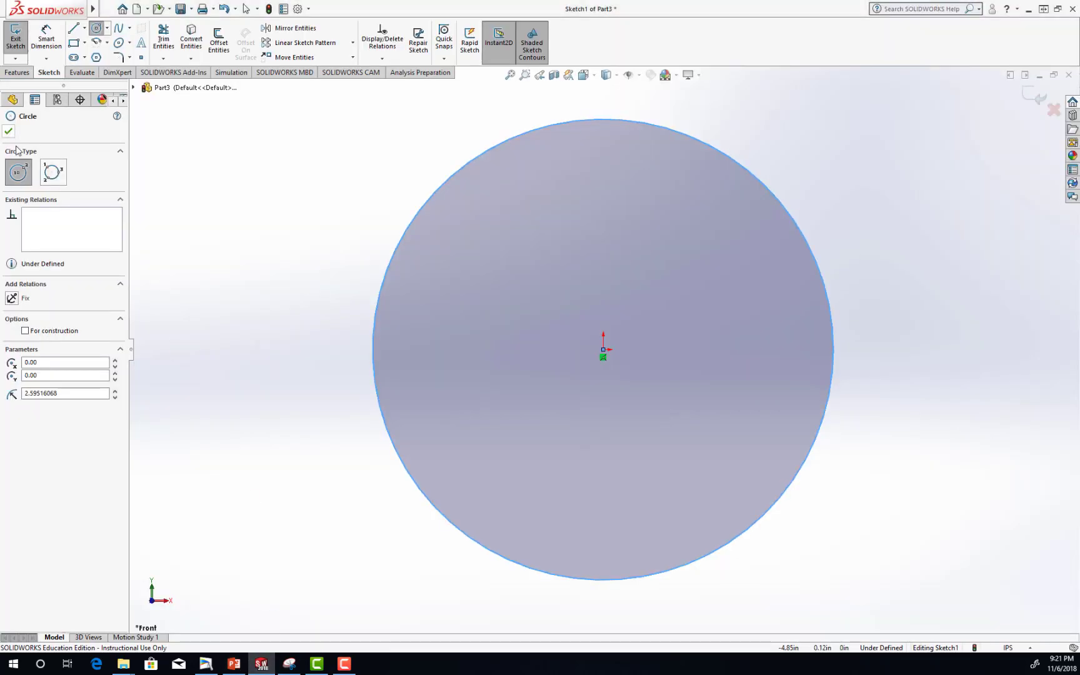
Sketch lines from the origin about 3.78 in horizontally right, about 0.4 in down, and about 1.22 in back to the circle.
{"action": "left_click", "coordinate": [74, 28]}
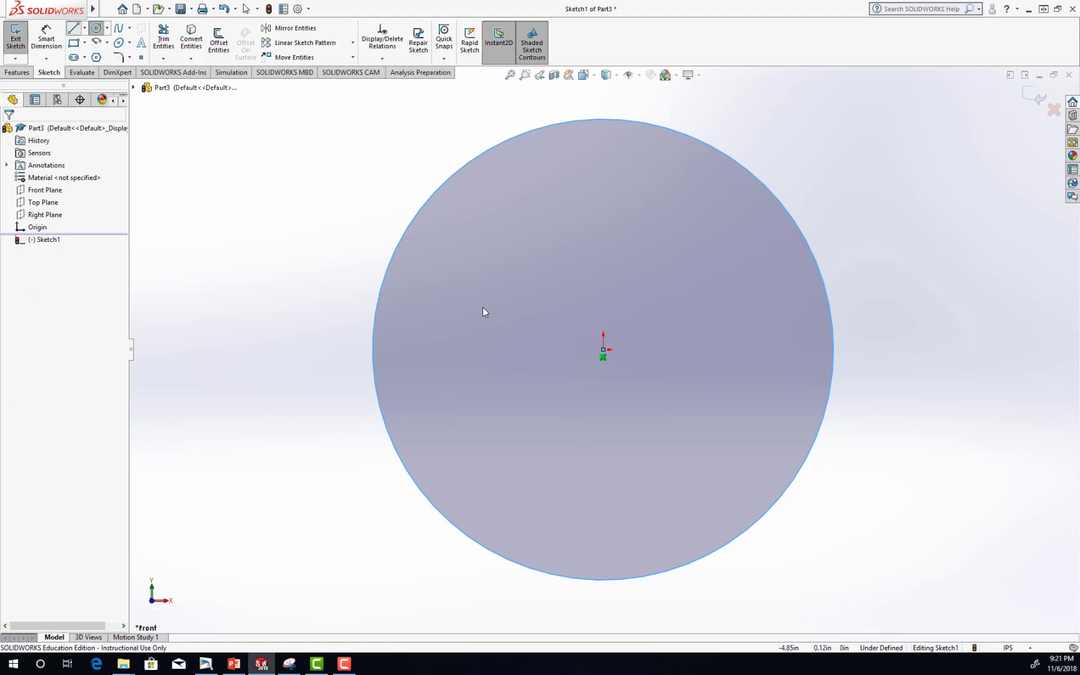
{"action": "left_click", "coordinate": [603, 350]}
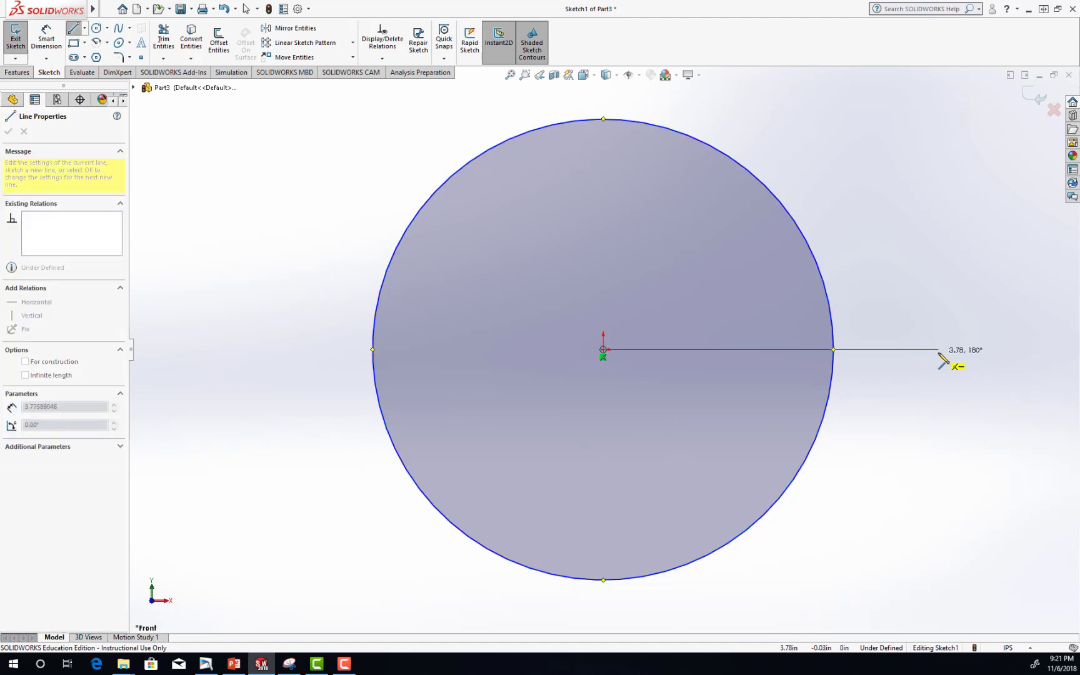
{"action": "left_click", "coordinate": [939, 349]}
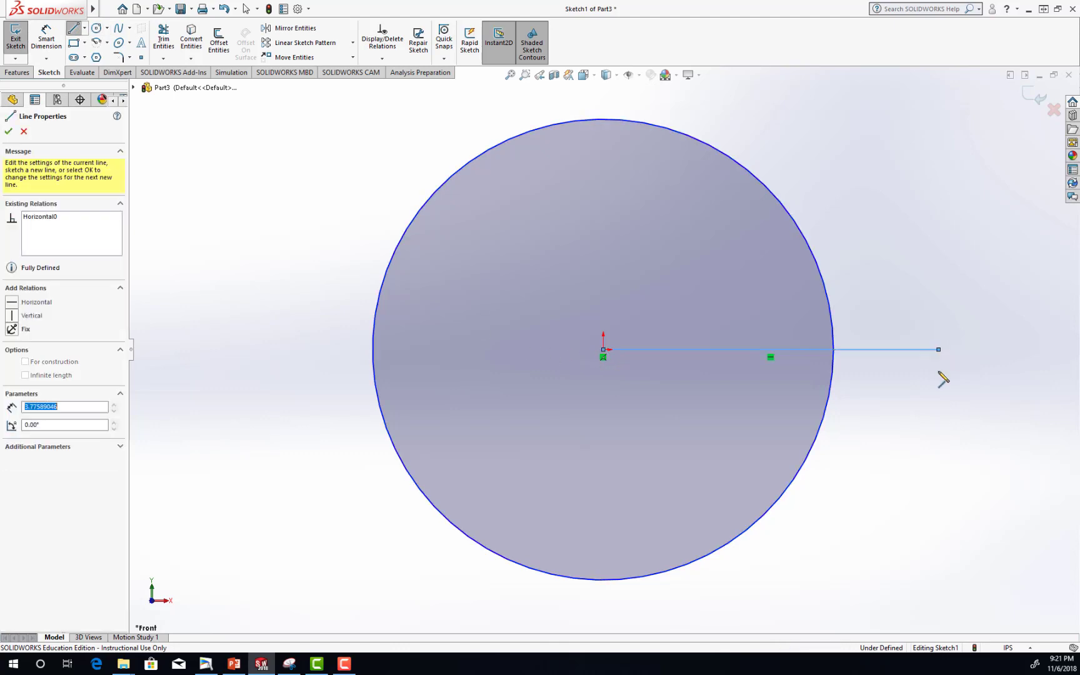
{"action": "left_click", "coordinate": [938, 388]}
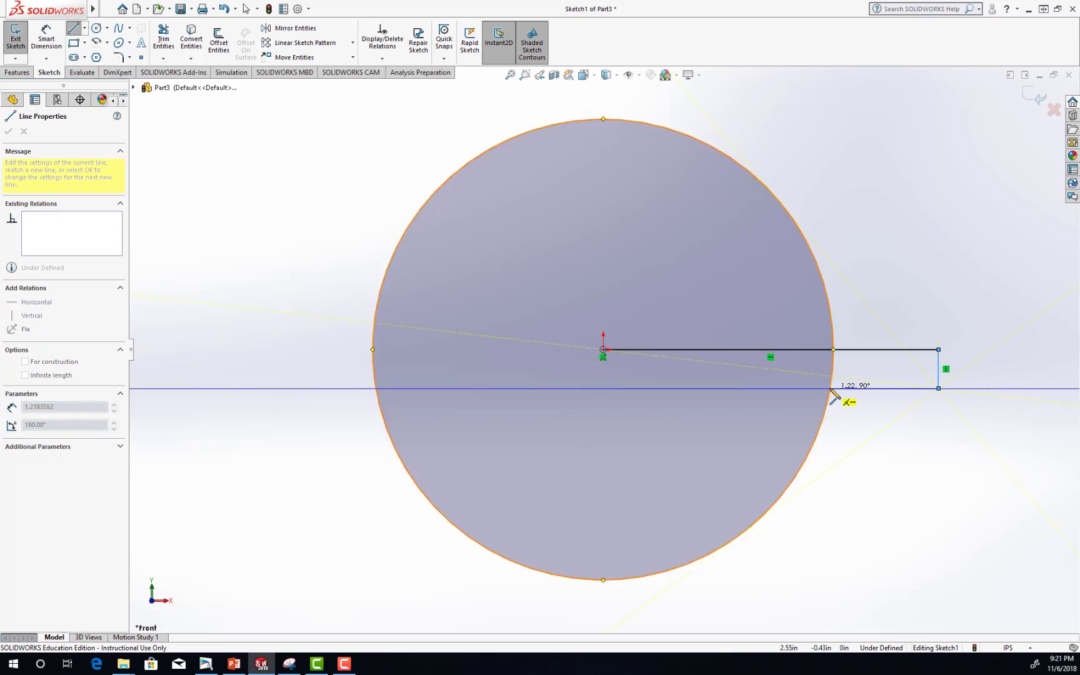
{"action": "left_click", "coordinate": [831, 388]}
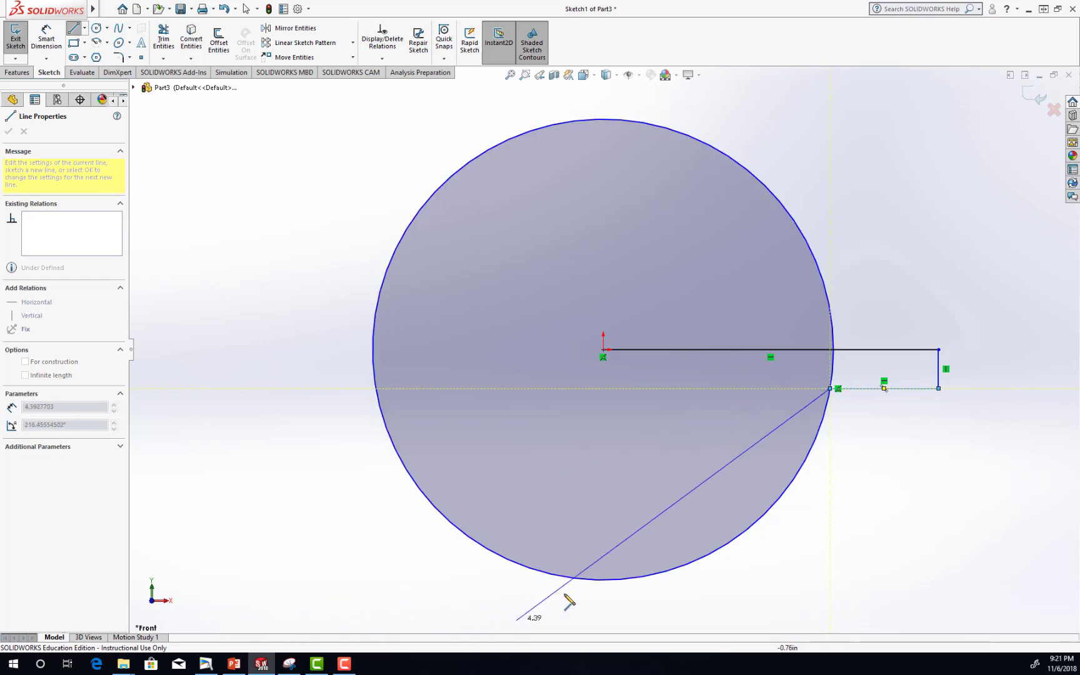
{"action": "key", "text": "Escape"}
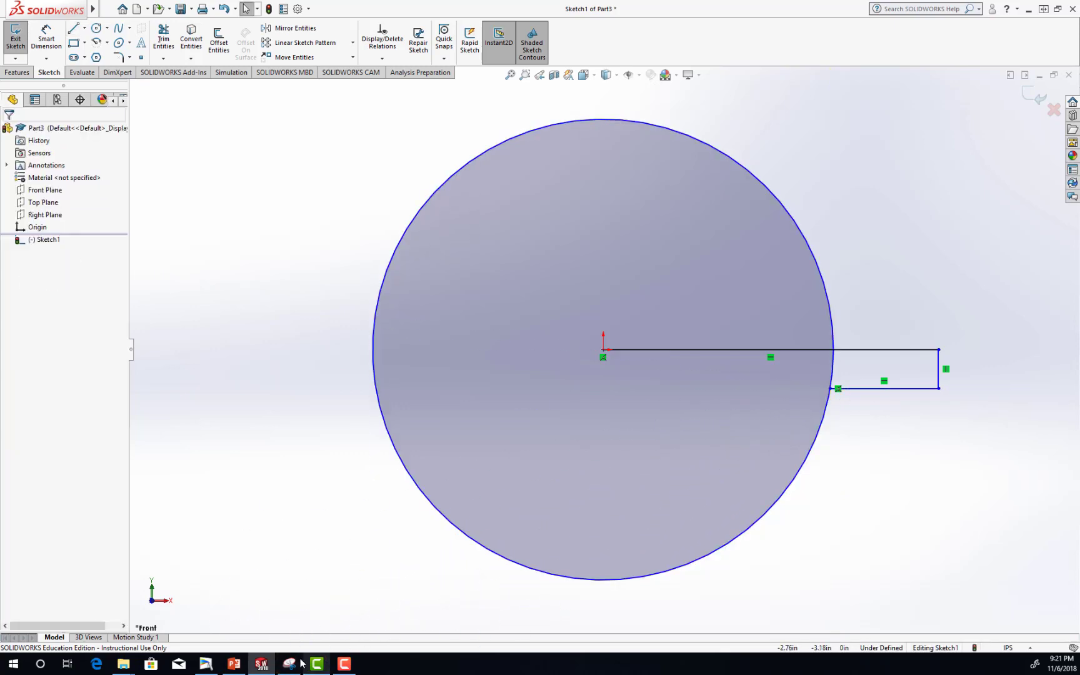
Switch to PowerPoint to check the base extrusion's dimensioned sketch on slide 44, and return to SOLIDWORKS.
{"action": "left_click", "coordinate": [235, 666]}
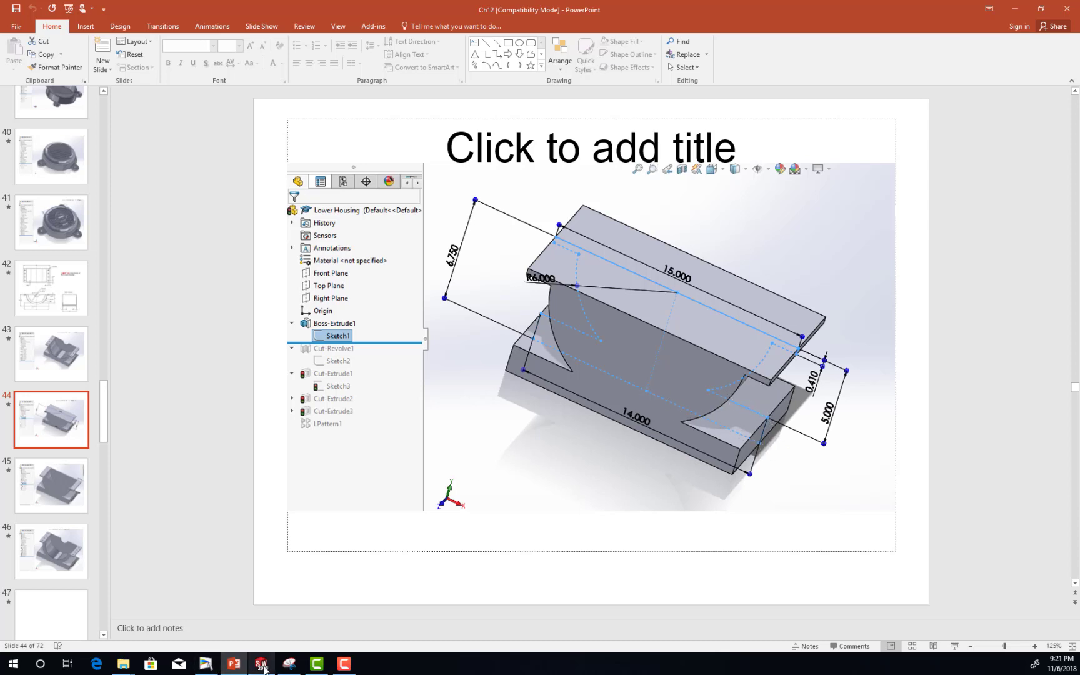
{"action": "left_click", "coordinate": [238, 630]}
{"action": "left_click", "coordinate": [73, 28]}
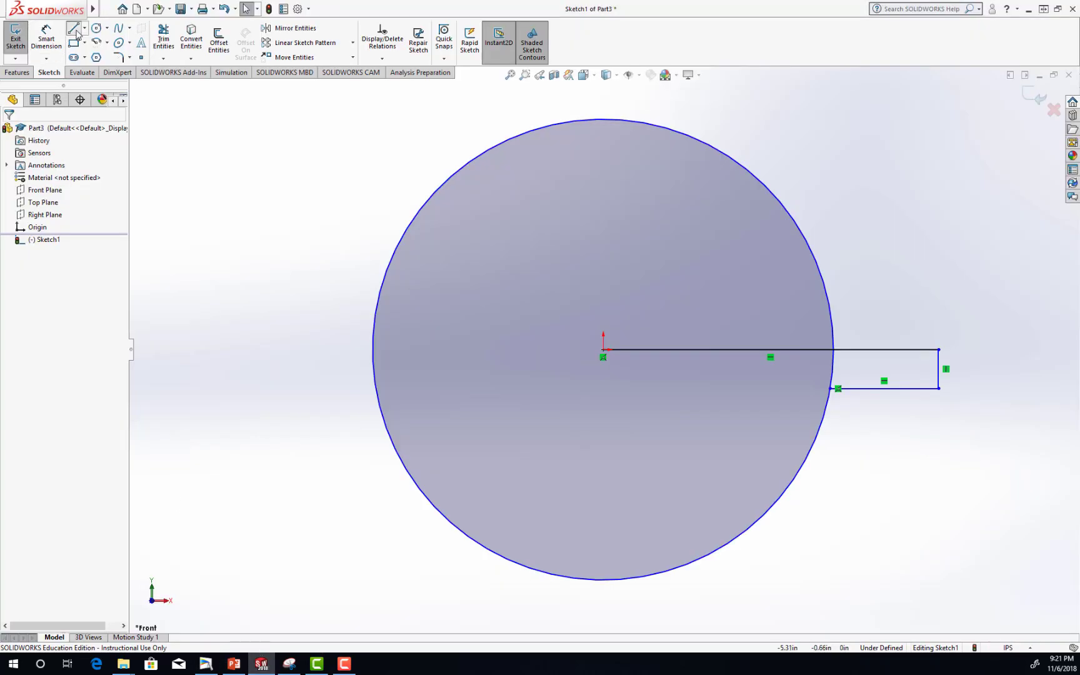
{"action": "left_click", "coordinate": [757, 523]}
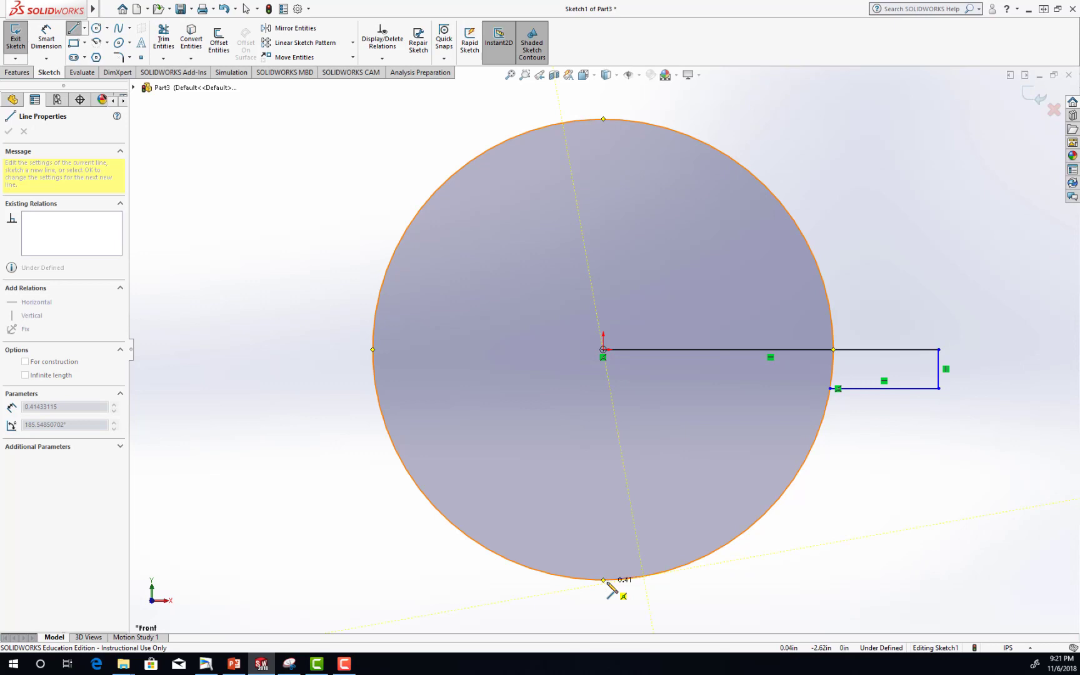
{"action": "key", "text": "Escape"}
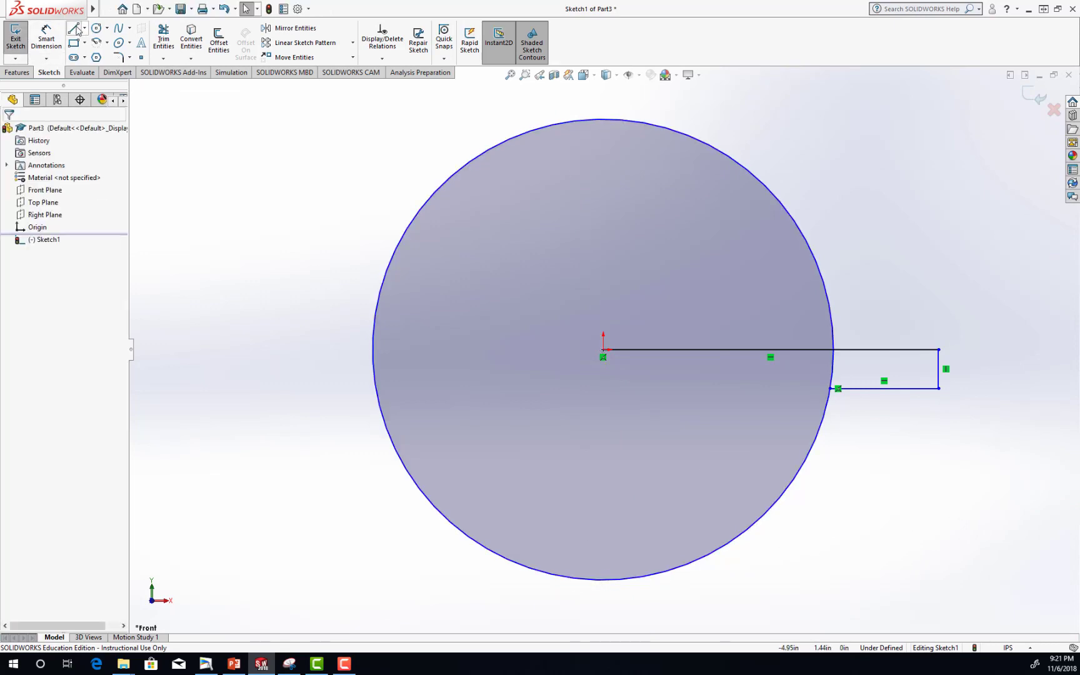
Sketch a horizontal line about 1.44 in long from outside the circle's lower right to a point on the circle.
{"action": "key", "text": "l"}
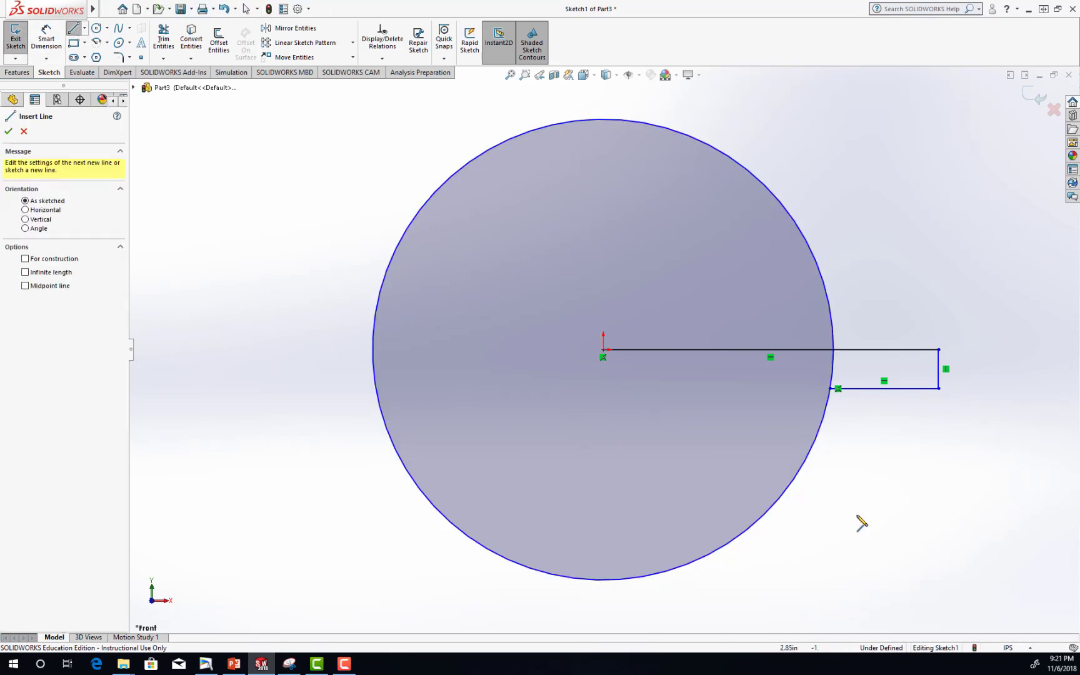
{"action": "left_click", "coordinate": [890, 515]}
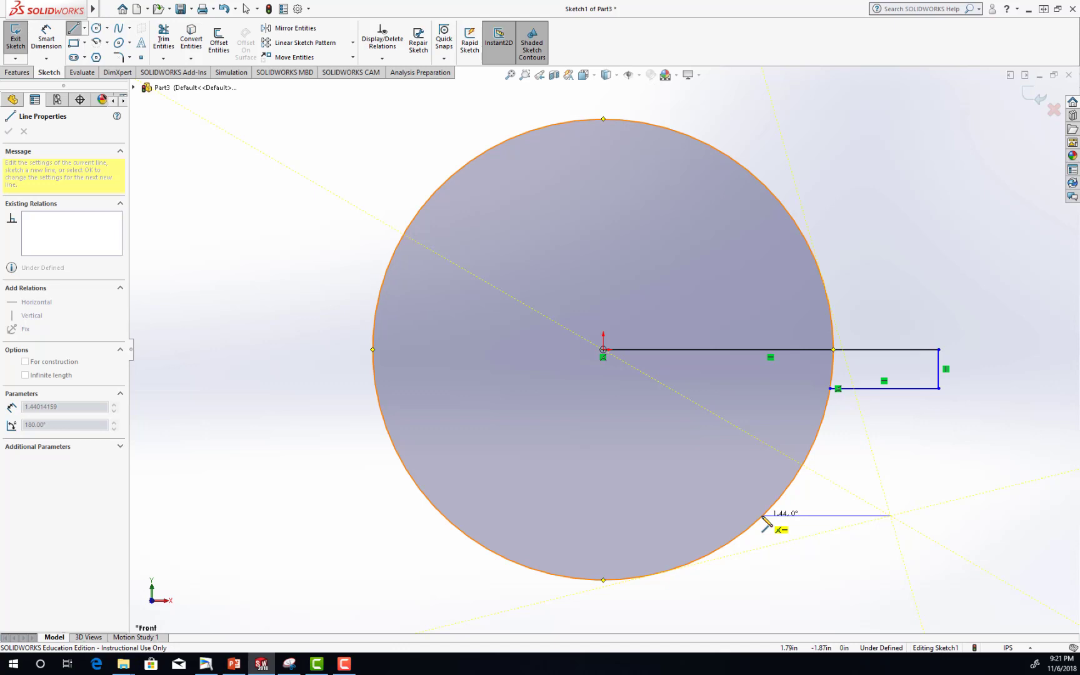
{"action": "left_click", "coordinate": [763, 515]}
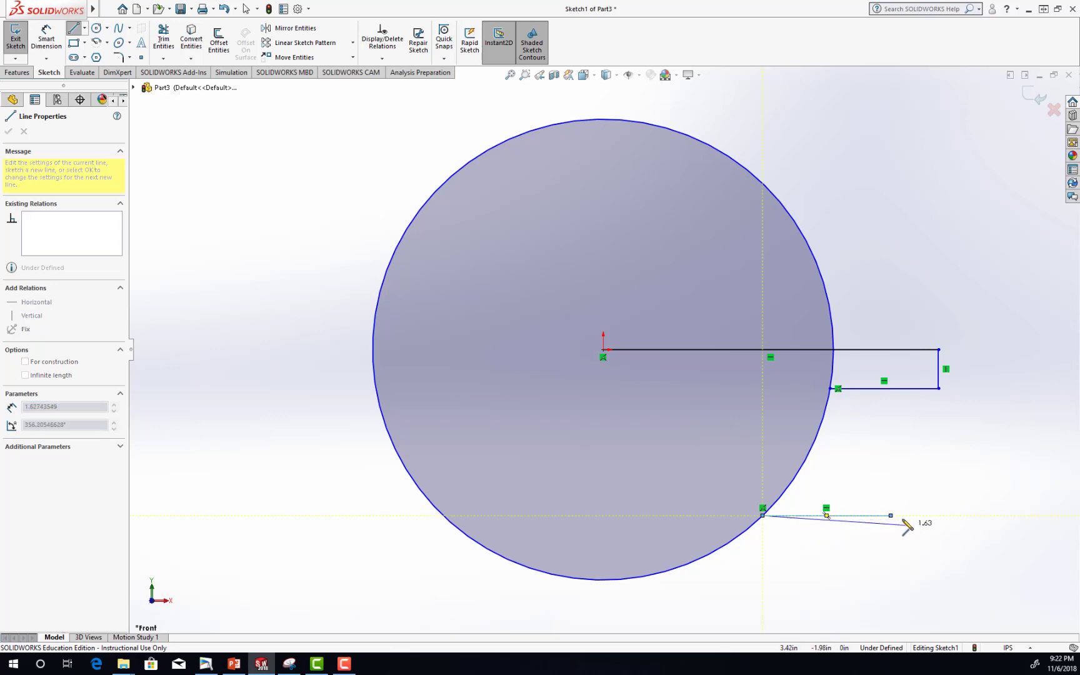
{"action": "key", "text": "Escape"}
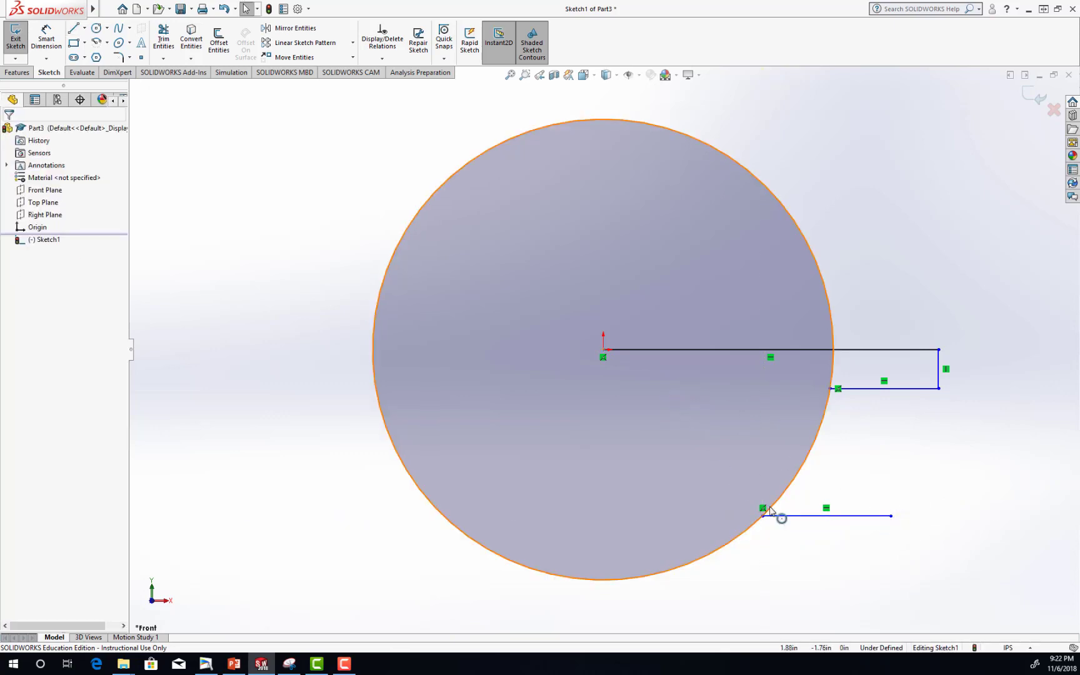
{"action": "key", "text": "Escape"}
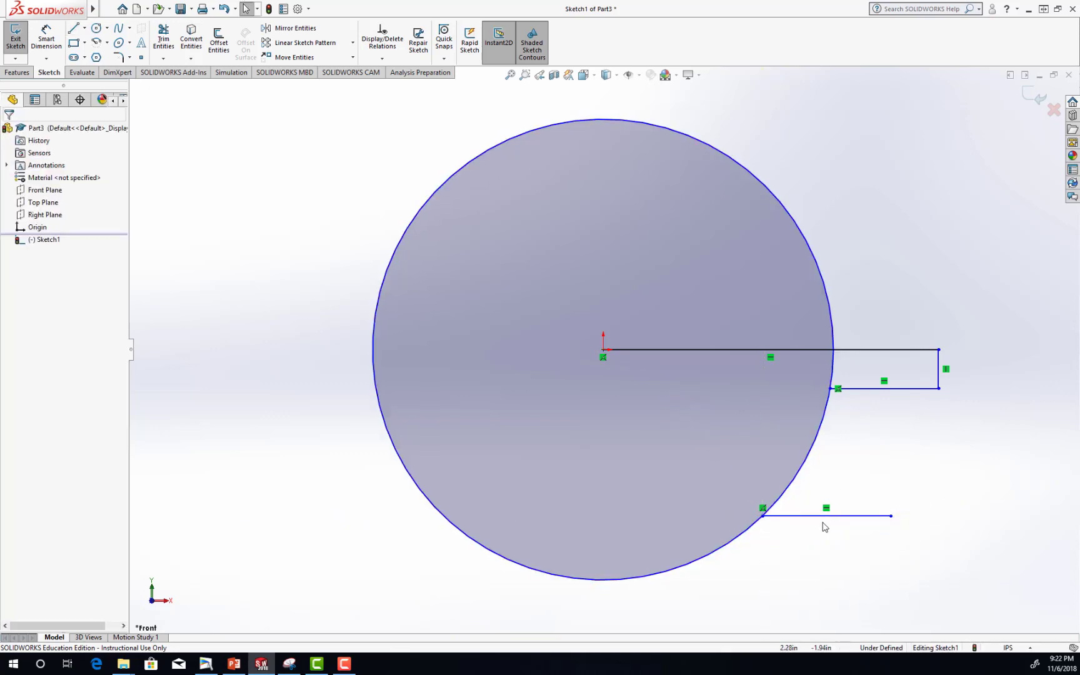
Continue the profile from the lower line's outer end about 1.2 in down and about 3.24 in left to directly below the origin.
{"action": "left_click", "coordinate": [74, 27]}
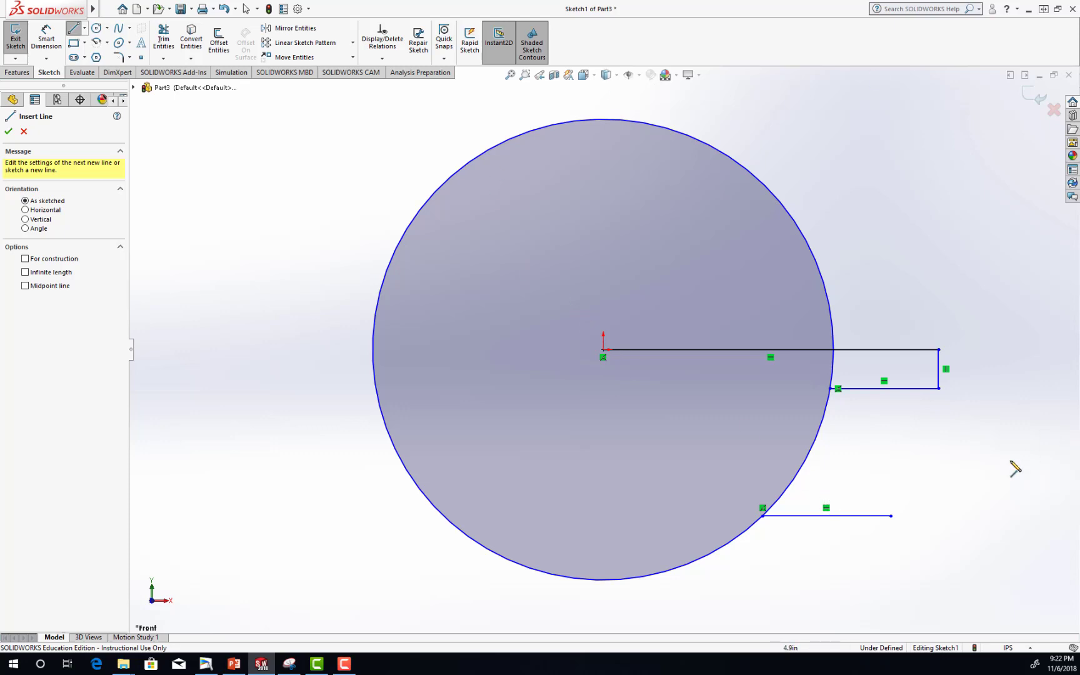
{"action": "left_click", "coordinate": [891, 516]}
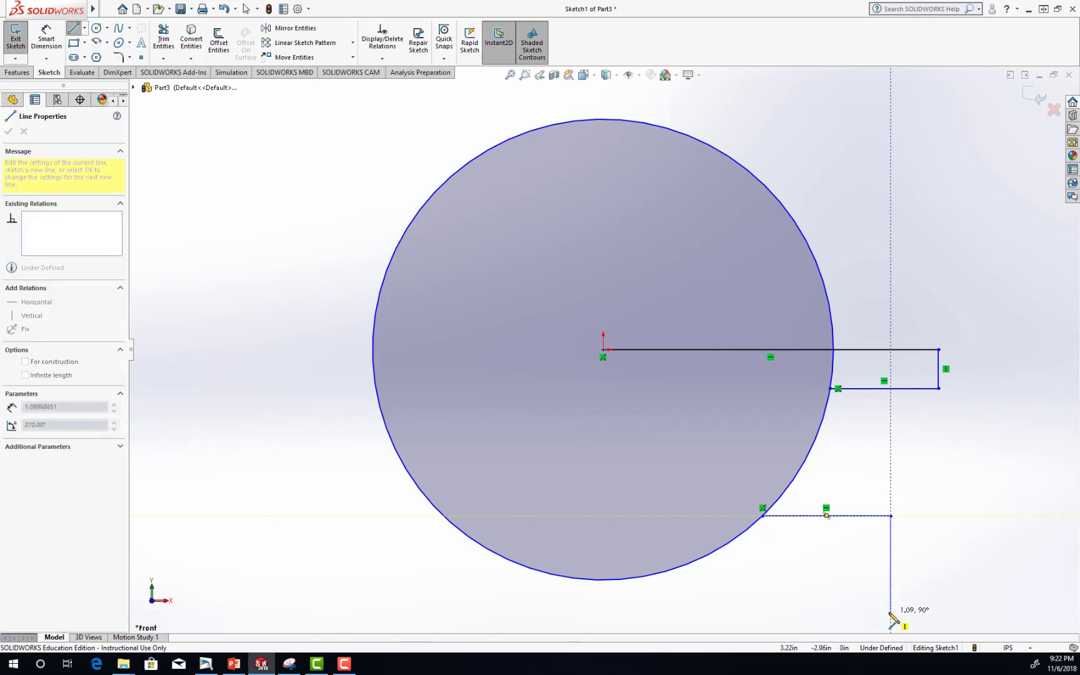
{"action": "left_click", "coordinate": [890, 623]}
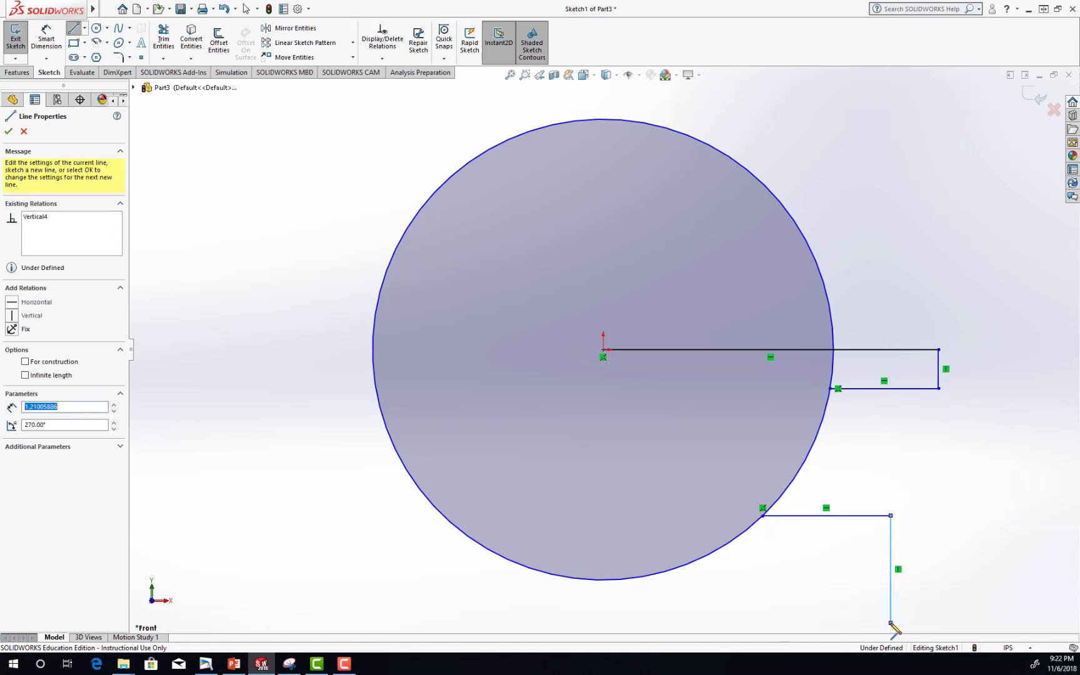
{"action": "double_click", "coordinate": [603, 623]}
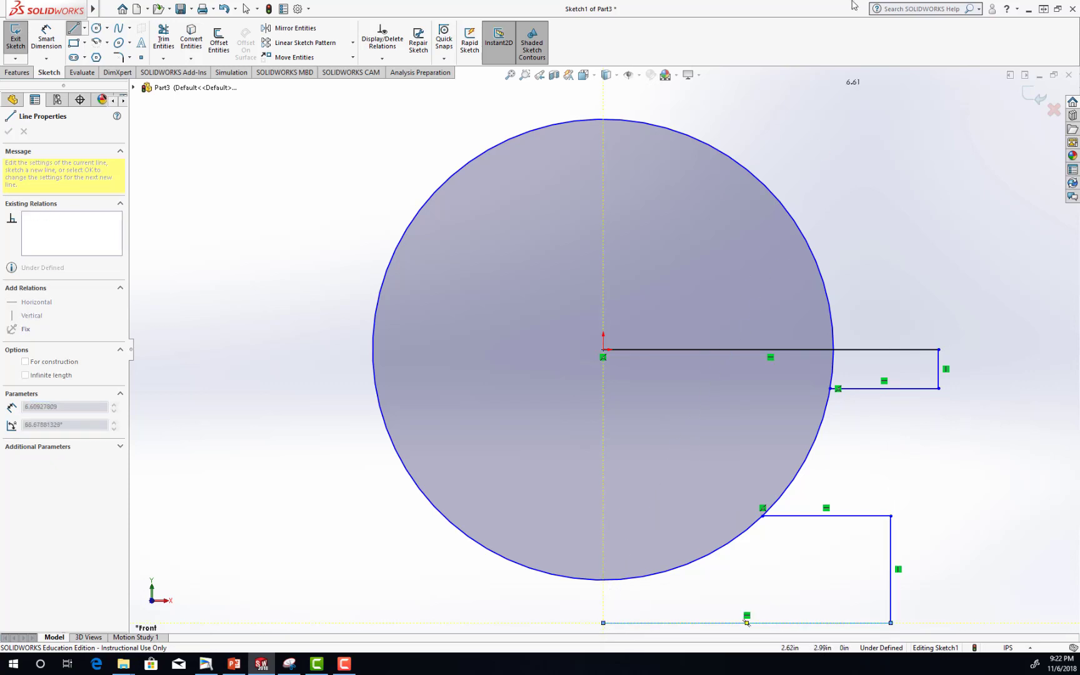
{"action": "key", "text": "Escape"}
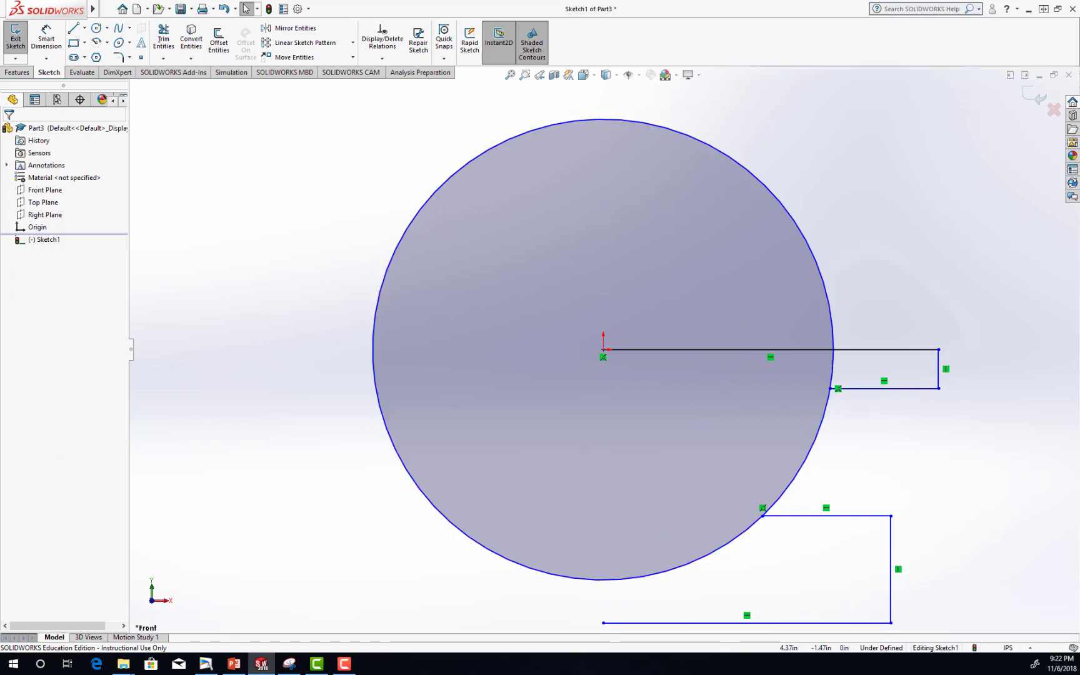
Sketch a vertical centerline about 6.88 in long through the origin, from below the profile to above the circle.
{"action": "scroll", "coordinate": [580, 360], "scroll_direction": "down", "scroll_amount": 1}
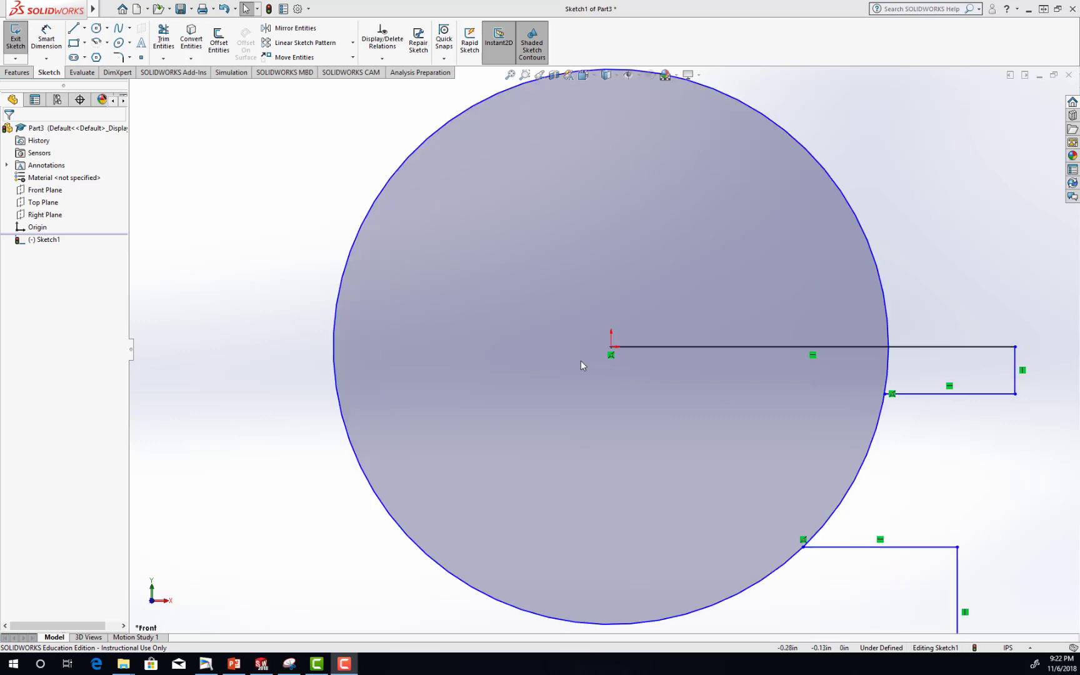
{"action": "scroll", "coordinate": [581, 360], "scroll_direction": "up", "scroll_amount": 3}
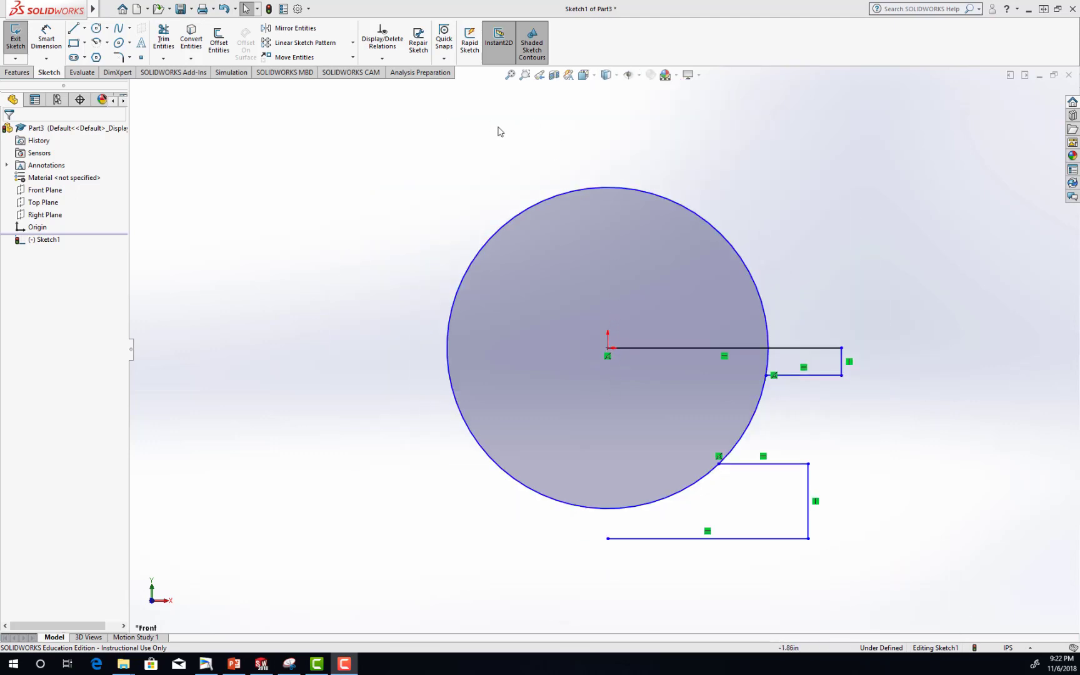
{"action": "left_click", "coordinate": [84, 29]}
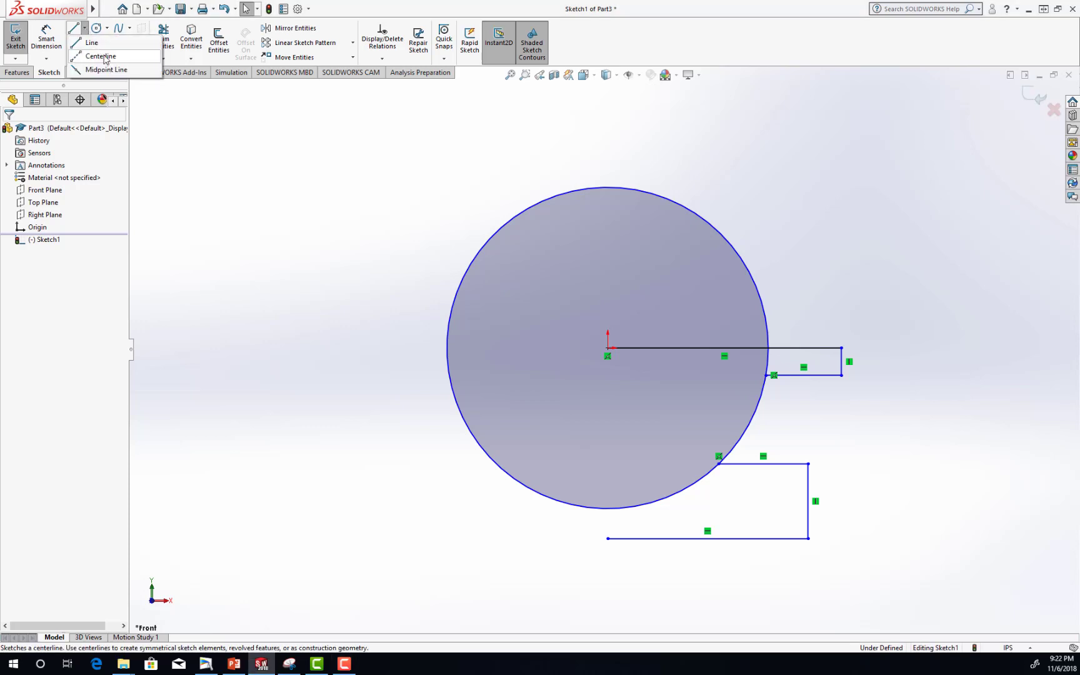
{"action": "left_click", "coordinate": [100, 56]}
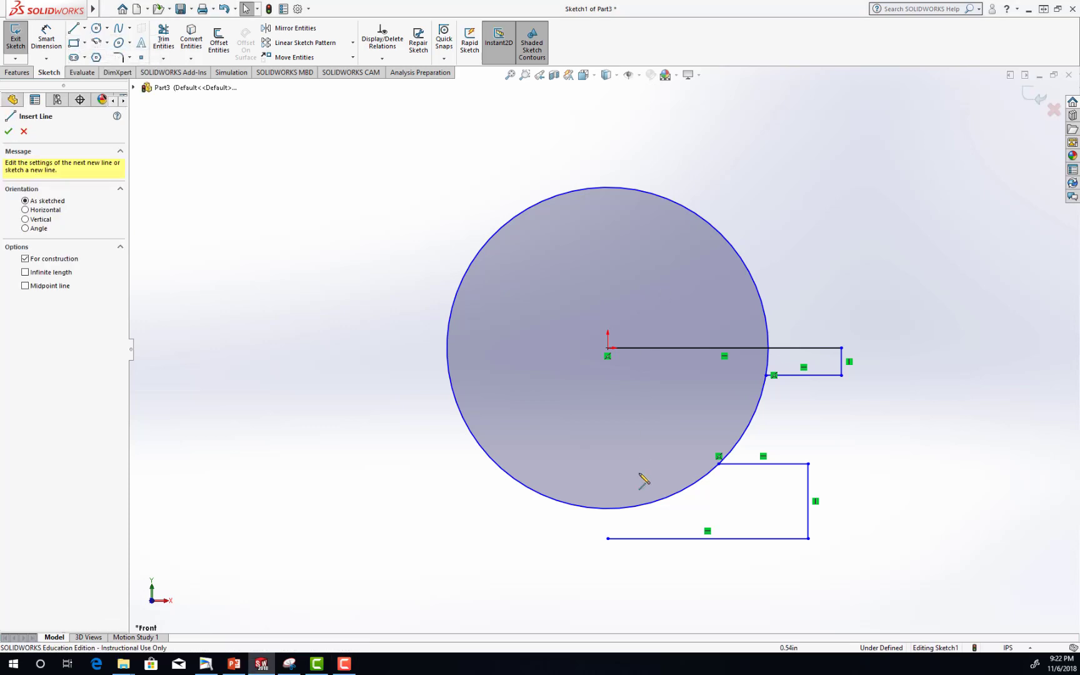
{"action": "left_click", "coordinate": [608, 587]}
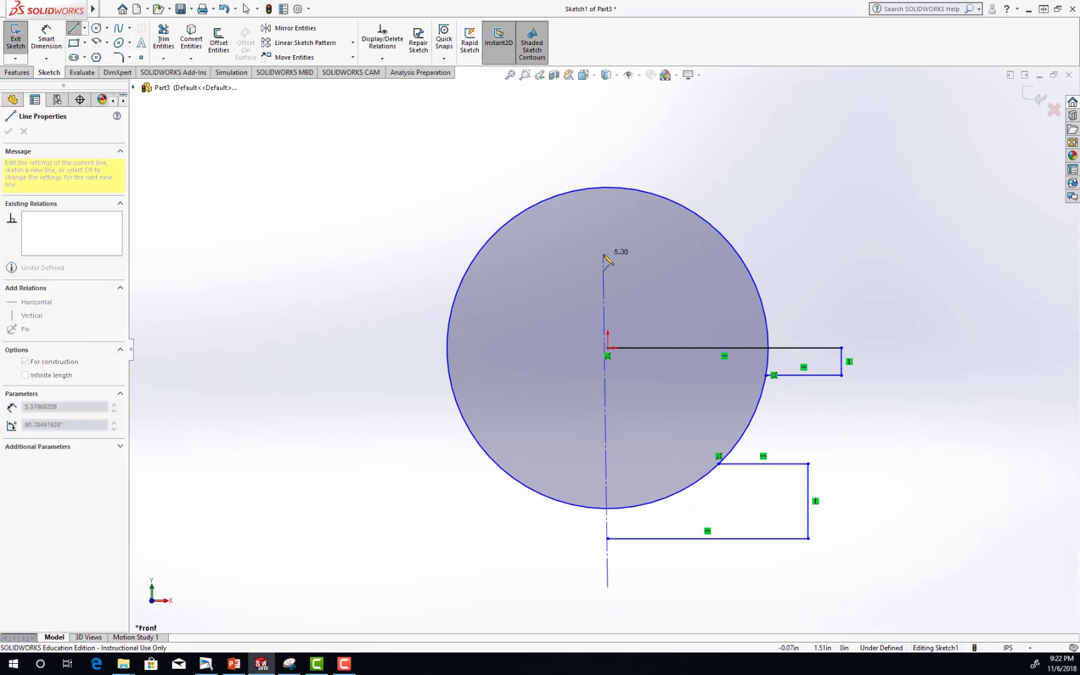
{"action": "left_click", "coordinate": [610, 163]}
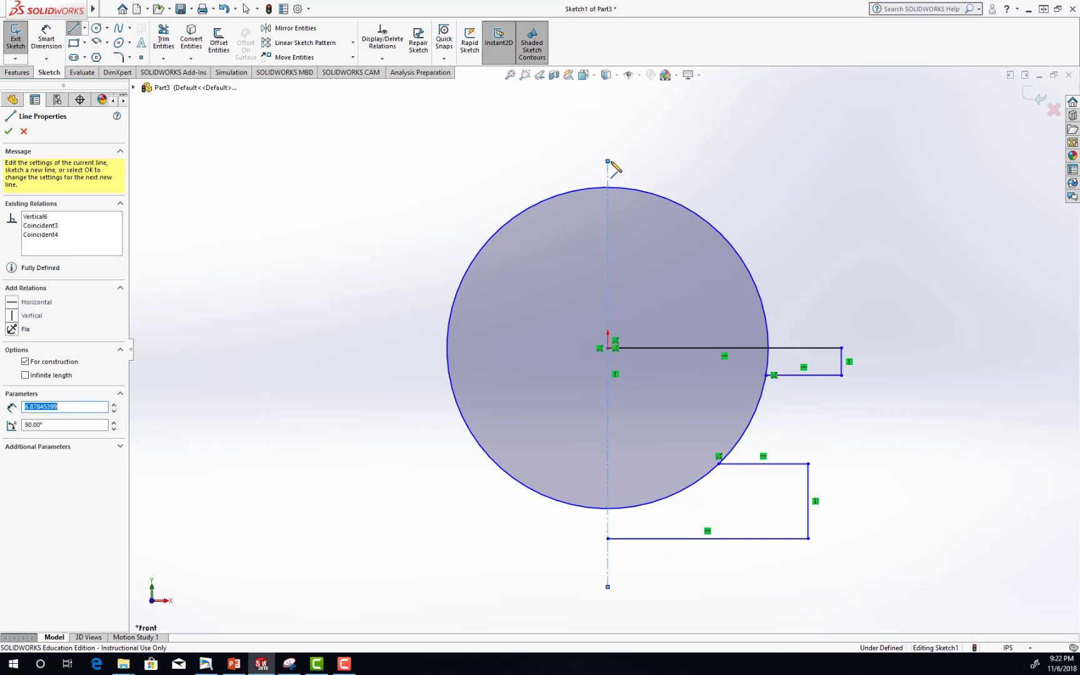
{"action": "key", "text": "Escape"}
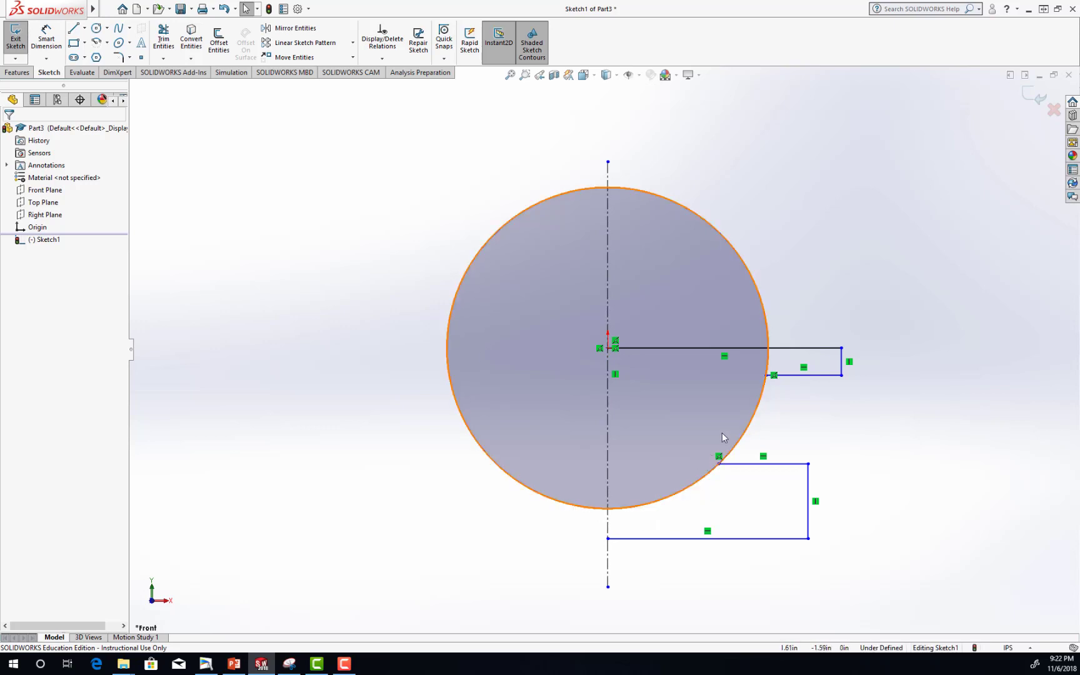
Switch to PowerPoint, examine the Lower Housing dimensions in Figure 100 on slide 42, and return to SOLIDWORKS.
{"action": "left_click", "coordinate": [234, 665]}
{"action": "scroll", "coordinate": [666, 431], "scroll_direction": "up", "scroll_amount": 1}
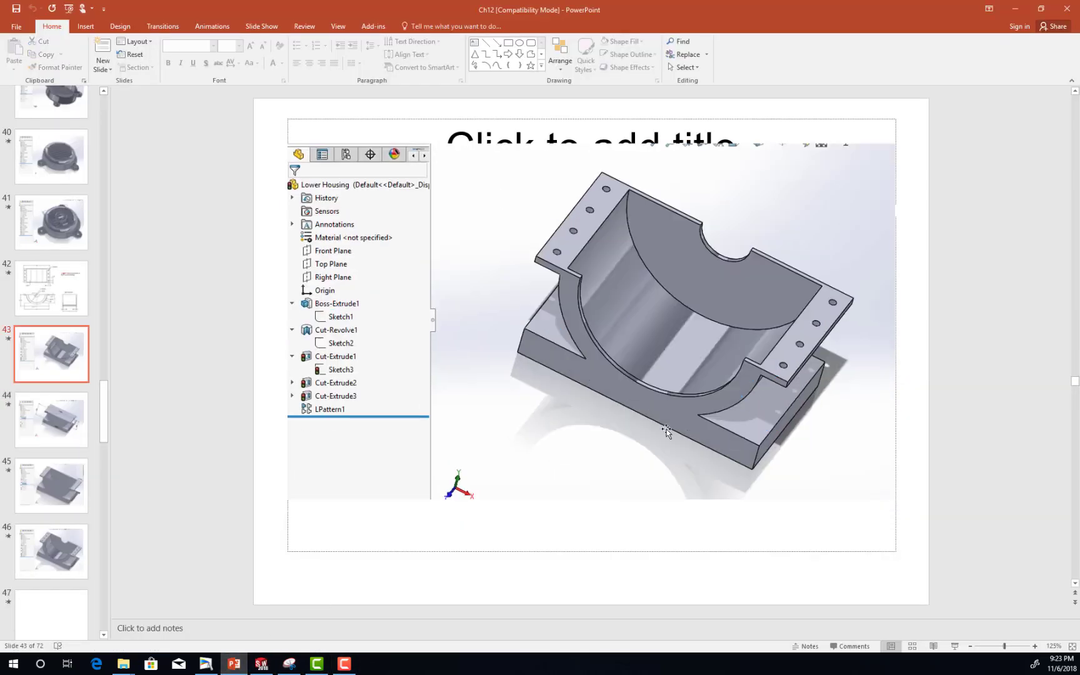
{"action": "scroll", "coordinate": [667, 431], "scroll_direction": "up", "scroll_amount": 1}
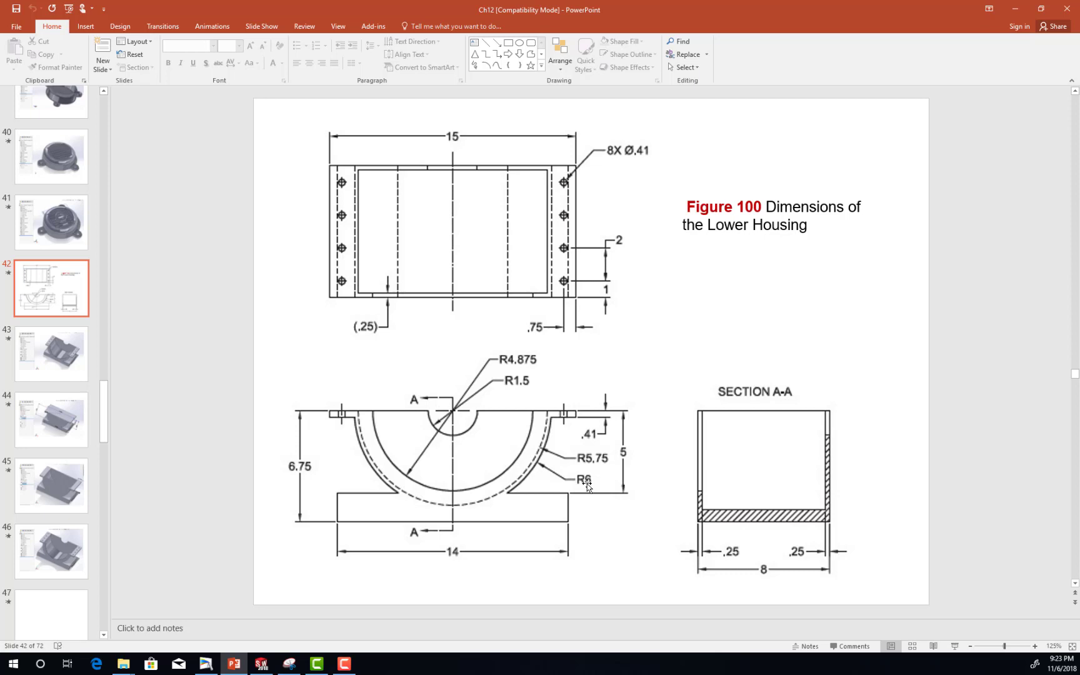
{"action": "left_click", "coordinate": [262, 664]}
Dimension the circle's diameter to 12 in.
{"action": "left_click", "coordinate": [46, 37]}
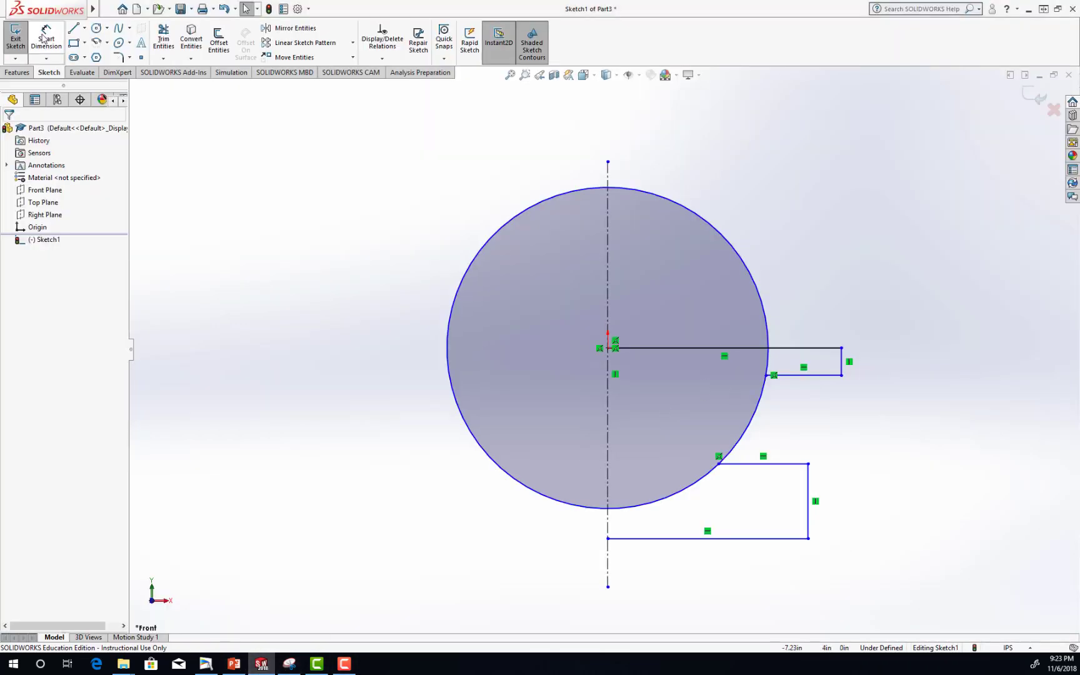
{"action": "left_click", "coordinate": [745, 430]}
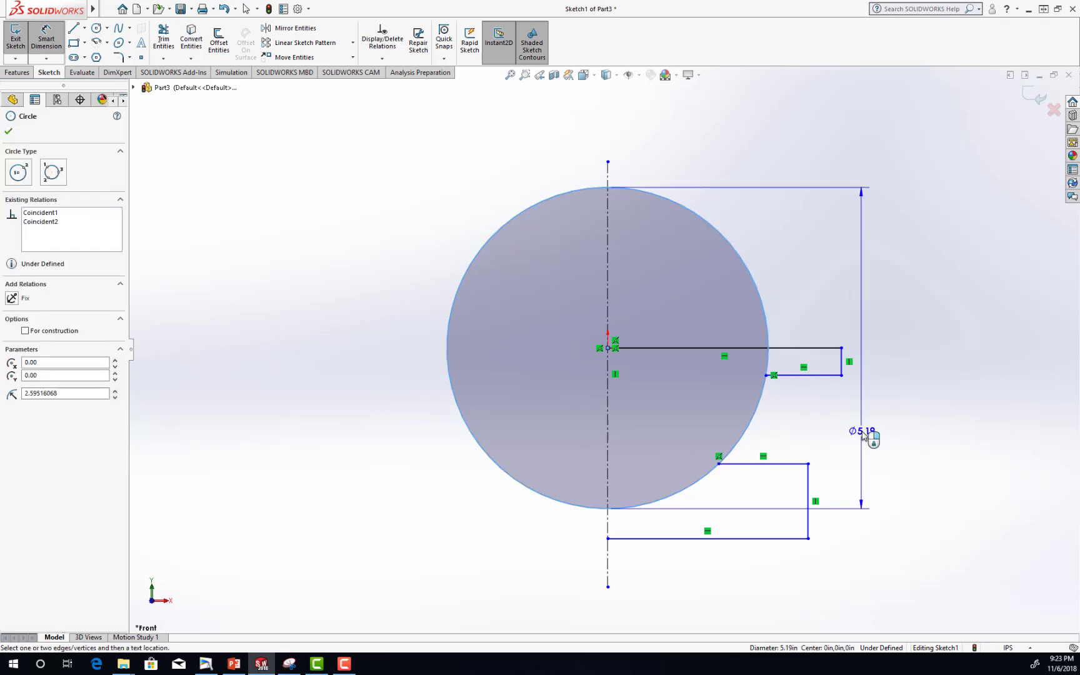
{"action": "left_click", "coordinate": [916, 342]}
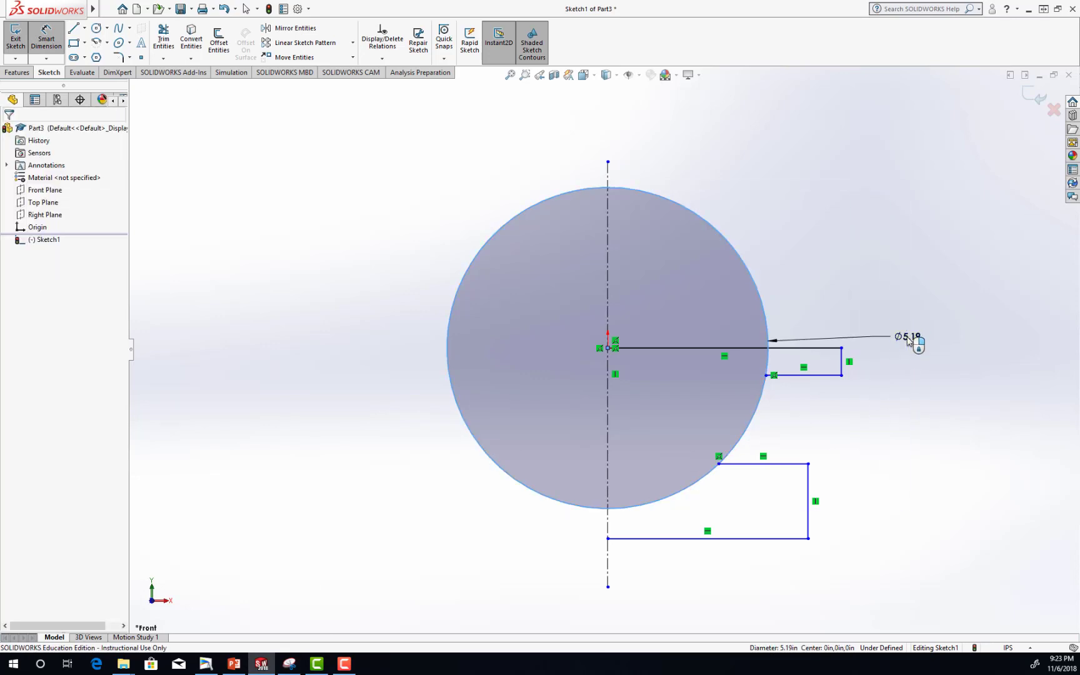
{"action": "type", "text": "12"}
{"action": "key", "text": "Return"}
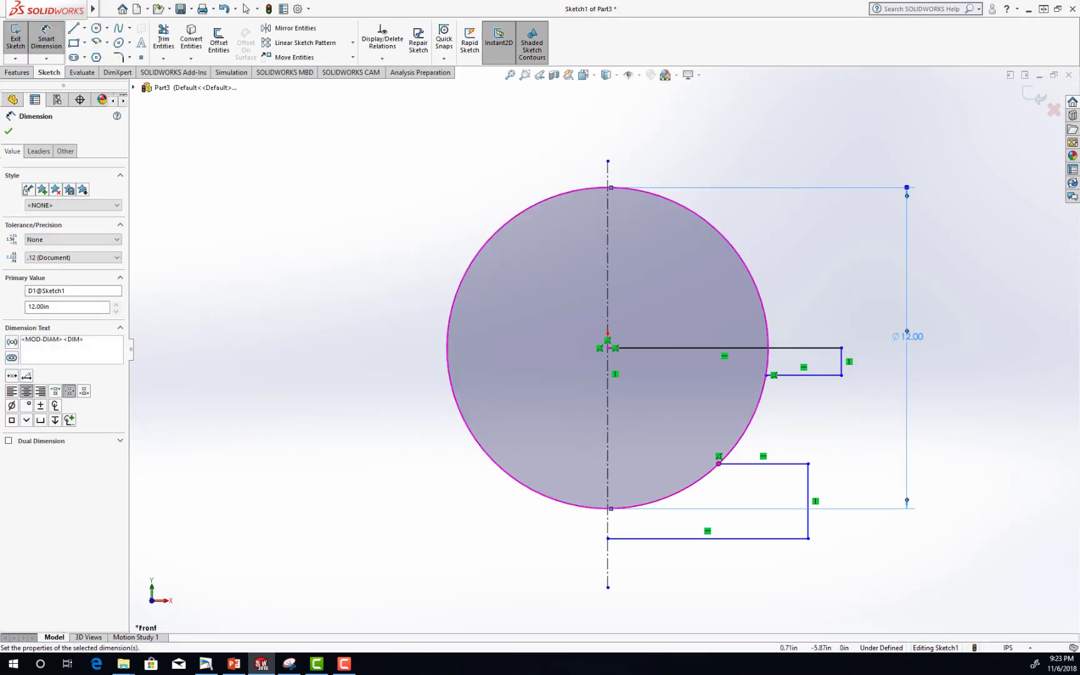
Check the Figure 100 dimensions in PowerPoint again and return to the sketch in SOLIDWORKS.
{"action": "left_click", "coordinate": [243, 669]}
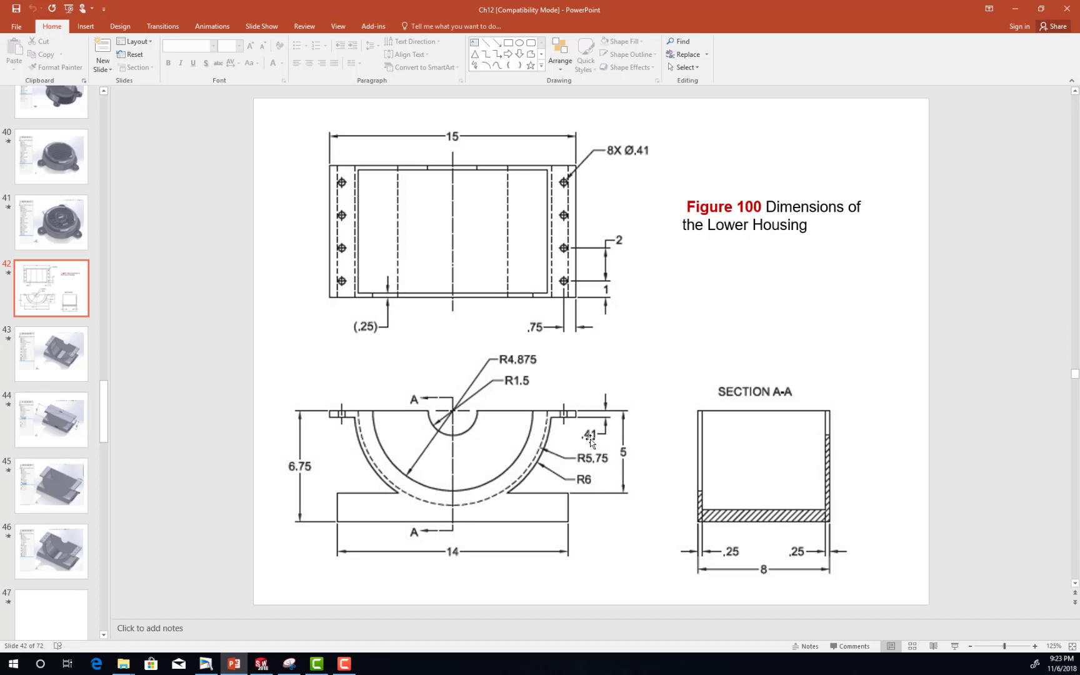
{"action": "left_click", "coordinate": [262, 667]}
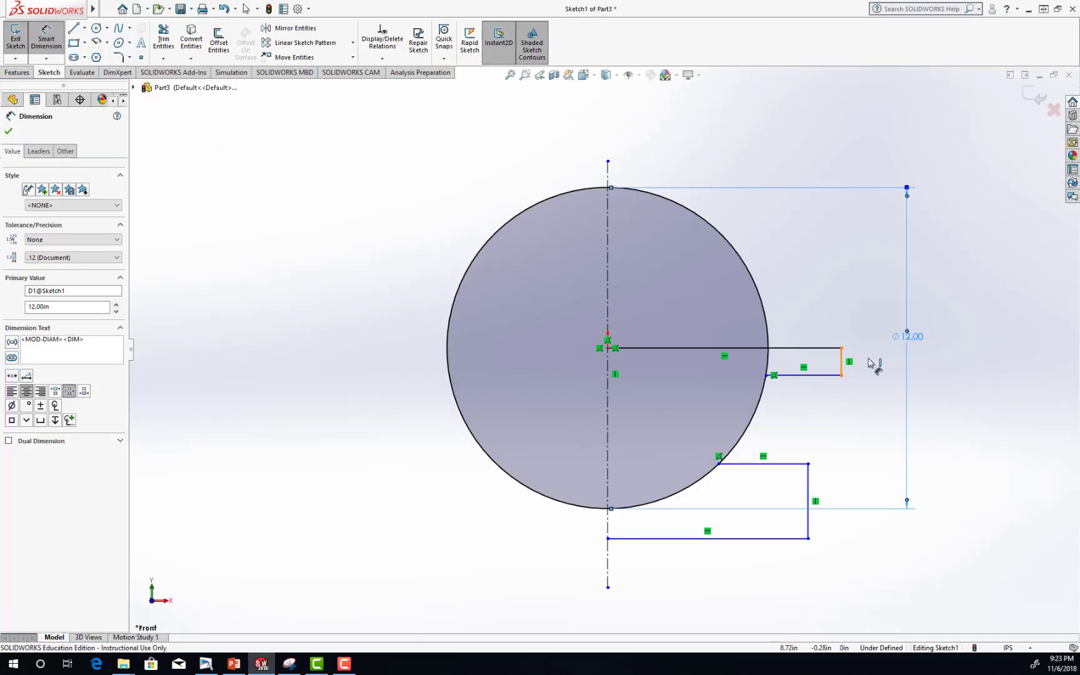
Dimension the short vertical end line of the upper flange to 0.41 in.
{"action": "left_click", "coordinate": [843, 360]}
{"action": "left_click", "coordinate": [880, 366]}
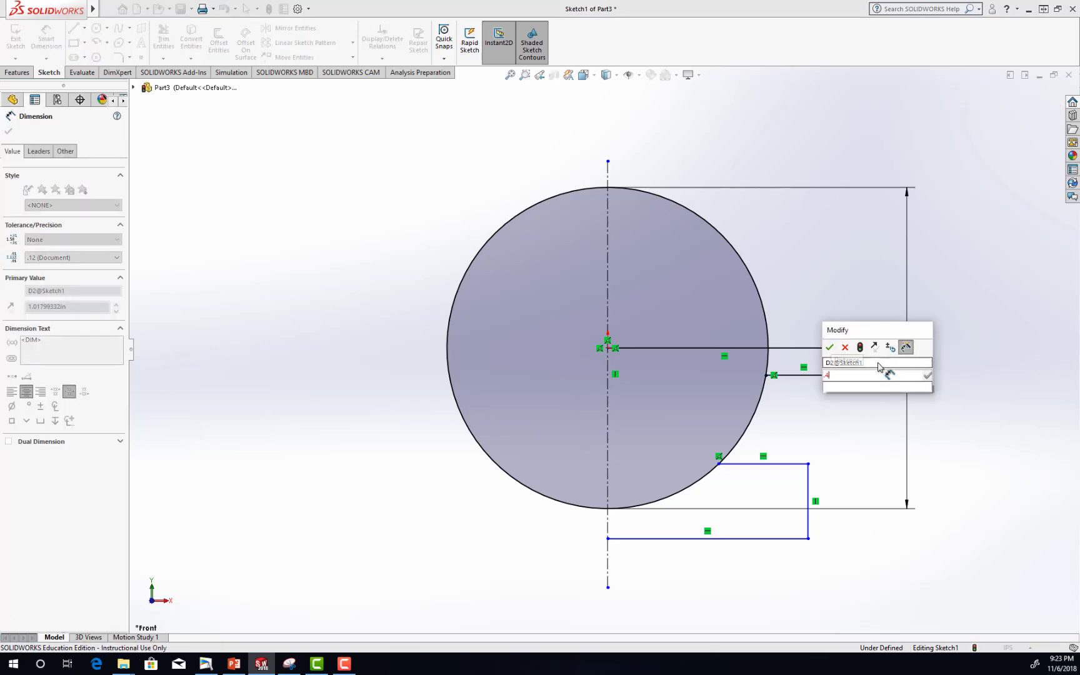
{"action": "type", "text": "0.41"}
{"action": "key", "text": "Return"}
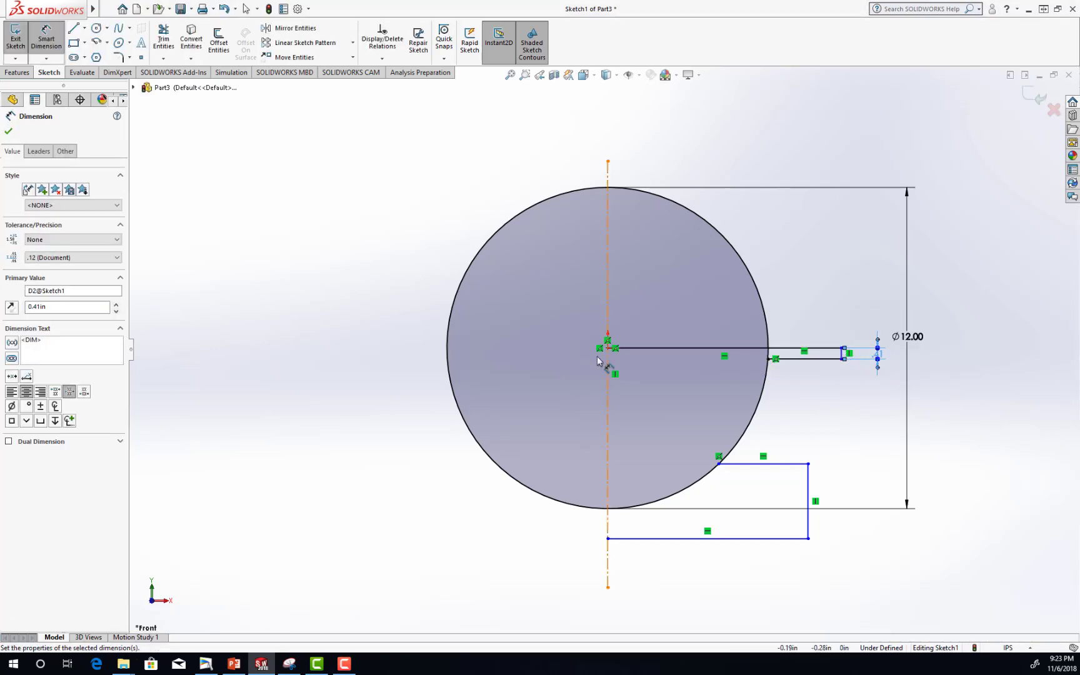
Check Figure 100 in PowerPoint, return to SOLIDWORKS, and dimension the horizontal distance from the origin to the flange's outer end as 7.5 in.
{"action": "left_click", "coordinate": [230, 671]}
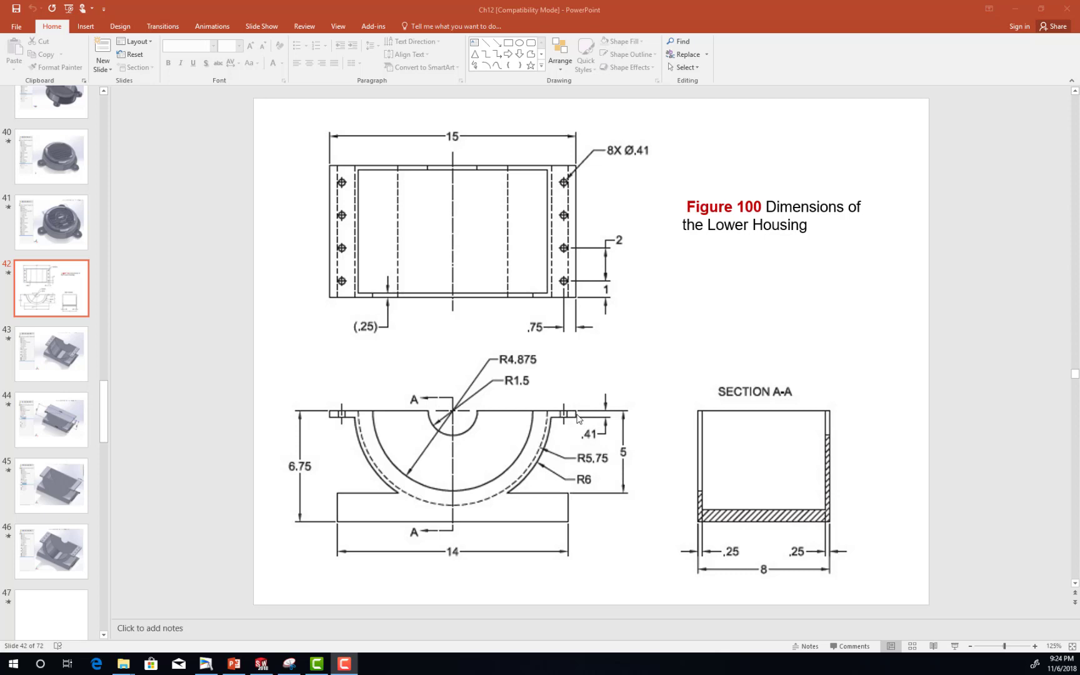
{"action": "mouse_move", "coordinate": [234, 664]}
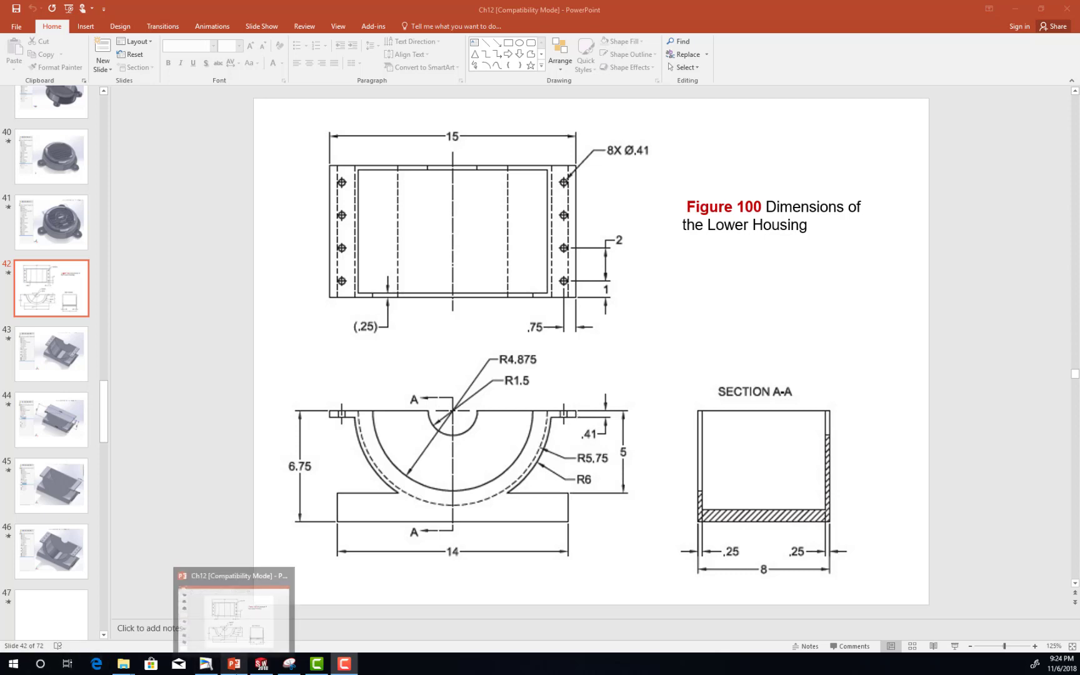
{"action": "left_click", "coordinate": [256, 666]}
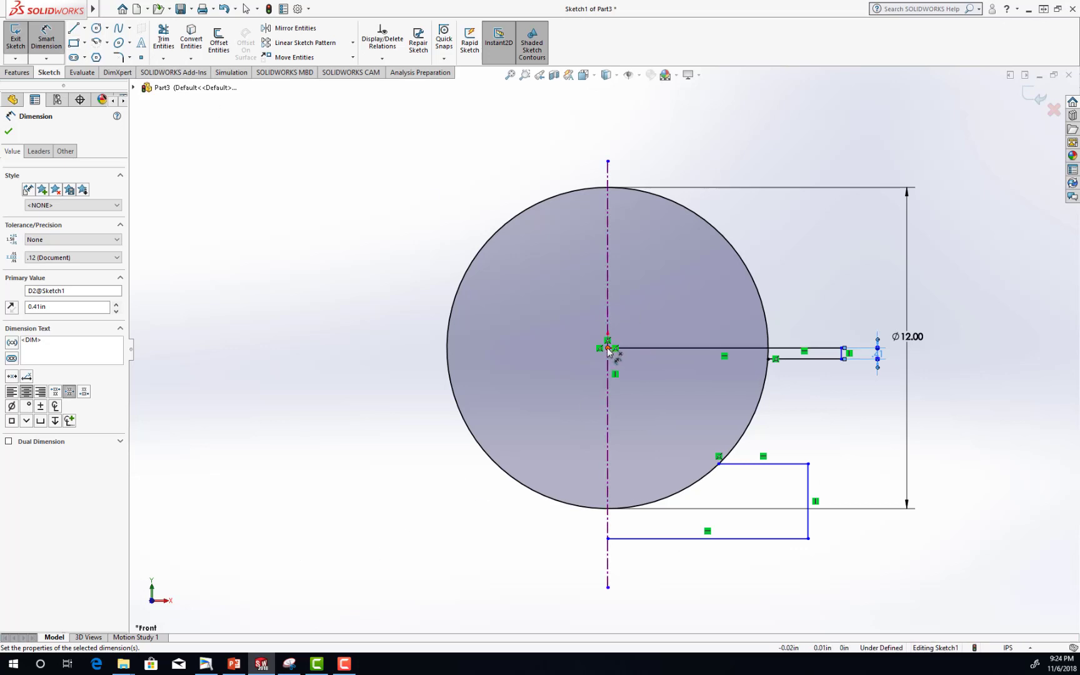
{"action": "left_click", "coordinate": [842, 350]}
{"action": "left_click", "coordinate": [841, 354]}
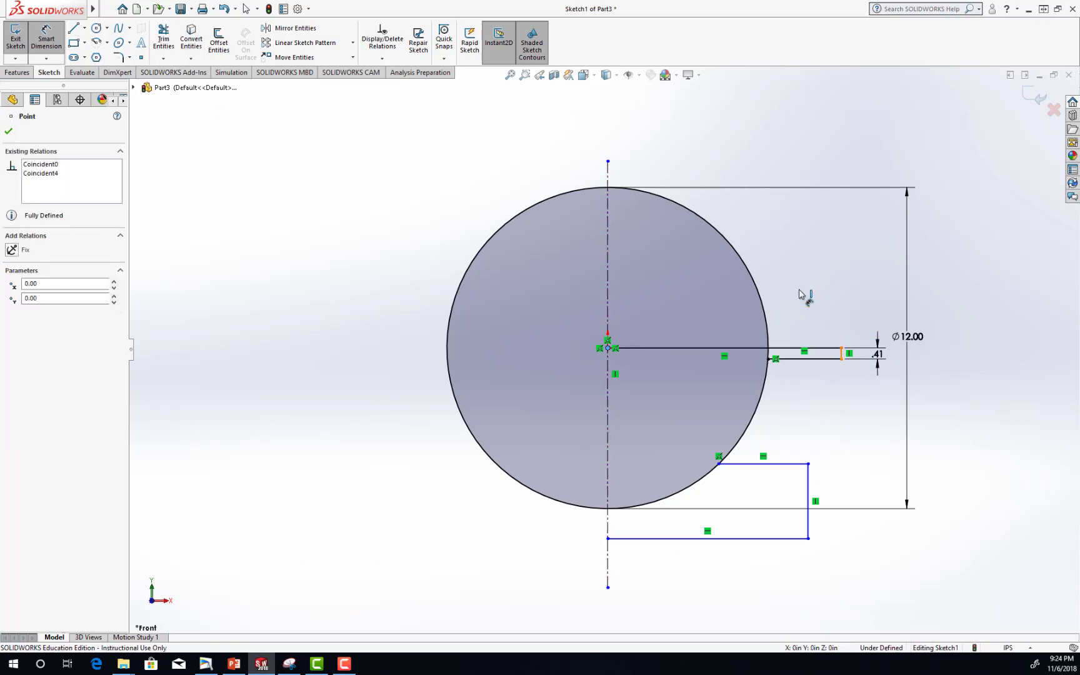
{"action": "left_click", "coordinate": [733, 166]}
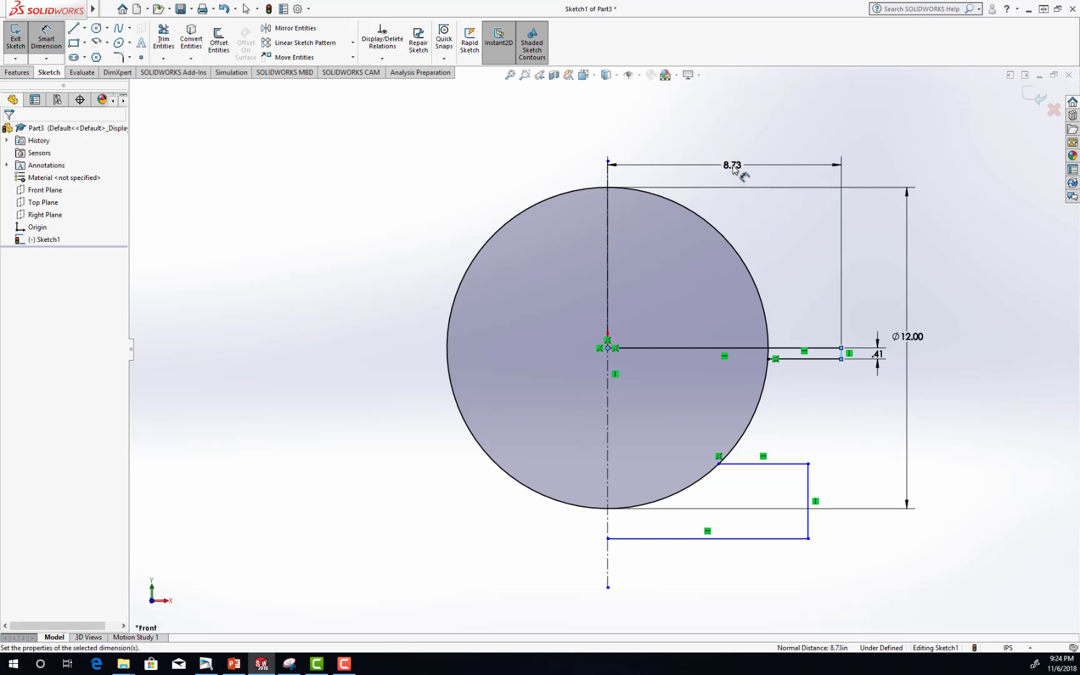
{"action": "type", "text": "7.5"}
{"action": "key", "text": "Return"}
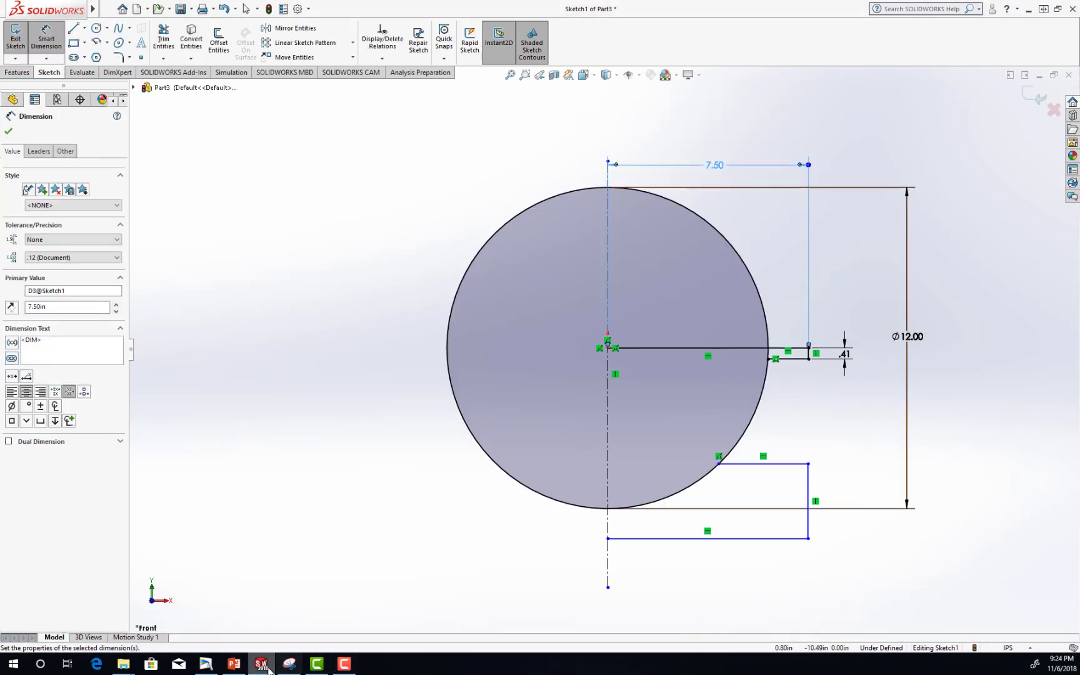
Check Figure 100 in PowerPoint again, return to SOLIDWORKS, and dimension the base's bottom line to 7 in.
{"action": "left_click", "coordinate": [240, 666]}
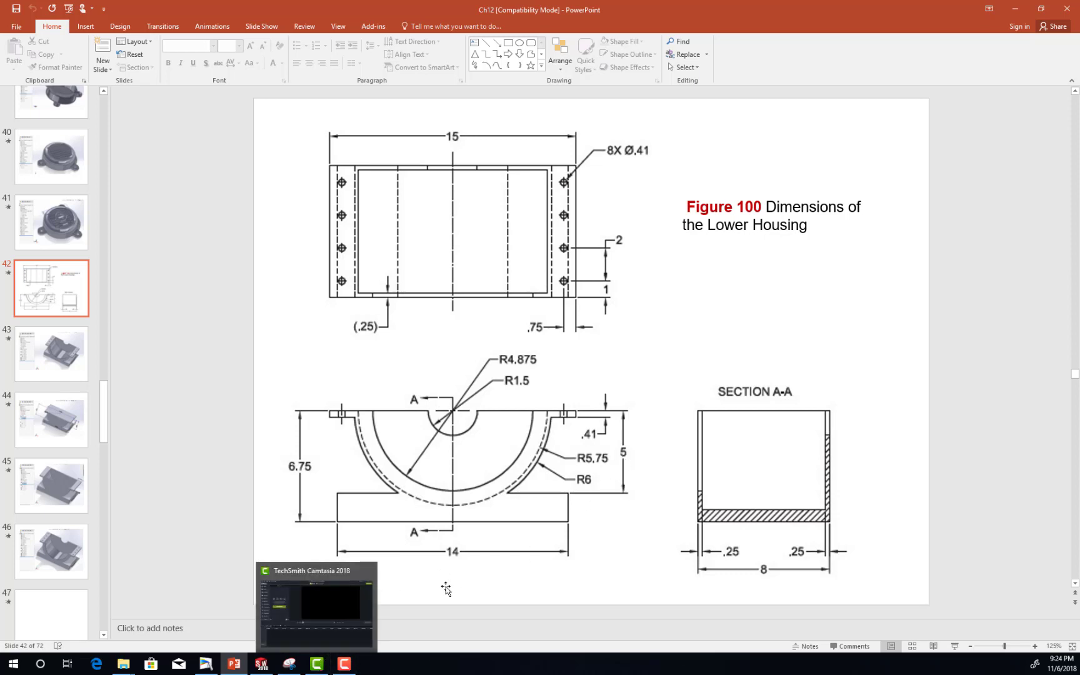
{"action": "left_click", "coordinate": [263, 664]}
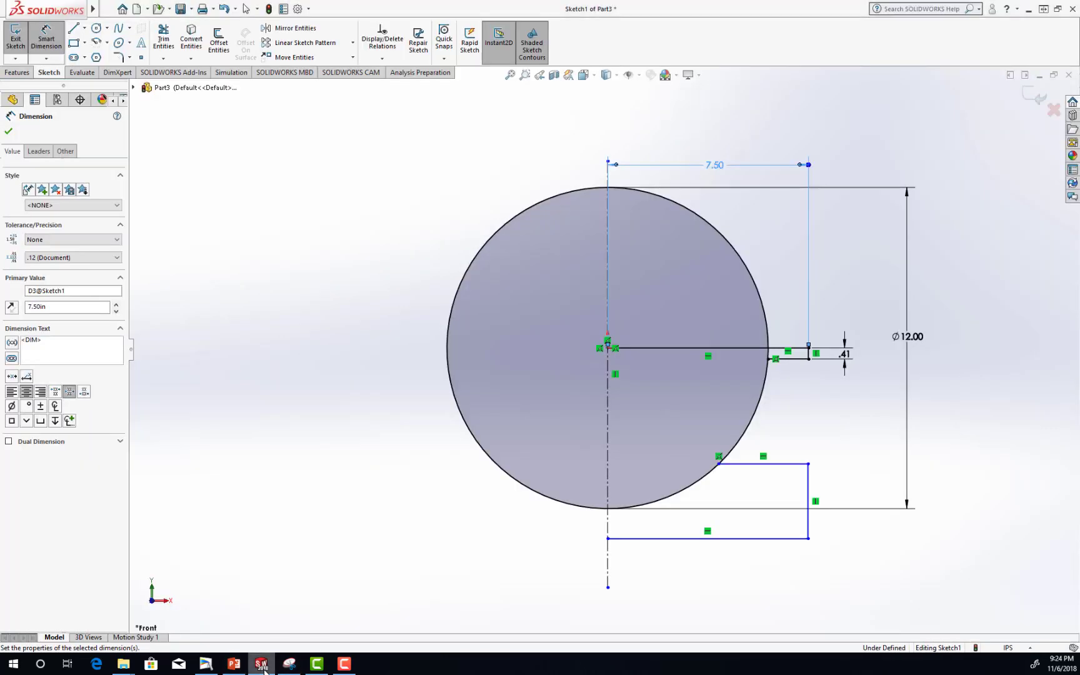
{"action": "left_click", "coordinate": [62, 45]}
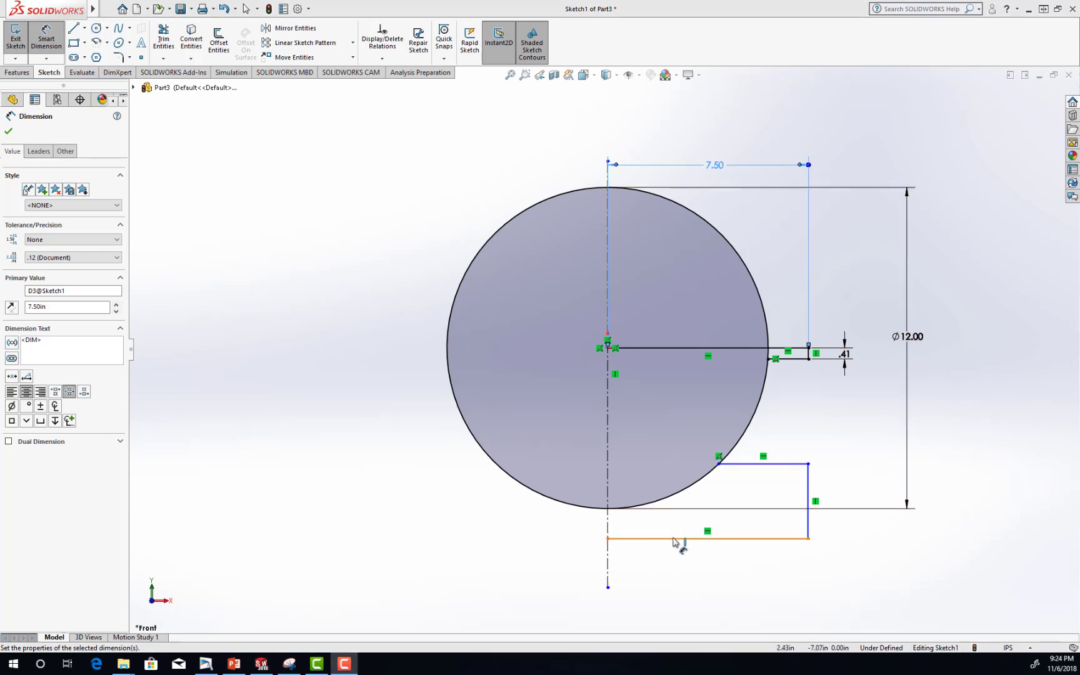
{"action": "left_click", "coordinate": [676, 584]}
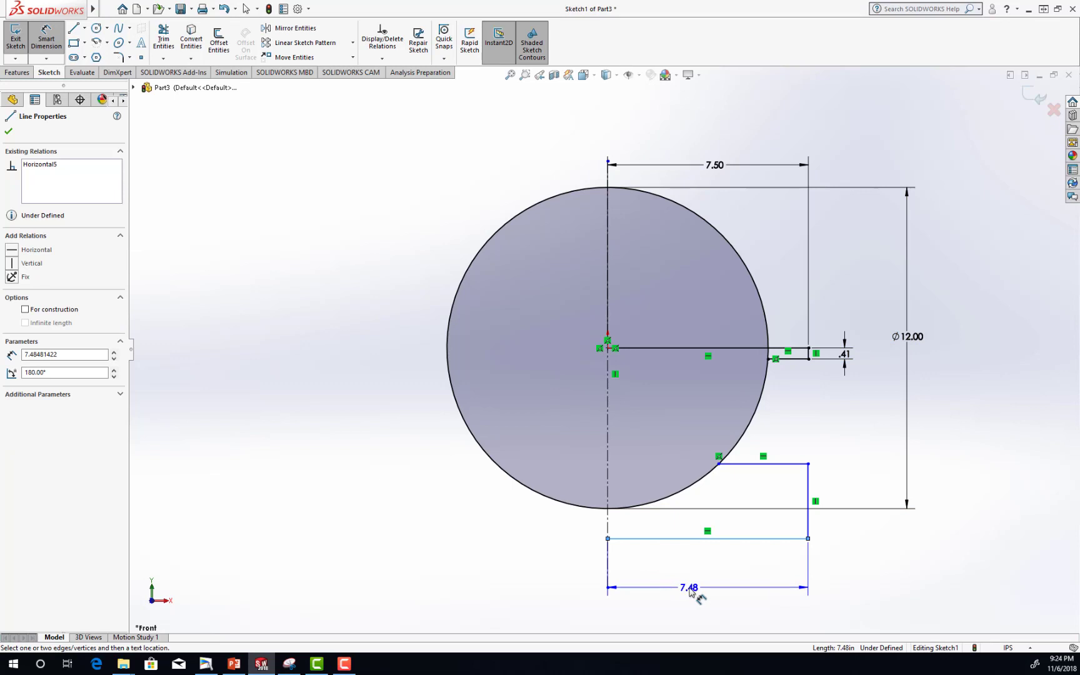
{"action": "left_click", "coordinate": [690, 591]}
{"action": "type", "text": "7"}
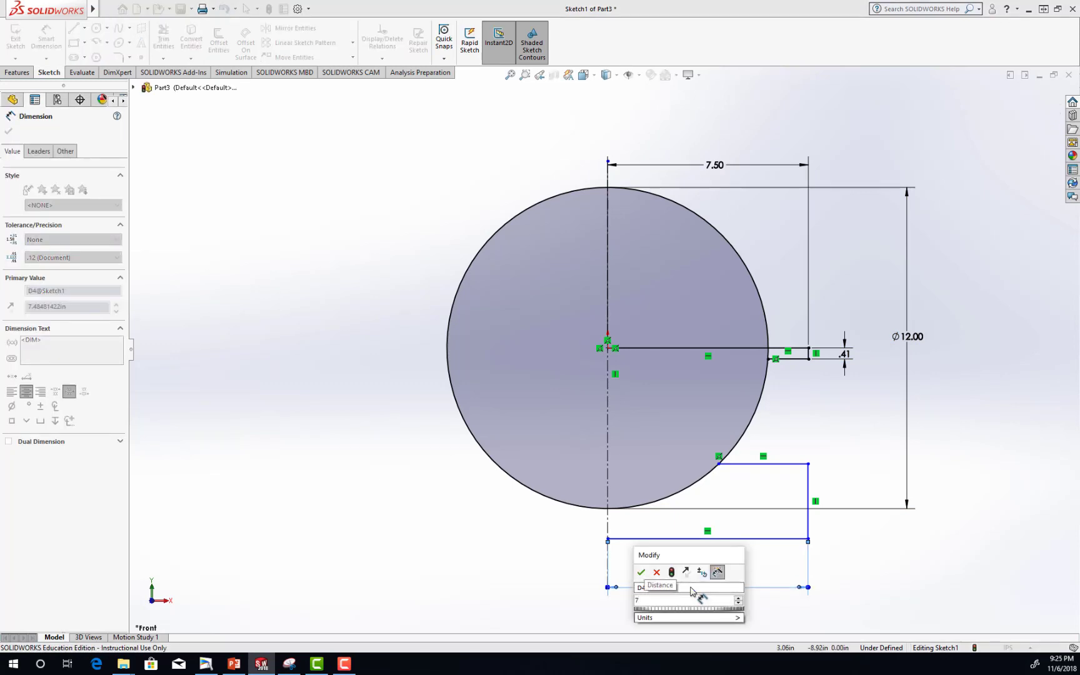
{"action": "key", "text": "Return"}
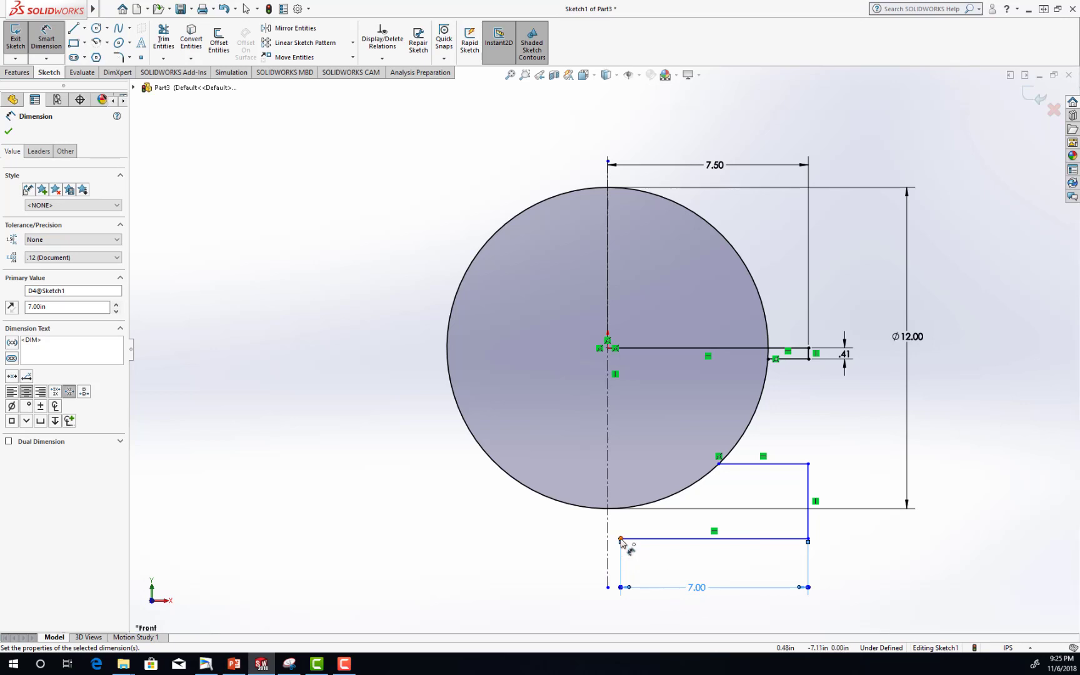
Move the free inner endpoint of the base's bottom line onto the vertical centerline so the two are coincident.
{"action": "left_click", "coordinate": [621, 540]}
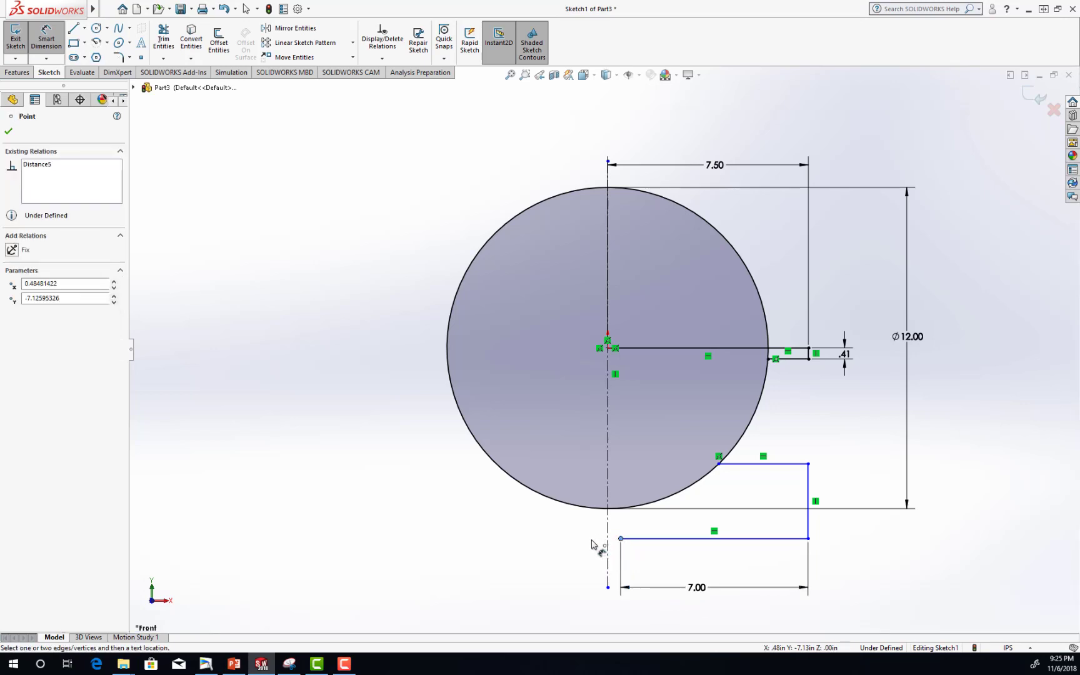
{"action": "left_click", "coordinate": [594, 543]}
{"action": "left_click", "coordinate": [621, 539]}
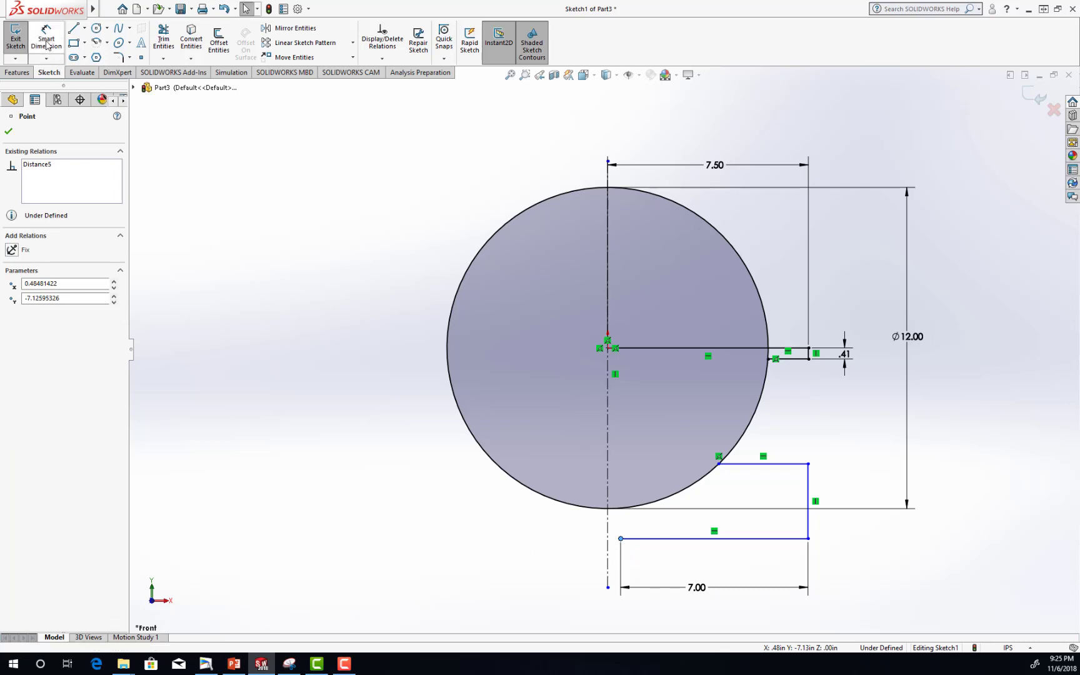
{"action": "left_click", "coordinate": [6, 136]}
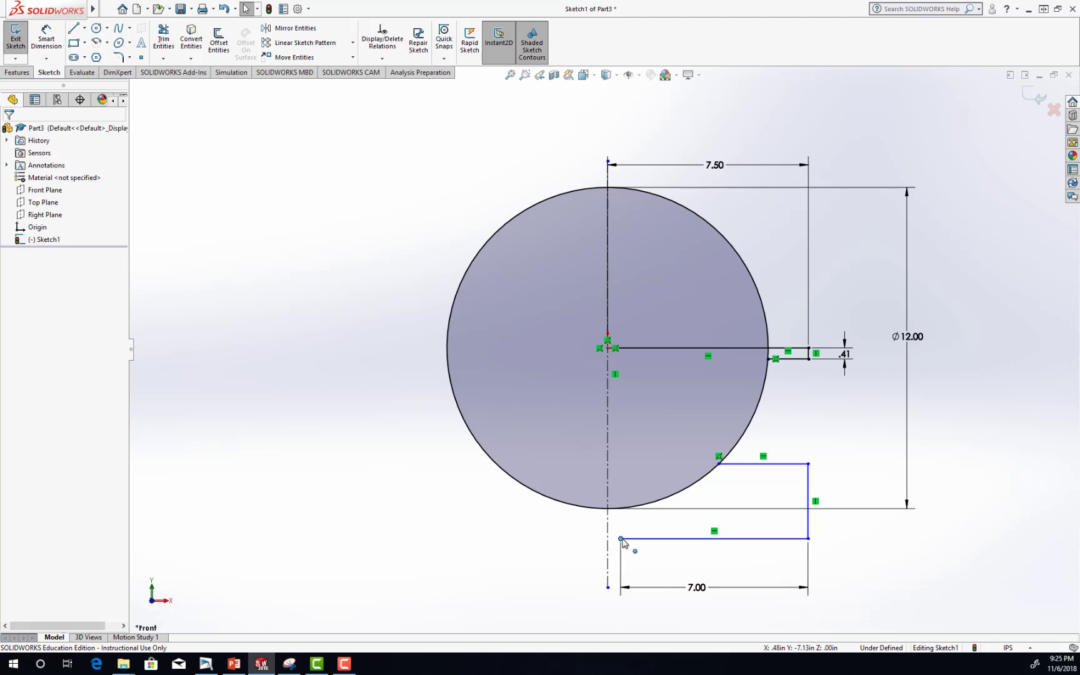
{"action": "mouse_move", "coordinate": [612, 541]}
{"action": "left_mouse_down"}
{"action": "mouse_move", "coordinate": [597, 546]}
{"action": "mouse_move", "coordinate": [608, 541]}
{"action": "left_mouse_up"}
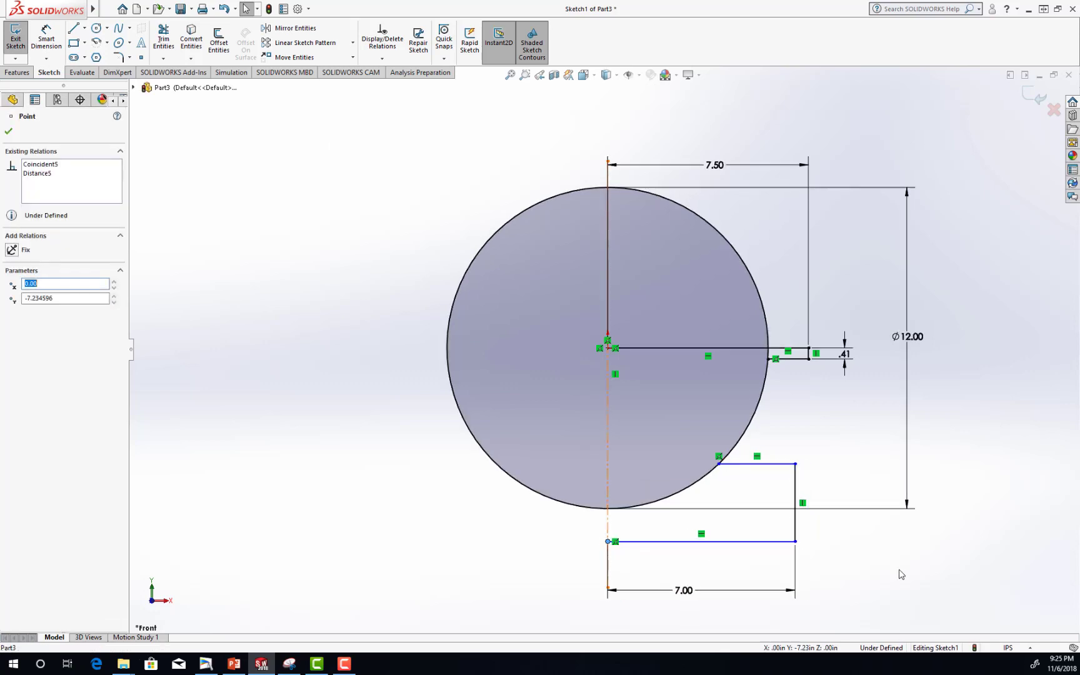
{"action": "left_click", "coordinate": [878, 571]}
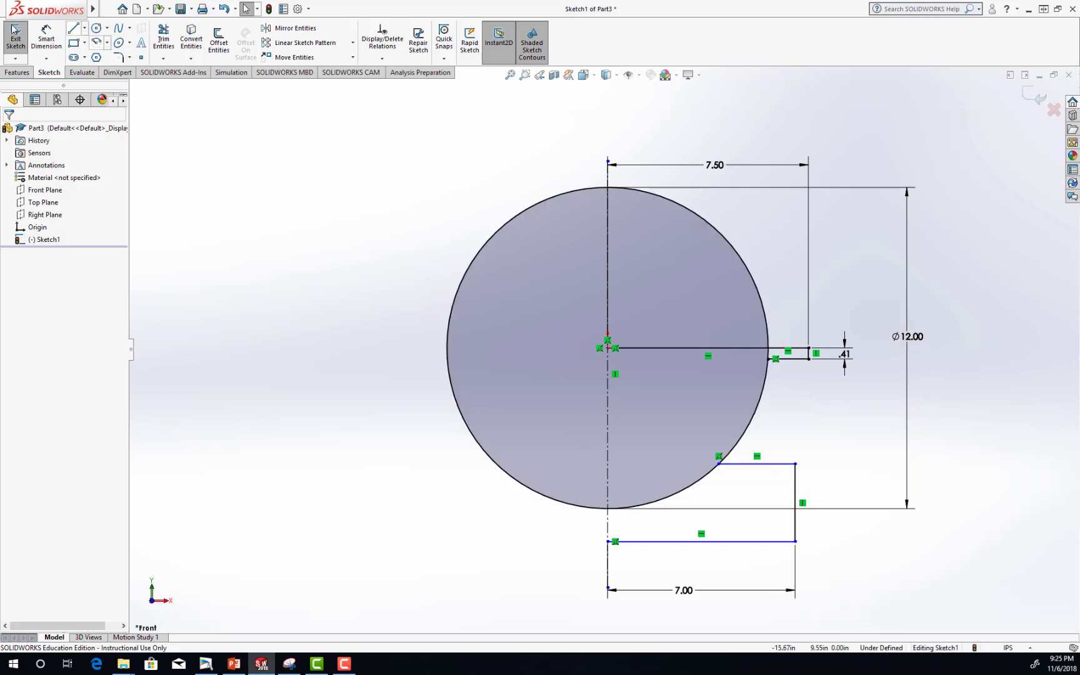
Dimension the base's vertical end line to 1.75 in, entered as 6.75-5.
{"action": "left_click", "coordinate": [46, 33]}
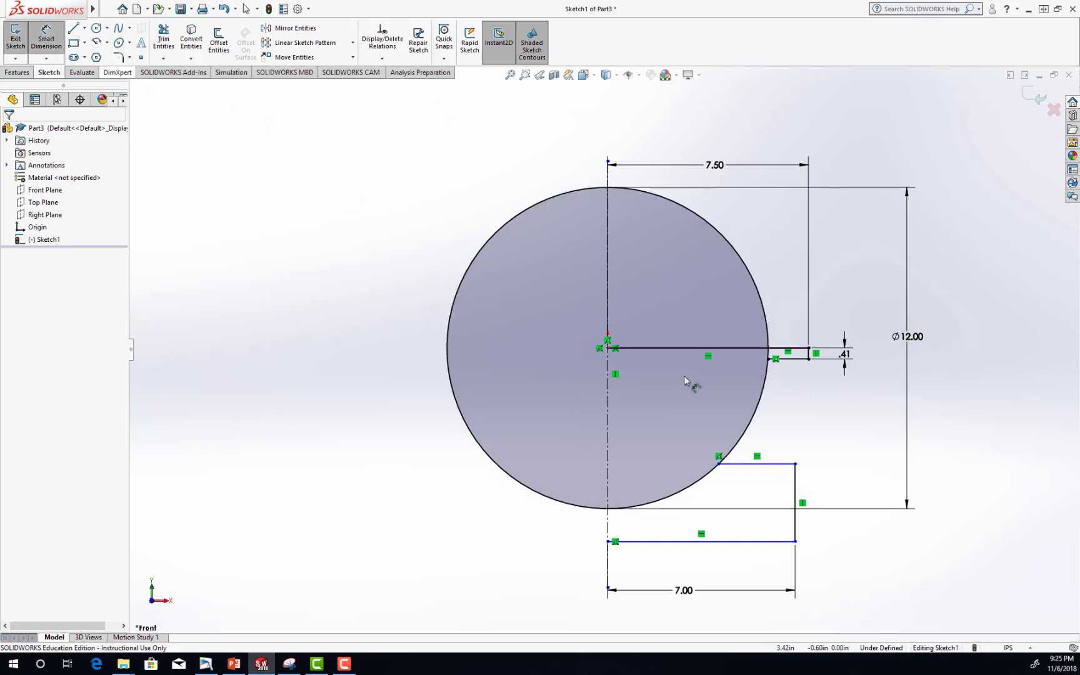
{"action": "left_click", "coordinate": [796, 500]}
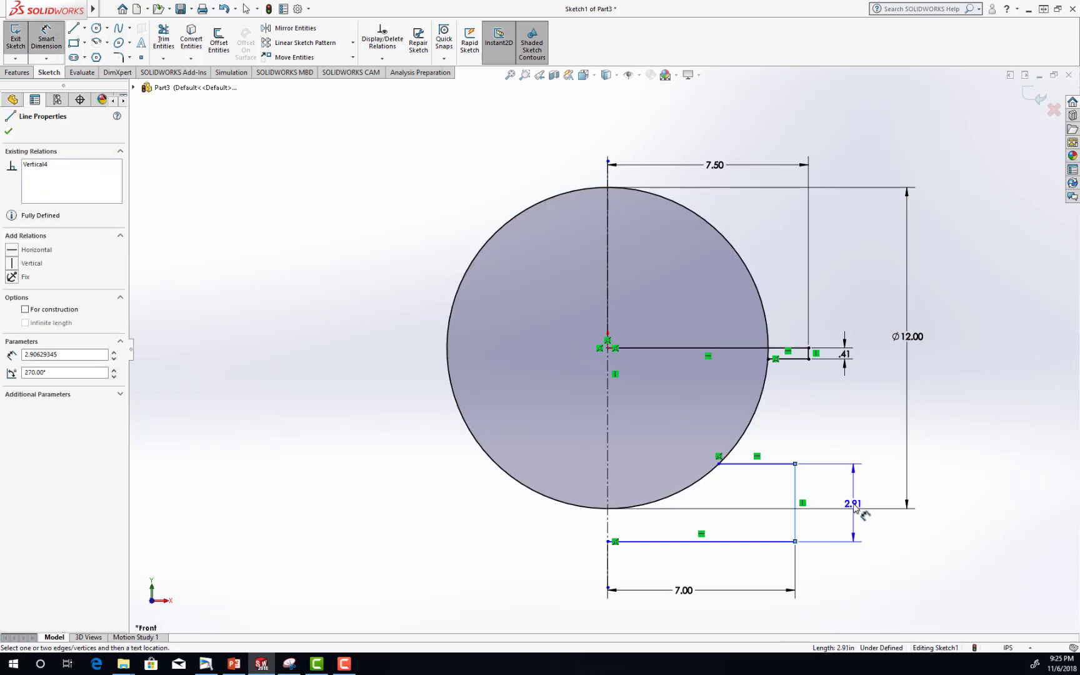
{"action": "left_click", "coordinate": [854, 508]}
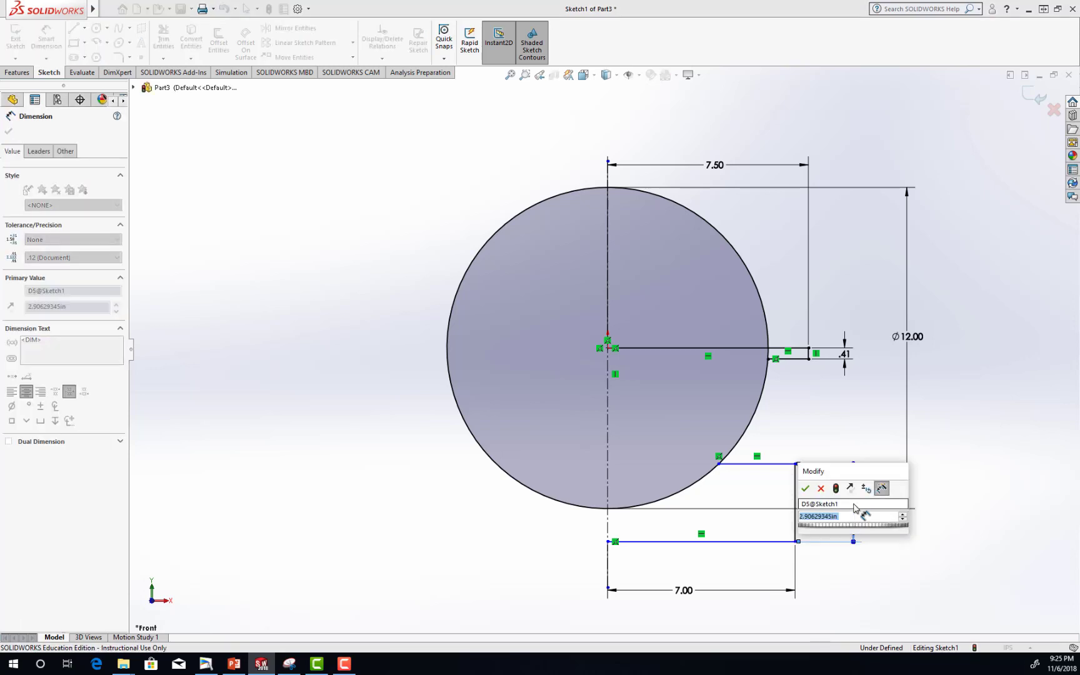
{"action": "type", "text": "6.75"}
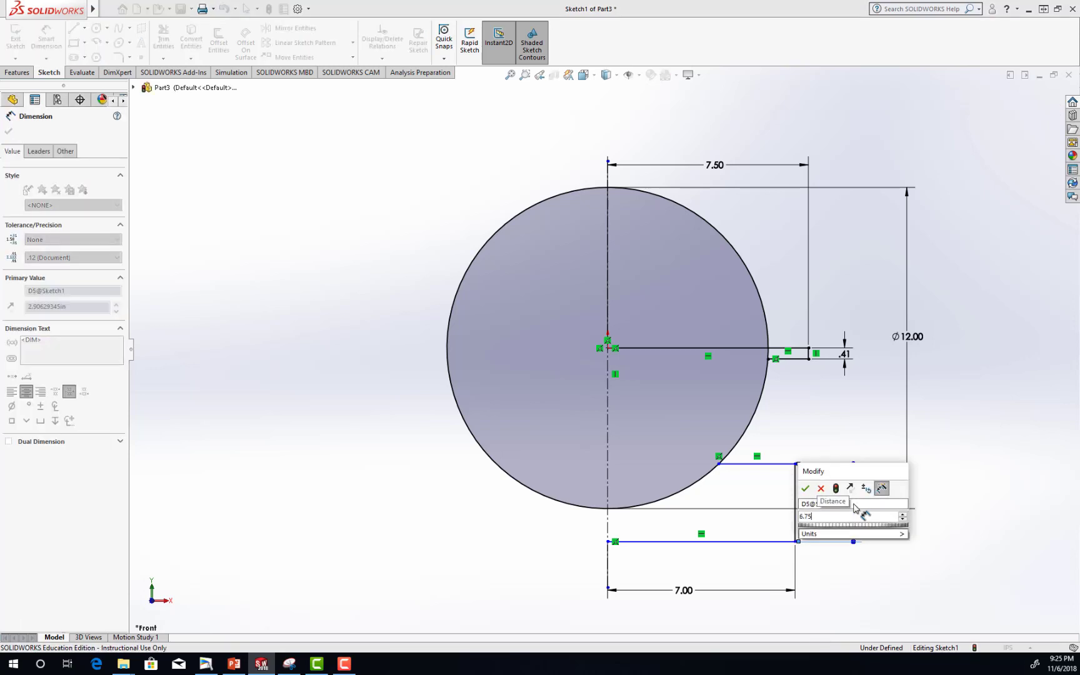
{"action": "type", "text": "-5"}
{"action": "left_click_drag", "start_coordinate": [854, 506], "coordinate": [866, 495]}
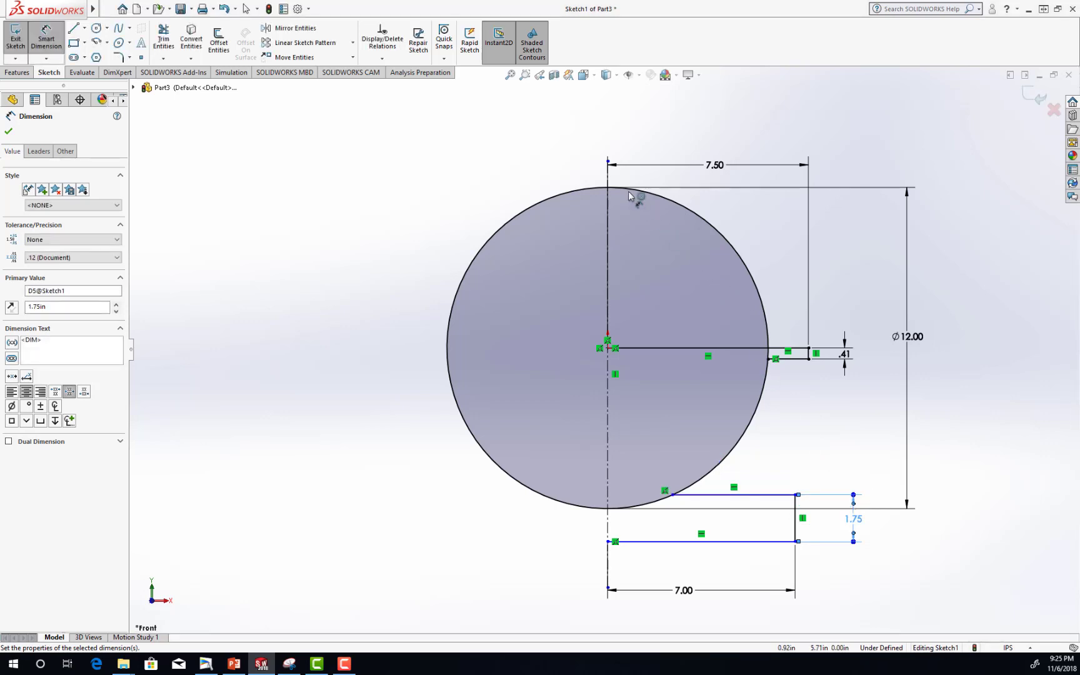
Dimension the vertical distance from the origin to the outer corner of the base's upper line as 5 in.
{"action": "left_click", "coordinate": [607, 348]}
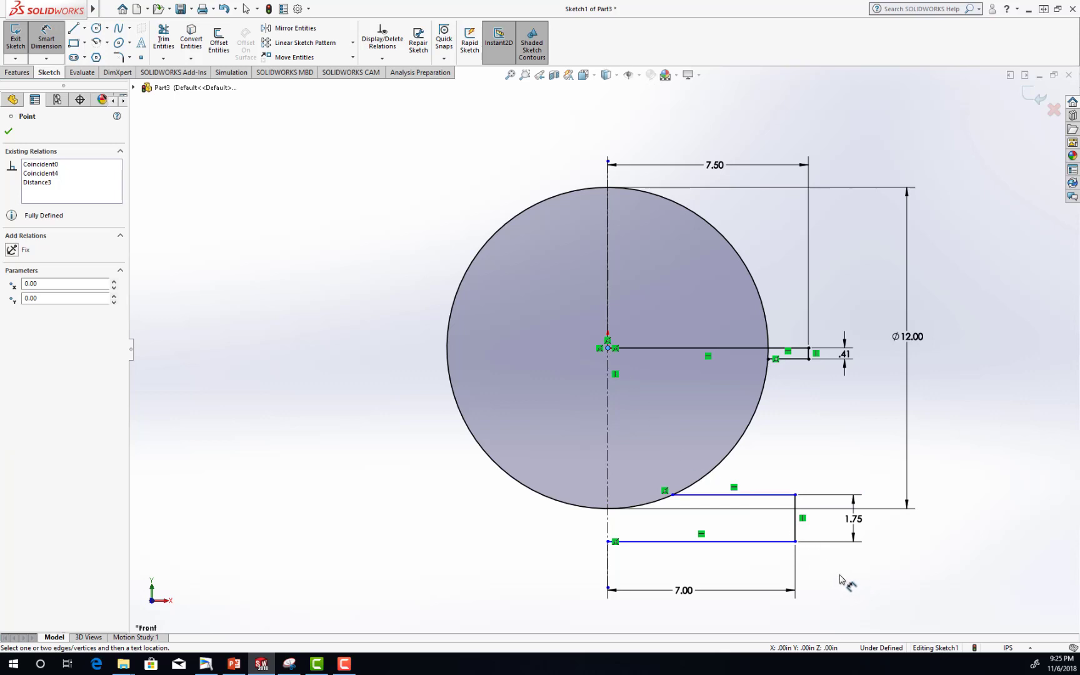
{"action": "left_click", "coordinate": [795, 495]}
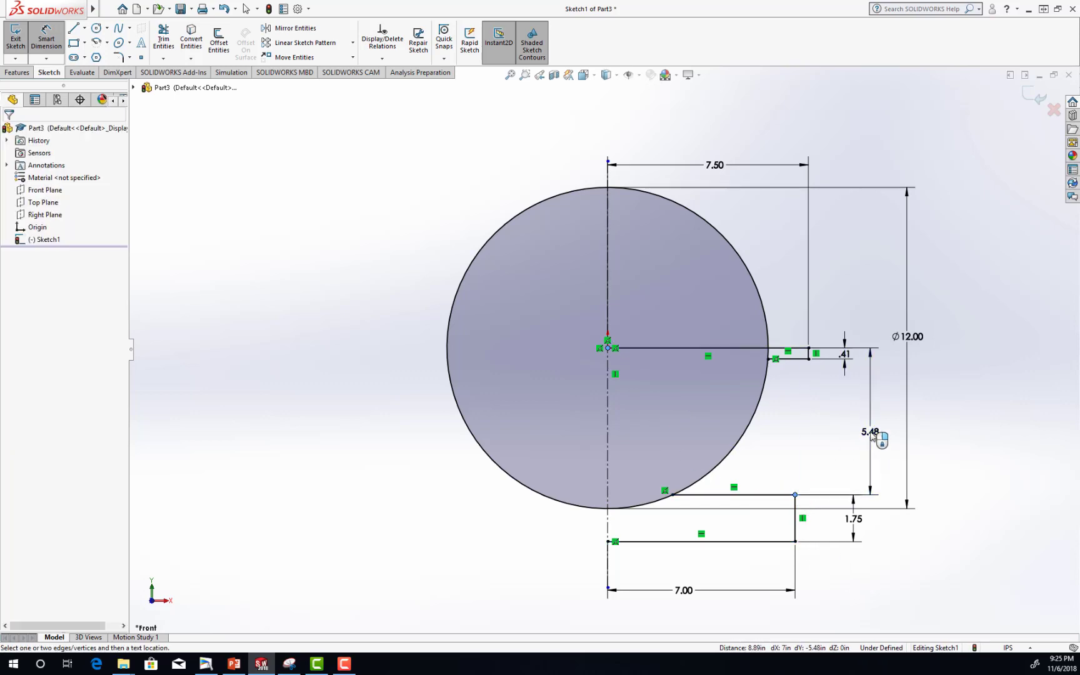
{"action": "left_click", "coordinate": [872, 436]}
{"action": "type", "text": "5.00in"}
{"action": "key", "text": "Return"}
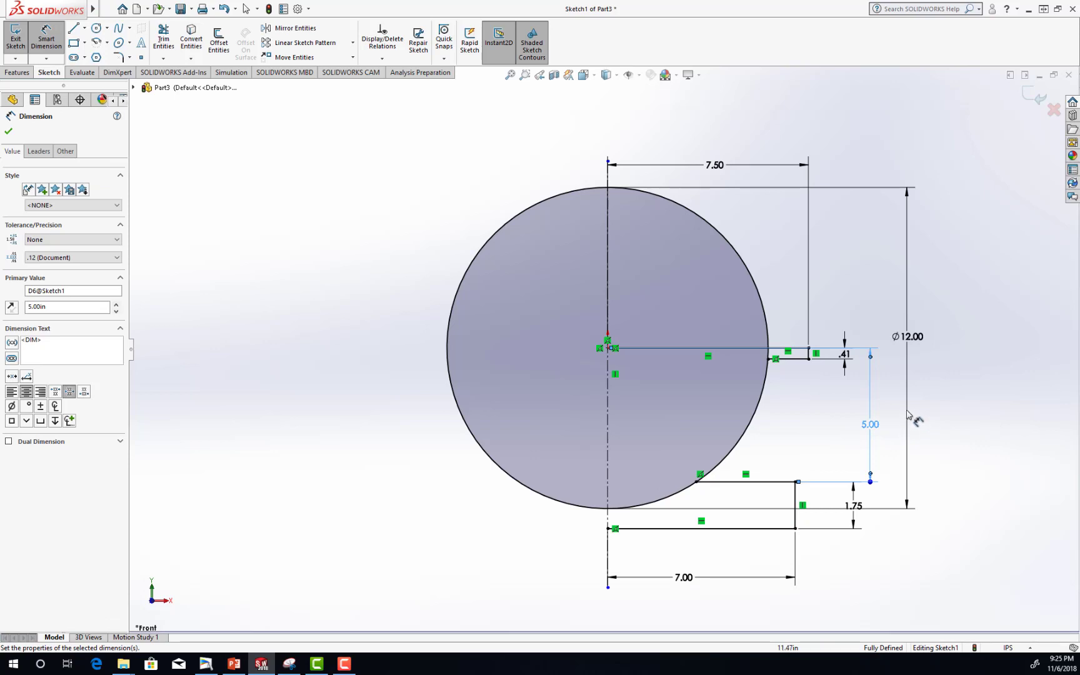
{"action": "left_click", "coordinate": [8, 131]}
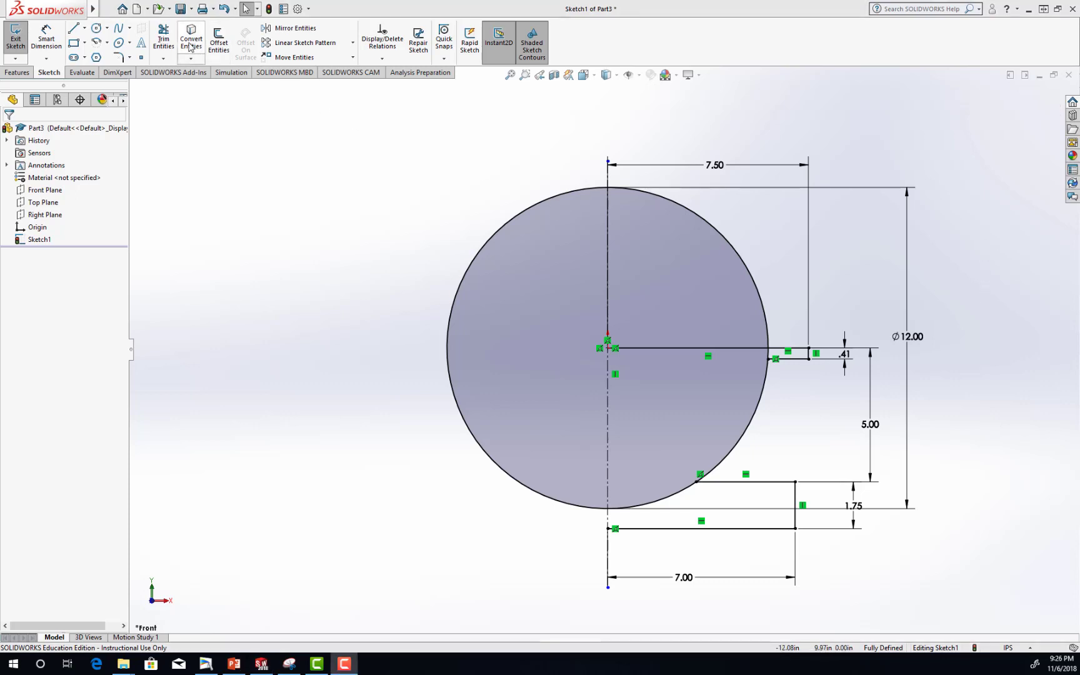
Trim the circle to closest intersections, keeping only the arc between the flange's lower line and the base's upper line.
{"action": "left_click", "coordinate": [163, 39]}
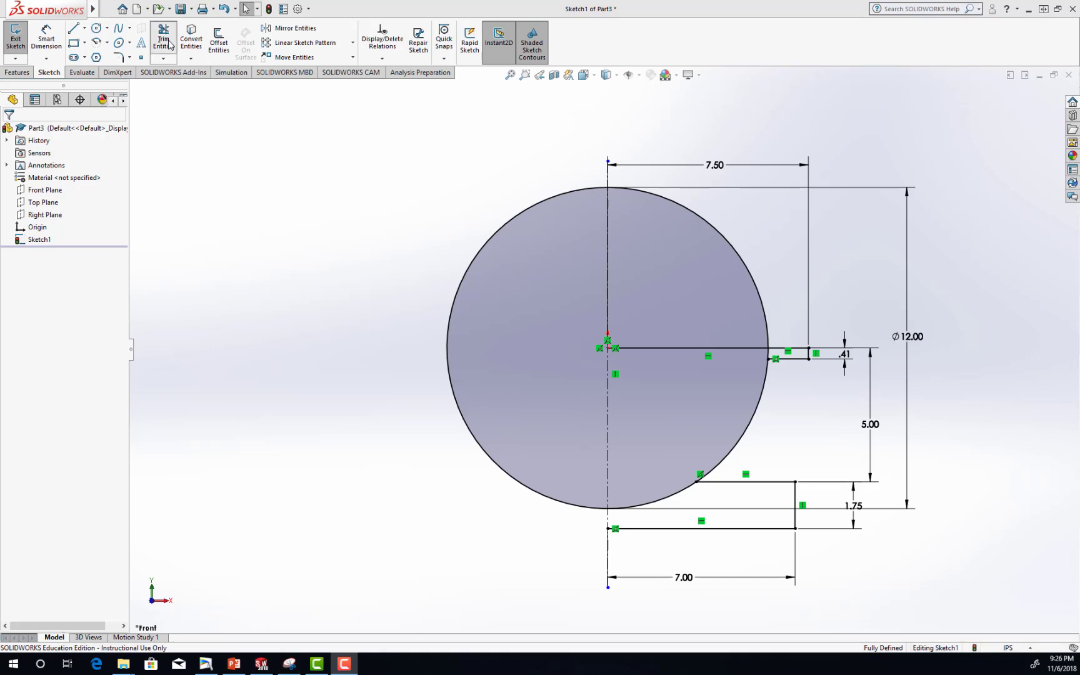
{"action": "left_click", "coordinate": [711, 228]}
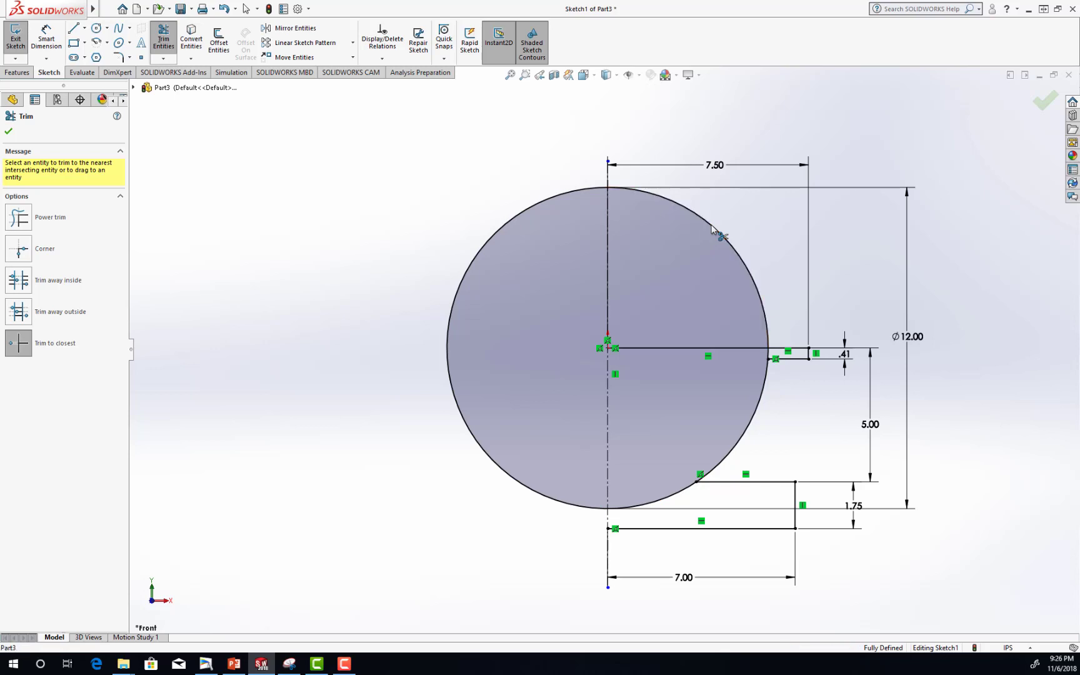
{"action": "left_click", "coordinate": [480, 252]}
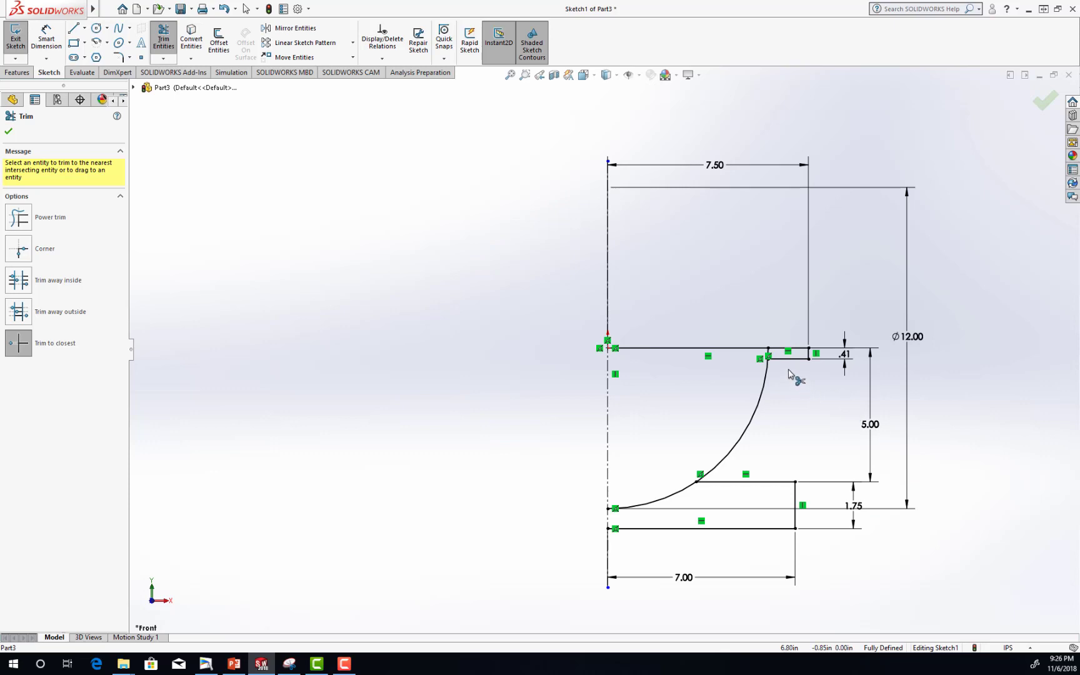
{"action": "scroll", "coordinate": [792, 369], "scroll_direction": "down", "scroll_amount": 3}
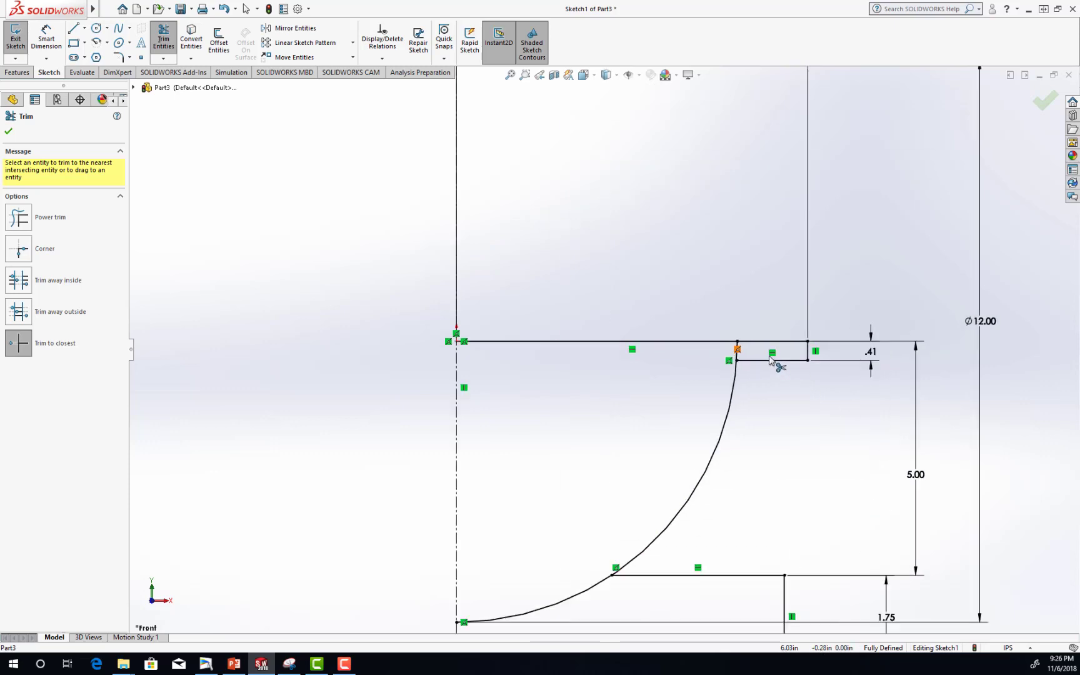
{"action": "left_click", "coordinate": [738, 361]}
{"action": "scroll", "coordinate": [775, 403], "scroll_direction": "up", "scroll_amount": 3}
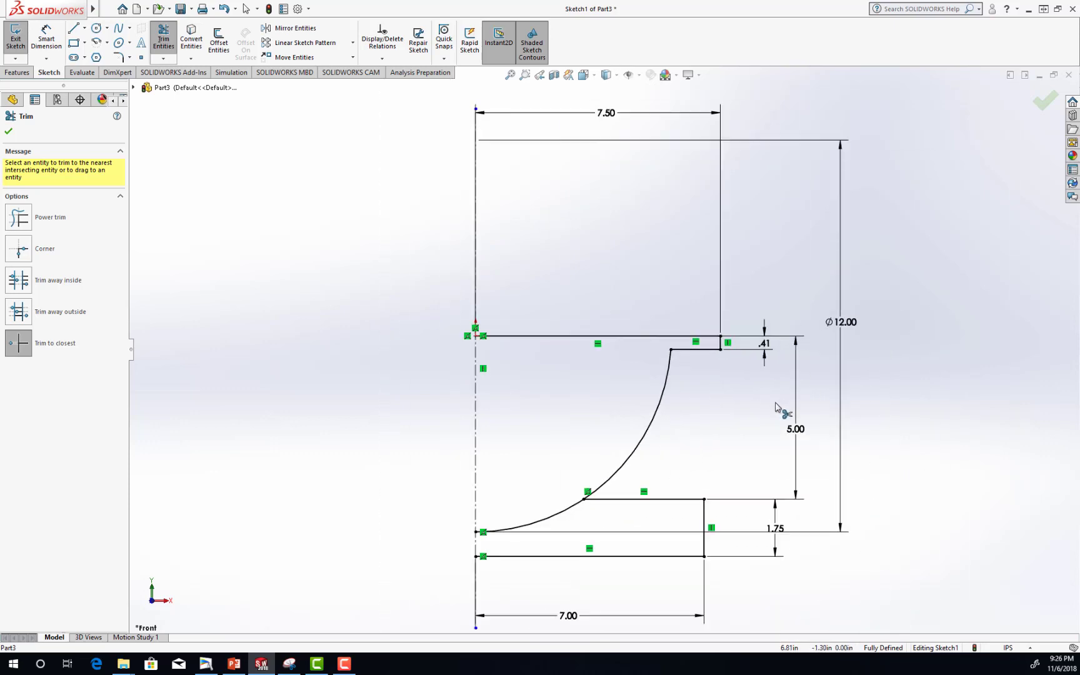
{"action": "left_click", "coordinate": [549, 522]}
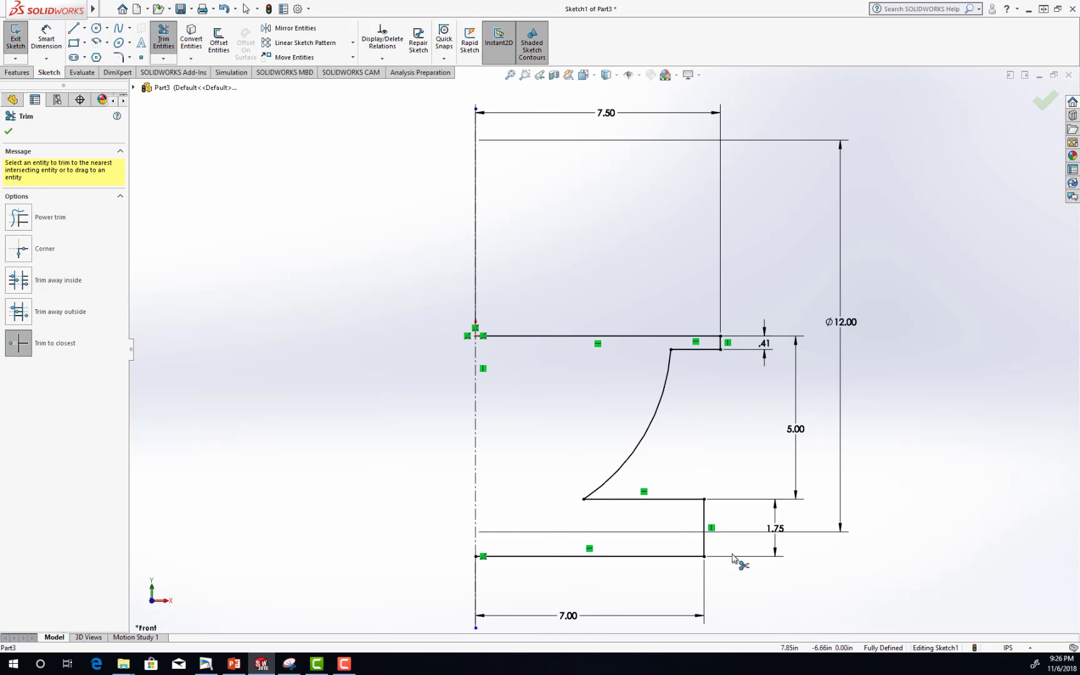
{"action": "left_click", "coordinate": [9, 132]}
{"action": "key", "text": "f"}
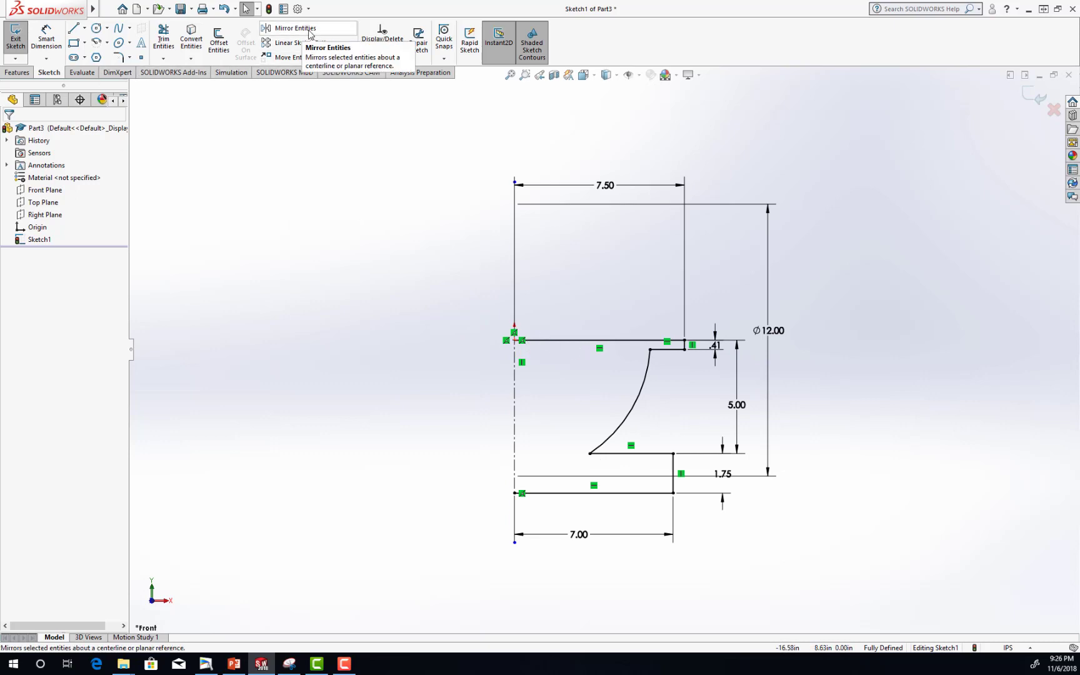
Mirror the half profile's six lines and arc about the vertical centerline, keeping the originals.
{"action": "left_click", "coordinate": [310, 31]}
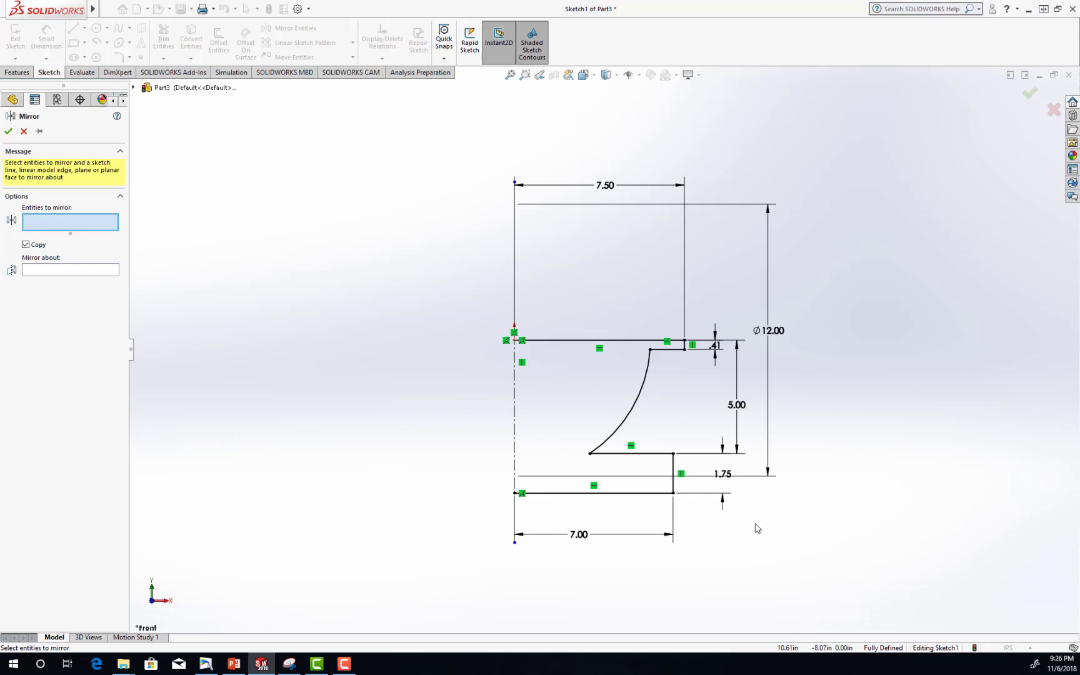
{"action": "mouse_move", "coordinate": [753, 522]}
{"action": "left_mouse_down"}
{"action": "mouse_move", "coordinate": [446, 330]}
{"action": "mouse_move", "coordinate": [461, 332]}
{"action": "left_mouse_up"}
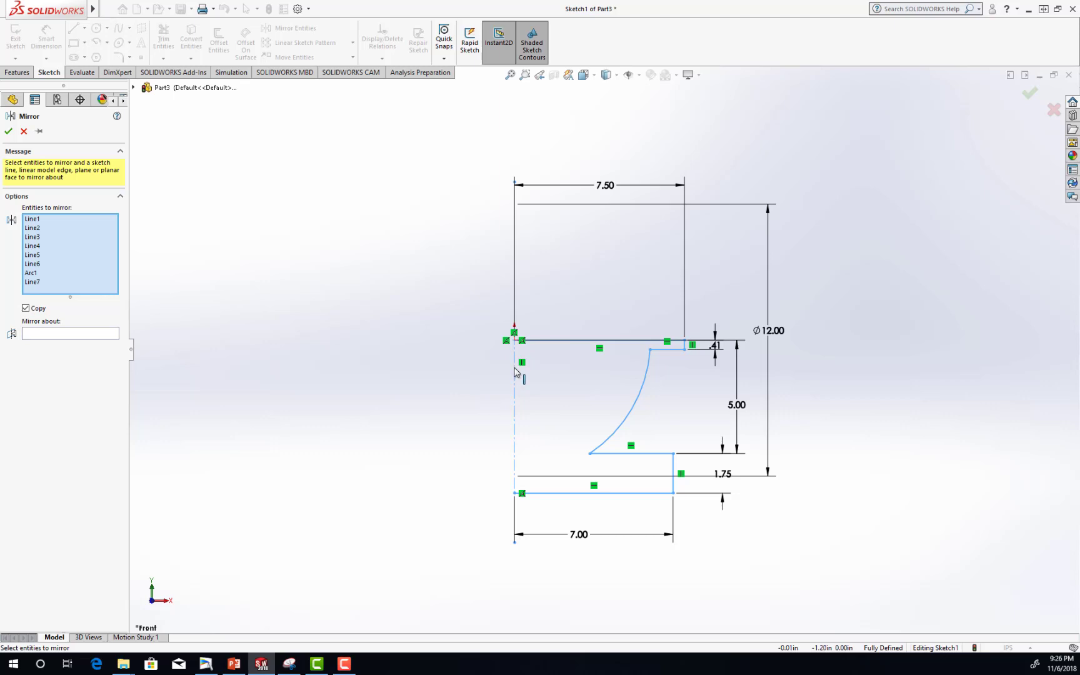
{"action": "left_click", "coordinate": [515, 369]}
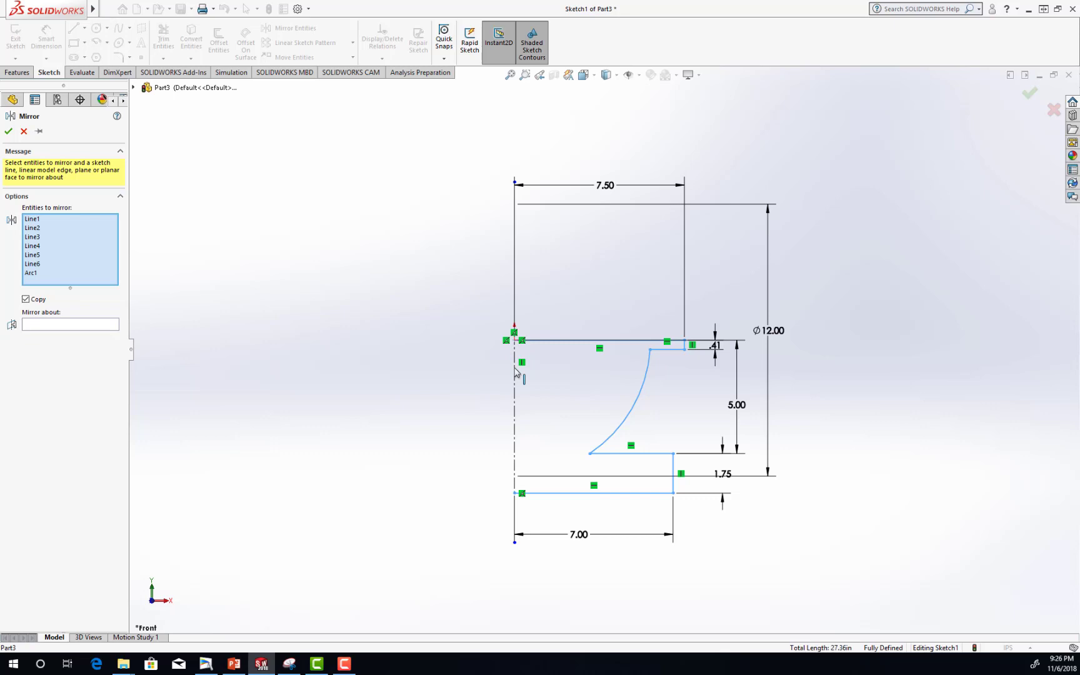
{"action": "left_click", "coordinate": [52, 325]}
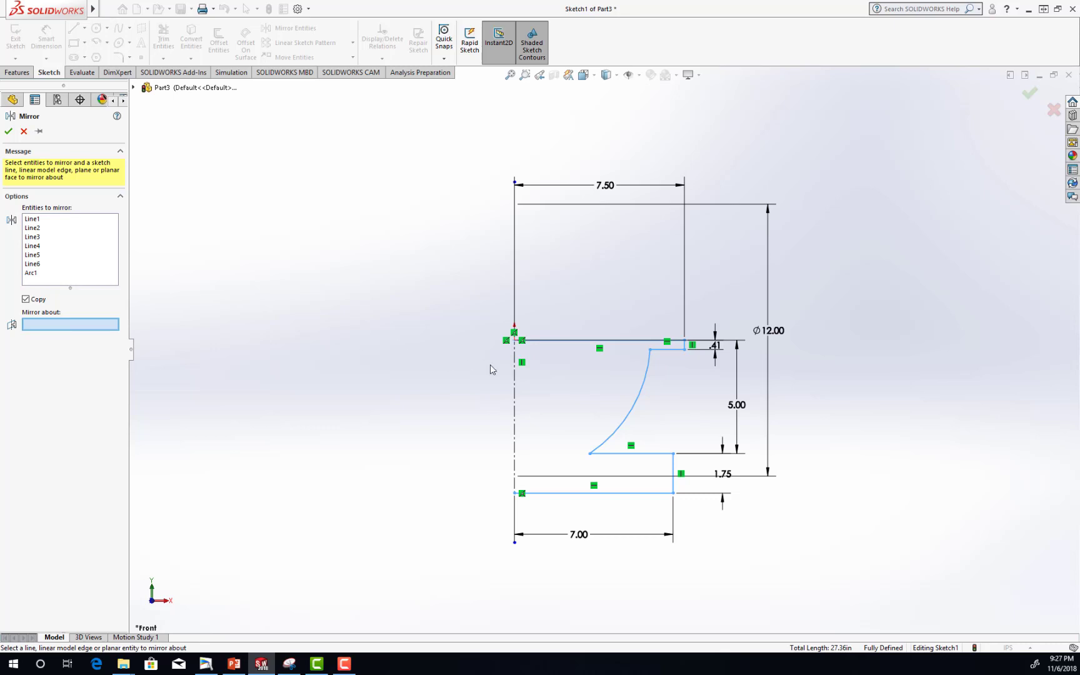
{"action": "left_click", "coordinate": [515, 369]}
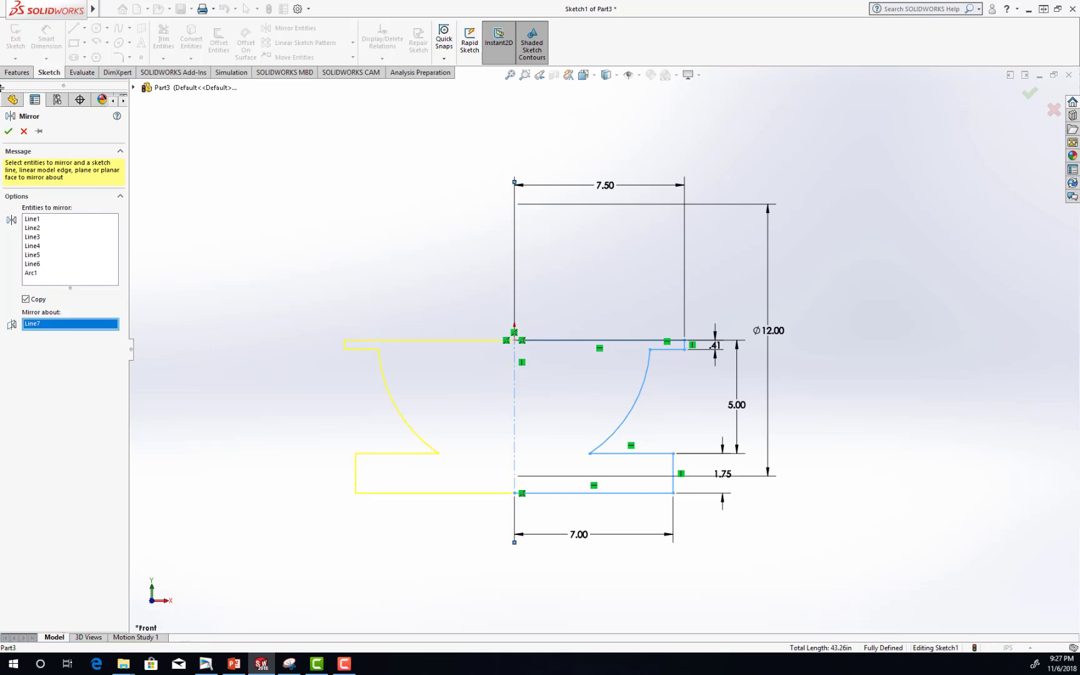
{"action": "left_click", "coordinate": [9, 131]}
Save the part as Lower Housing in the C12E2 folder.
{"action": "key", "text": "alt+f"}
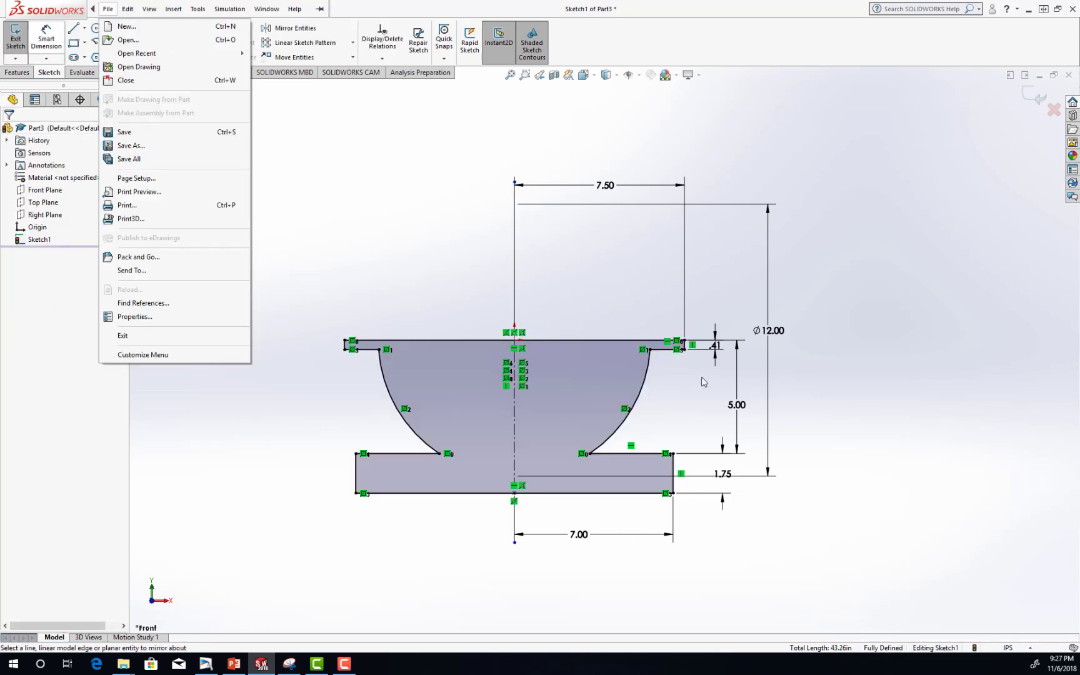
{"action": "left_click", "coordinate": [855, 380]}
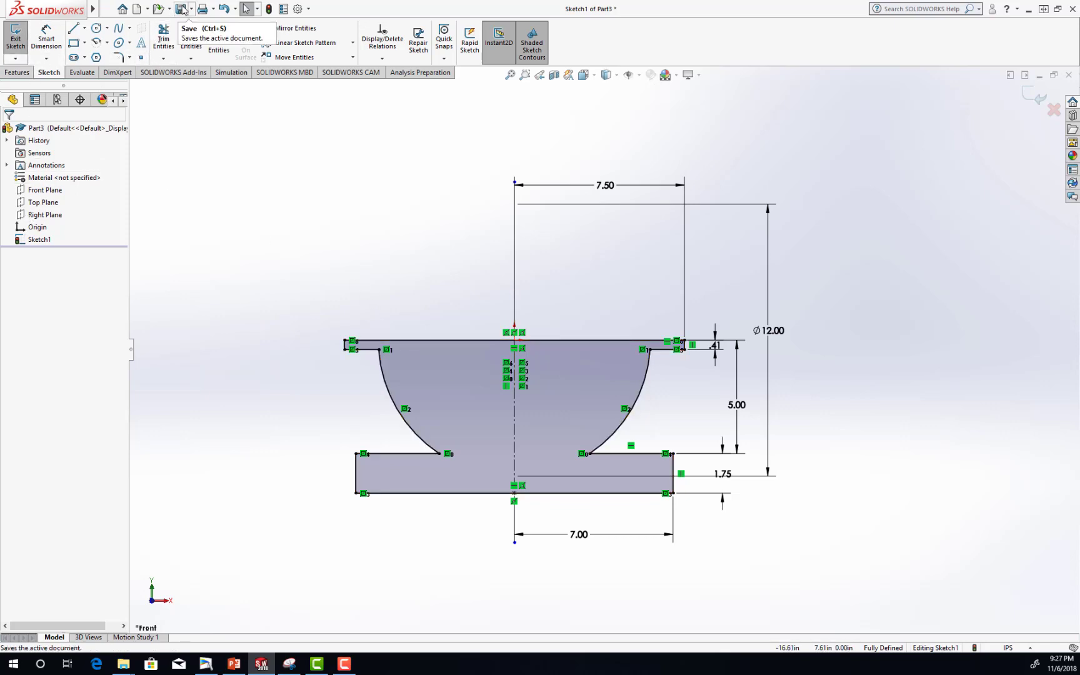
{"action": "left_click", "coordinate": [182, 9]}
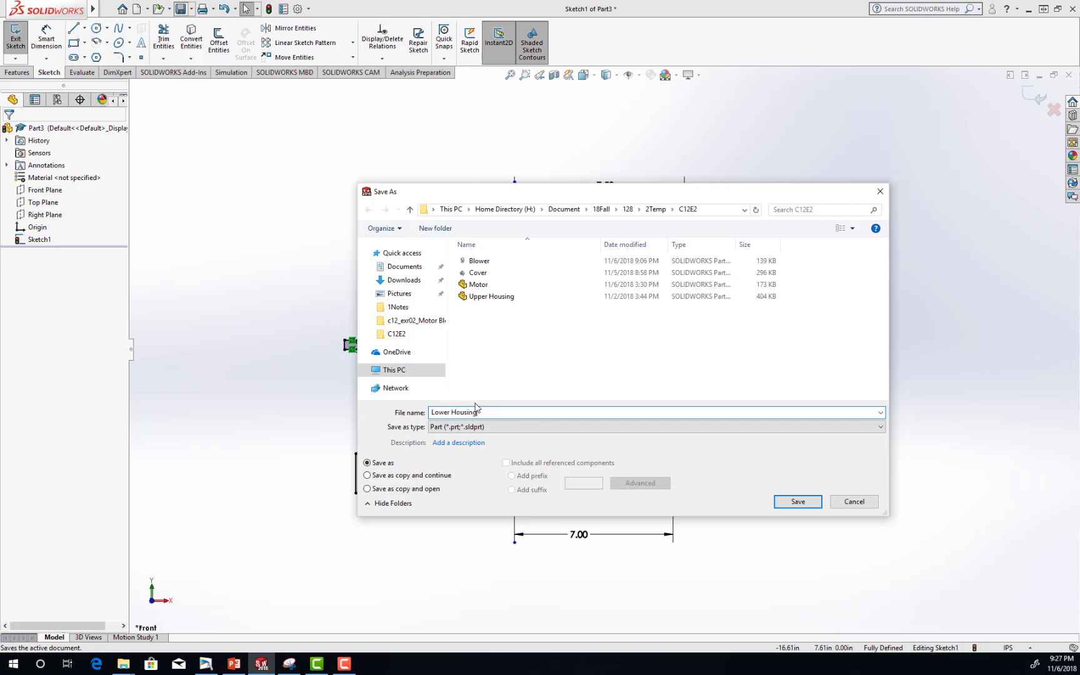
{"action": "left_click", "coordinate": [793, 503]}
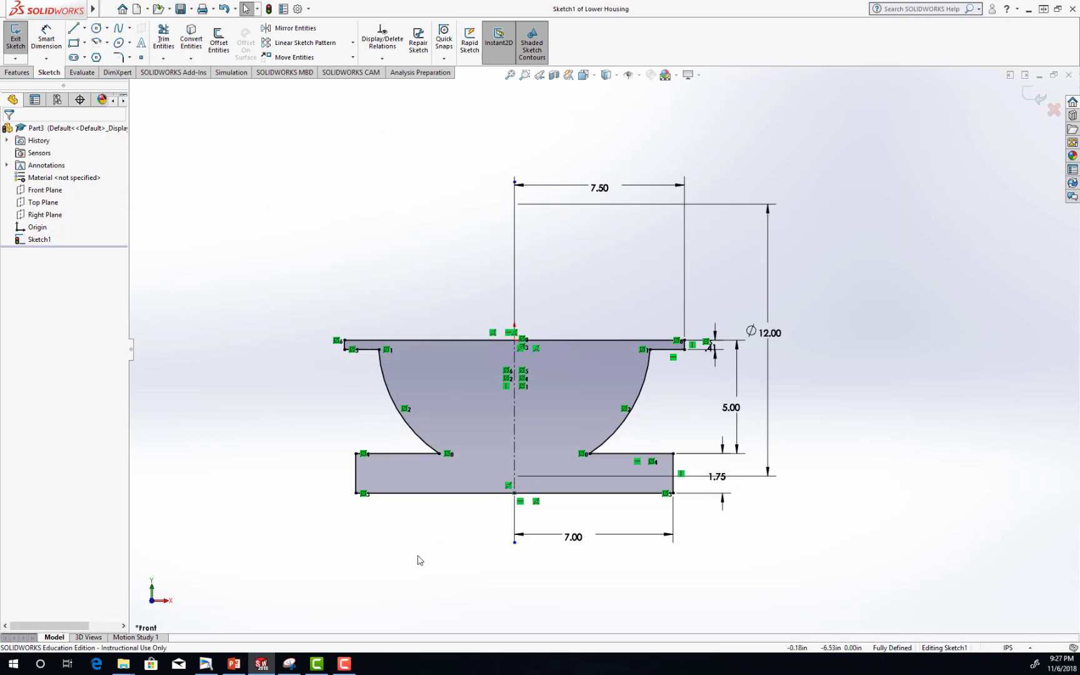
Switch to PowerPoint to check the extrusion slides and the Lower Housing's depth in Figure 100, and return to SOLIDWORKS.
{"action": "left_click", "coordinate": [234, 664]}
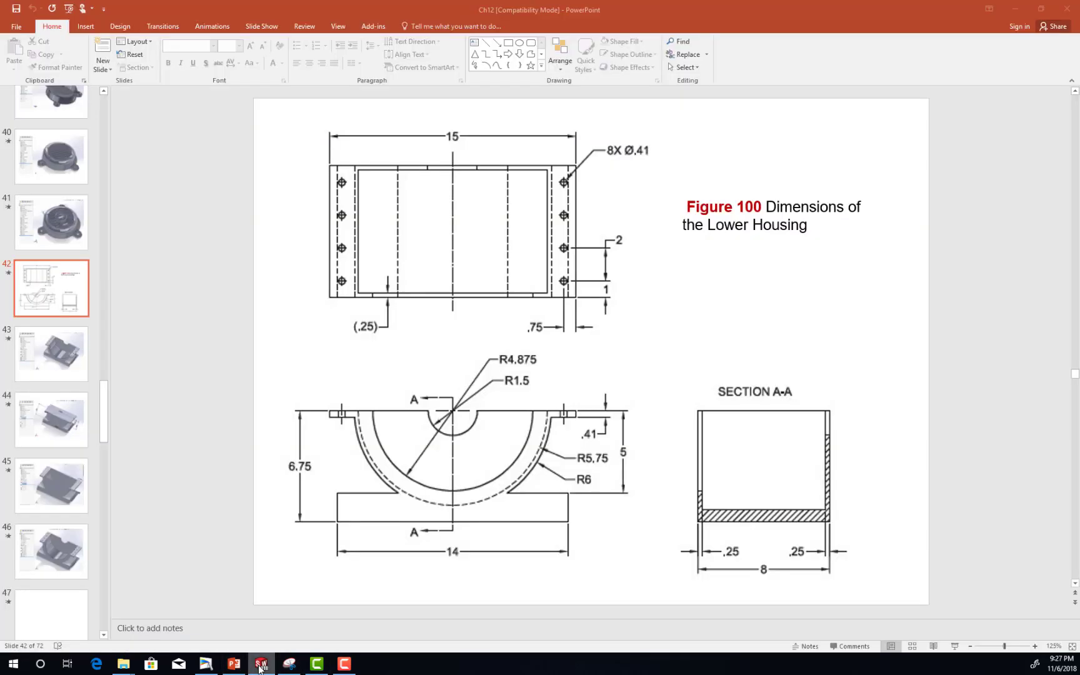
{"action": "scroll", "coordinate": [743, 289], "scroll_direction": "down", "scroll_amount": 1}
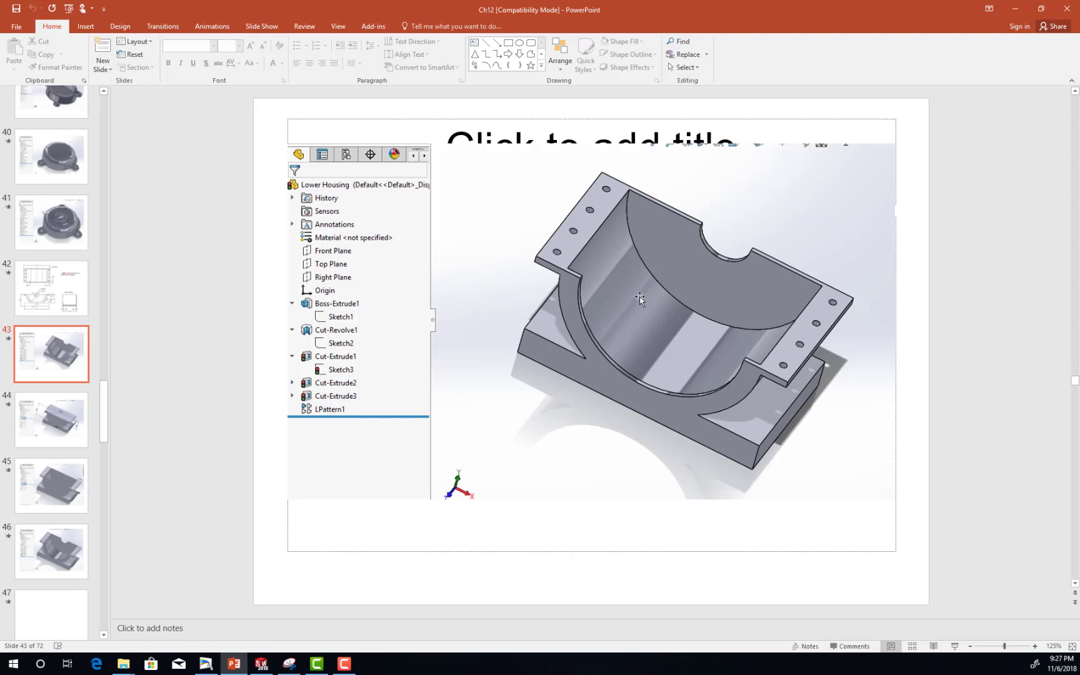
{"action": "scroll", "coordinate": [640, 299], "scroll_direction": "down", "scroll_amount": 1}
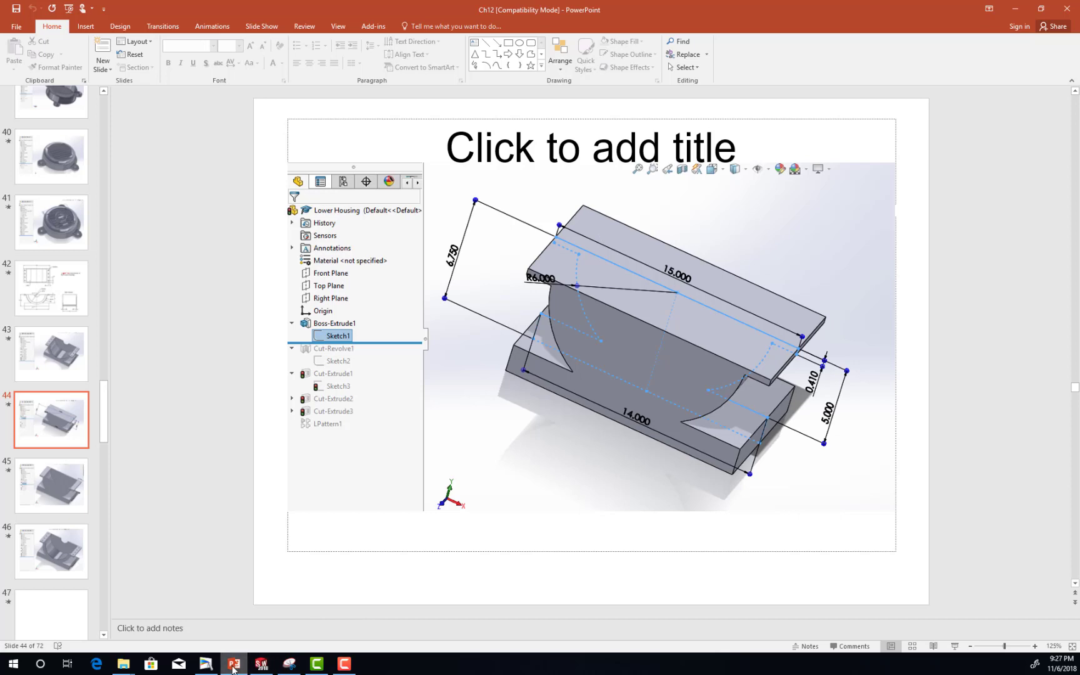
{"action": "scroll", "coordinate": [600, 454], "scroll_direction": "up", "scroll_amount": 2}
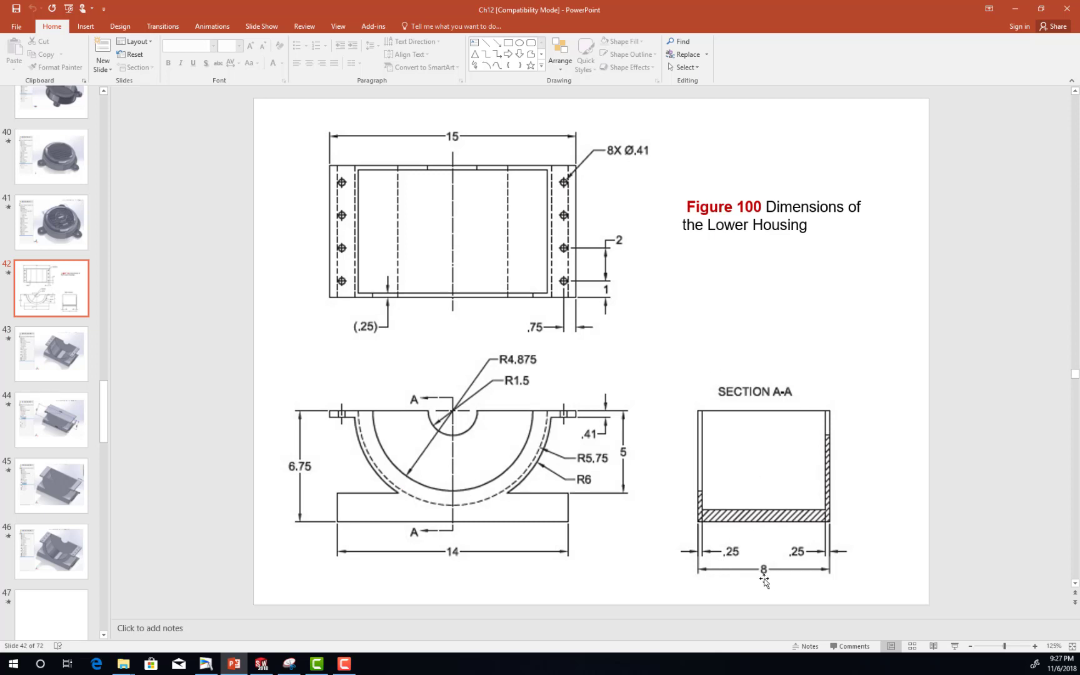
{"action": "left_click", "coordinate": [261, 669]}
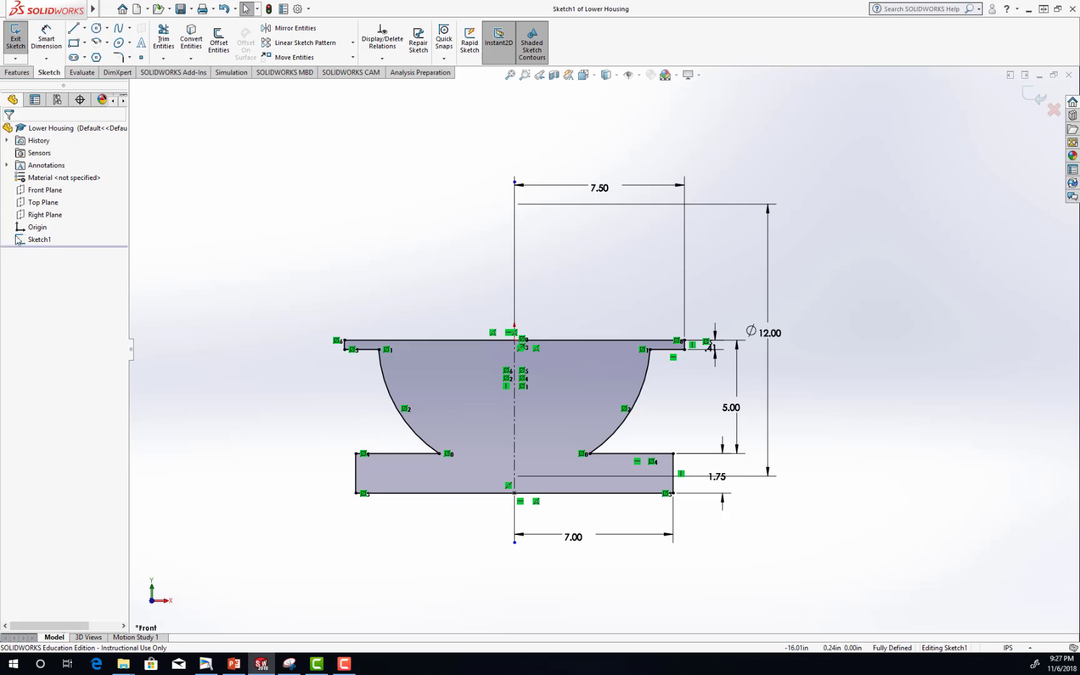
Extrude the mirrored profile 8 in with the Mid Plane end condition and save the part.
{"action": "left_click", "coordinate": [37, 240]}
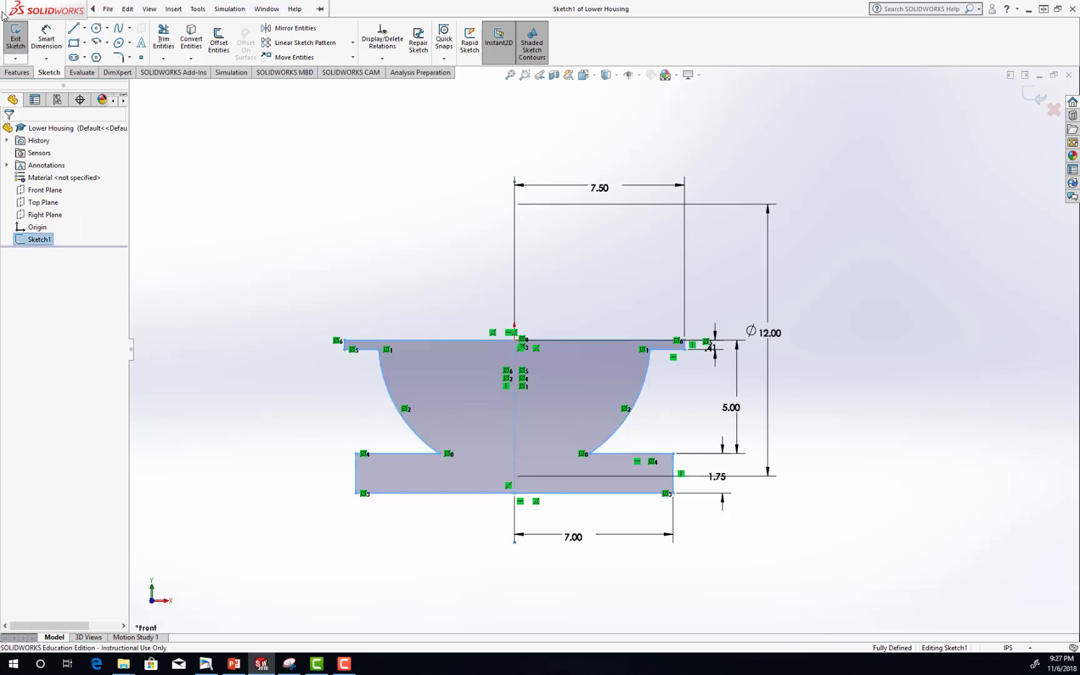
{"action": "left_click", "coordinate": [17, 73]}
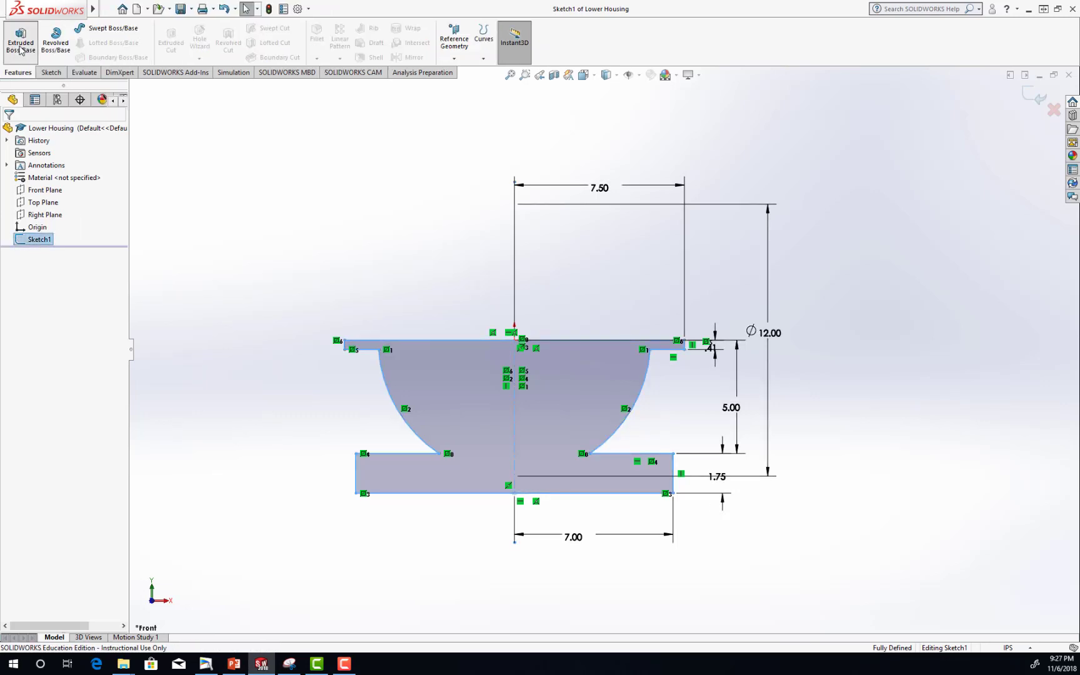
{"action": "left_click", "coordinate": [20, 46]}
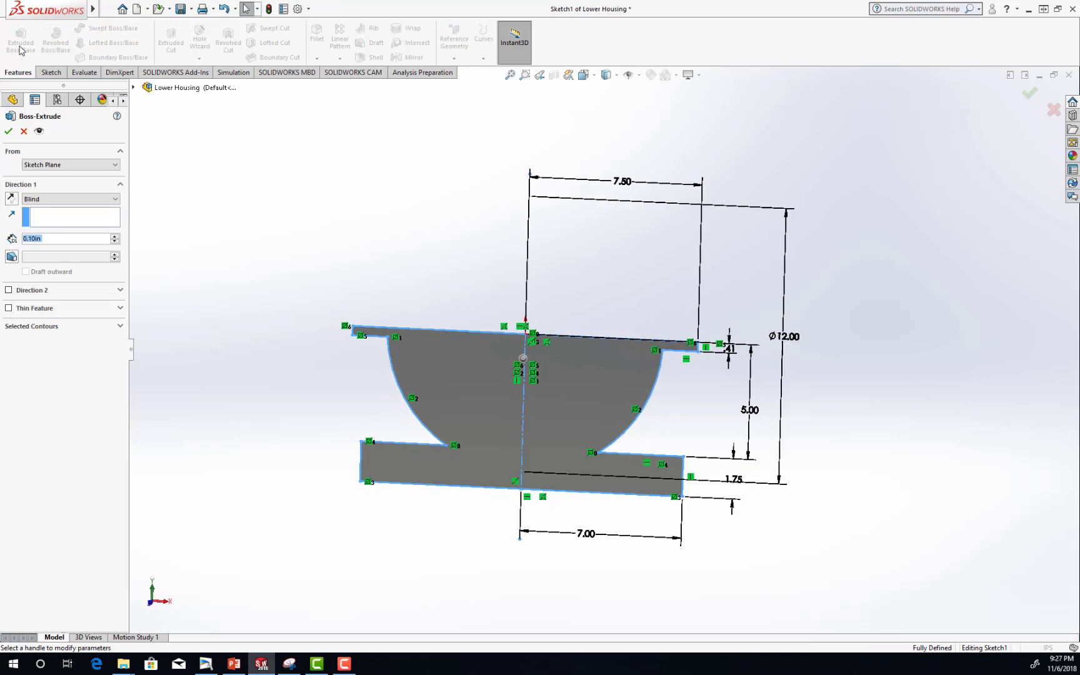
{"action": "left_click", "coordinate": [78, 199]}
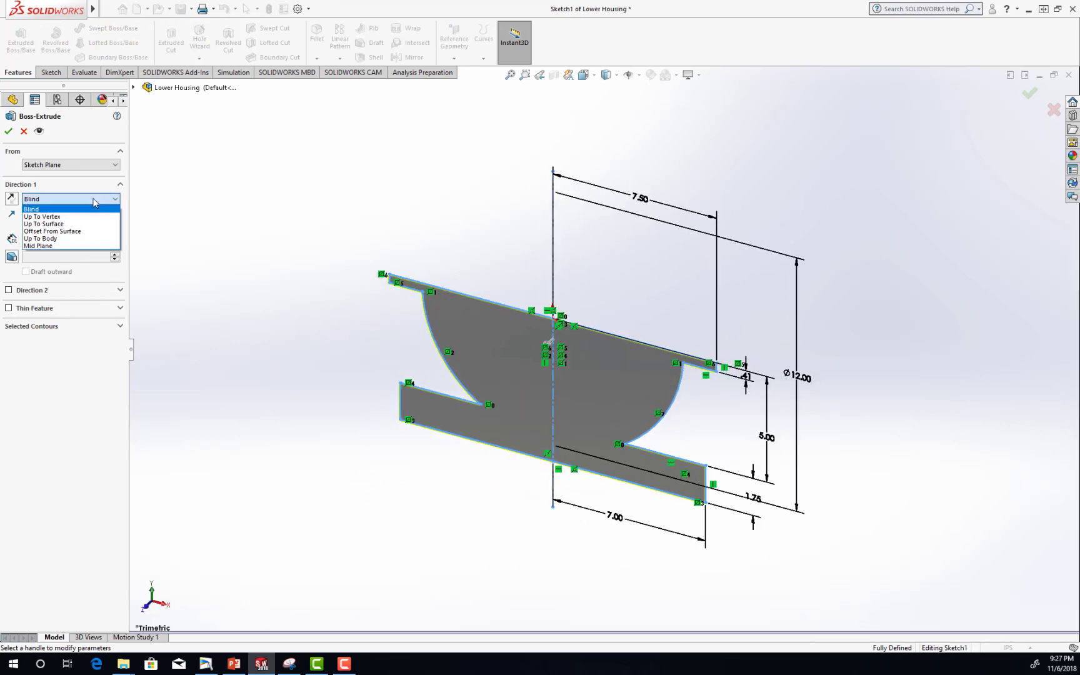
{"action": "left_click", "coordinate": [65, 246]}
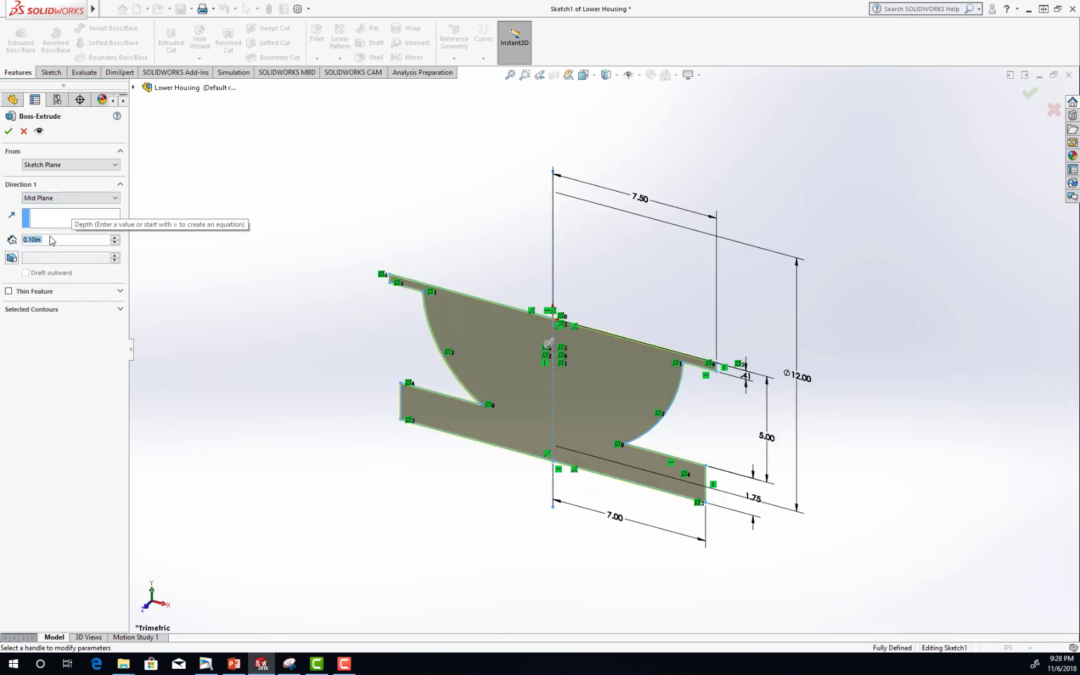
{"action": "type", "text": "="}
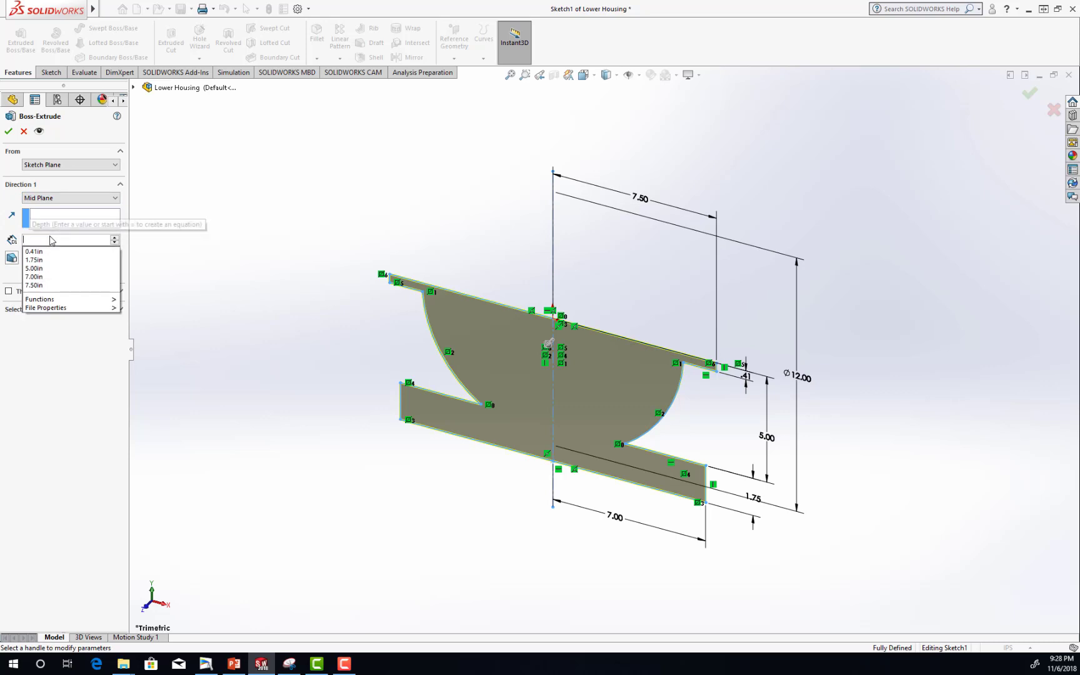
{"action": "type", "text": "8"}
{"action": "key", "text": "Return"}
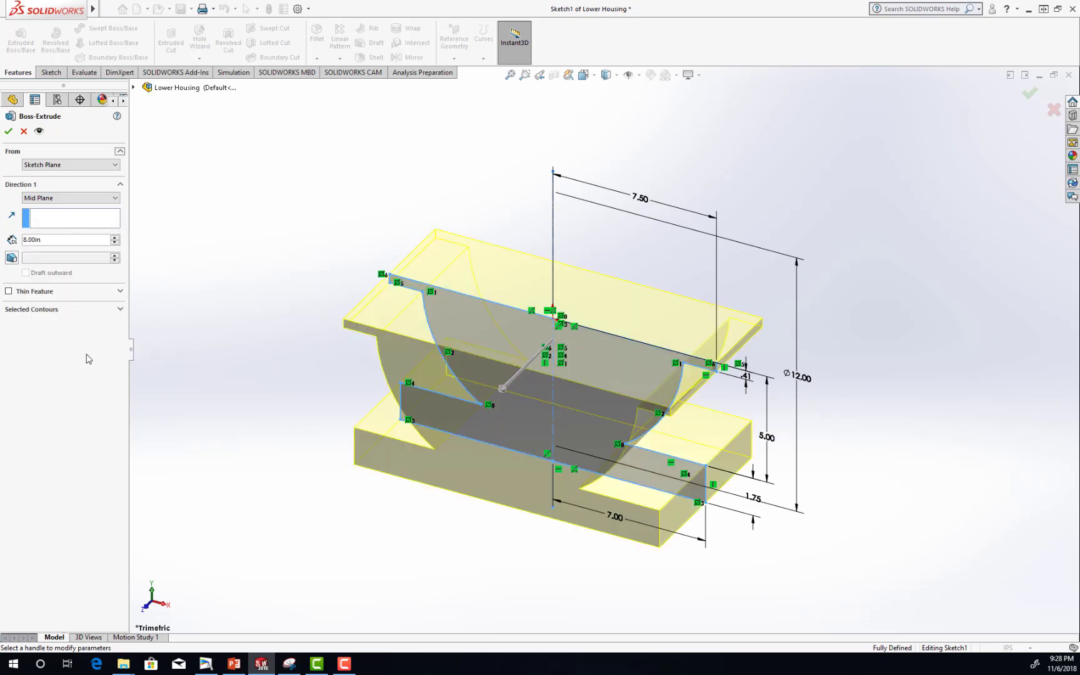
{"action": "left_click", "coordinate": [8, 131]}
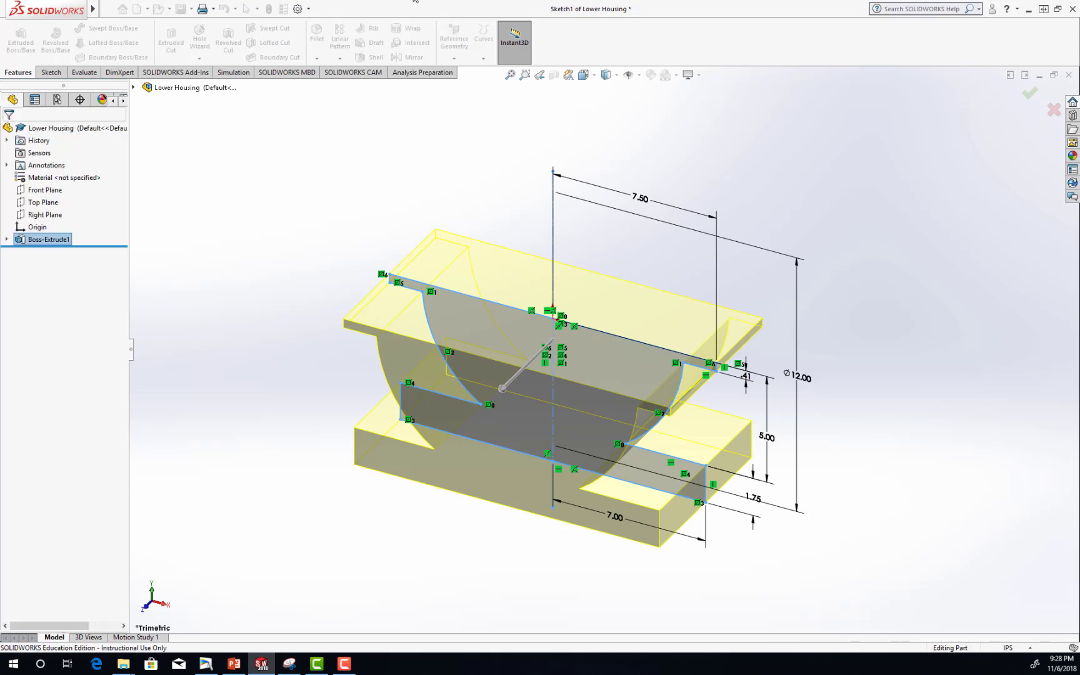
{"action": "left_click", "coordinate": [803, 394]}
{"action": "middle_click_drag", "start_coordinate": [805, 394], "coordinate": [811, 379]}
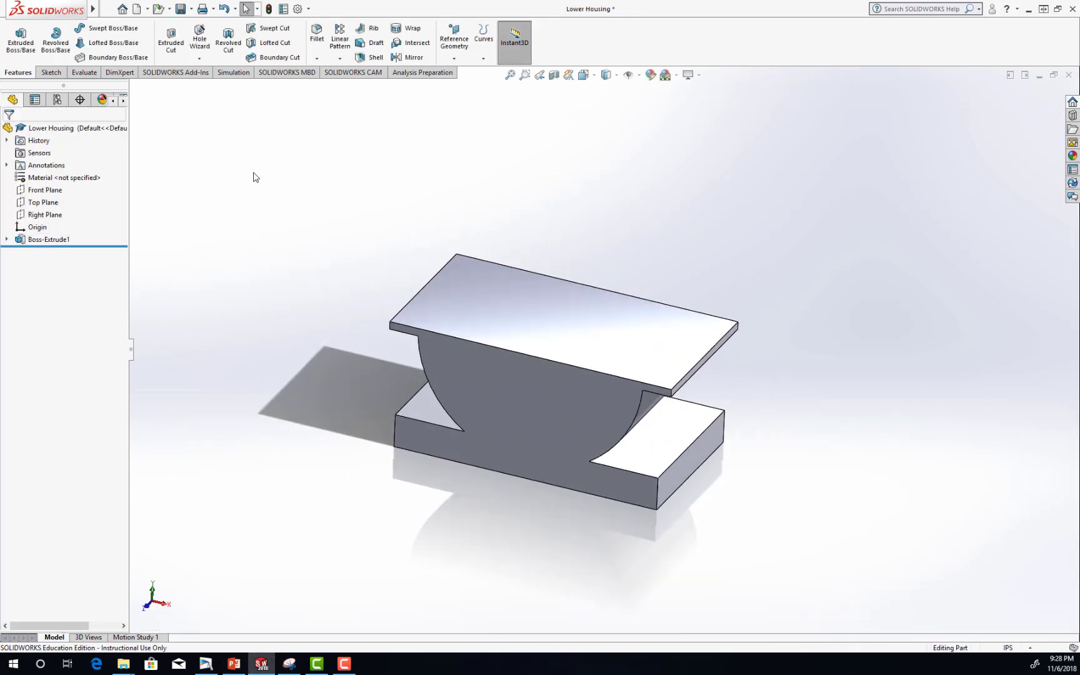
{"action": "left_click", "coordinate": [182, 8]}
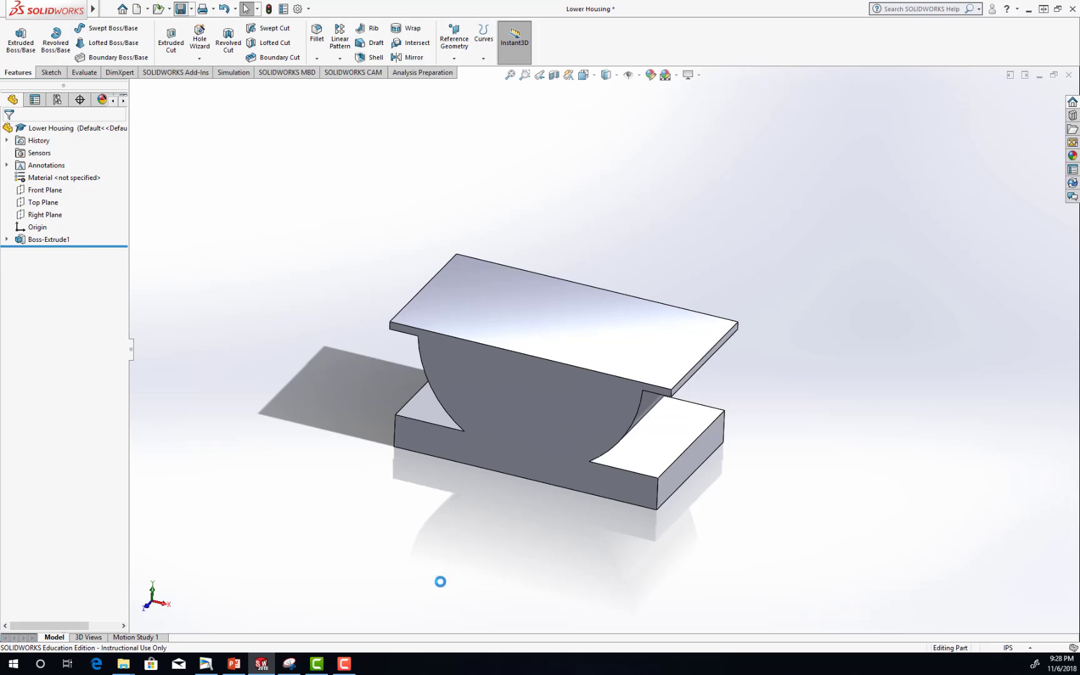
Switch to PowerPoint to examine the revolved cut's sketch on the Lower Housing slides, and return to SOLIDWORKS.
{"action": "left_click", "coordinate": [235, 667]}
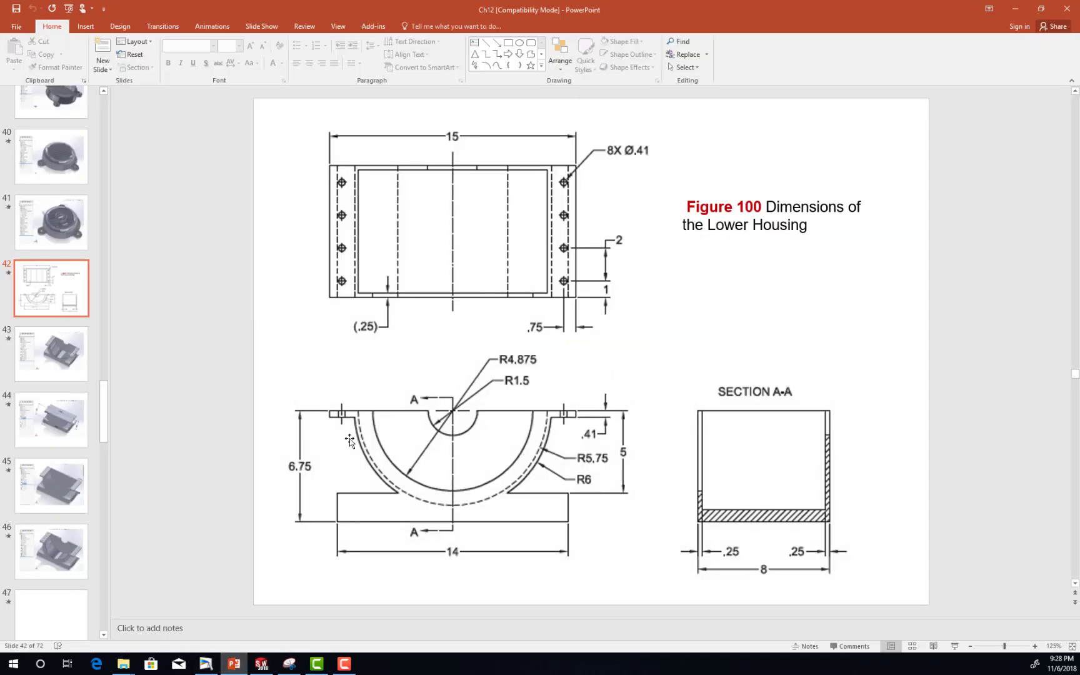
{"action": "scroll", "coordinate": [726, 231], "scroll_direction": "down", "scroll_amount": 4}
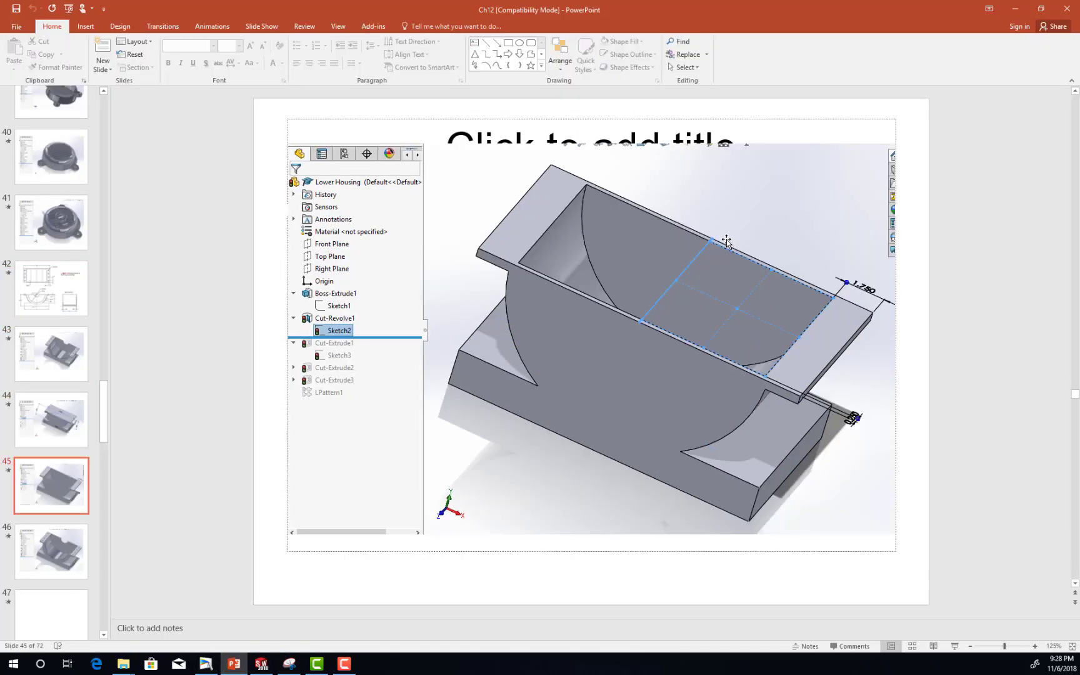
{"action": "scroll", "coordinate": [727, 241], "scroll_direction": "up", "scroll_amount": 2}
{"action": "scroll", "coordinate": [726, 241], "scroll_direction": "down", "scroll_amount": 1}
{"action": "left_click", "coordinate": [262, 666]}
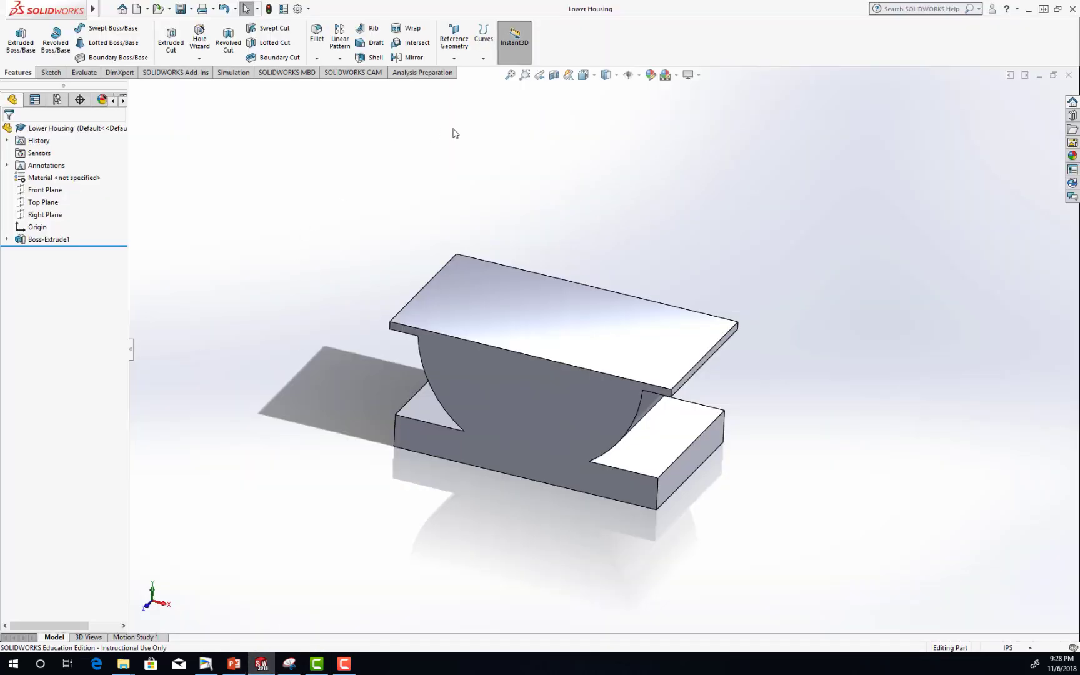
Orient the model to the Top view and start a sketch on the flange's top face.
{"action": "left_click", "coordinate": [583, 75]}
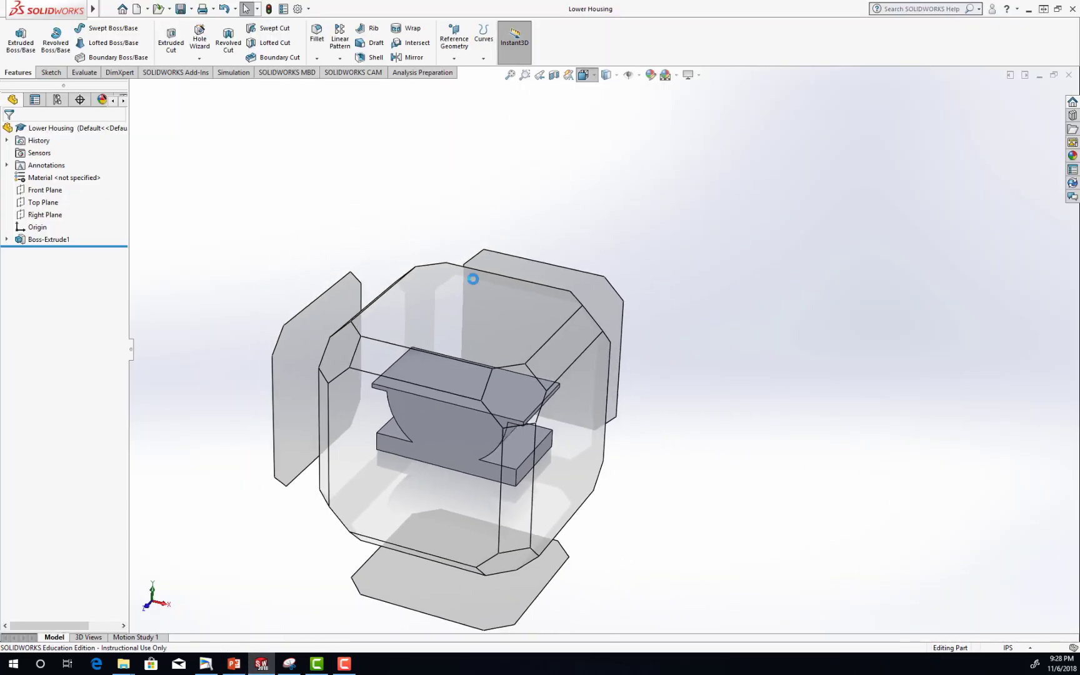
{"action": "left_click", "coordinate": [469, 288]}
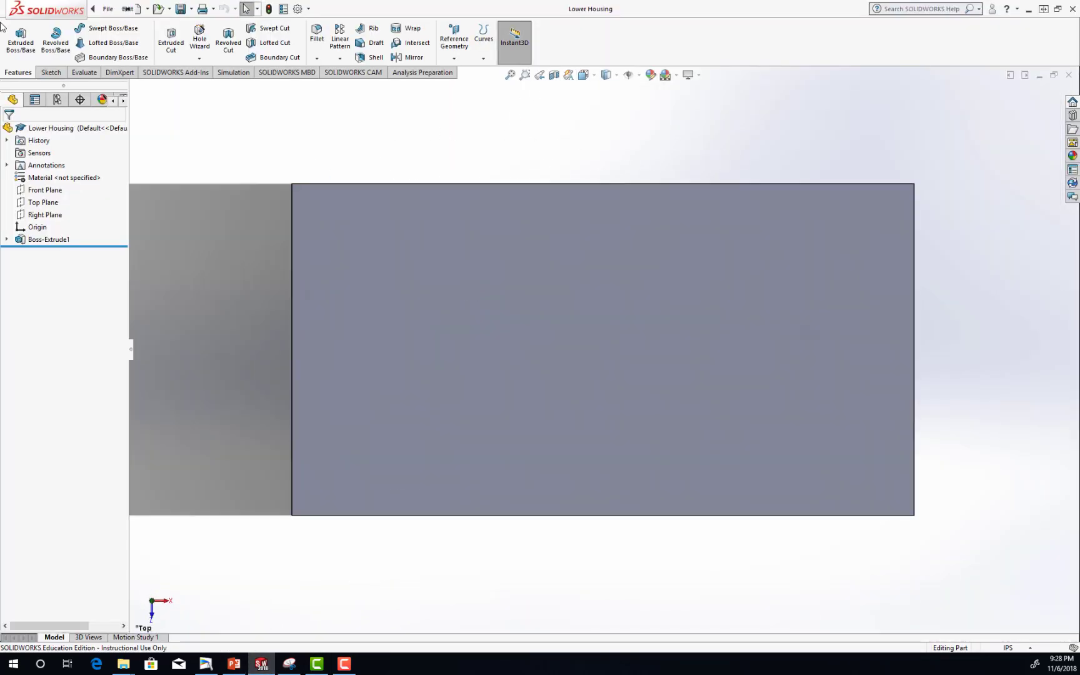
{"action": "left_click", "coordinate": [50, 72]}
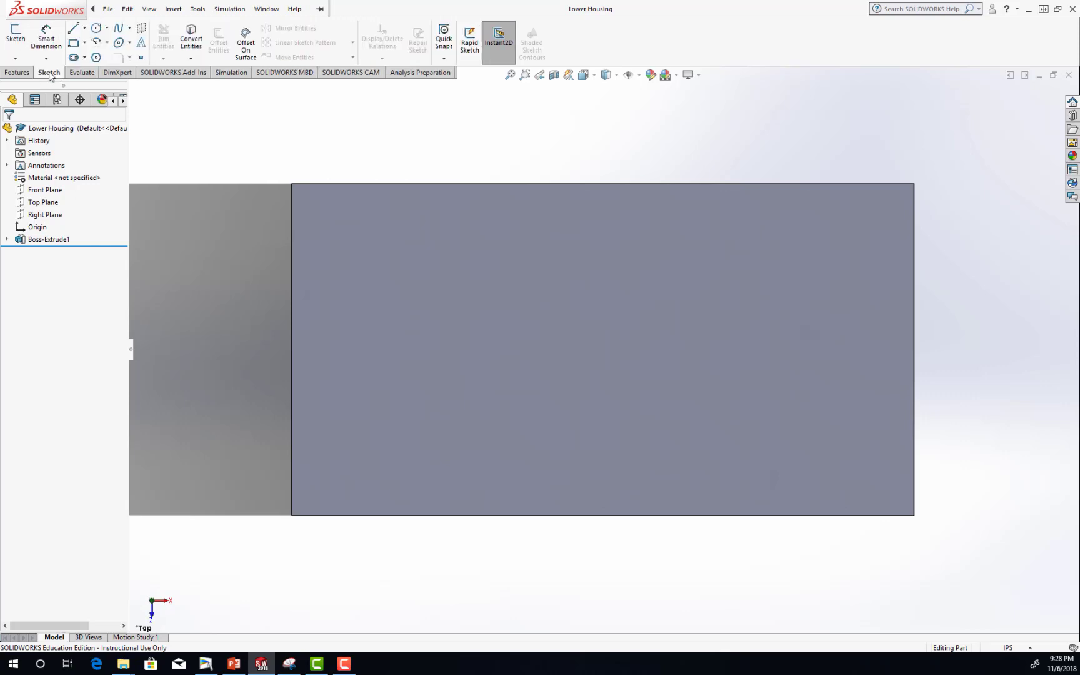
{"action": "left_click", "coordinate": [15, 36]}
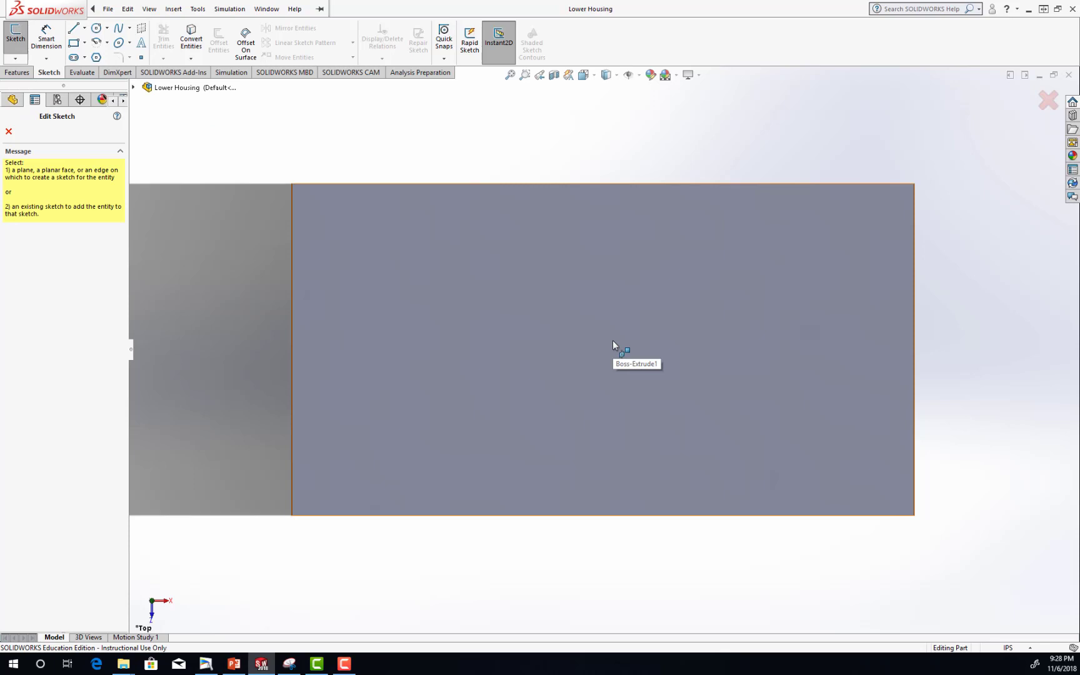
{"action": "left_click", "coordinate": [612, 341]}
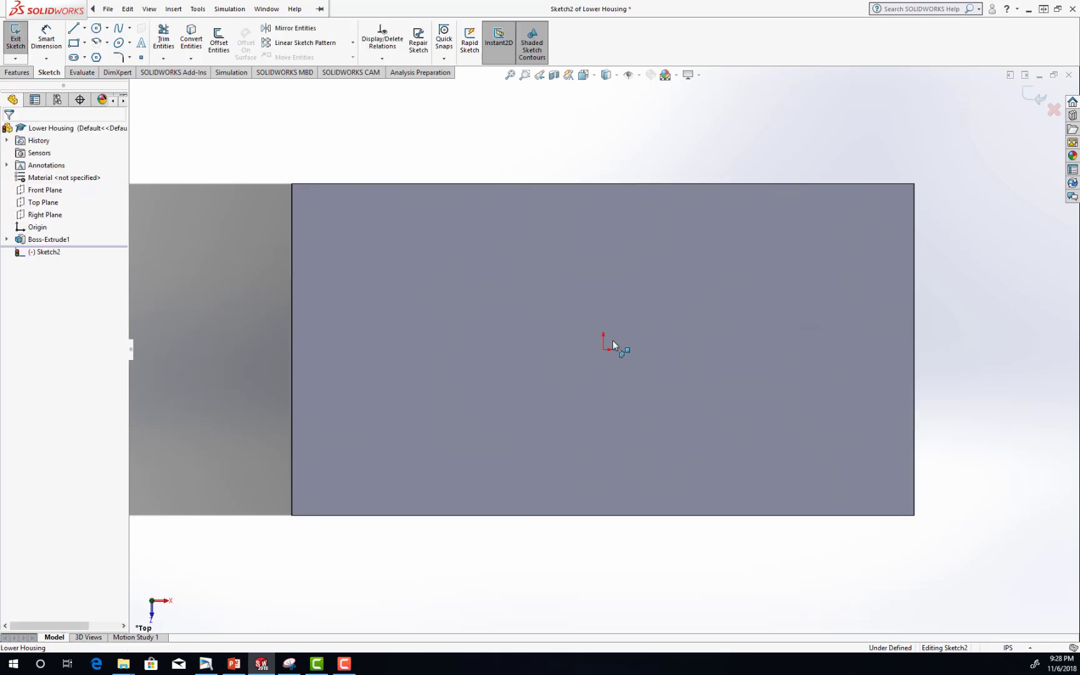
Sketch a corner rectangle about 6.59 by 6.46 in, with its inner vertical side running through the origin.
{"action": "left_click", "coordinate": [73, 44]}
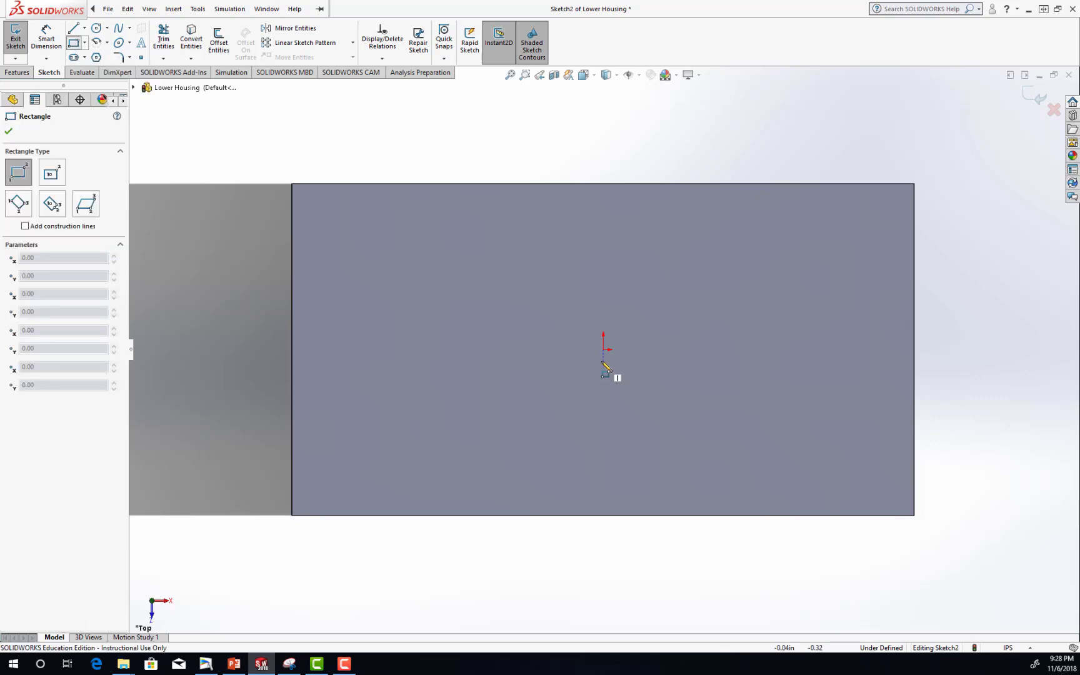
{"action": "left_click", "coordinate": [604, 480]}
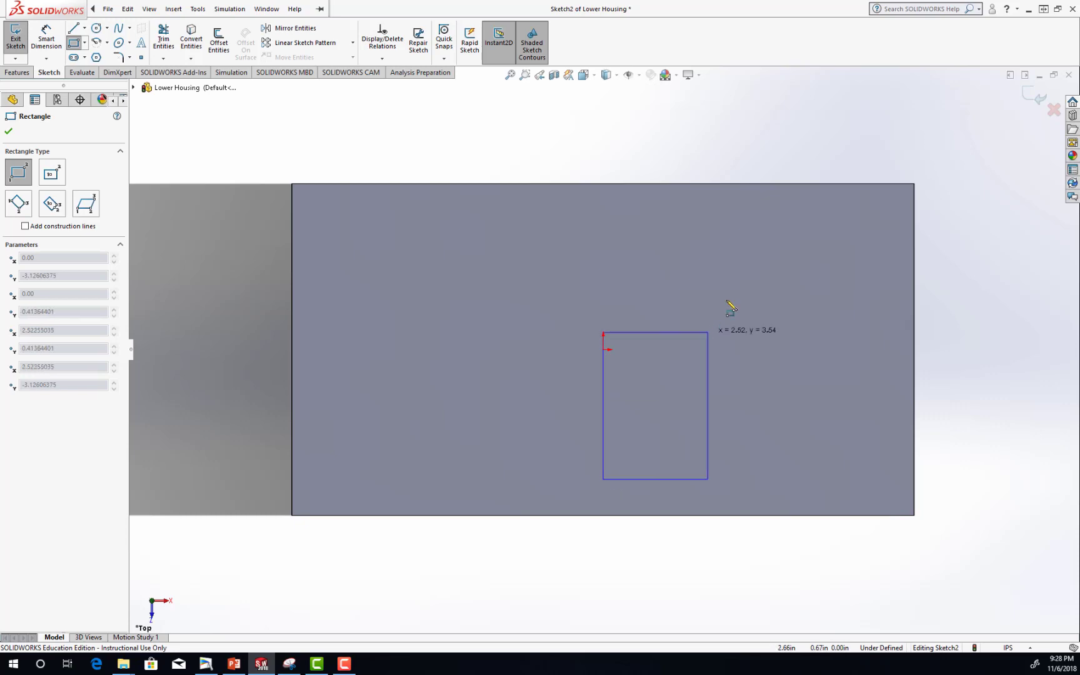
{"action": "left_click", "coordinate": [877, 212]}
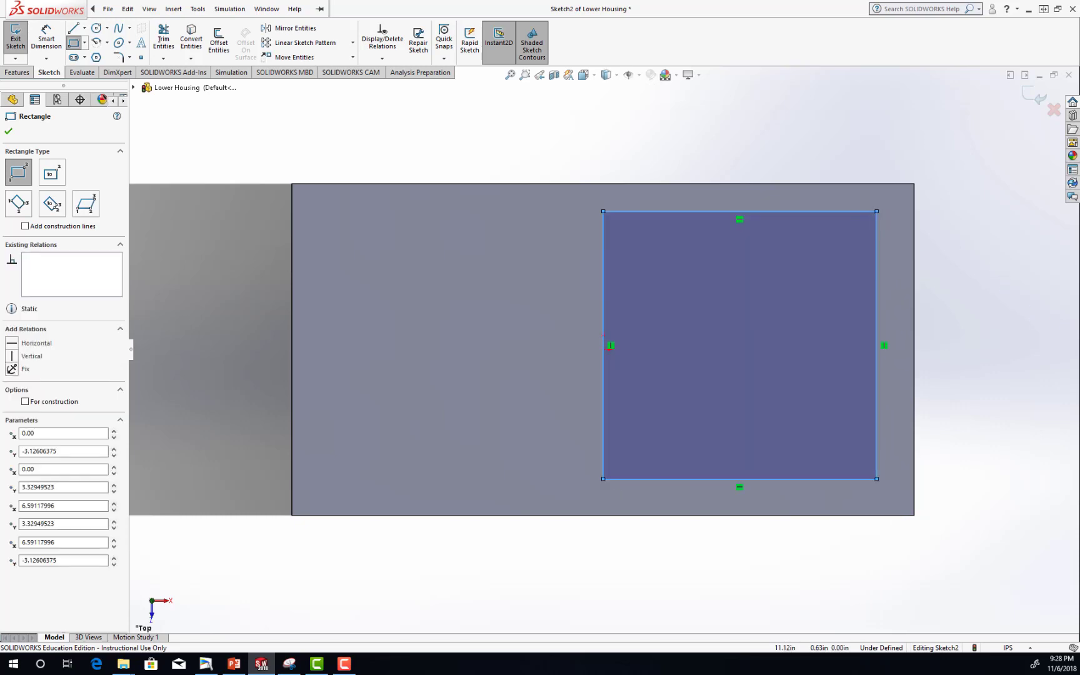
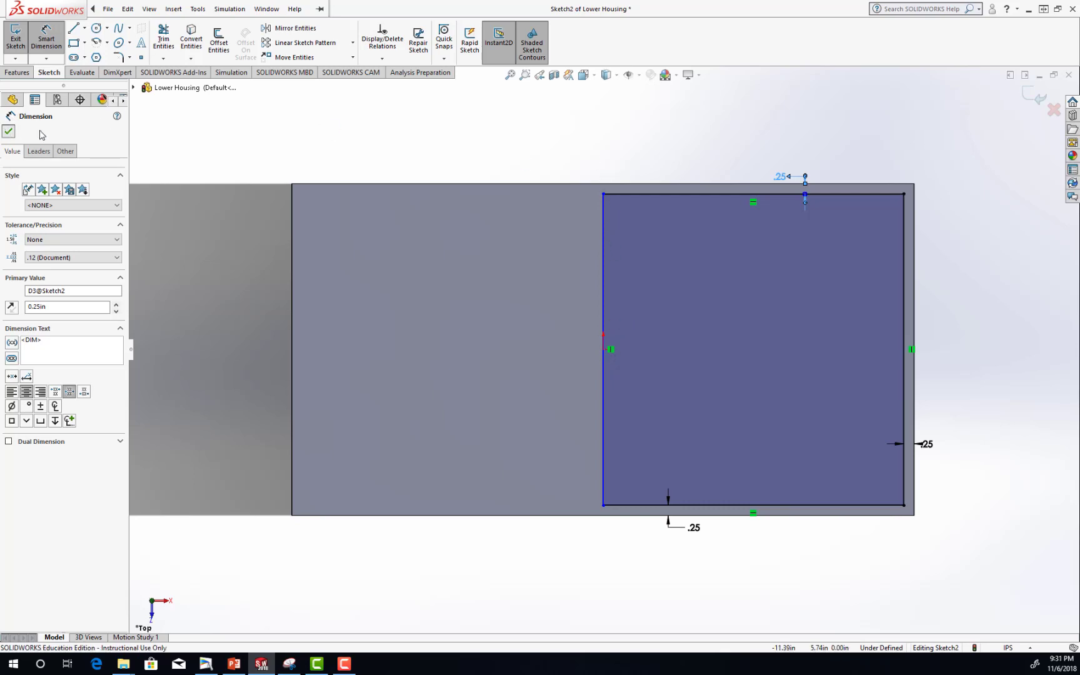
Finish dimensioning and move the rectangle's inner vertical side about 0.35 in off the origin to test its freedom.
{"action": "left_click", "coordinate": [9, 130]}
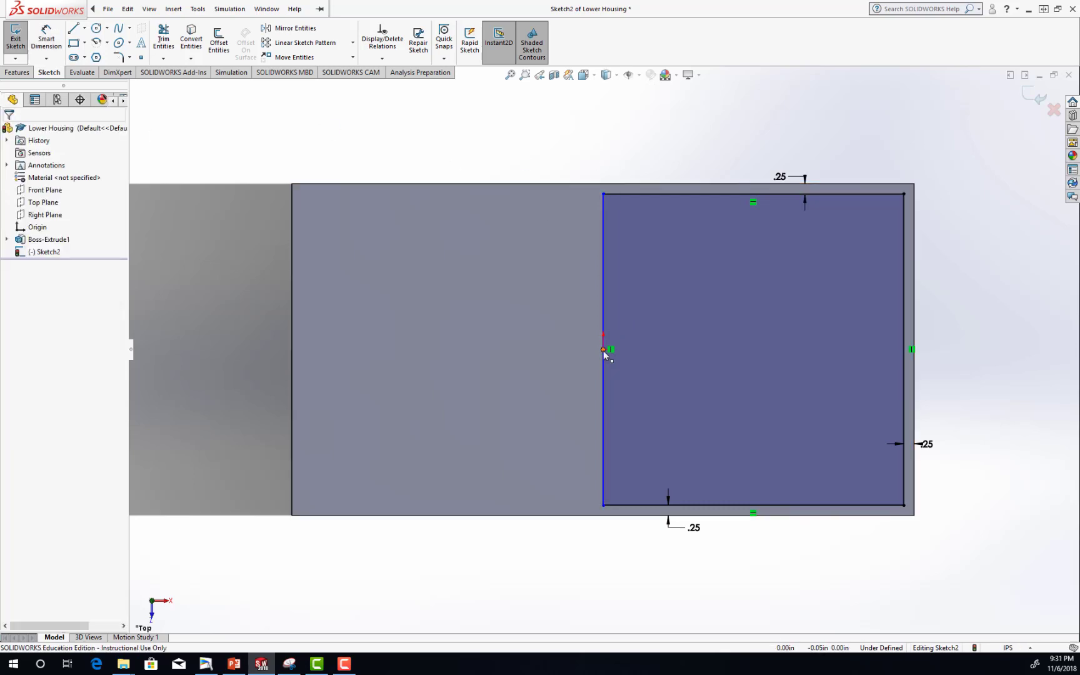
{"action": "left_click", "coordinate": [603, 349]}
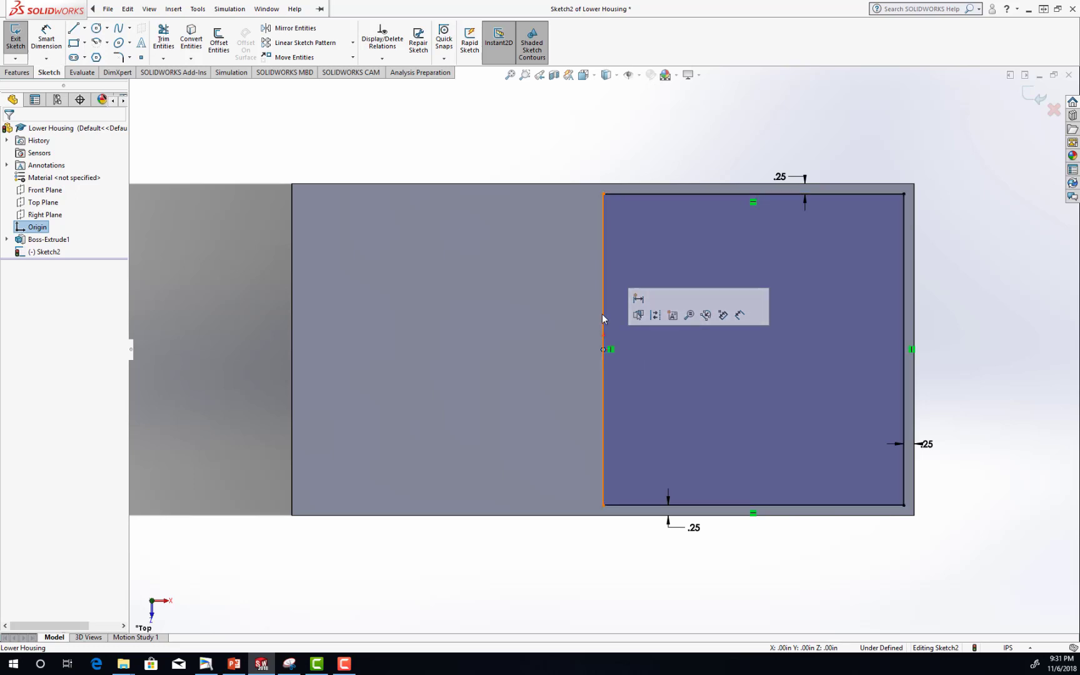
{"action": "left_click", "coordinate": [603, 338]}
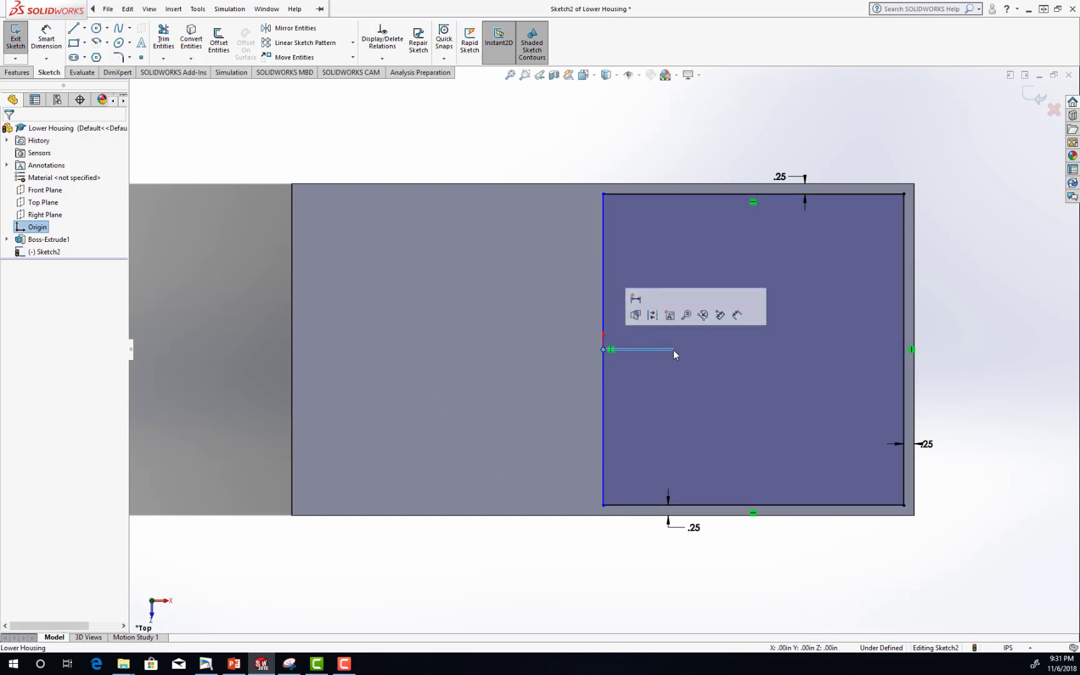
{"action": "left_click", "coordinate": [603, 389]}
{"action": "left_click_drag", "start_coordinate": [648, 390], "coordinate": [619, 350]}
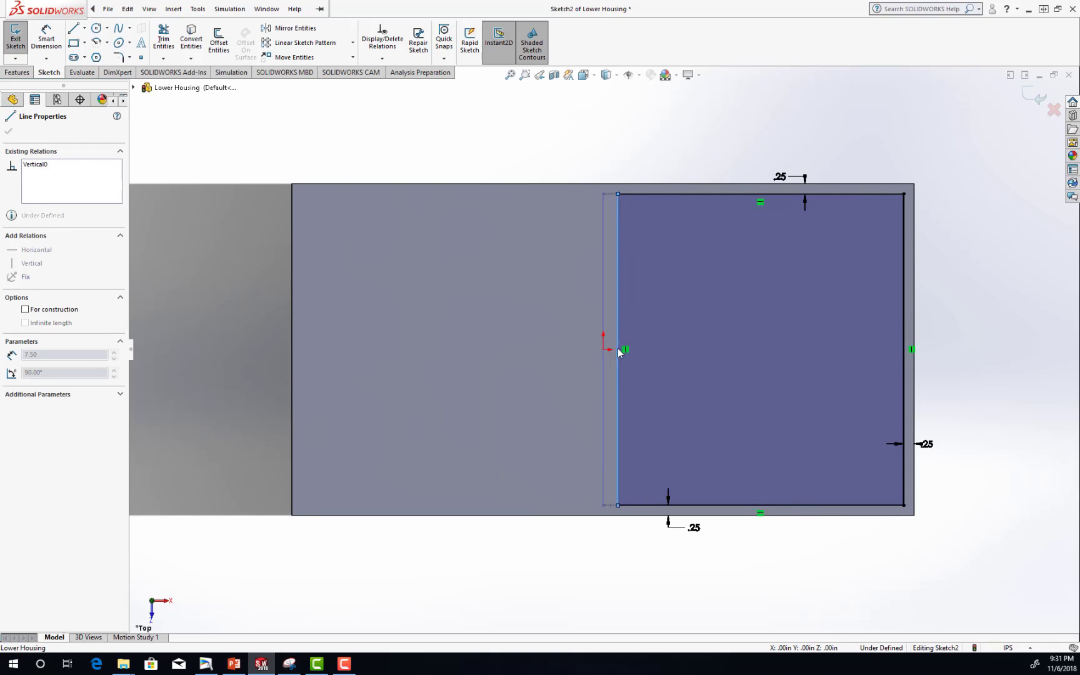
{"action": "key", "text": "Escape"}
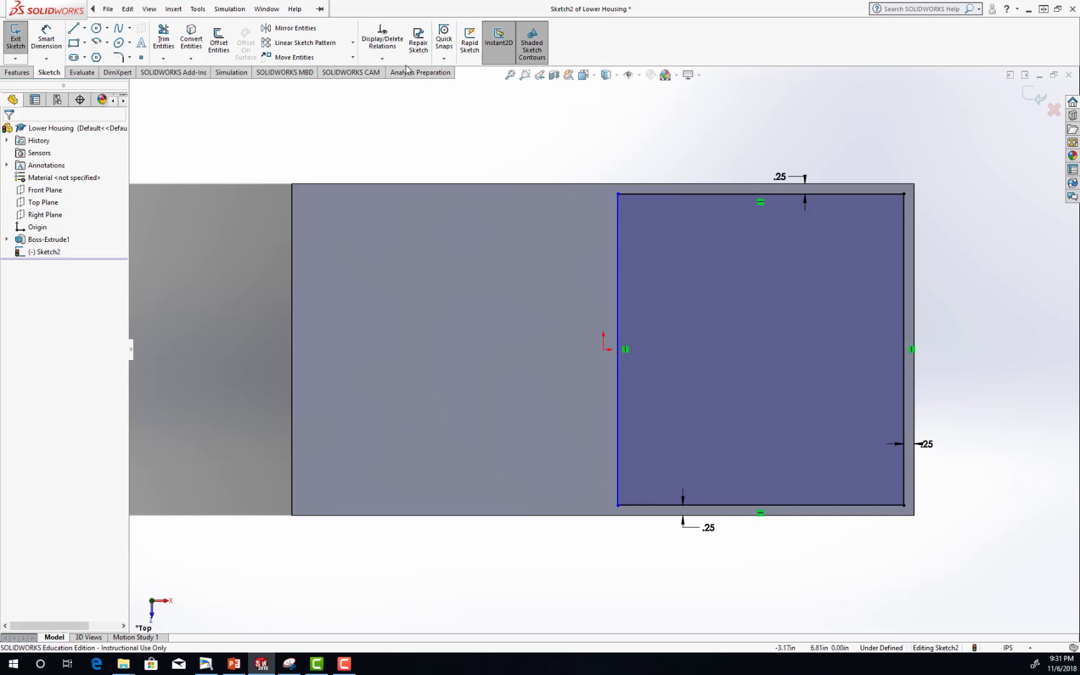
Add a Coincident relation between the rectangle's inner vertical side and the origin, and save the part.
{"action": "left_click", "coordinate": [382, 59]}
{"action": "left_click", "coordinate": [397, 85]}
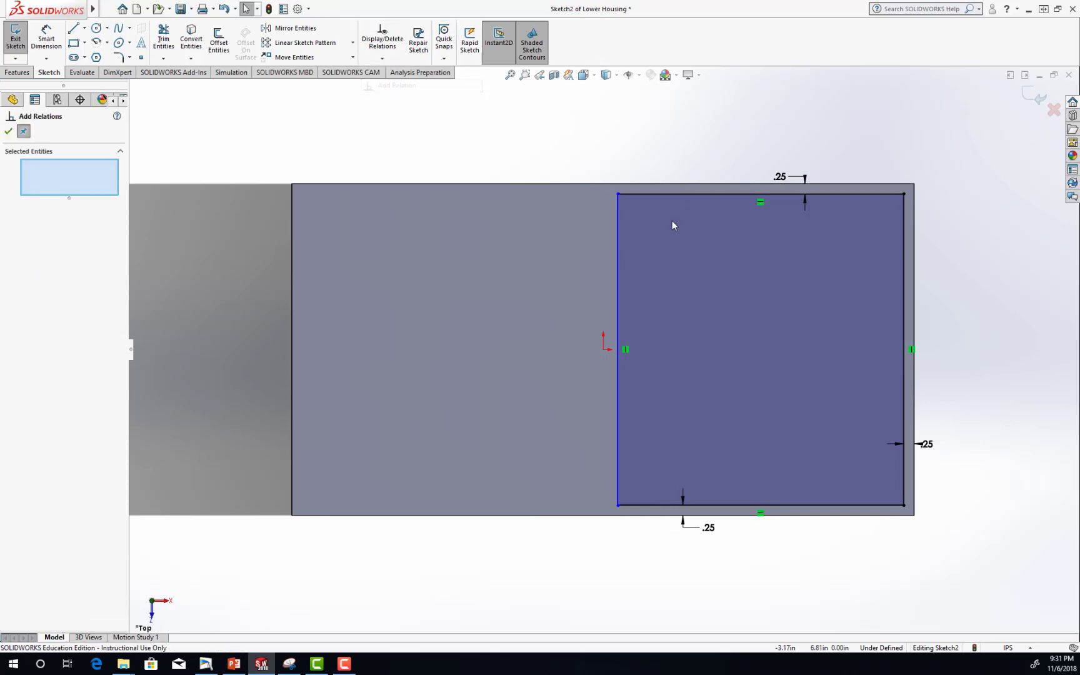
{"action": "left_click", "coordinate": [618, 256]}
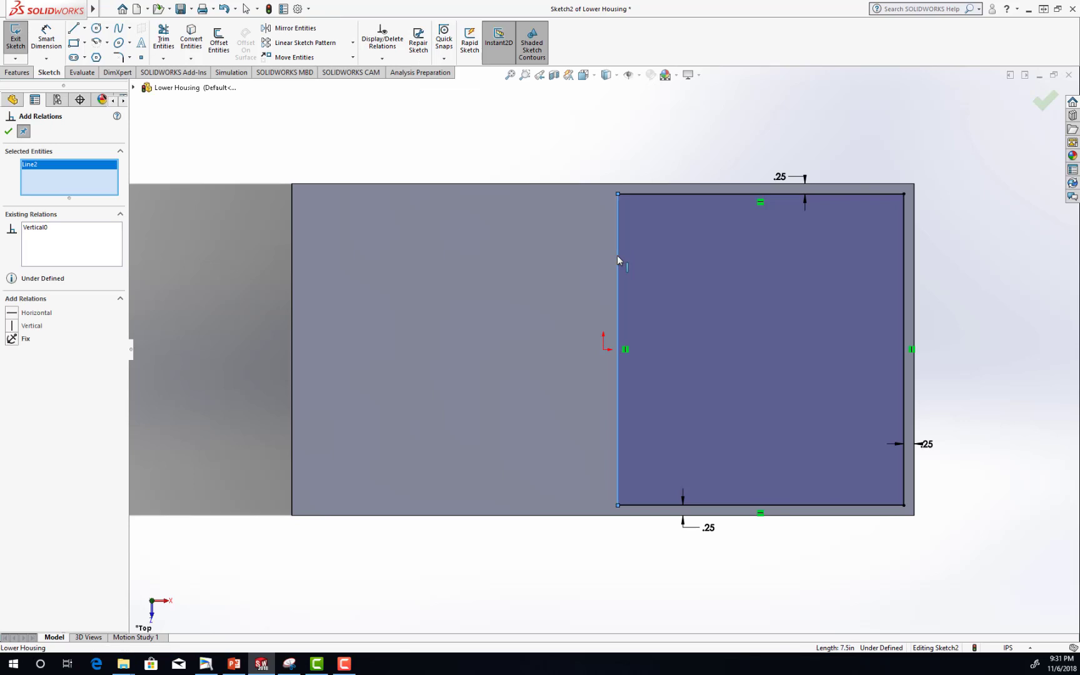
{"action": "left_click", "coordinate": [603, 350]}
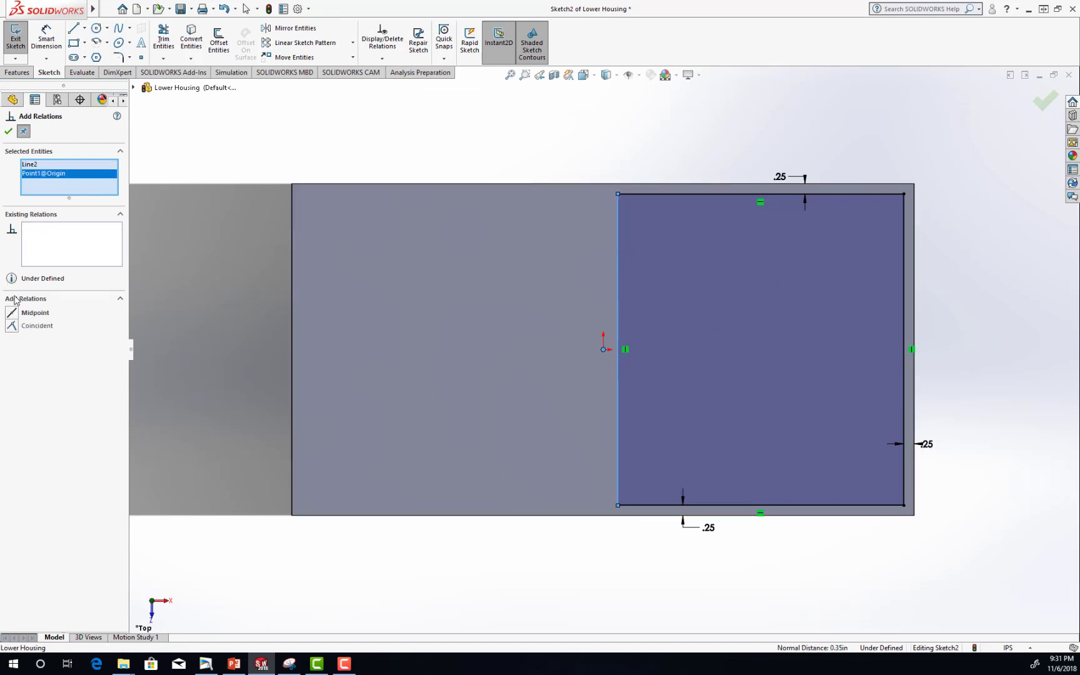
{"action": "left_click", "coordinate": [11, 327]}
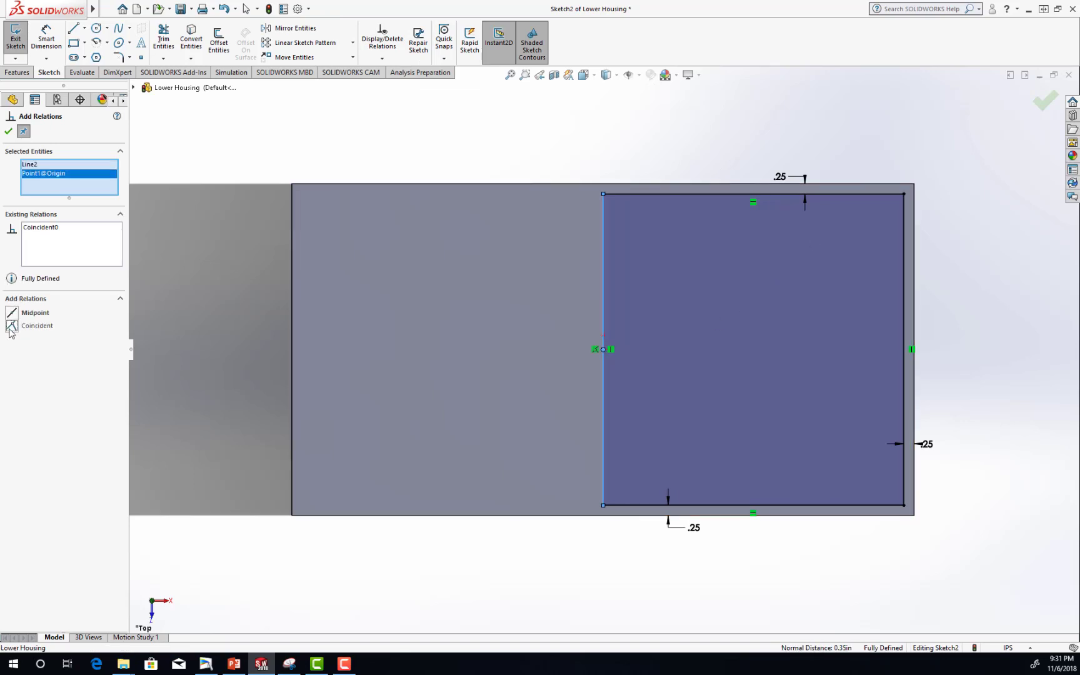
{"action": "left_click", "coordinate": [8, 131]}
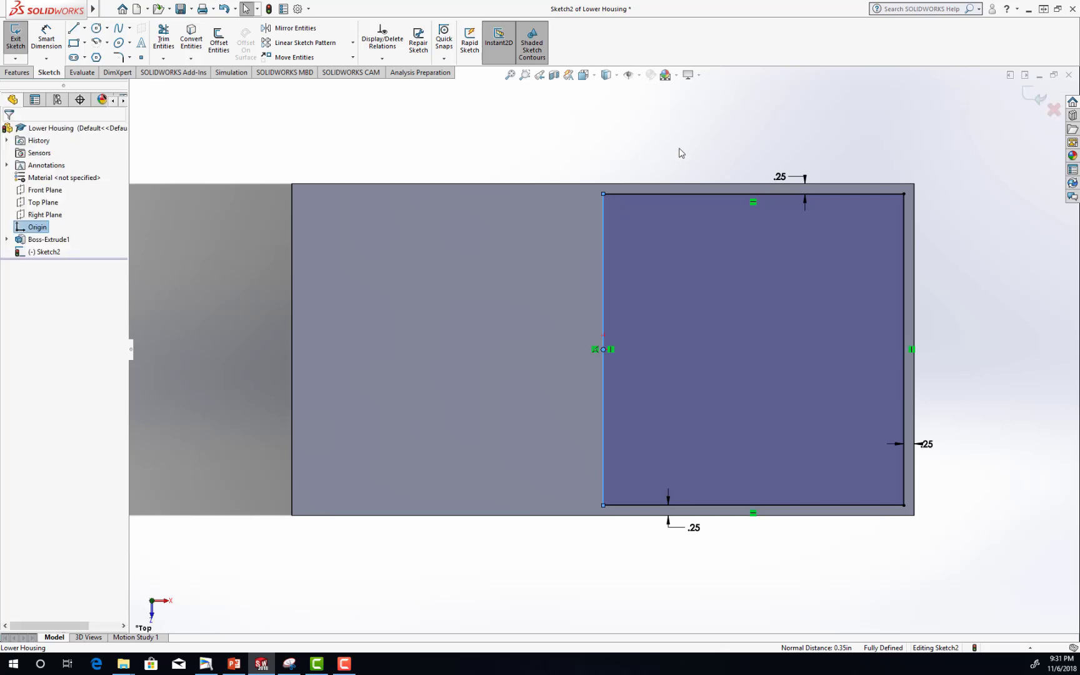
{"action": "left_click", "coordinate": [682, 153]}
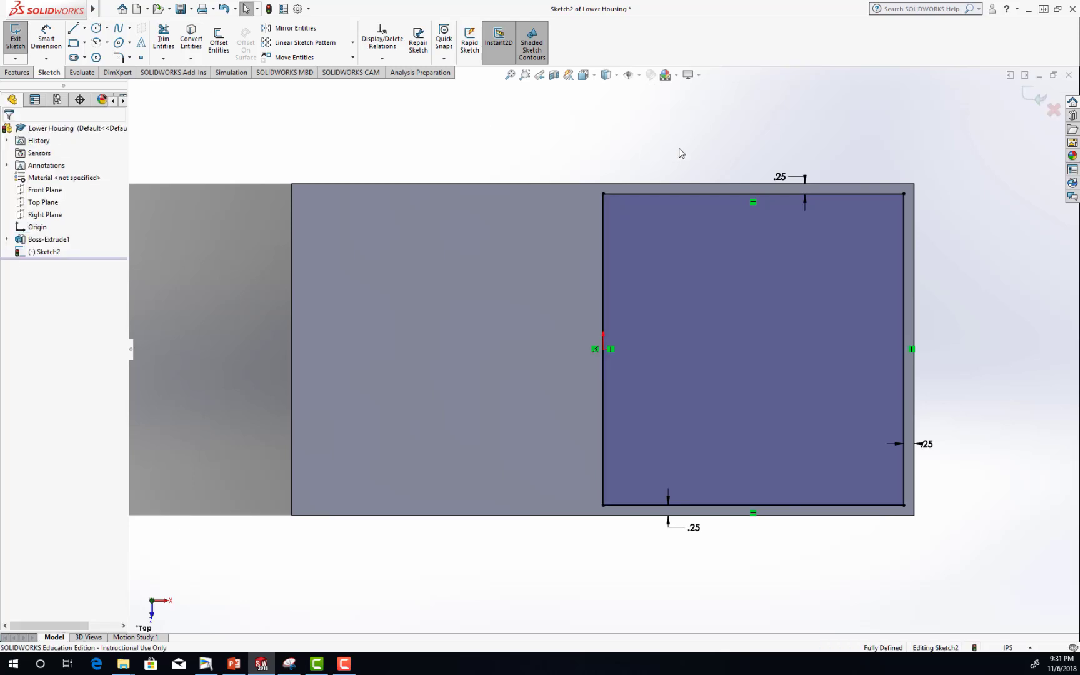
{"action": "left_click", "coordinate": [181, 10]}
Start a Revolved Cut from the rectangle sketch with the Blind end condition and an angle of 180 degrees.
{"action": "mouse_move", "coordinate": [942, 487]}
{"action": "middle_mouse_down"}
{"action": "mouse_move", "coordinate": [940, 350]}
{"action": "mouse_move", "coordinate": [942, 419]}
{"action": "middle_mouse_up"}
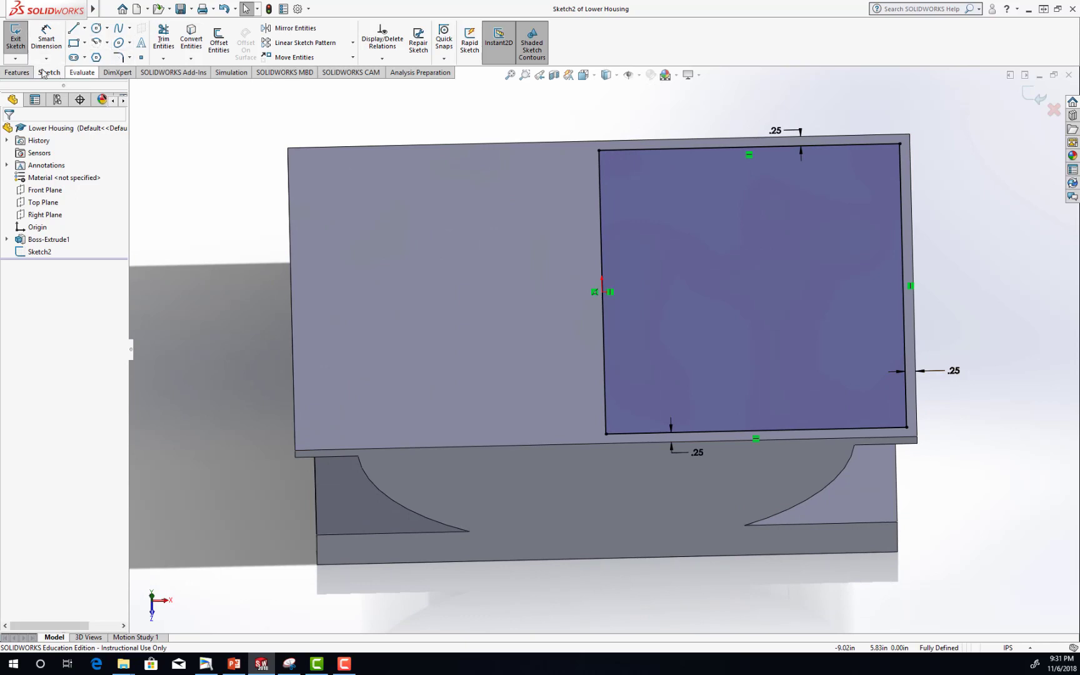
{"action": "left_click", "coordinate": [18, 73]}
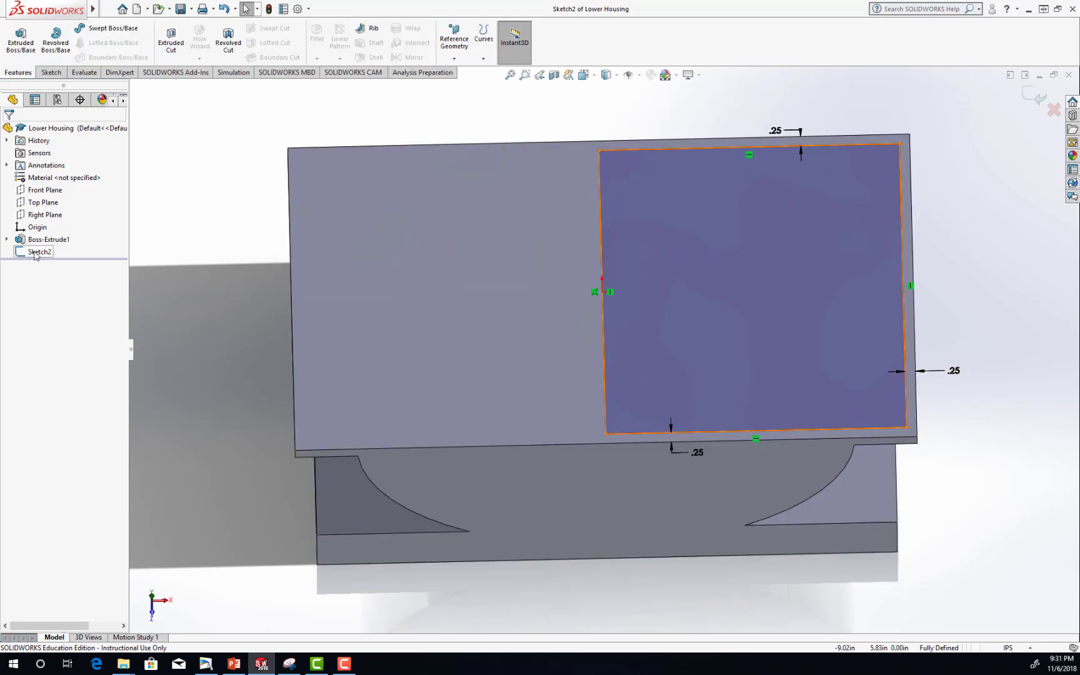
{"action": "left_click", "coordinate": [35, 253]}
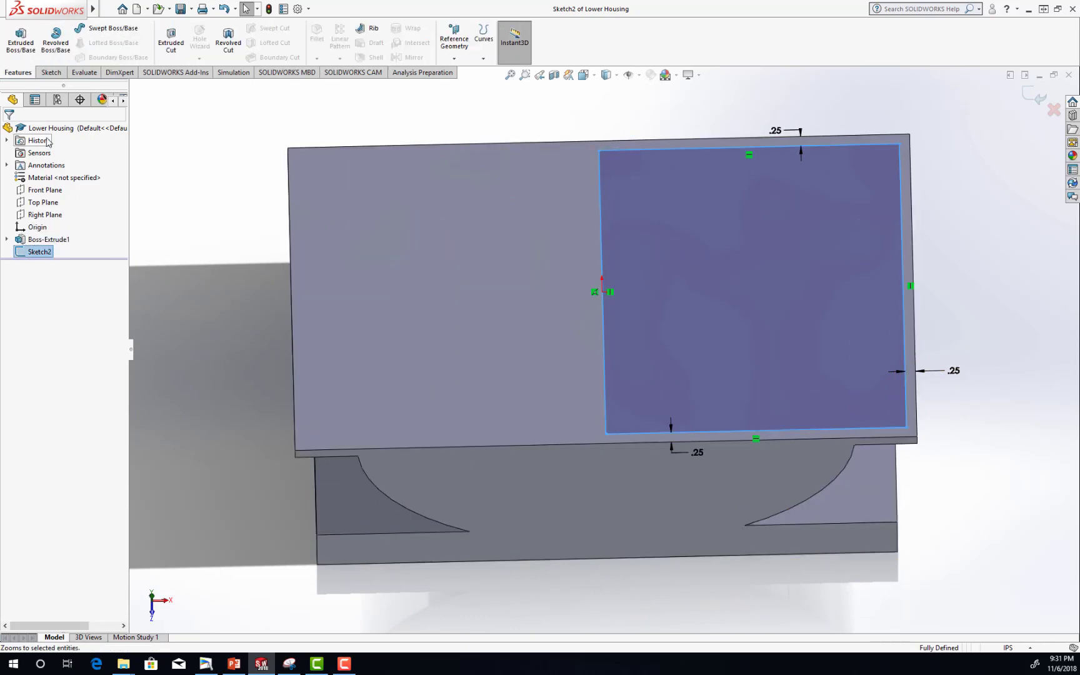
{"action": "left_click", "coordinate": [226, 57]}
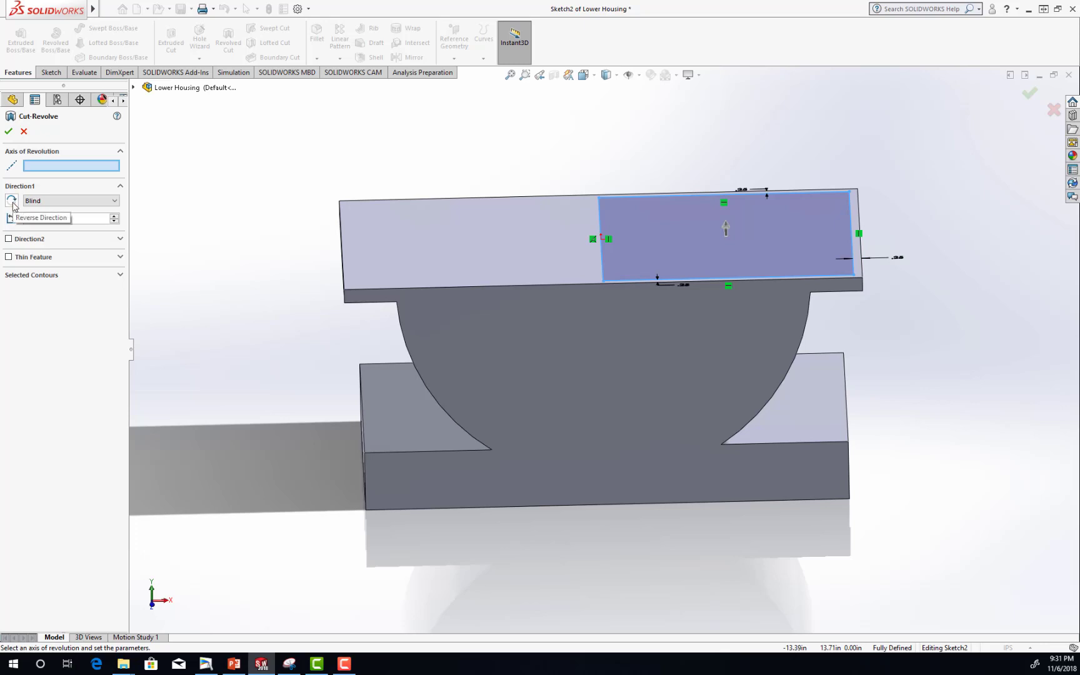
{"action": "left_click", "coordinate": [12, 200]}
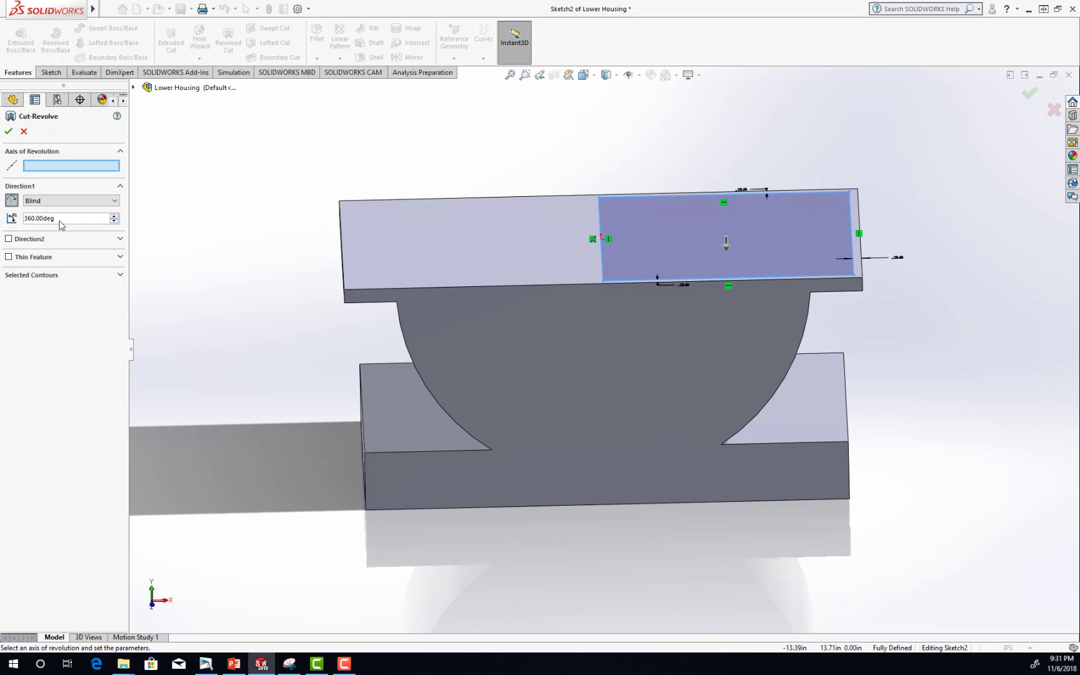
{"action": "left_click_drag", "start_coordinate": [55, 218], "coordinate": [2, 218]}
{"action": "type", "text": "180"}
{"action": "key", "text": "Return"}
Revolve the cut about the rectangle's inner vertical side, directed downward into the housing, and save the part.
{"action": "left_click", "coordinate": [599, 216]}
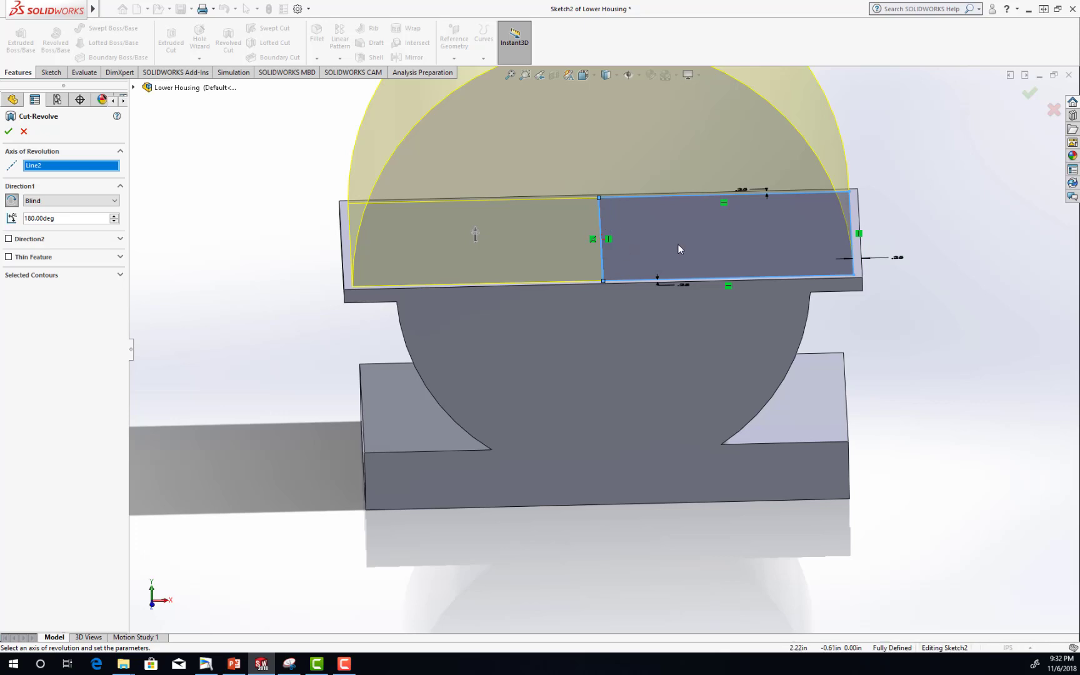
{"action": "key", "text": "z"}
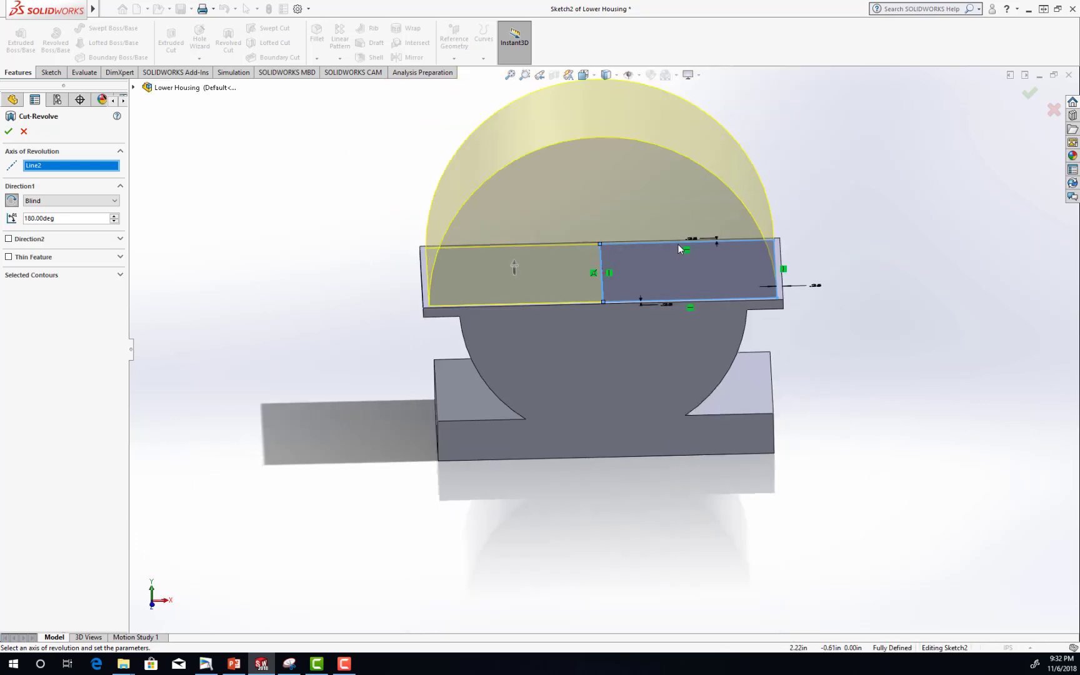
{"action": "left_click", "coordinate": [12, 200]}
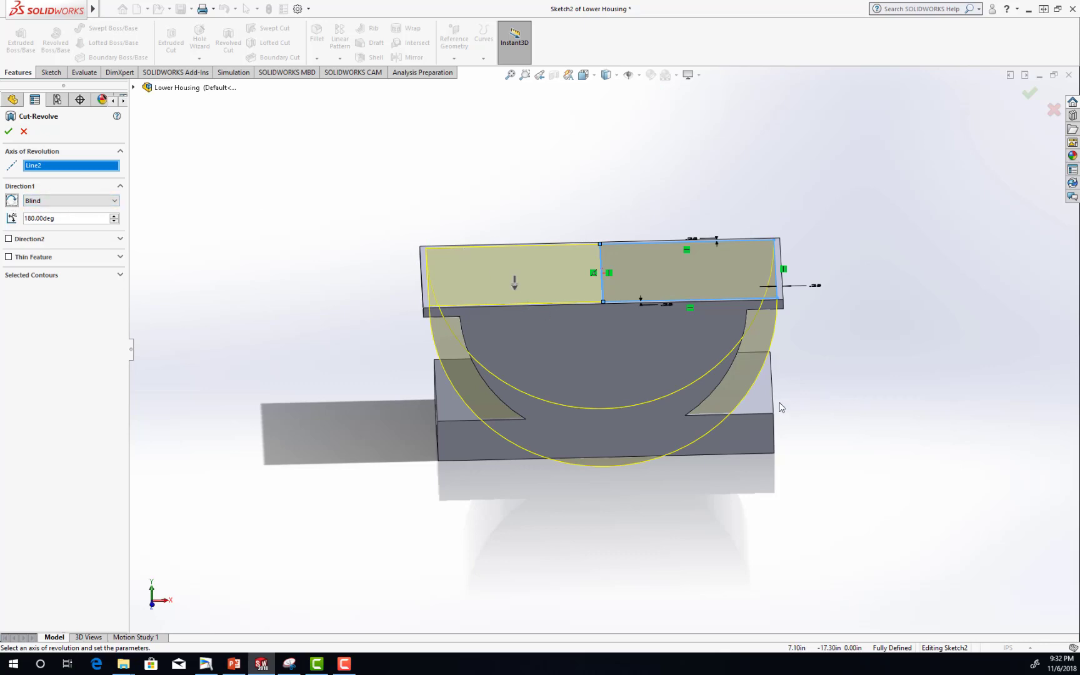
{"action": "scroll", "coordinate": [766, 373], "scroll_direction": "up", "scroll_amount": 1}
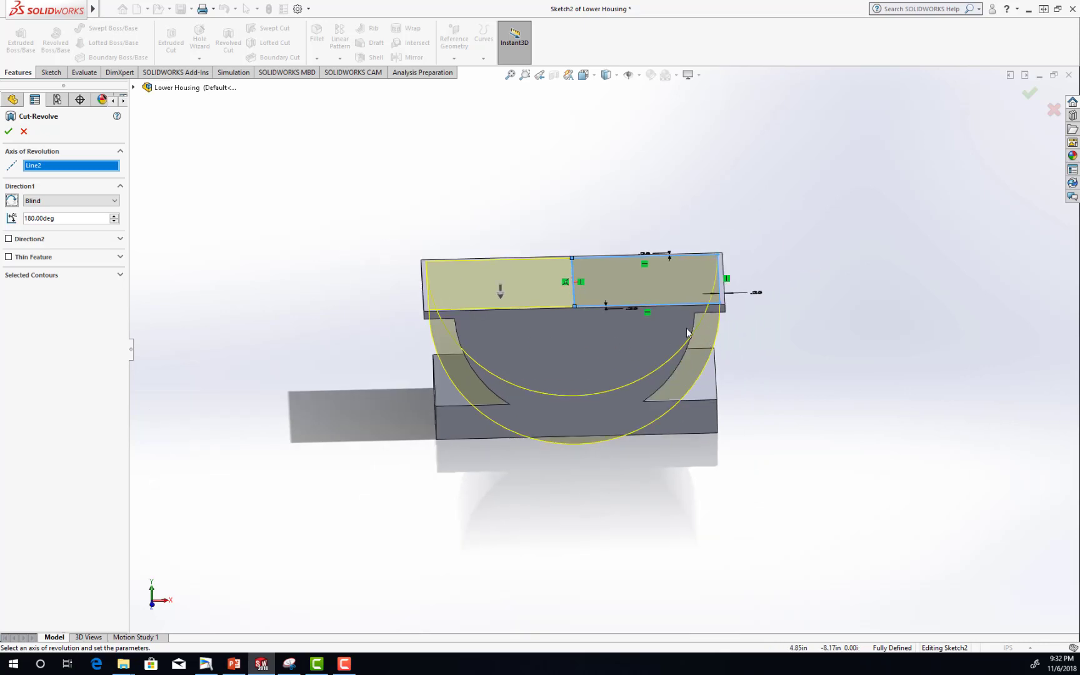
{"action": "middle_click_drag", "start_coordinate": [775, 402], "coordinate": [745, 311]}
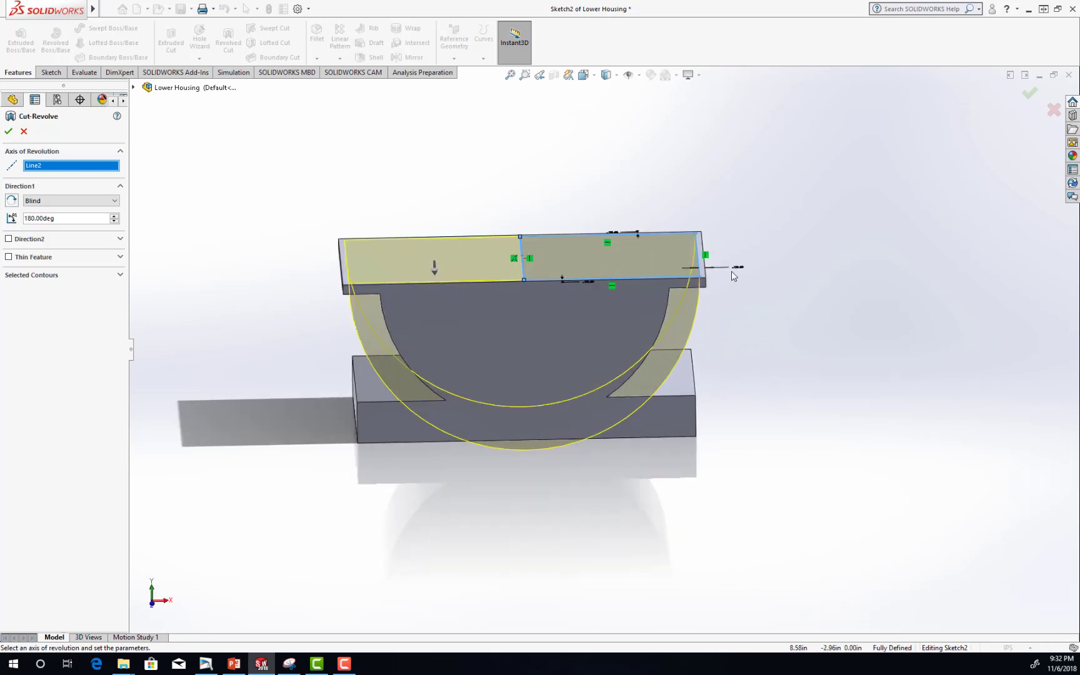
{"action": "left_click", "coordinate": [8, 131]}
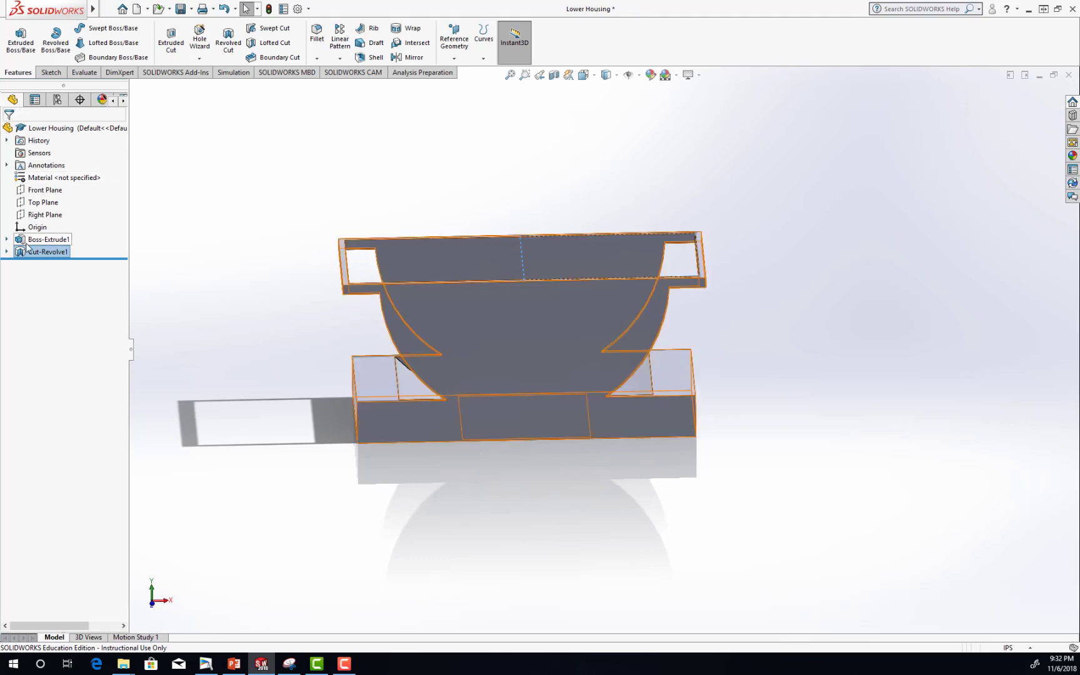
{"action": "left_click", "coordinate": [180, 10]}
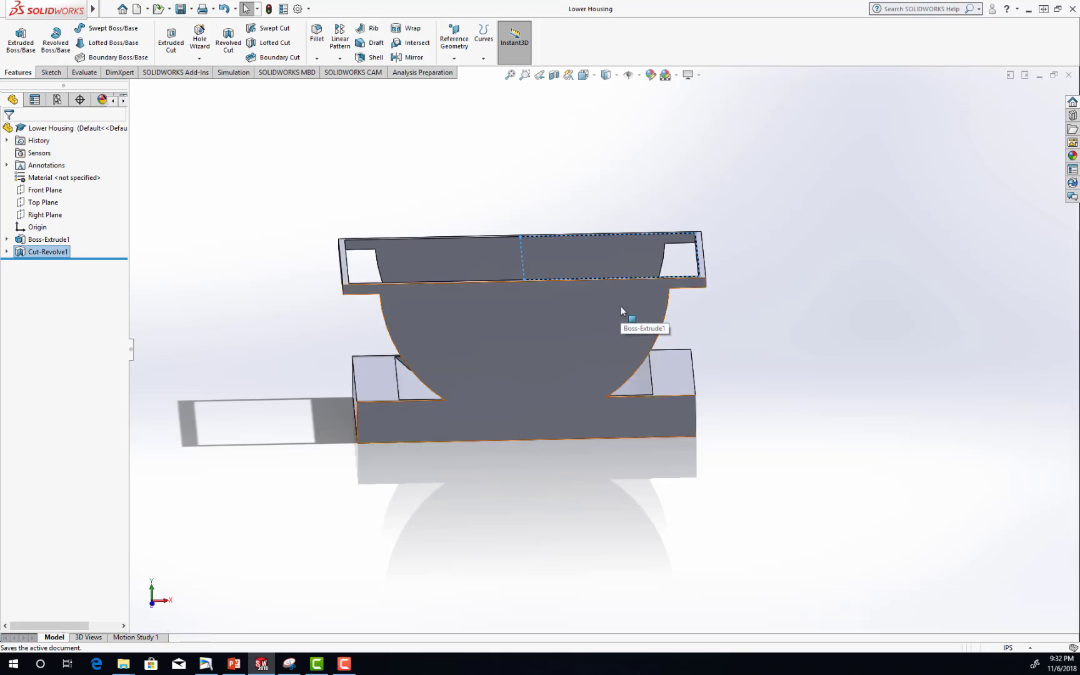
Examine the revolved cut's sketch dimensions, check Figure 100 in PowerPoint, and return to SOLIDWORKS.
{"action": "left_click", "coordinate": [6, 252]}
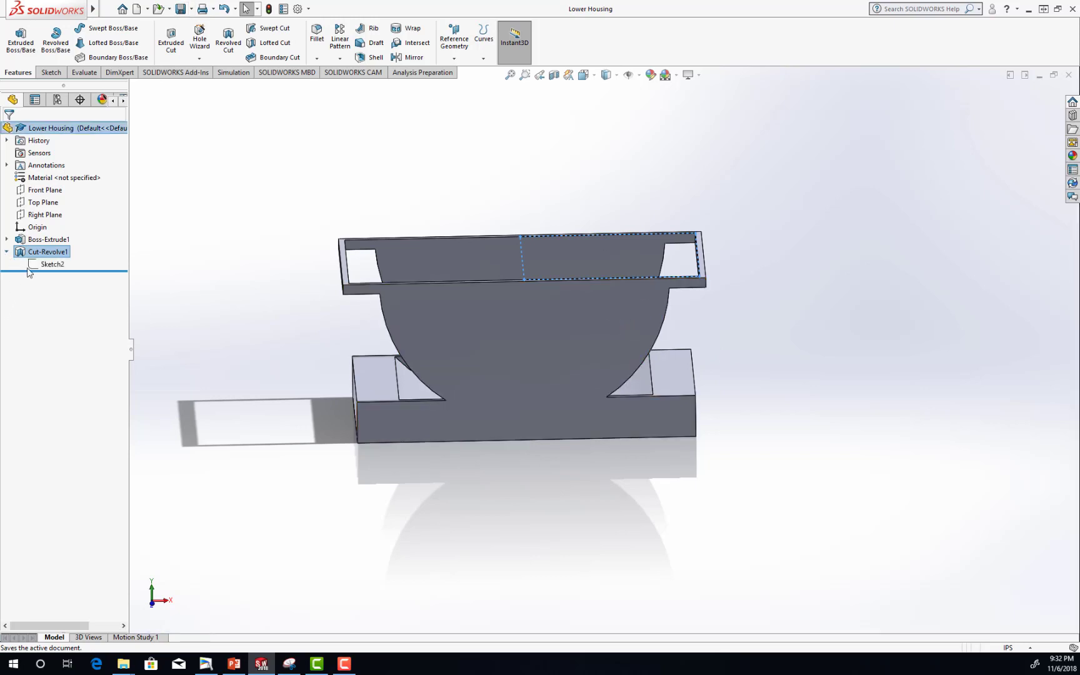
{"action": "left_click", "coordinate": [50, 264]}
{"action": "middle_click_drag", "start_coordinate": [775, 267], "coordinate": [750, 362]}
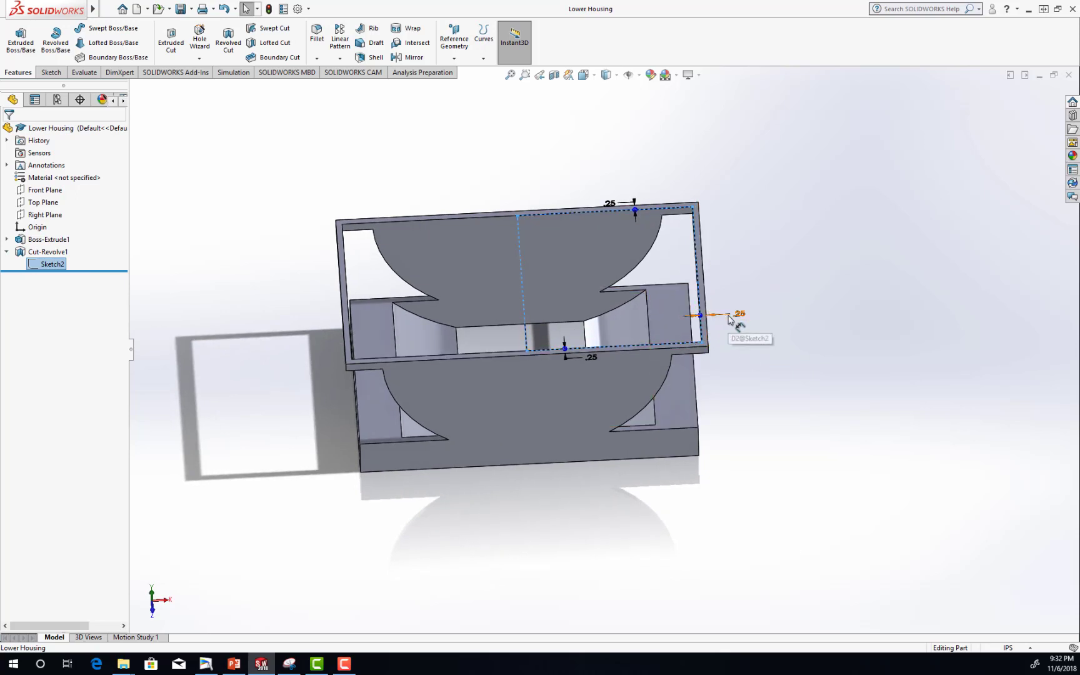
{"action": "left_click", "coordinate": [235, 665]}
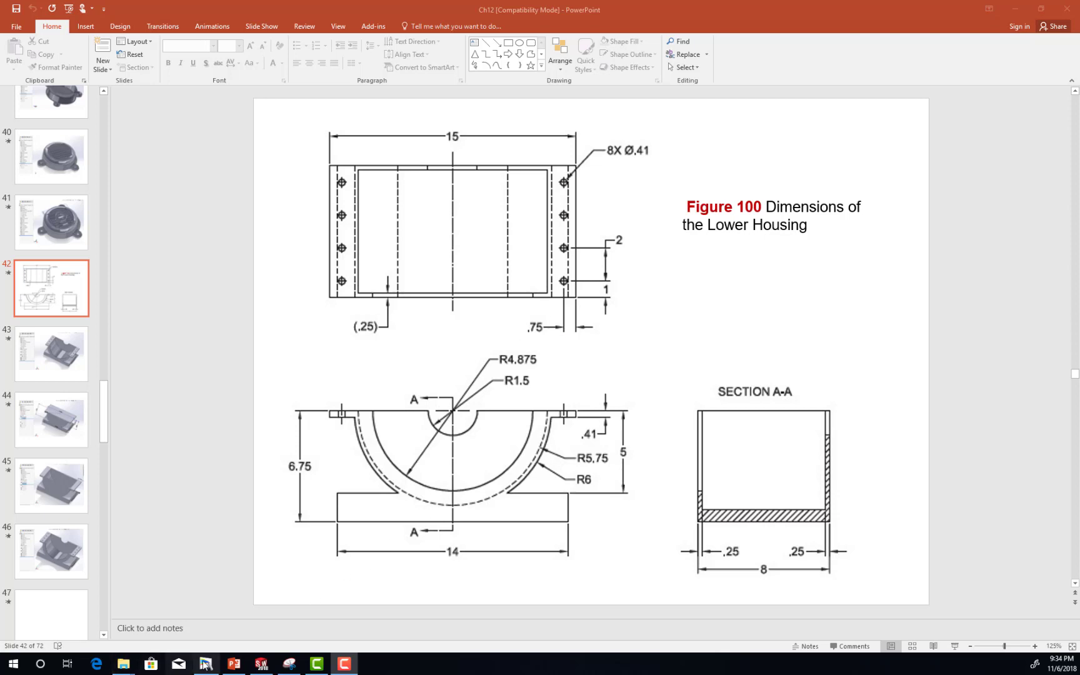
{"action": "mouse_move", "coordinate": [263, 668]}
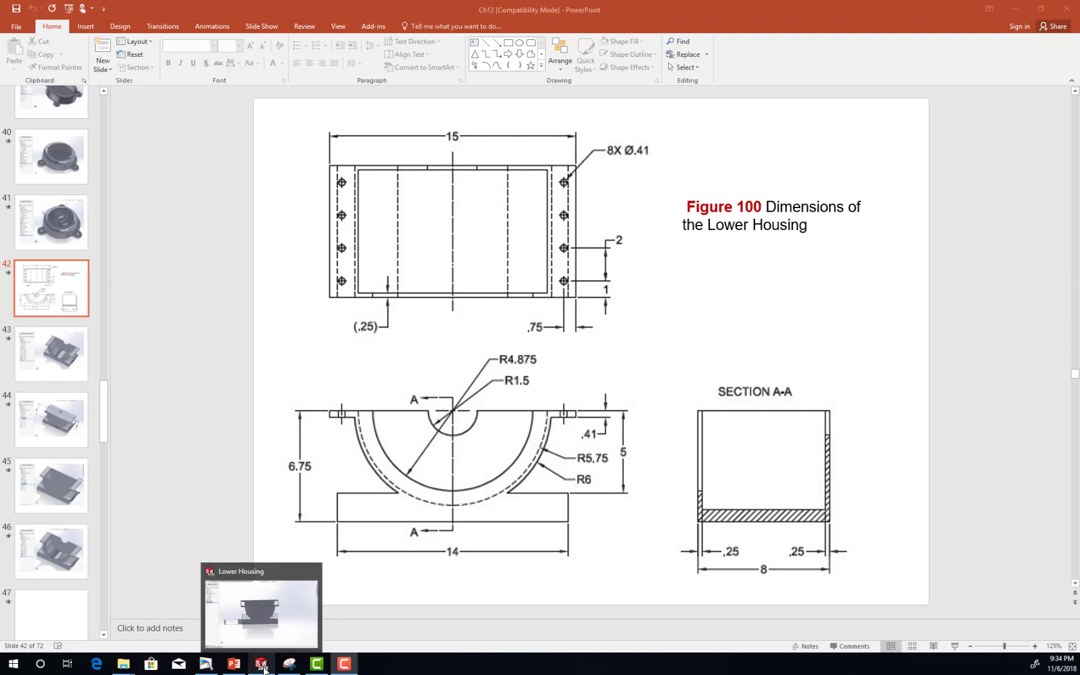
{"action": "left_click", "coordinate": [263, 668]}
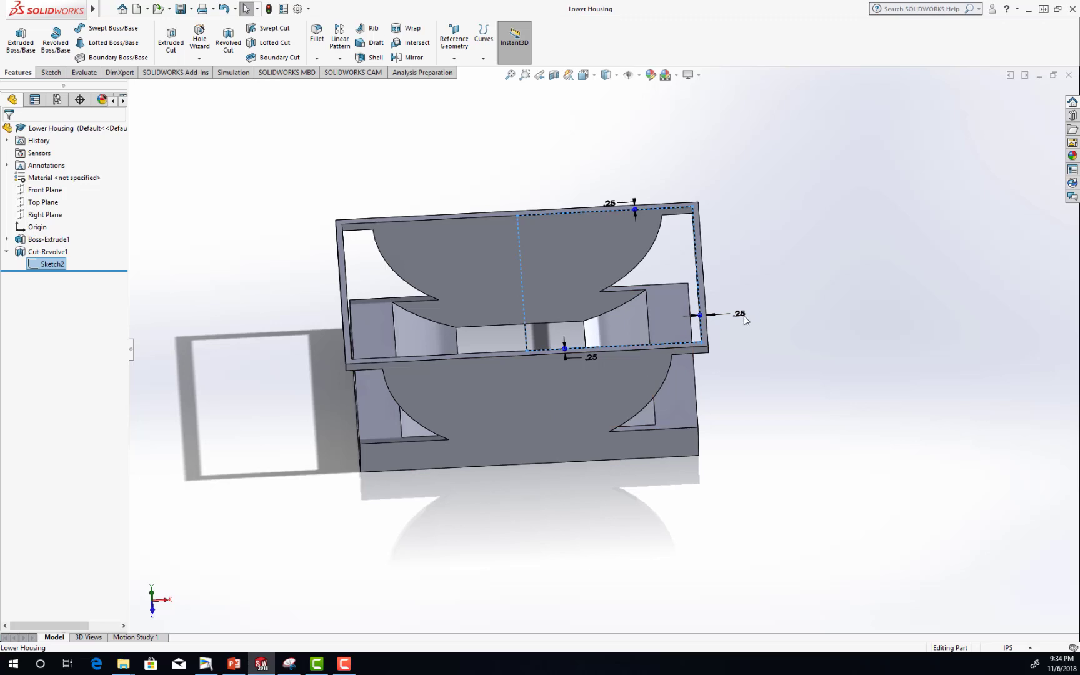
Edit the revolved cut's sketch and set the distance from the rectangle's outer vertical side to the flange's end edge to 1.75 in.
{"action": "left_click", "coordinate": [51, 71]}
{"action": "left_click", "coordinate": [16, 39]}
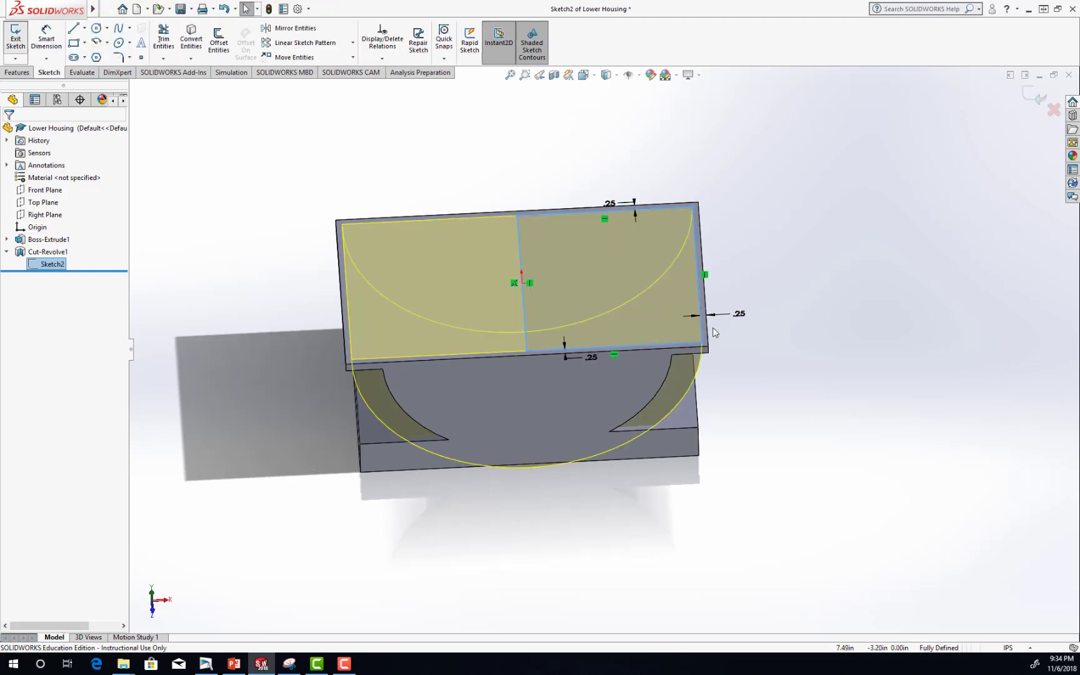
{"action": "double_click", "coordinate": [738, 319]}
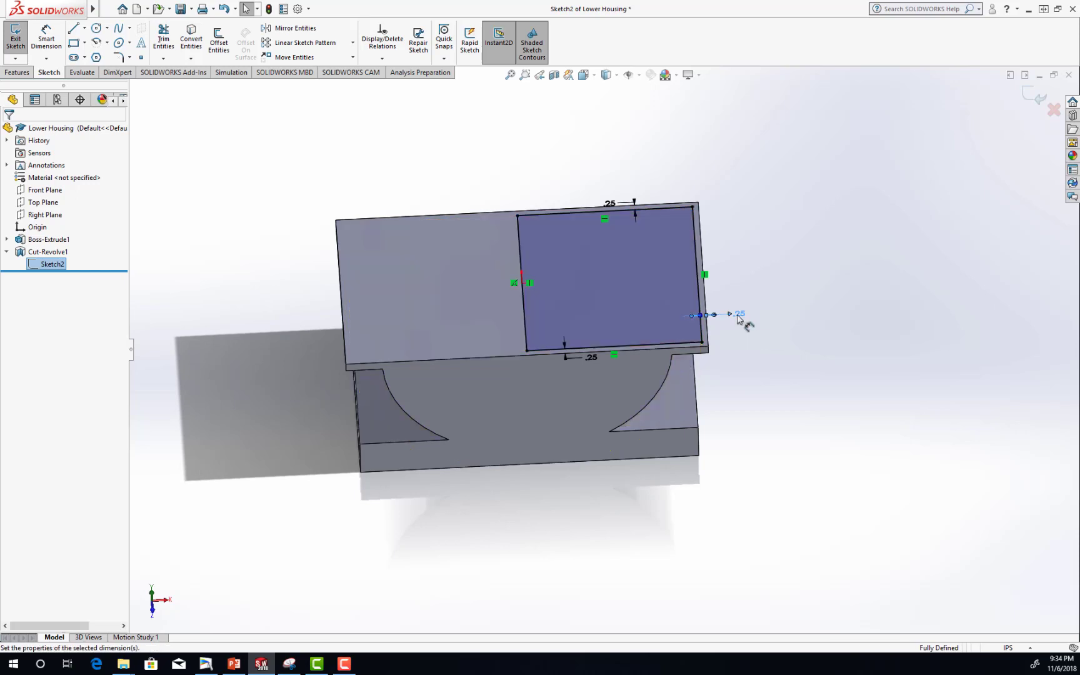
{"action": "left_click", "coordinate": [730, 329]}
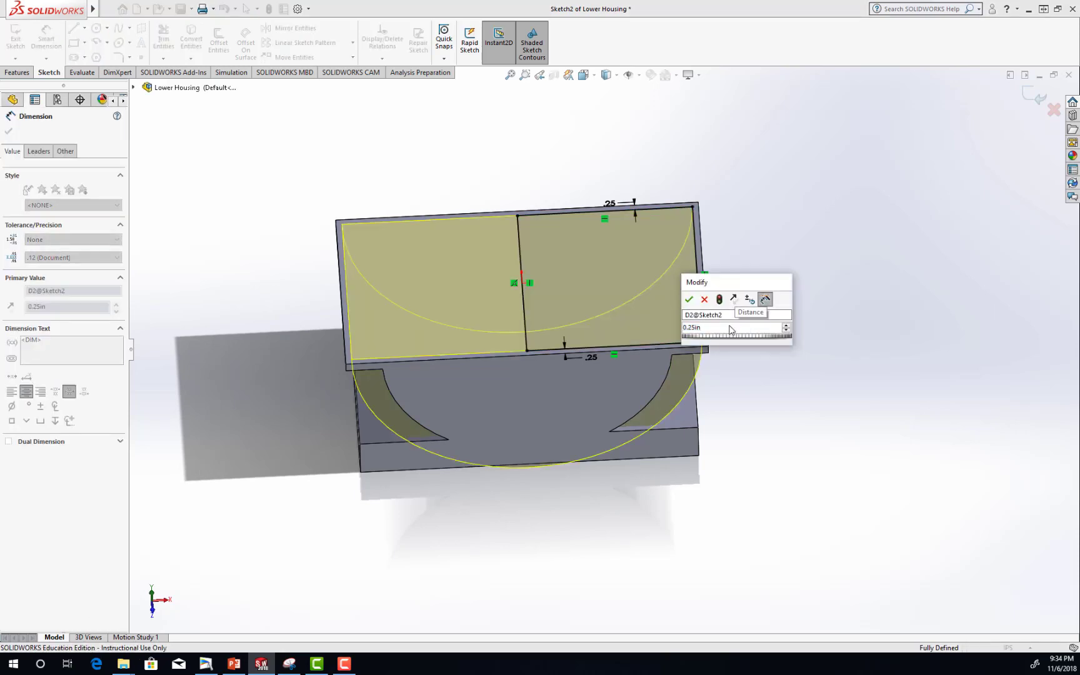
{"action": "type", "text": "+1.5"}
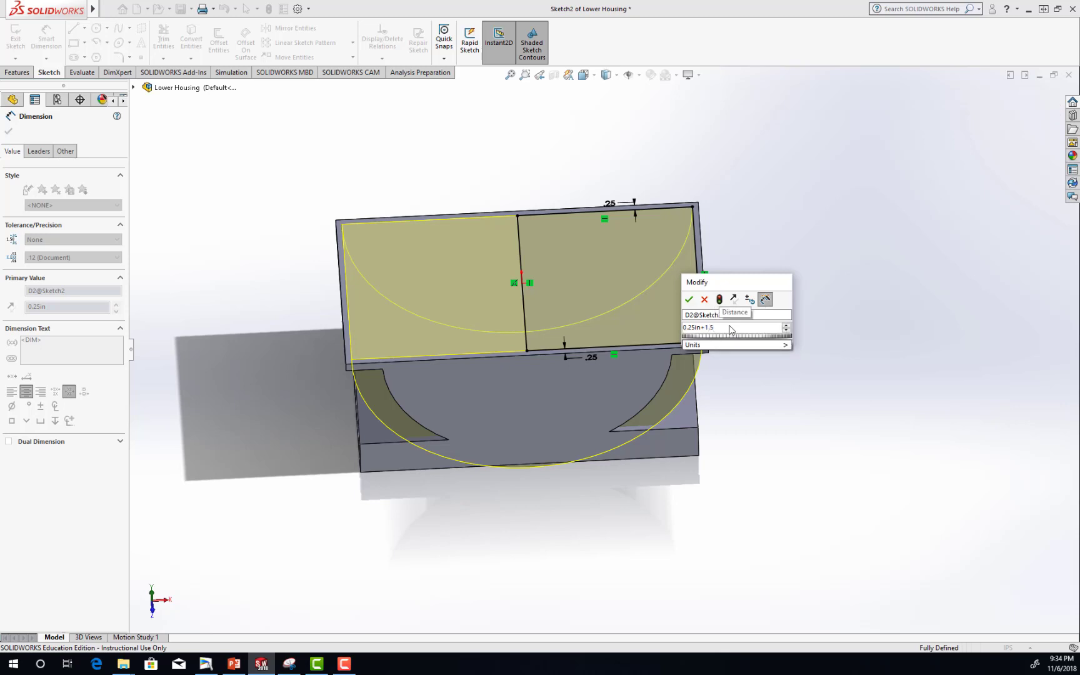
{"action": "key", "text": "Return"}
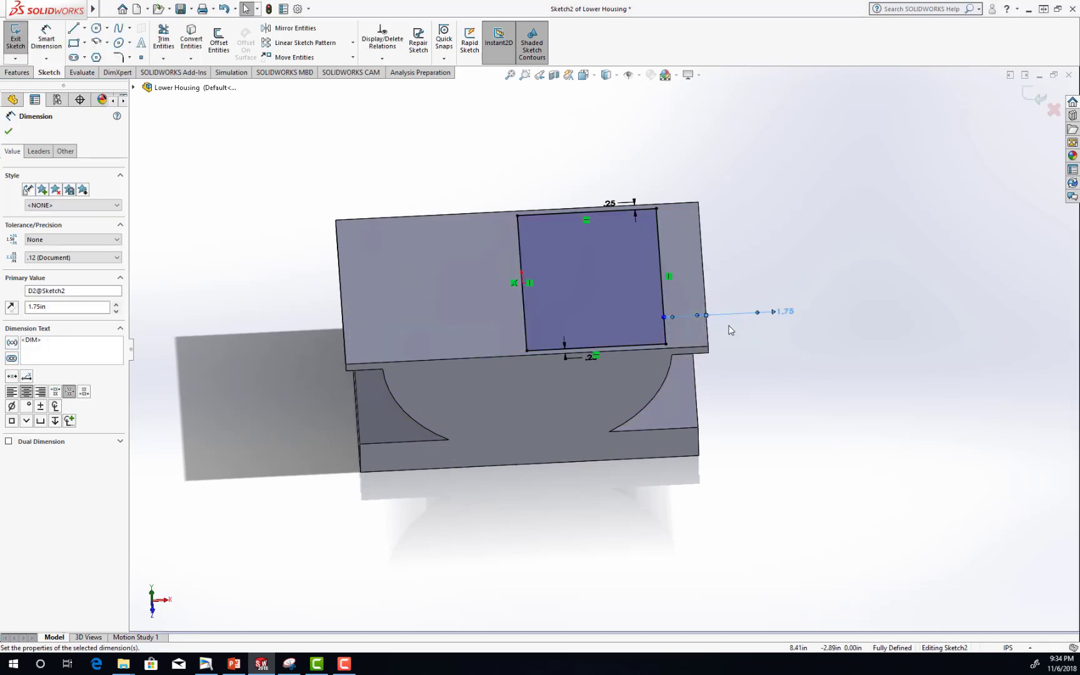
{"action": "left_click", "coordinate": [9, 131]}
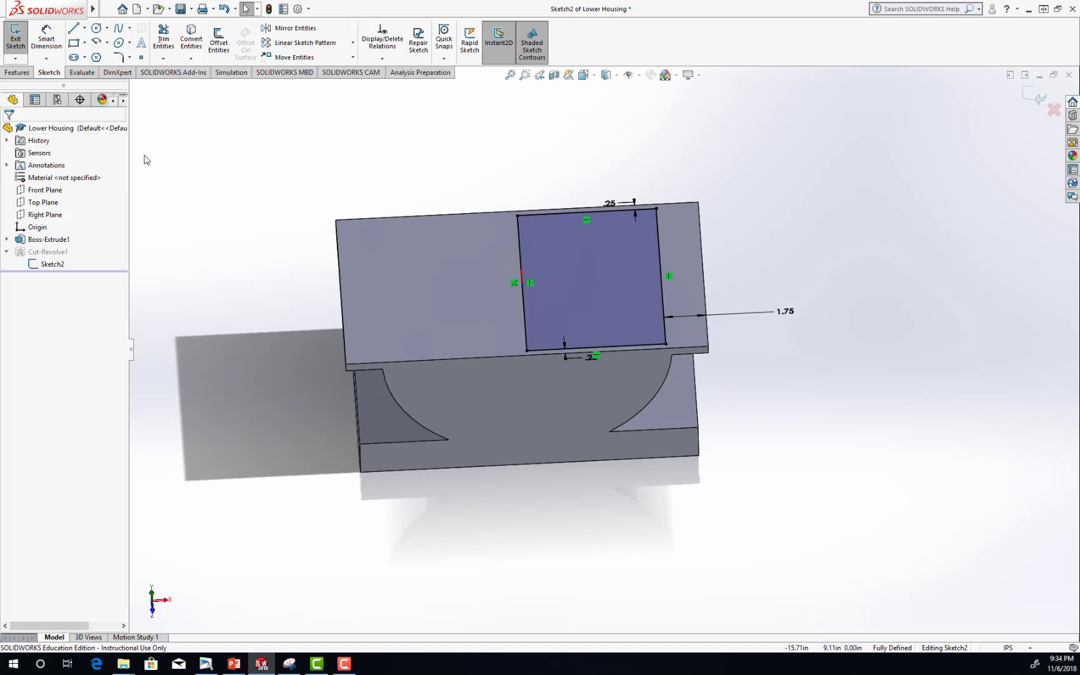
Rebuild and save the part with the edited sketch, and check the revolved cut's curved inner face.
{"action": "left_click", "coordinate": [181, 9]}
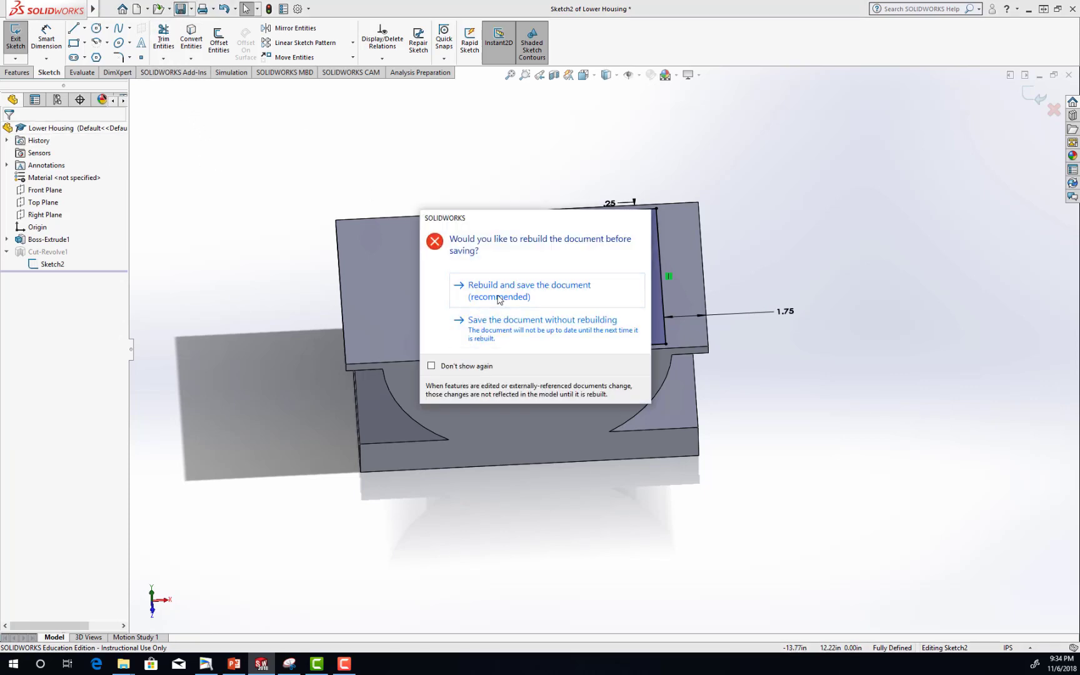
{"action": "left_click", "coordinate": [498, 291]}
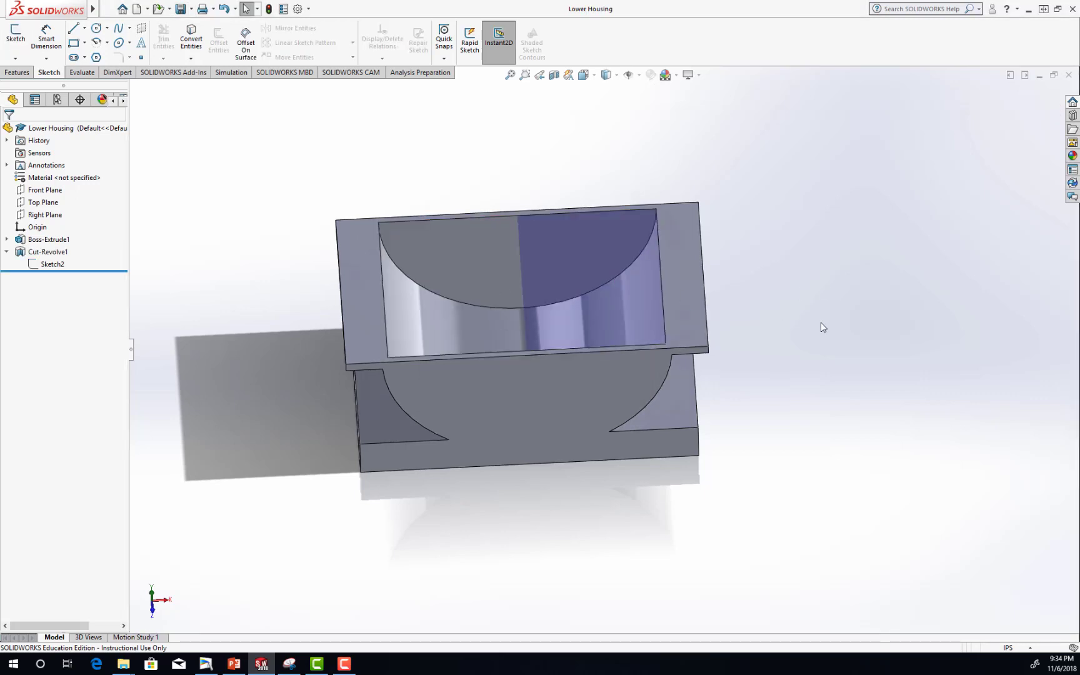
{"action": "mouse_move", "coordinate": [791, 376]}
{"action": "middle_mouse_down"}
{"action": "mouse_move", "coordinate": [791, 345]}
{"action": "mouse_move", "coordinate": [794, 381]}
{"action": "middle_mouse_up"}
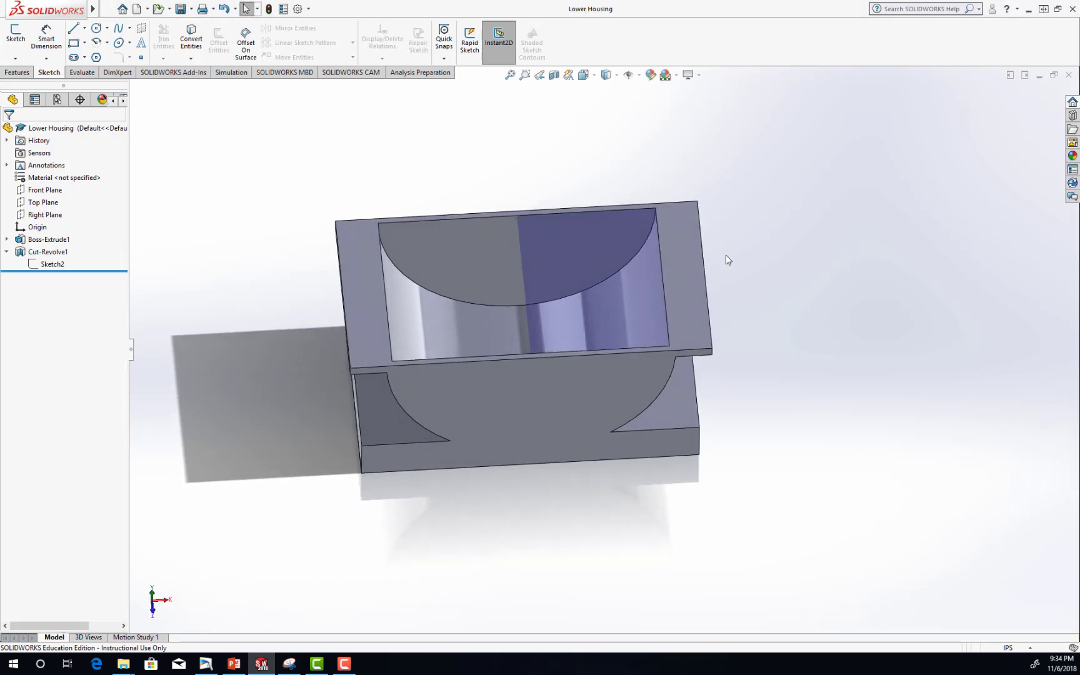
{"action": "left_click", "coordinate": [17, 73]}
{"action": "left_click", "coordinate": [679, 250]}
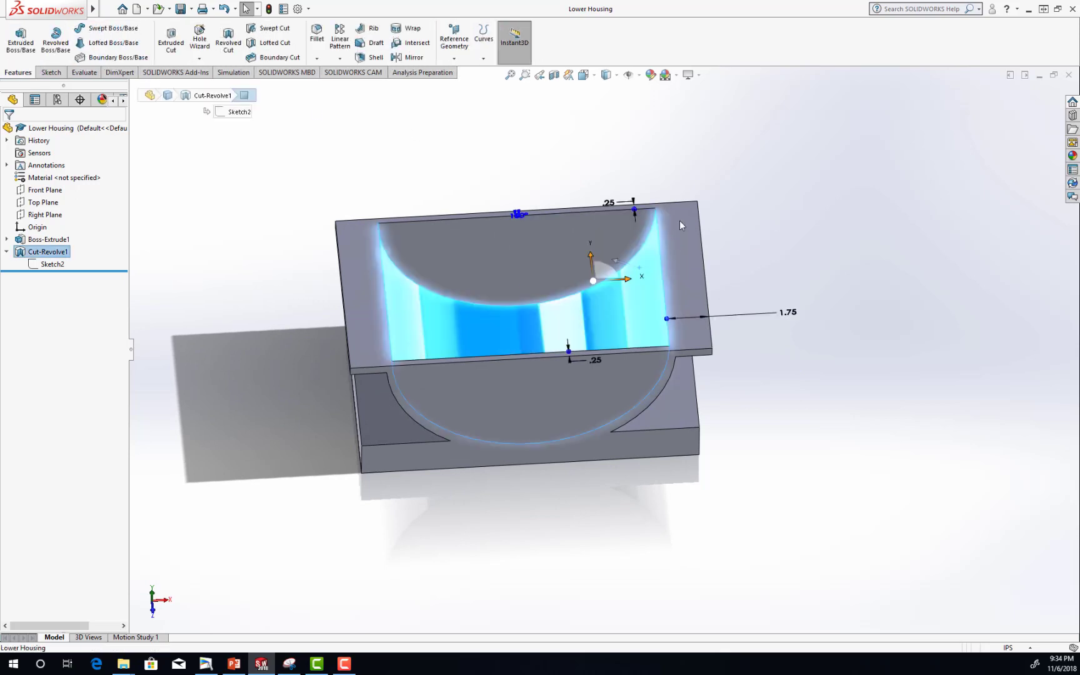
{"action": "left_click", "coordinate": [851, 302]}
{"action": "middle_click_drag", "start_coordinate": [775, 368], "coordinate": [769, 345]}
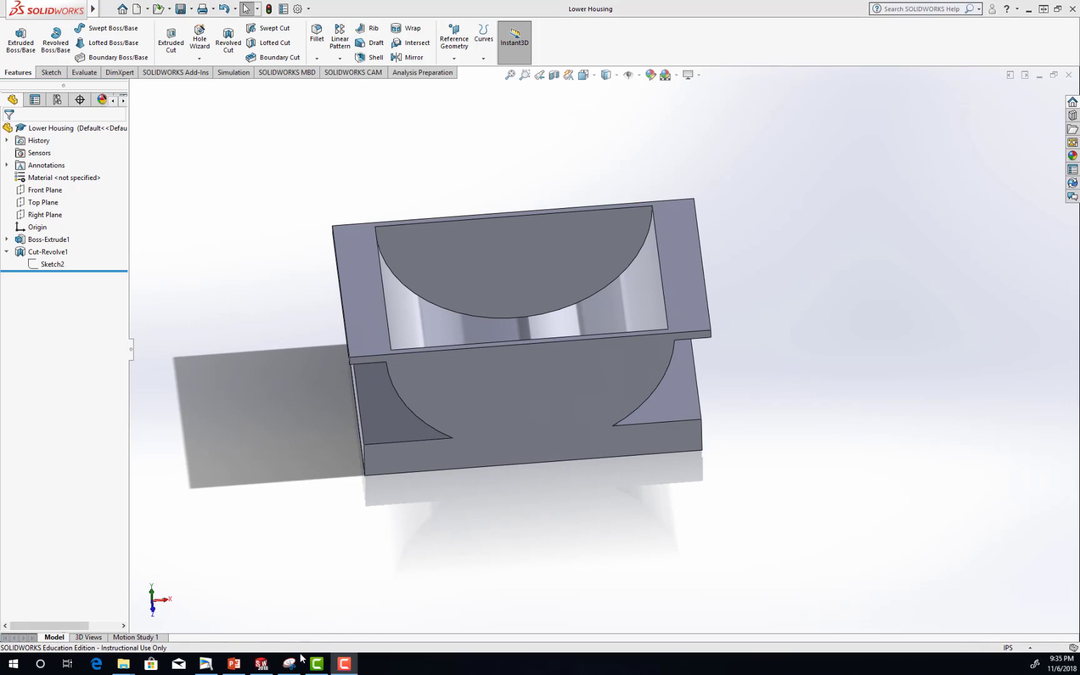
Check Figure 100 and the finished Lower Housing model in PowerPoint, and return to SOLIDWORKS.
{"action": "left_click", "coordinate": [234, 663]}
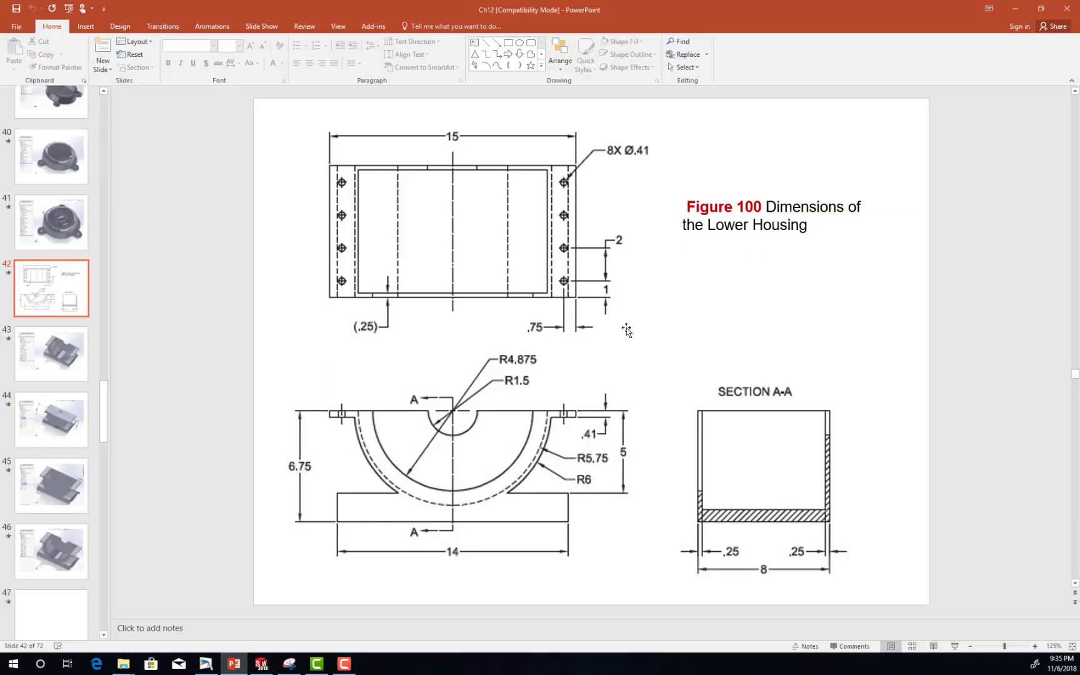
{"action": "scroll", "coordinate": [627, 330], "scroll_direction": "down", "scroll_amount": 2}
{"action": "scroll", "coordinate": [627, 330], "scroll_direction": "up", "scroll_amount": 1}
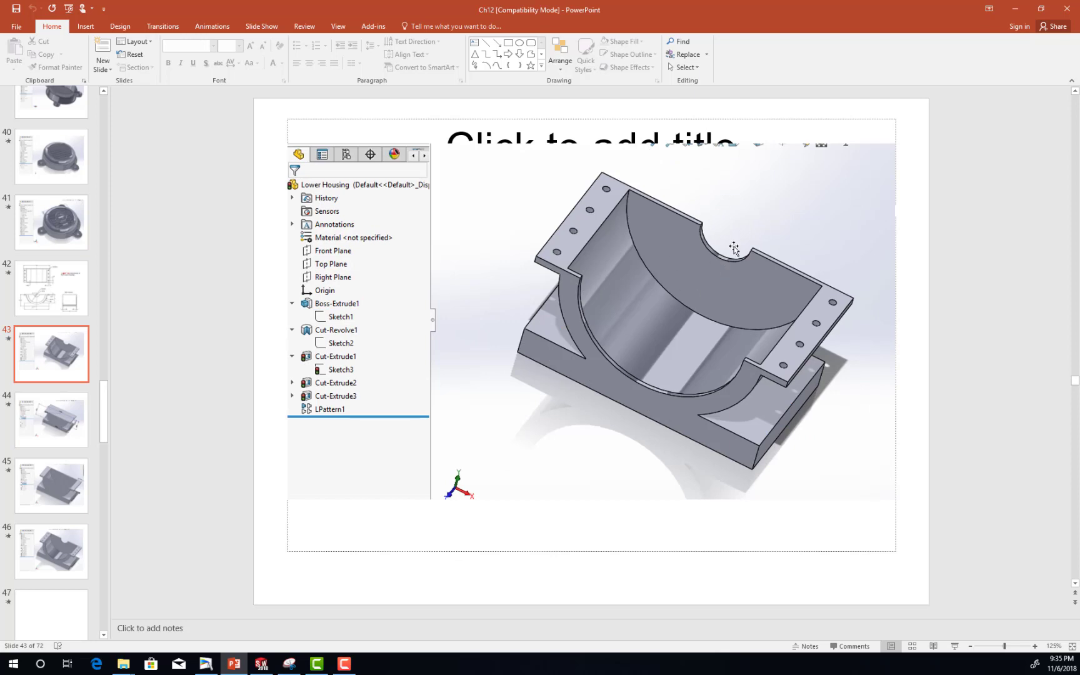
{"action": "scroll", "coordinate": [719, 253], "scroll_direction": "up", "scroll_amount": 1}
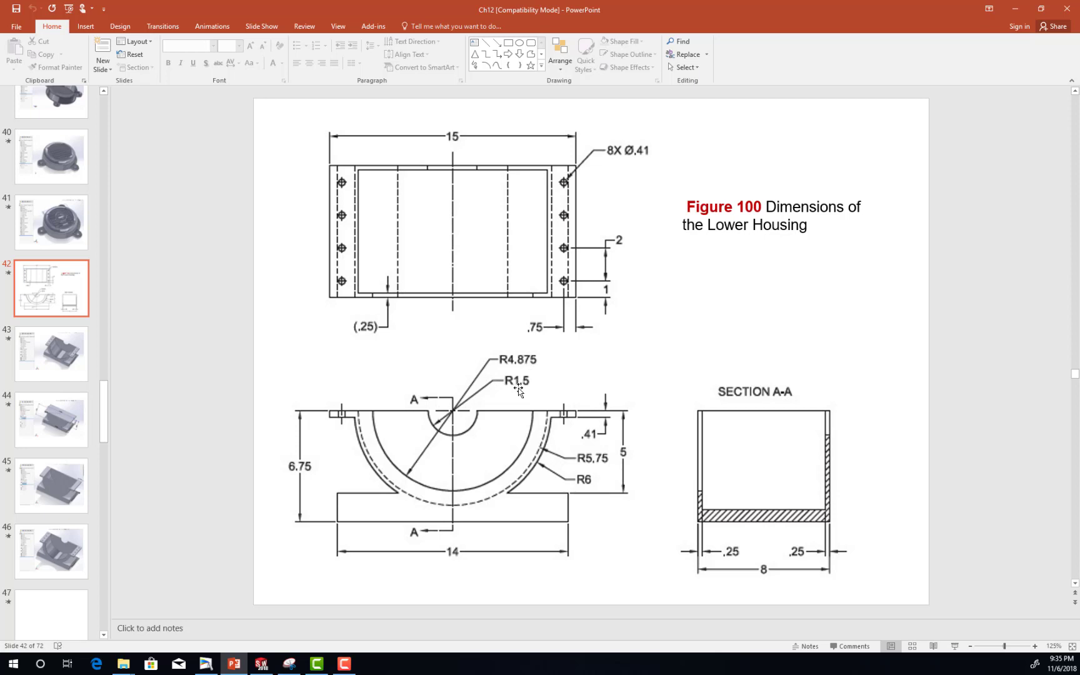
{"action": "left_click", "coordinate": [260, 666]}
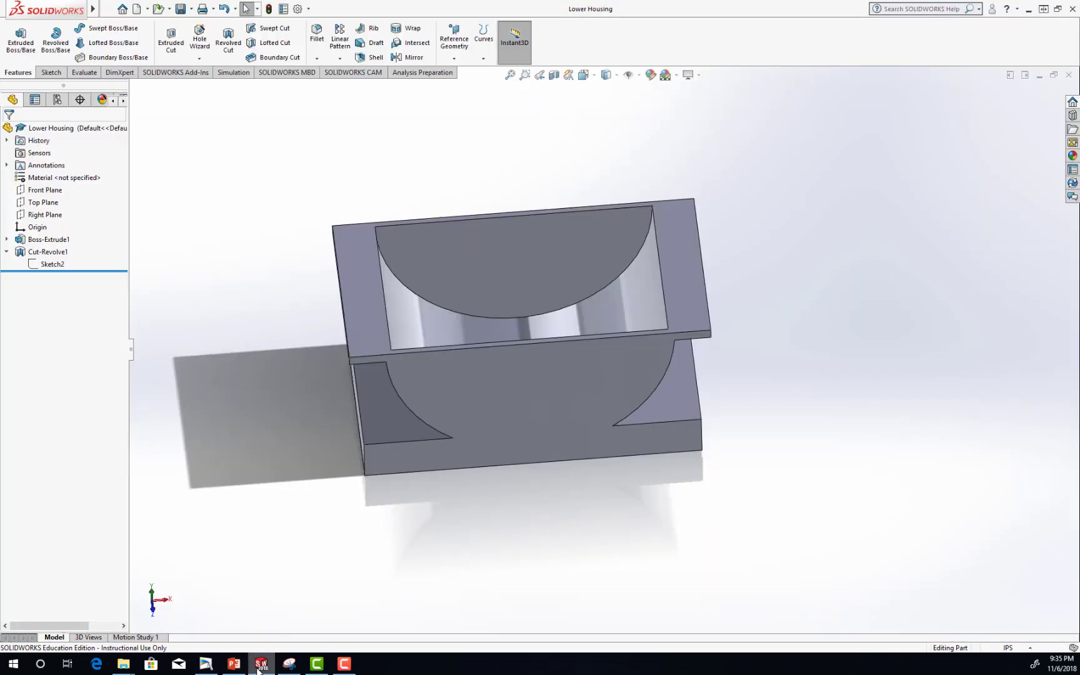
Orient the part to the Front view and start a sketch on the housing's front face.
{"action": "left_click", "coordinate": [592, 79]}
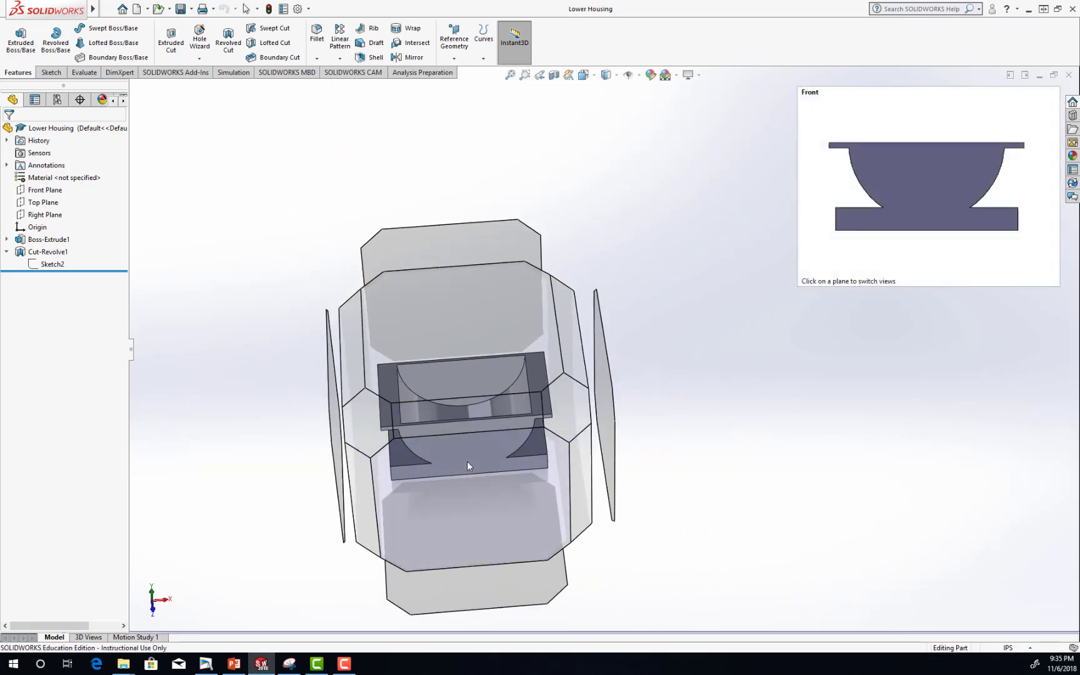
{"action": "left_click", "coordinate": [594, 76]}
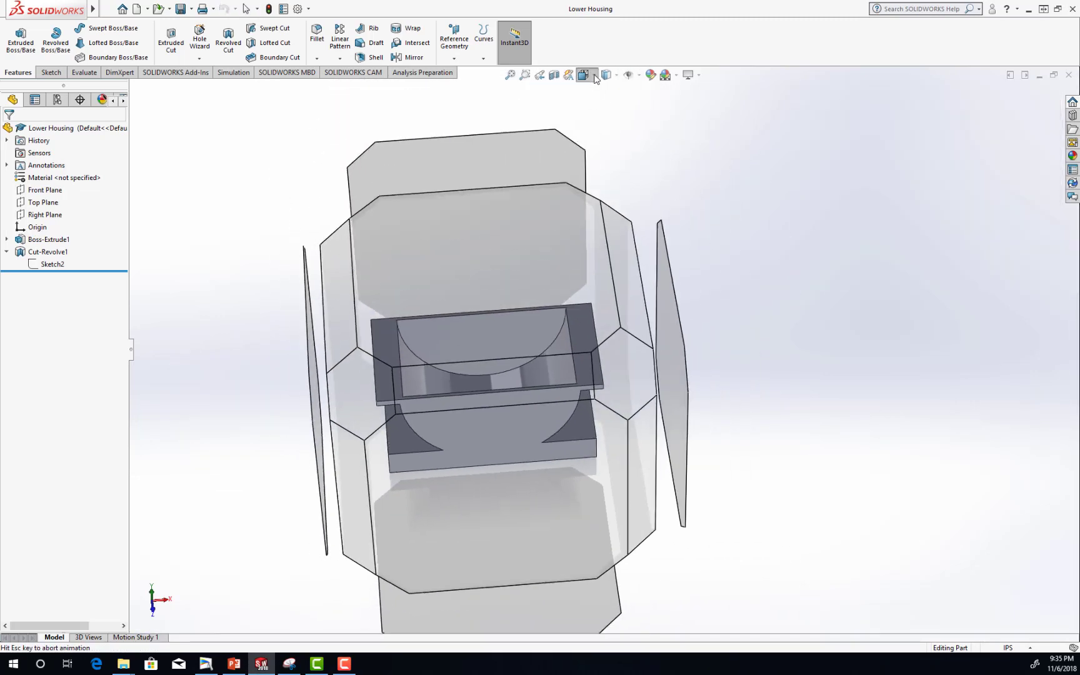
{"action": "left_click", "coordinate": [601, 122]}
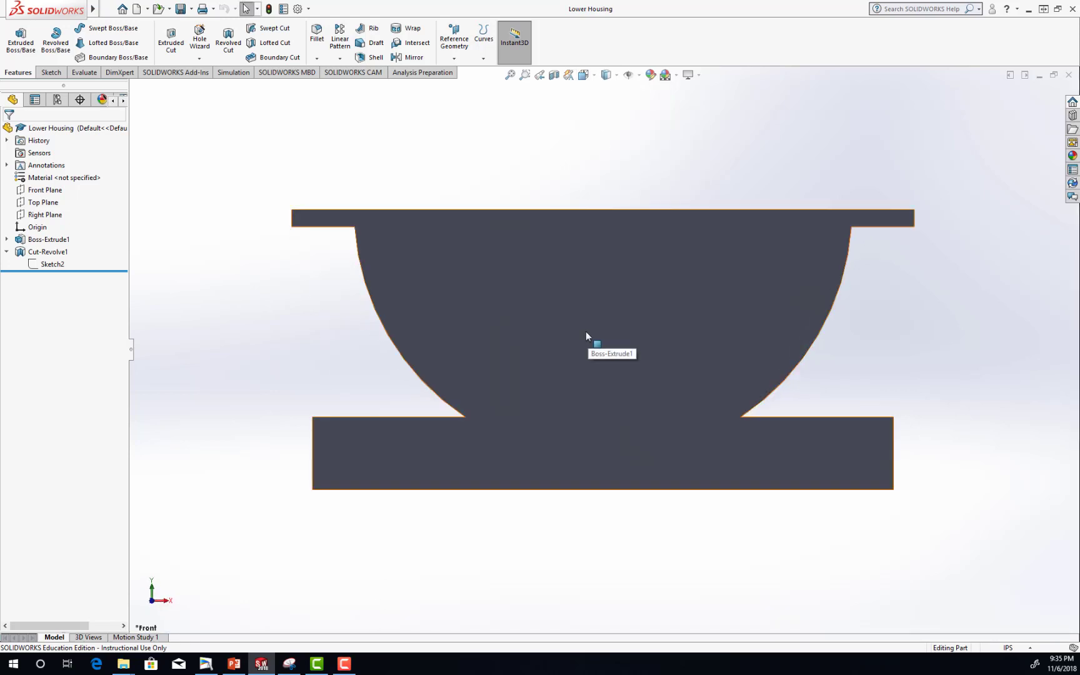
{"action": "left_click", "coordinate": [51, 72]}
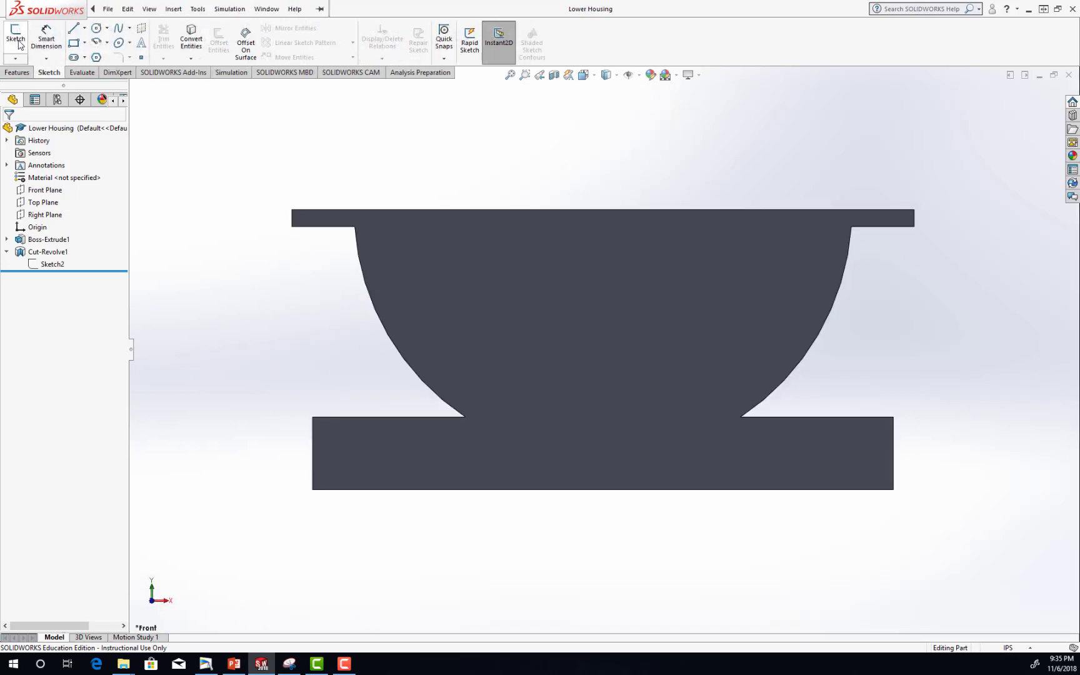
{"action": "left_click", "coordinate": [17, 40]}
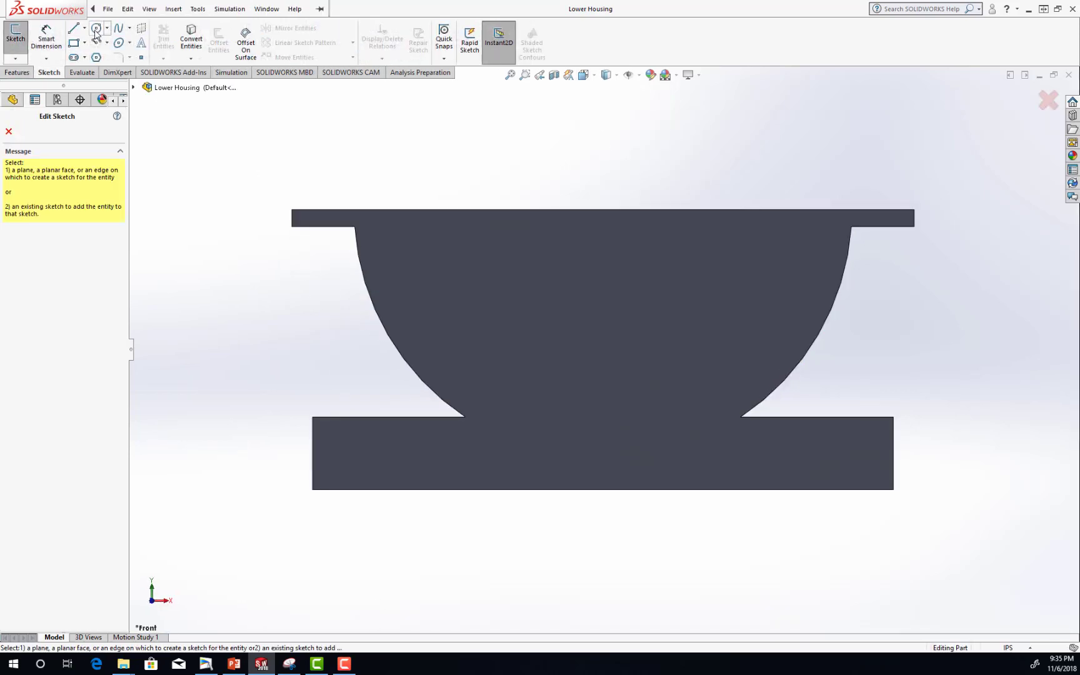
{"action": "left_click", "coordinate": [450, 272]}
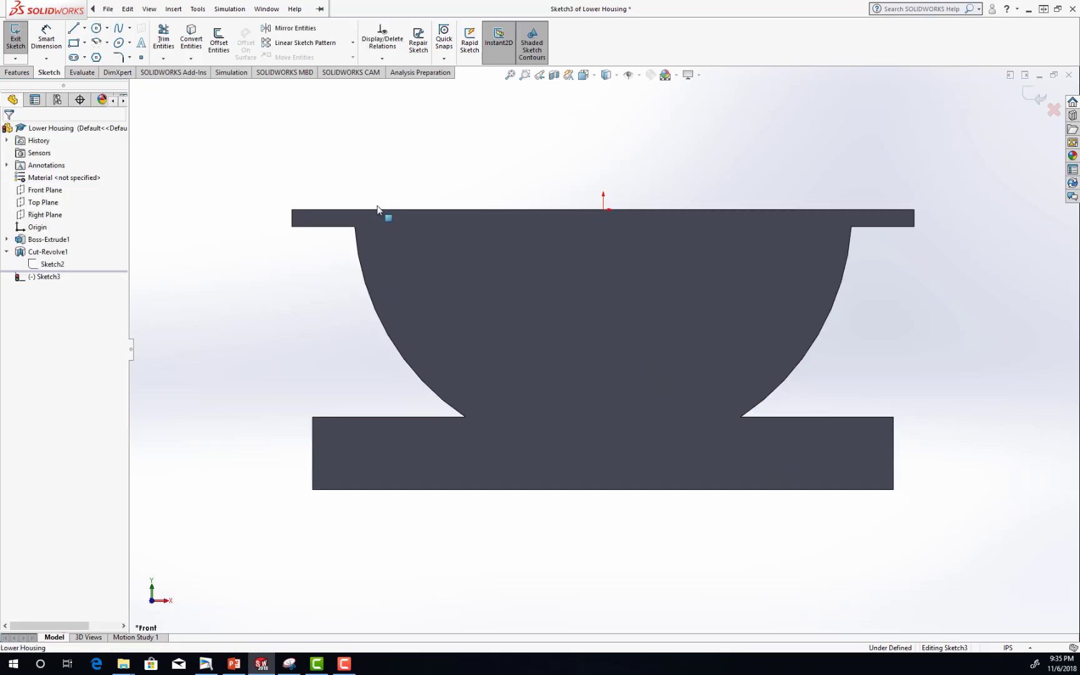
Sketch a circle with a radius of about 4.12 in centred on the origin at the flange's top edge.
{"action": "left_click", "coordinate": [97, 29]}
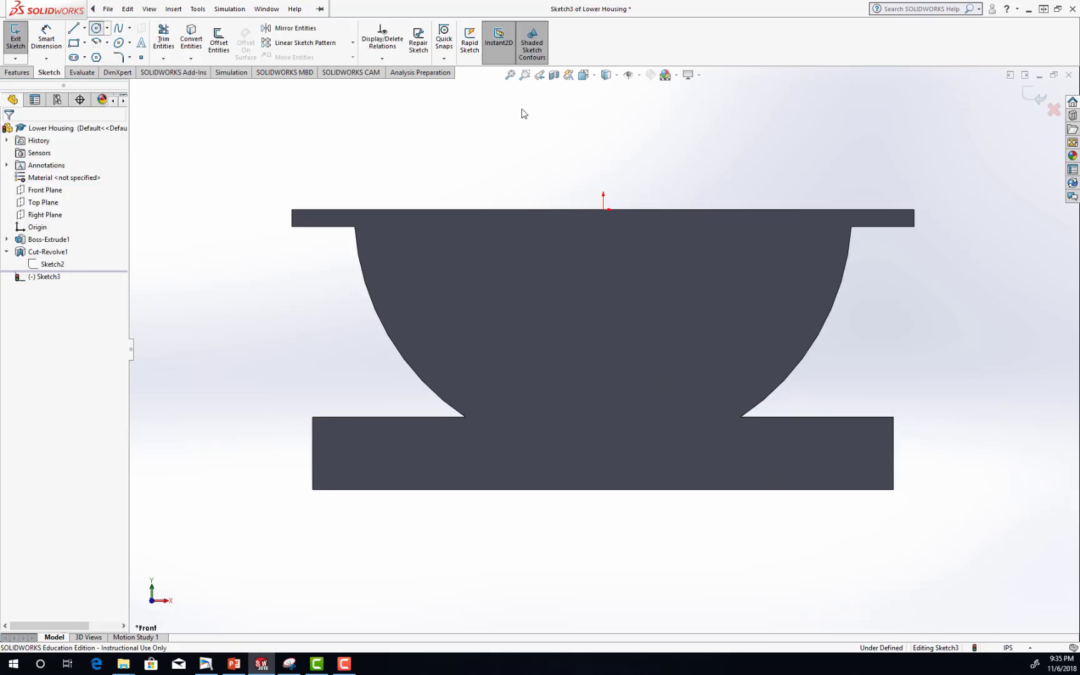
{"action": "left_click", "coordinate": [603, 210]}
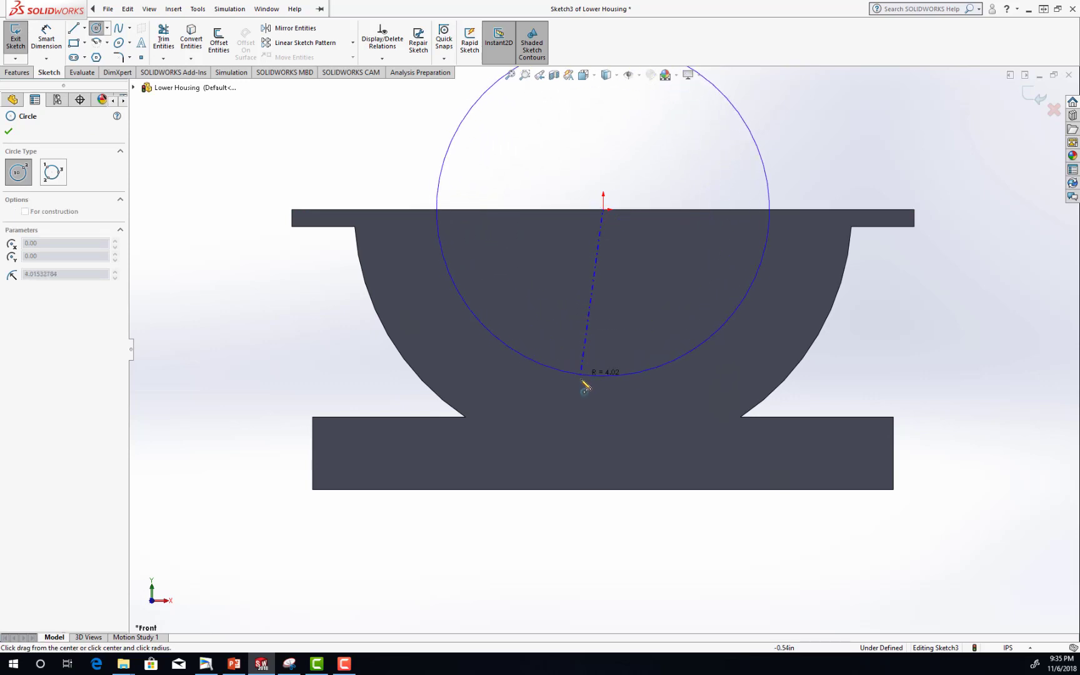
{"action": "left_click", "coordinate": [583, 378]}
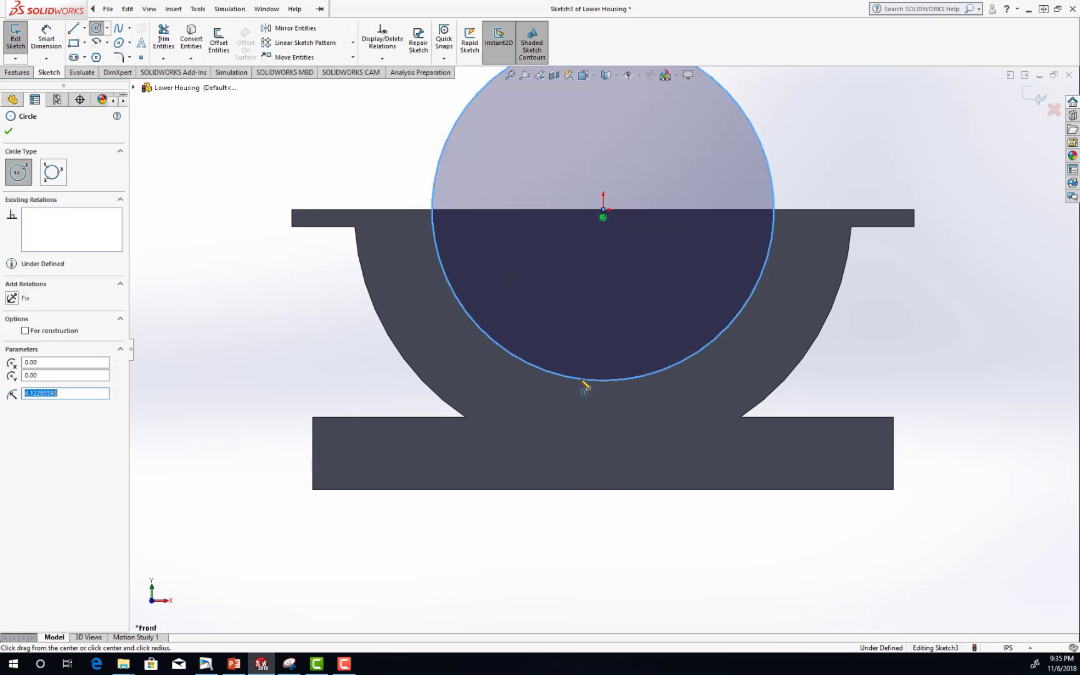
{"action": "left_click", "coordinate": [8, 133]}
Dimension the circle's diameter as 4.875*2 in.
{"action": "left_click", "coordinate": [47, 34]}
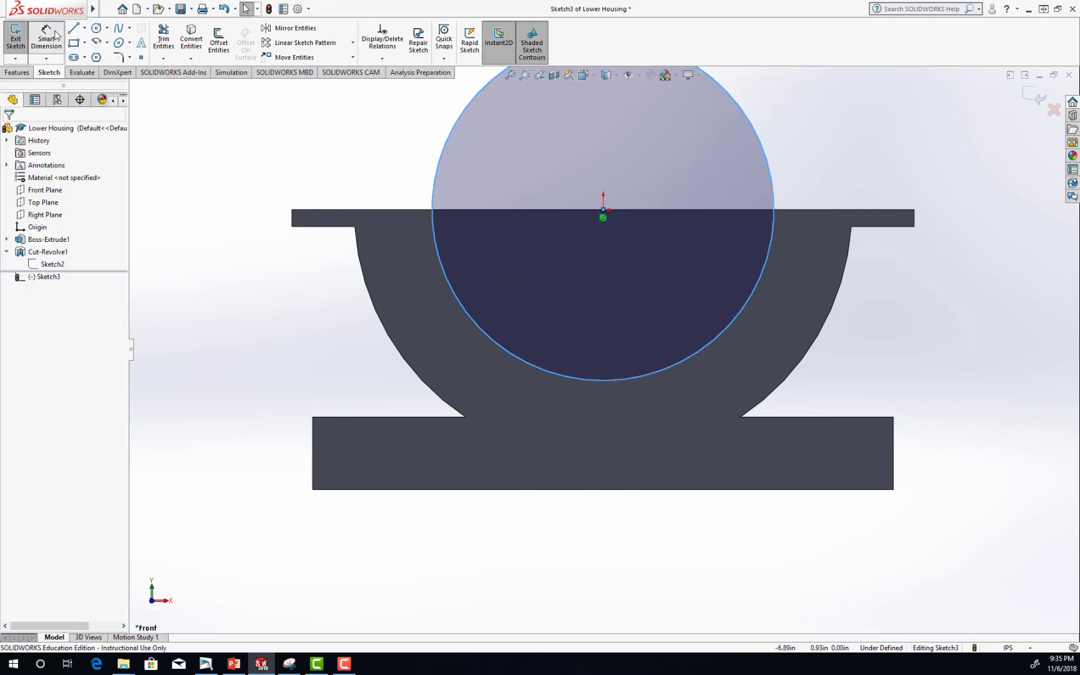
{"action": "left_click", "coordinate": [768, 160]}
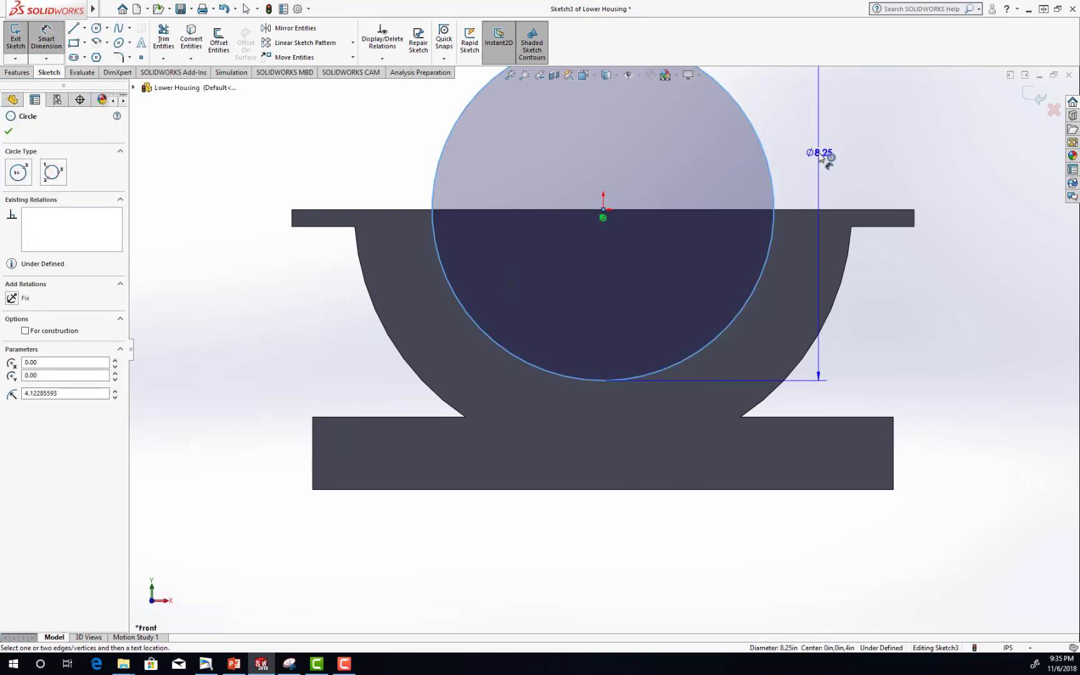
{"action": "left_click", "coordinate": [821, 156]}
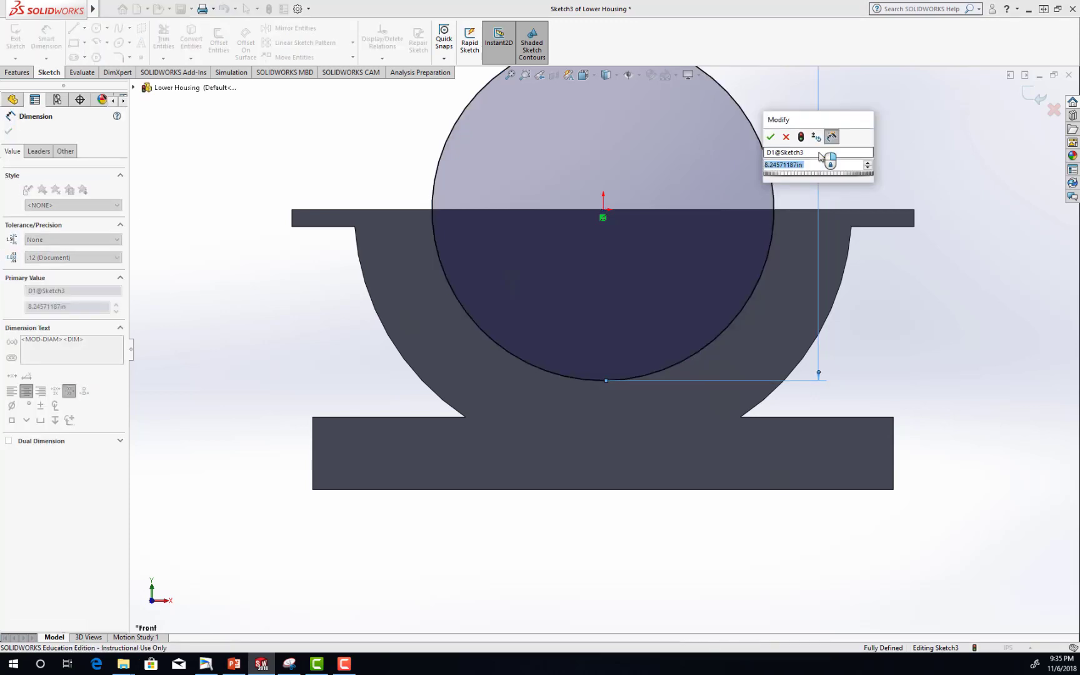
{"action": "type", "text": "4.875"}
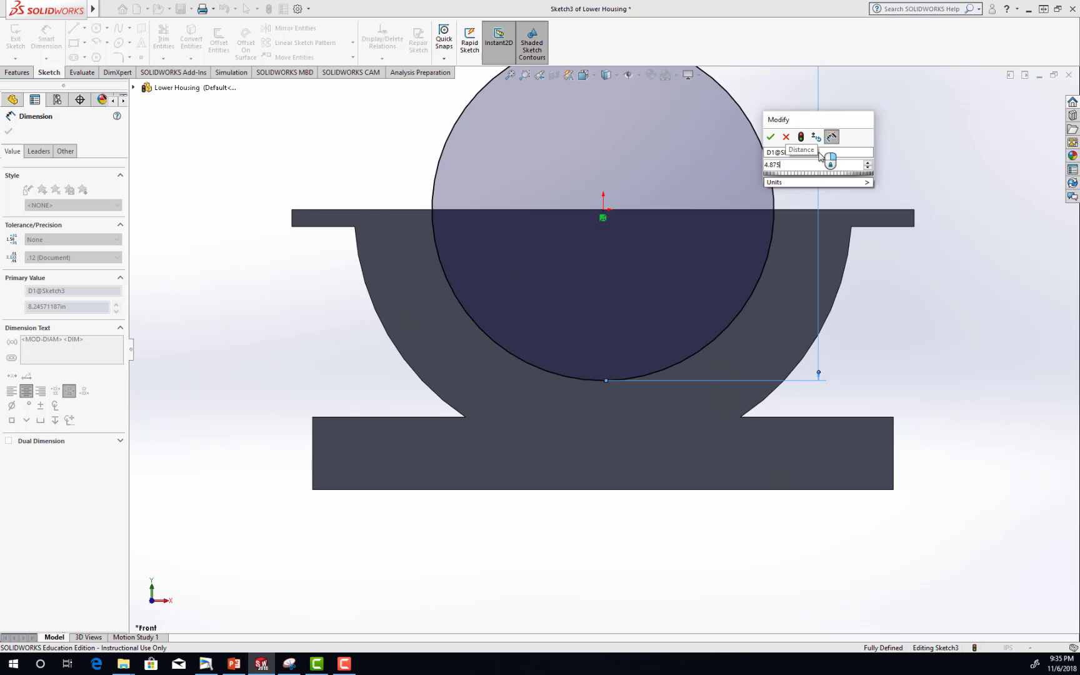
{"action": "type", "text": "*2"}
{"action": "key", "text": "Return"}
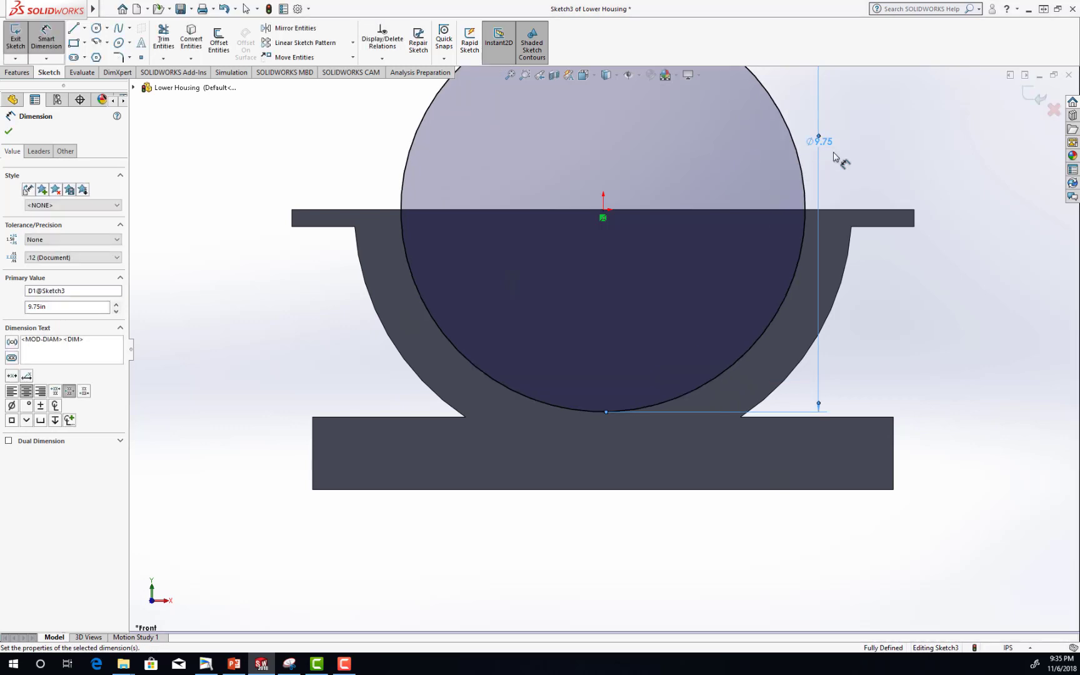
{"action": "key", "text": "f"}
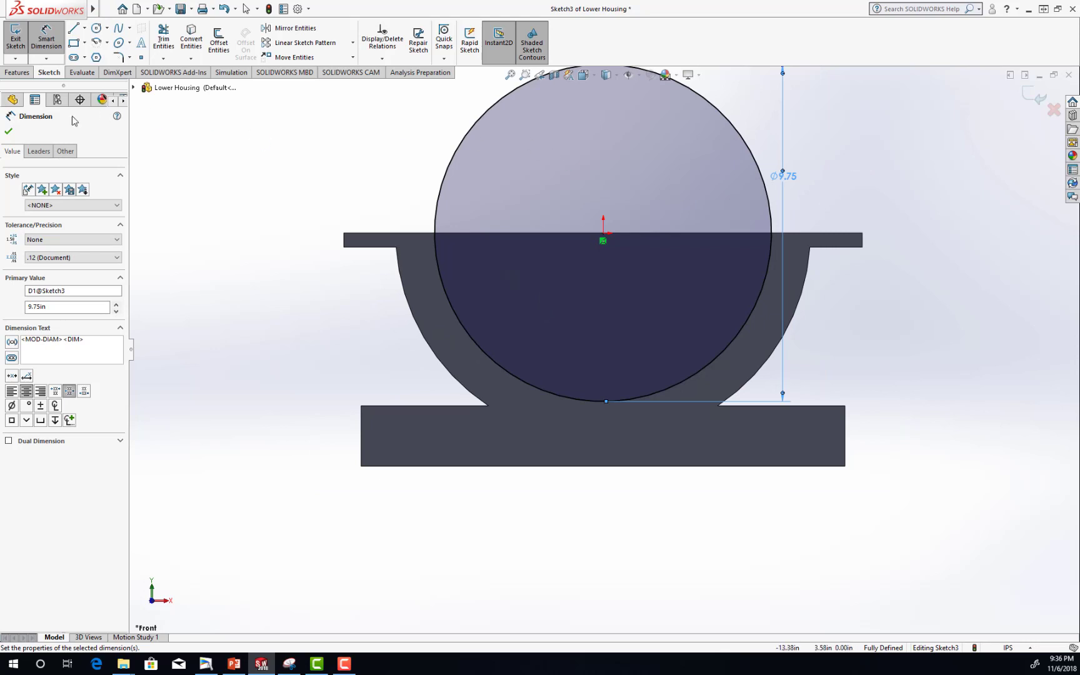
{"action": "left_click", "coordinate": [8, 132]}
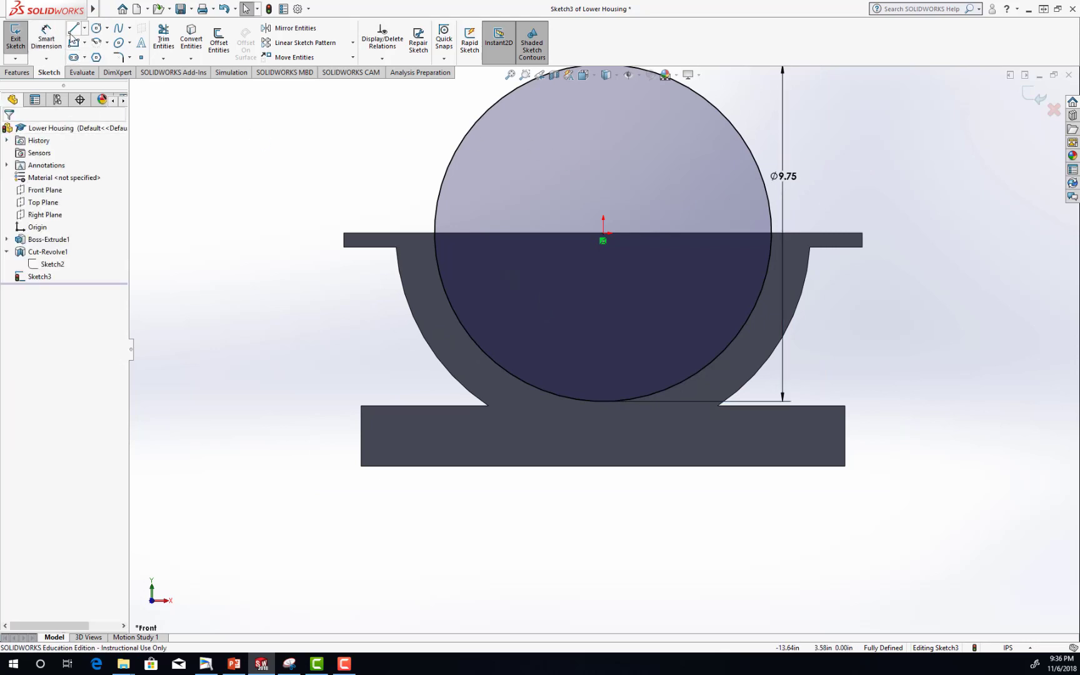
Draw a horizontal line across the circle through its centre, from one side of the circle to the other.
{"action": "key", "text": "l"}
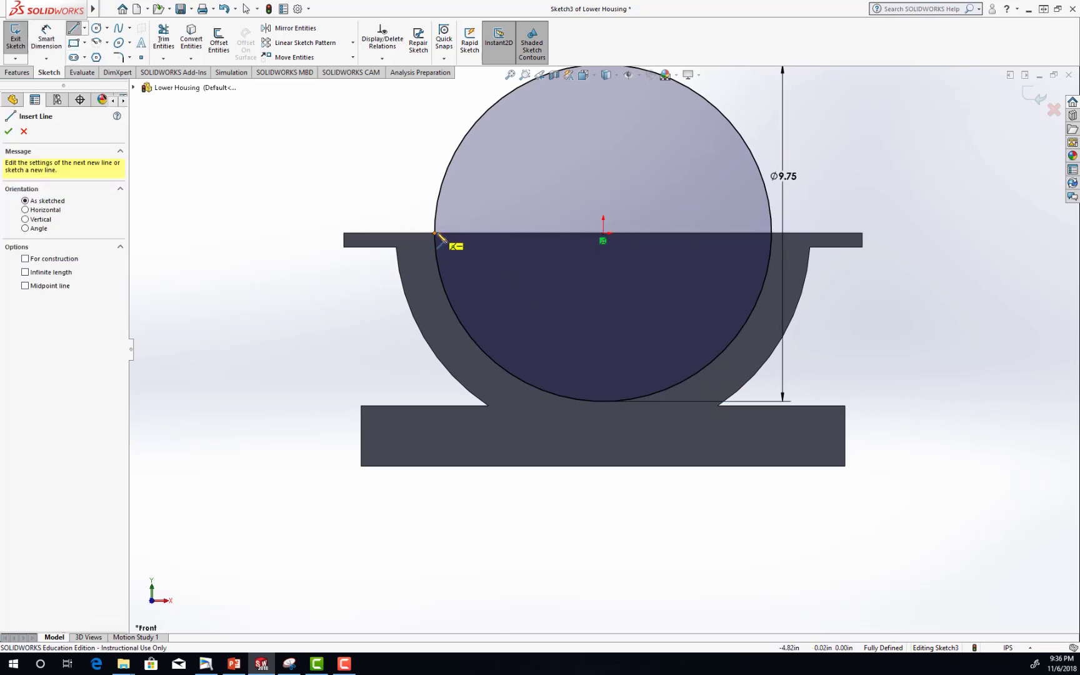
{"action": "left_click", "coordinate": [436, 233]}
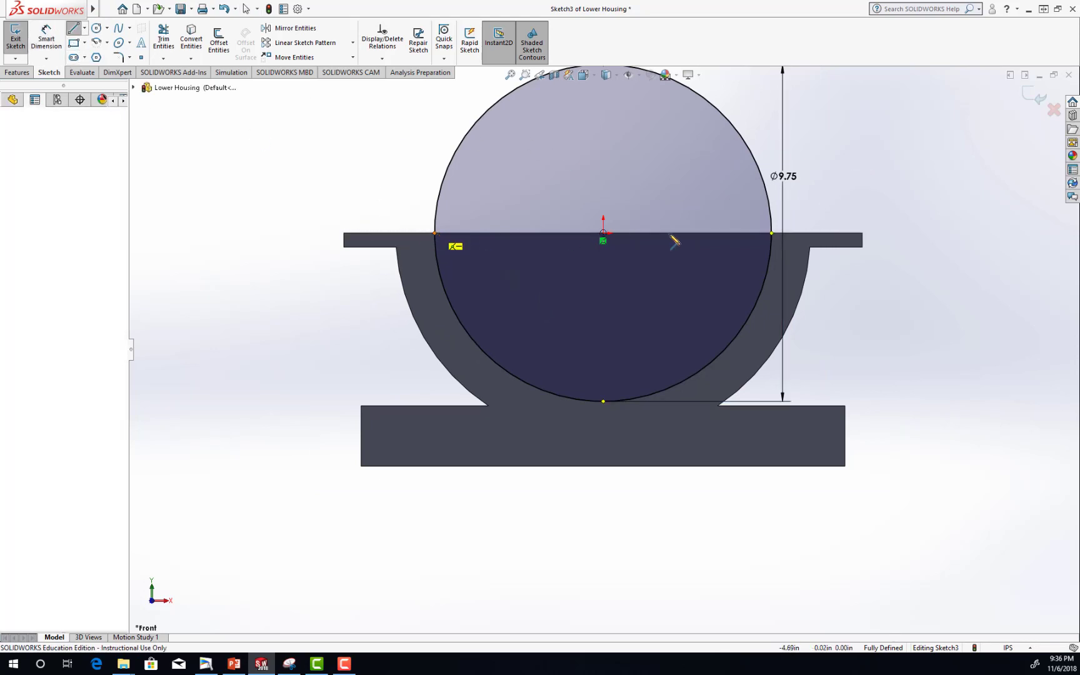
{"action": "left_click", "coordinate": [772, 233]}
{"action": "key", "text": "Escape"}
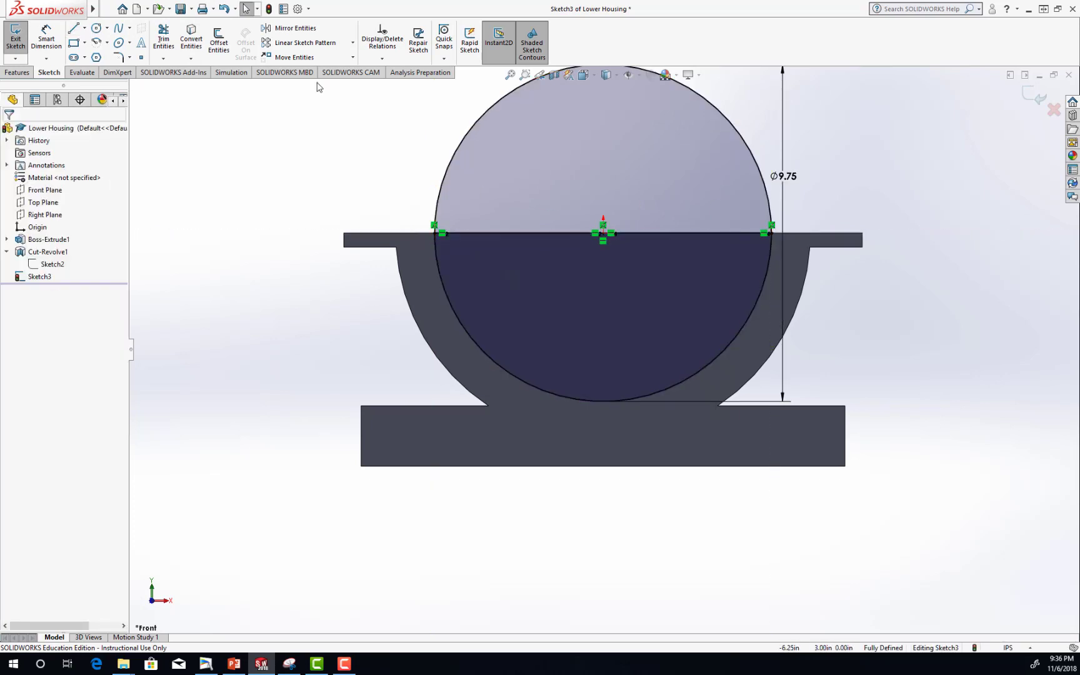
Trim away the circle's upper half above the horizontal line and save the part.
{"action": "left_click", "coordinate": [163, 39]}
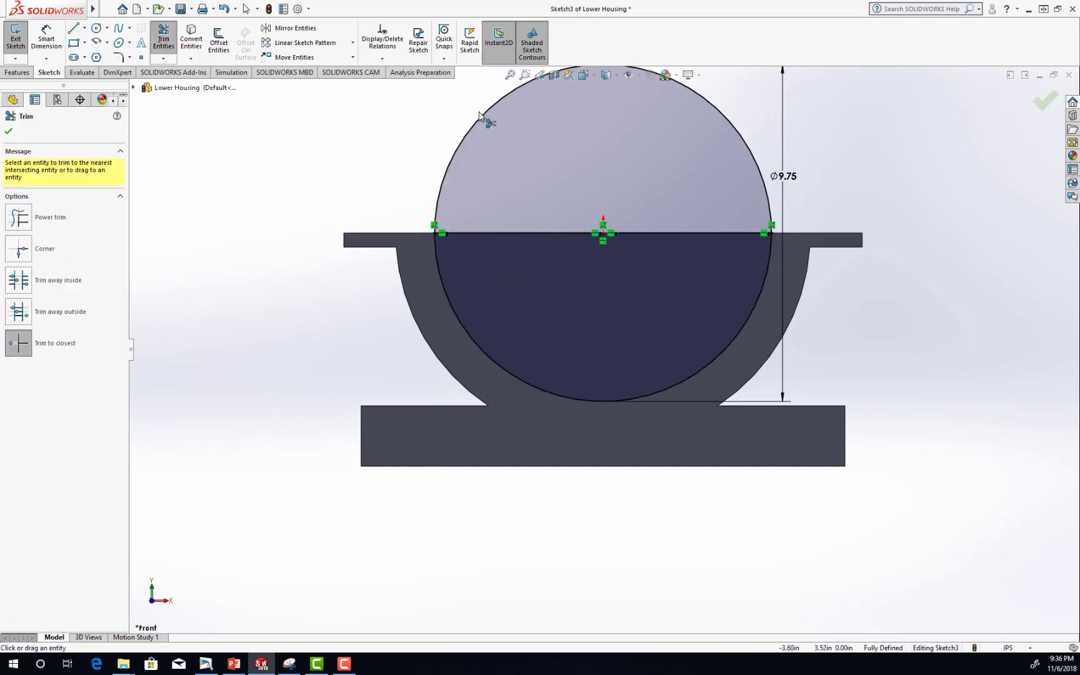
{"action": "left_click", "coordinate": [483, 113]}
{"action": "left_click", "coordinate": [9, 131]}
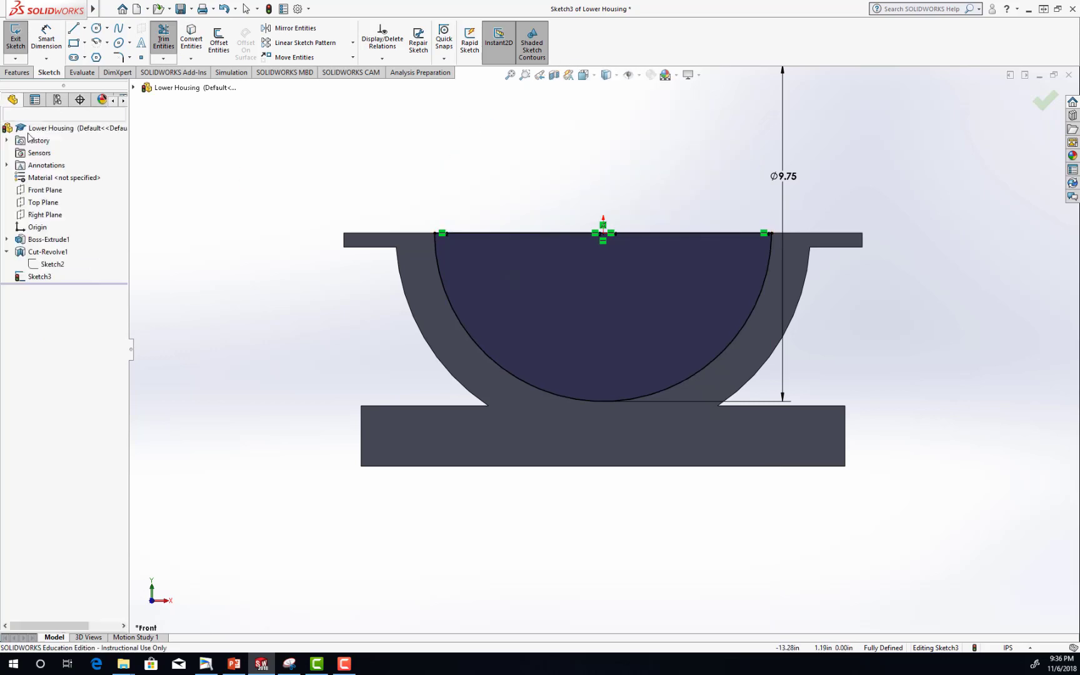
{"action": "middle_click_drag", "start_coordinate": [866, 180], "coordinate": [857, 214]}
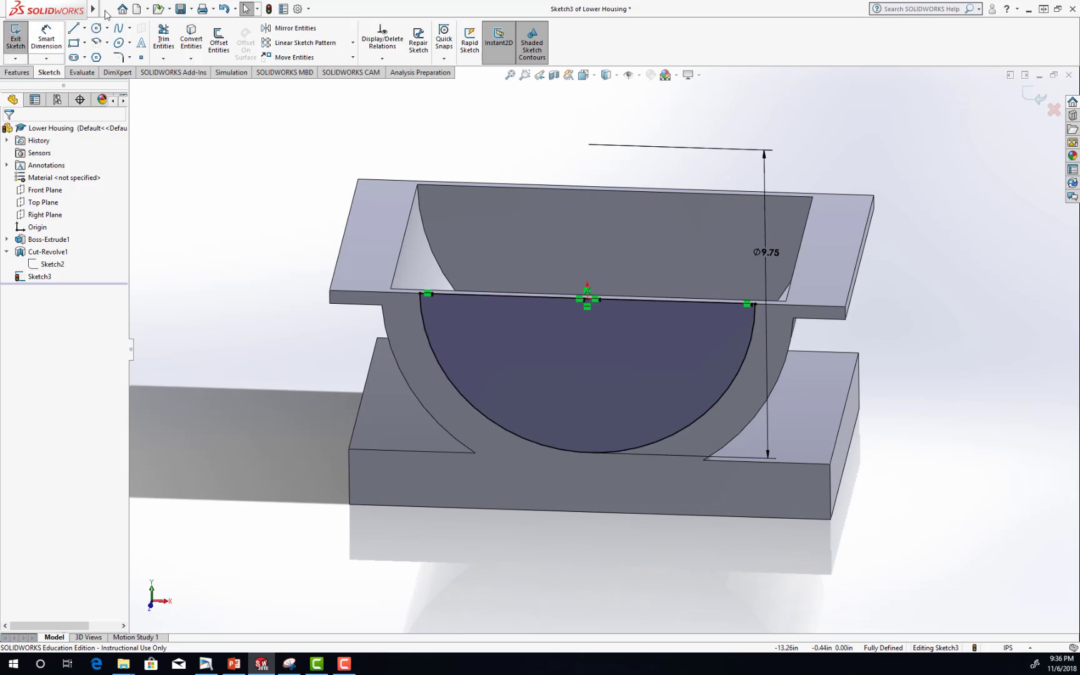
{"action": "left_click", "coordinate": [180, 10]}
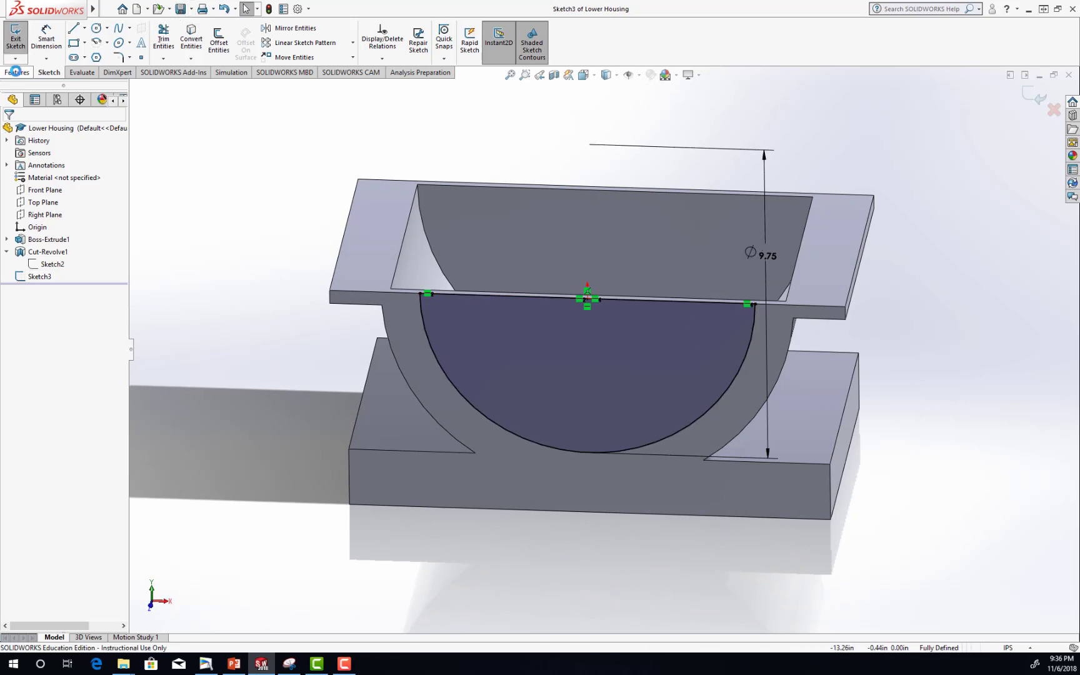
Cut the semicircular profile through the housing's front wall with an Extruded Cut ending Up To Next.
{"action": "left_click", "coordinate": [18, 72]}
{"action": "left_click", "coordinate": [170, 41]}
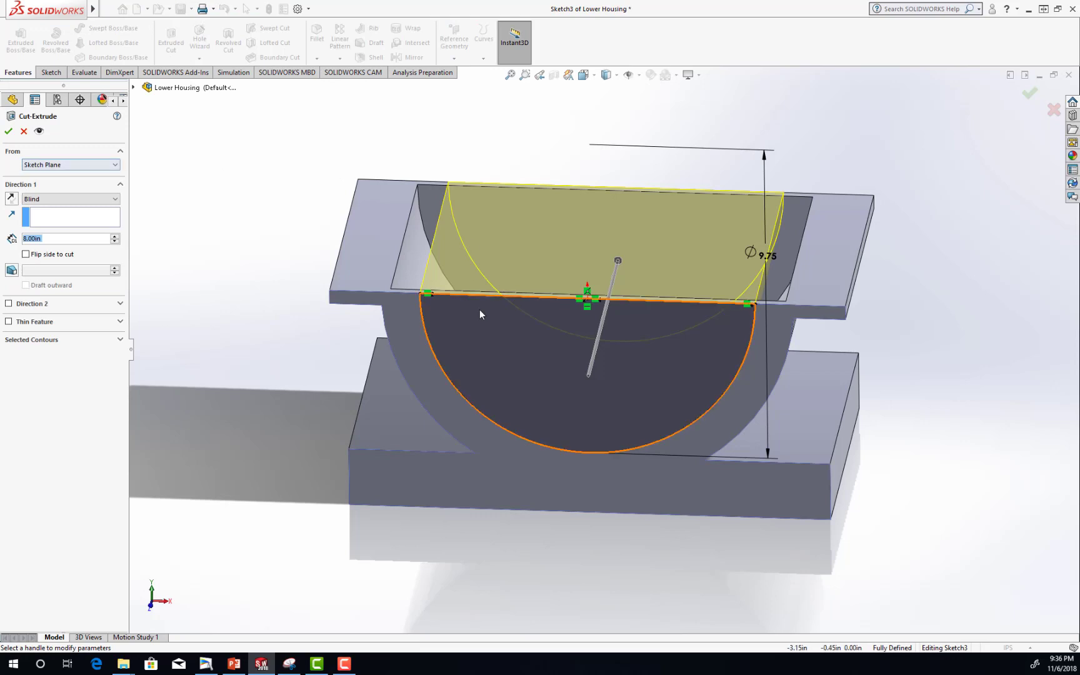
{"action": "middle_click_drag", "start_coordinate": [880, 282], "coordinate": [881, 300]}
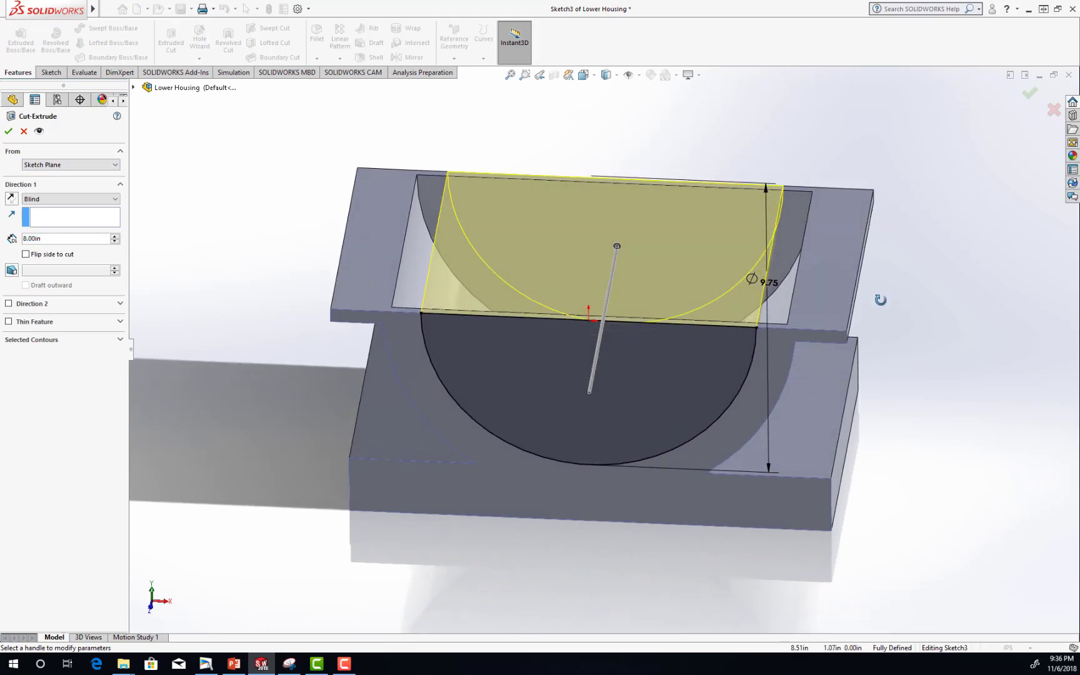
{"action": "left_click", "coordinate": [62, 199]}
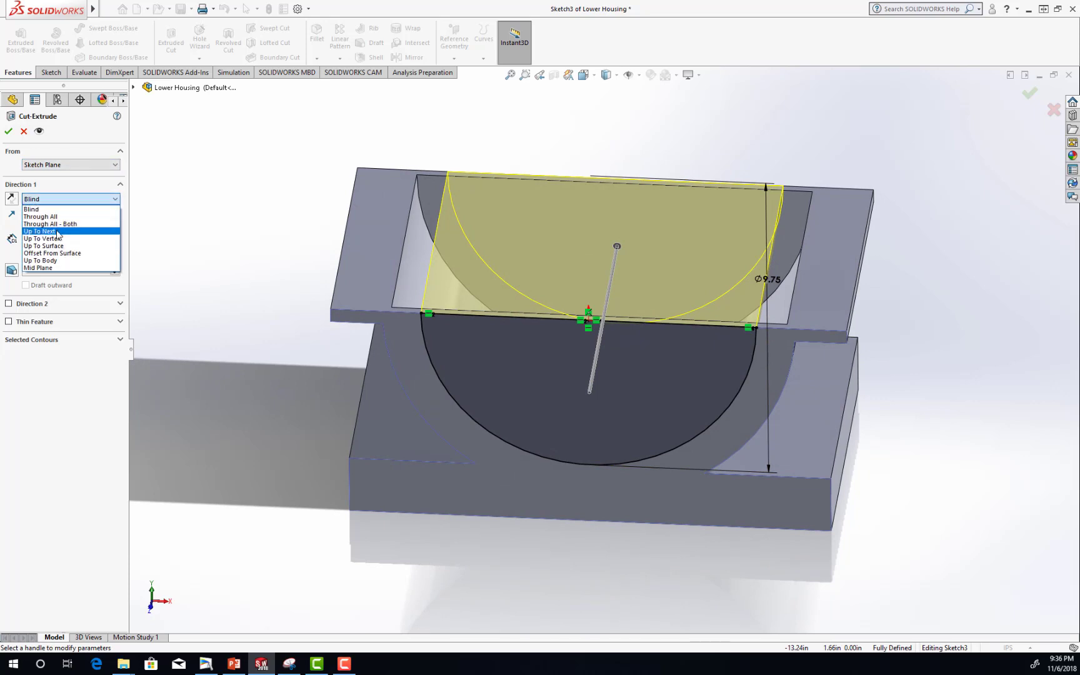
{"action": "left_click", "coordinate": [56, 231]}
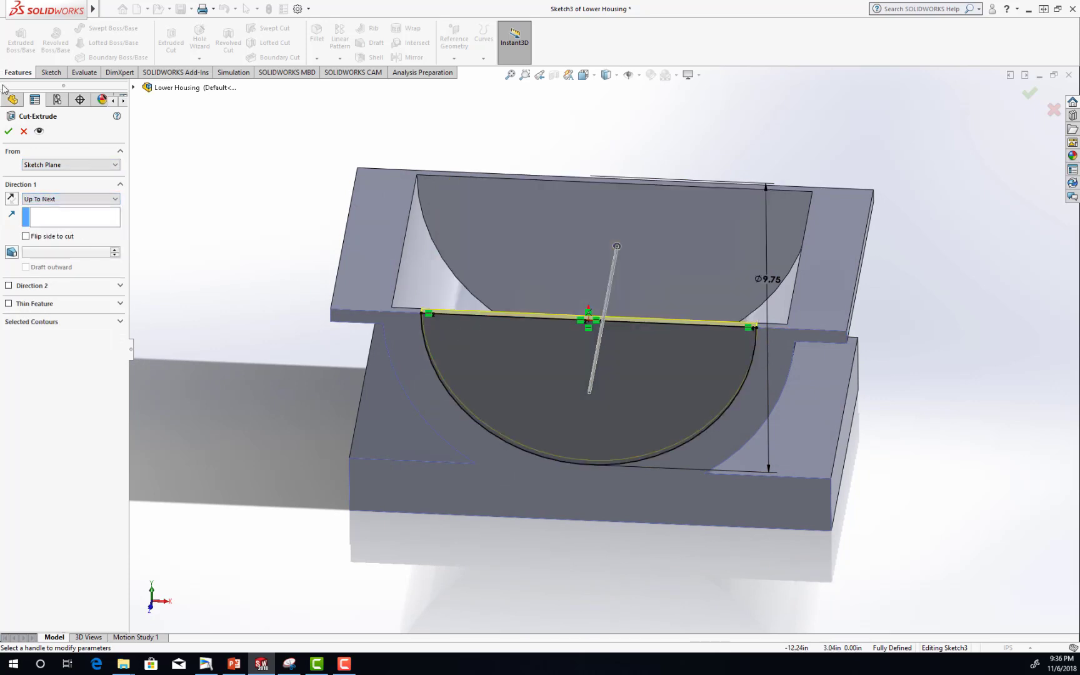
{"action": "left_click", "coordinate": [8, 131]}
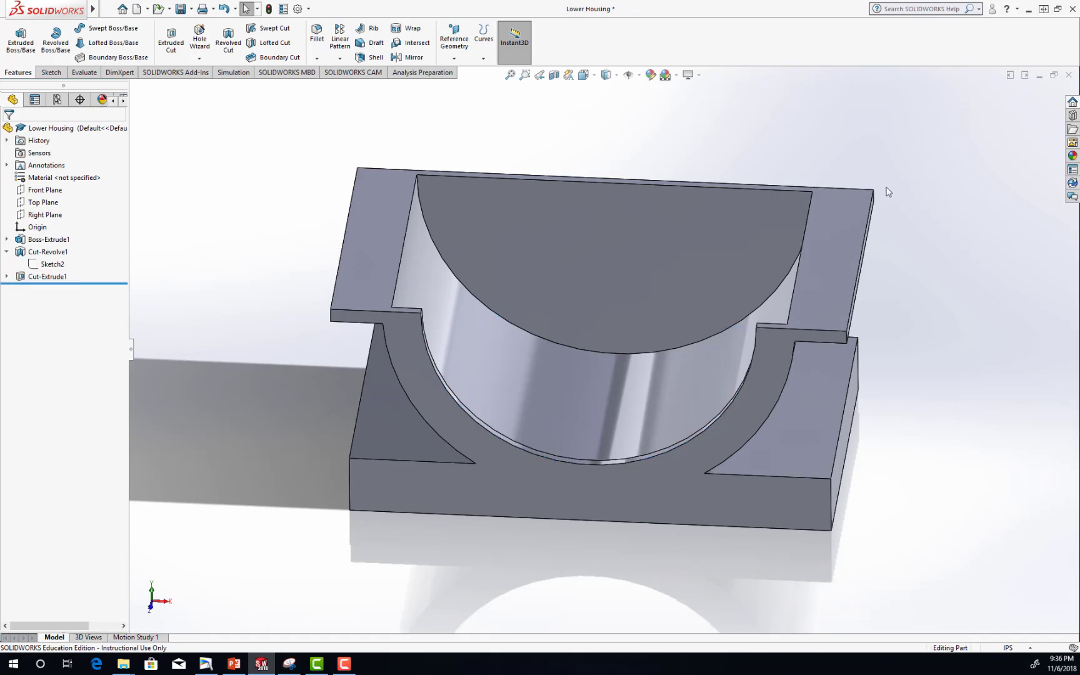
Sketch a circle with a radius of about 1.21 in on the back wall's outer face, centred on the origin.
{"action": "middle_click_drag", "start_coordinate": [888, 187], "coordinate": [639, 379]}
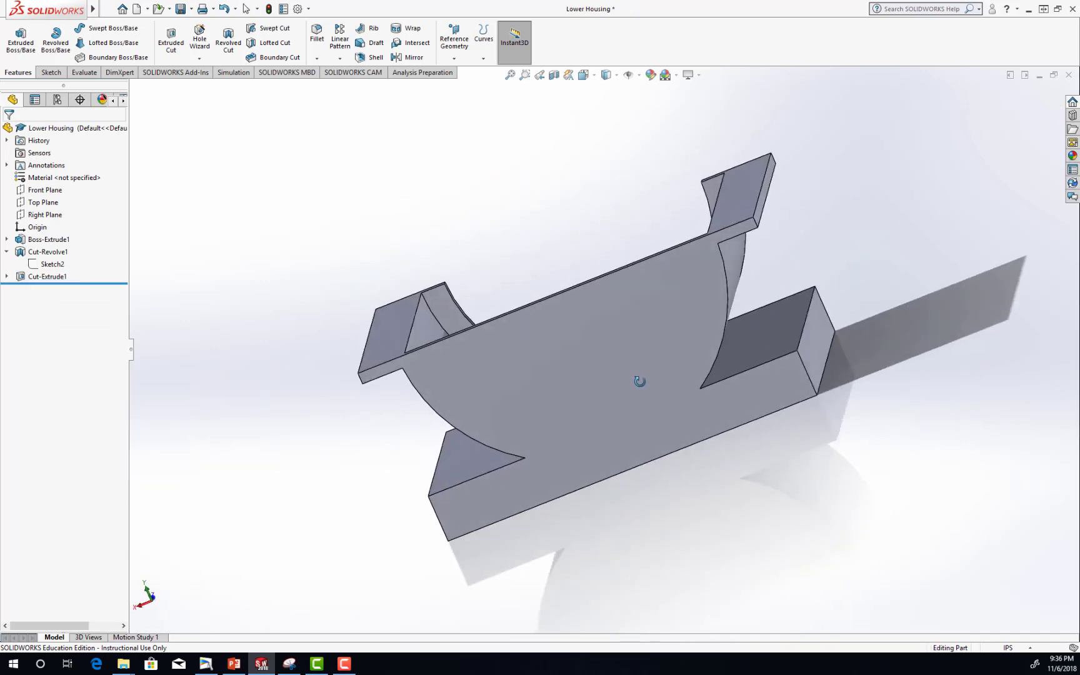
{"action": "left_click", "coordinate": [585, 75]}
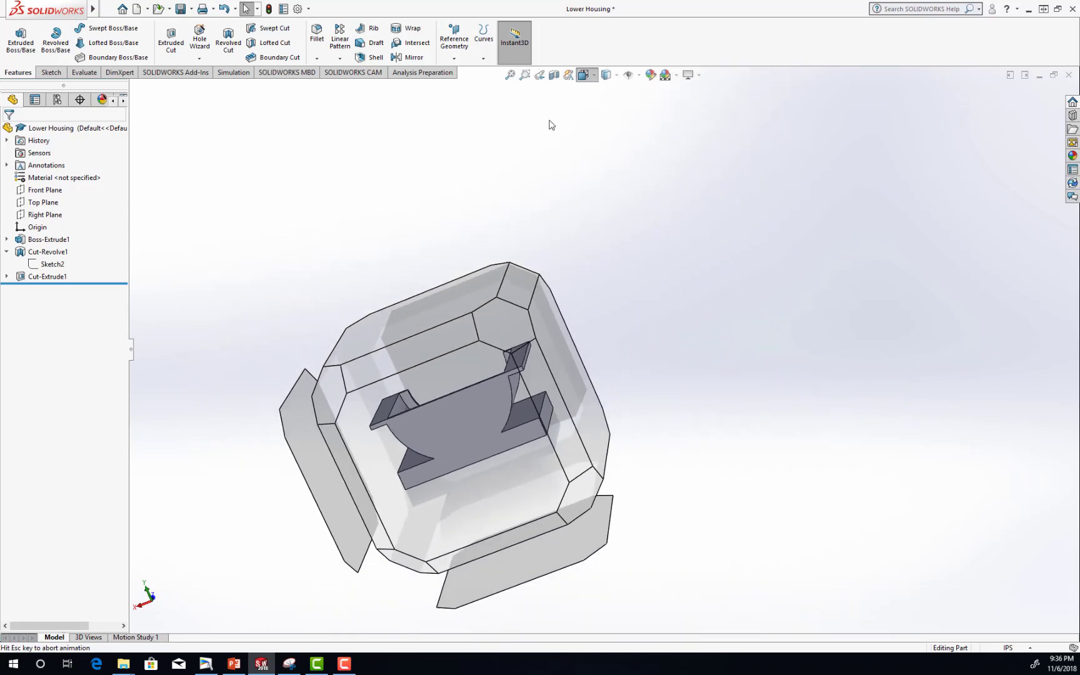
{"action": "left_click", "coordinate": [436, 376]}
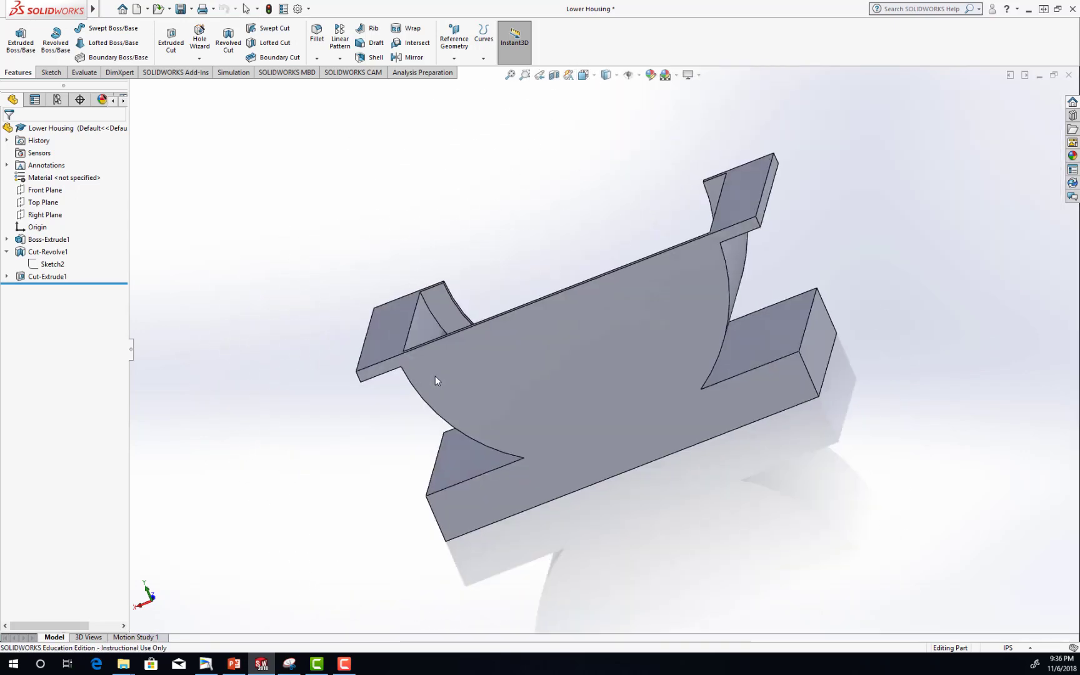
{"action": "left_click", "coordinate": [51, 72]}
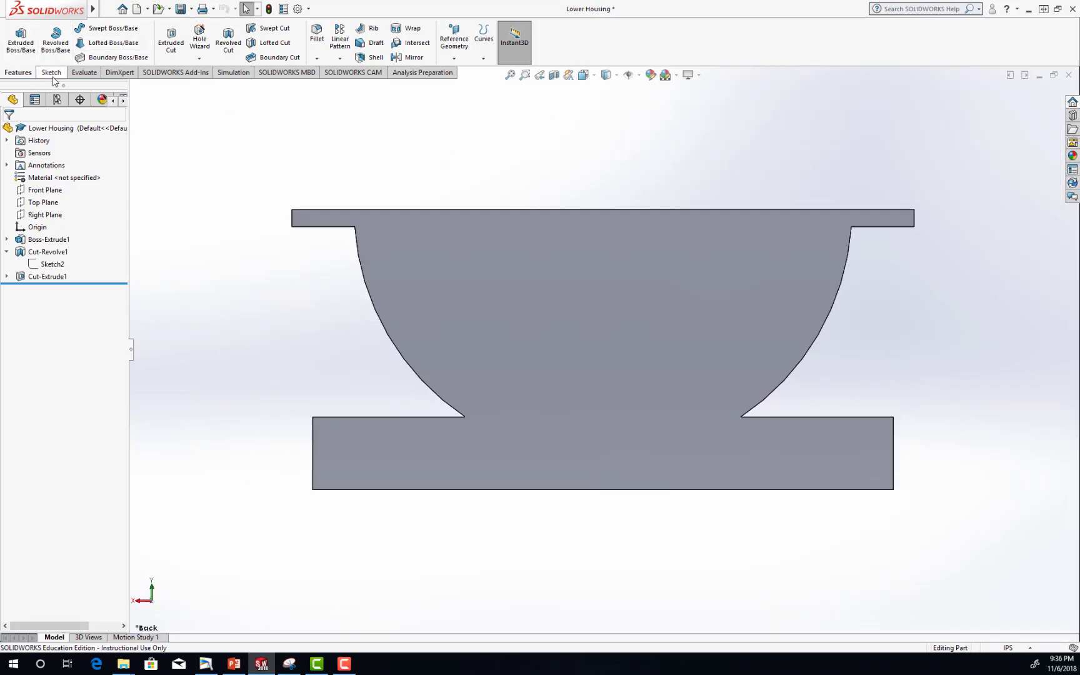
{"action": "left_click", "coordinate": [15, 35]}
{"action": "mouse_move", "coordinate": [75, 14]}
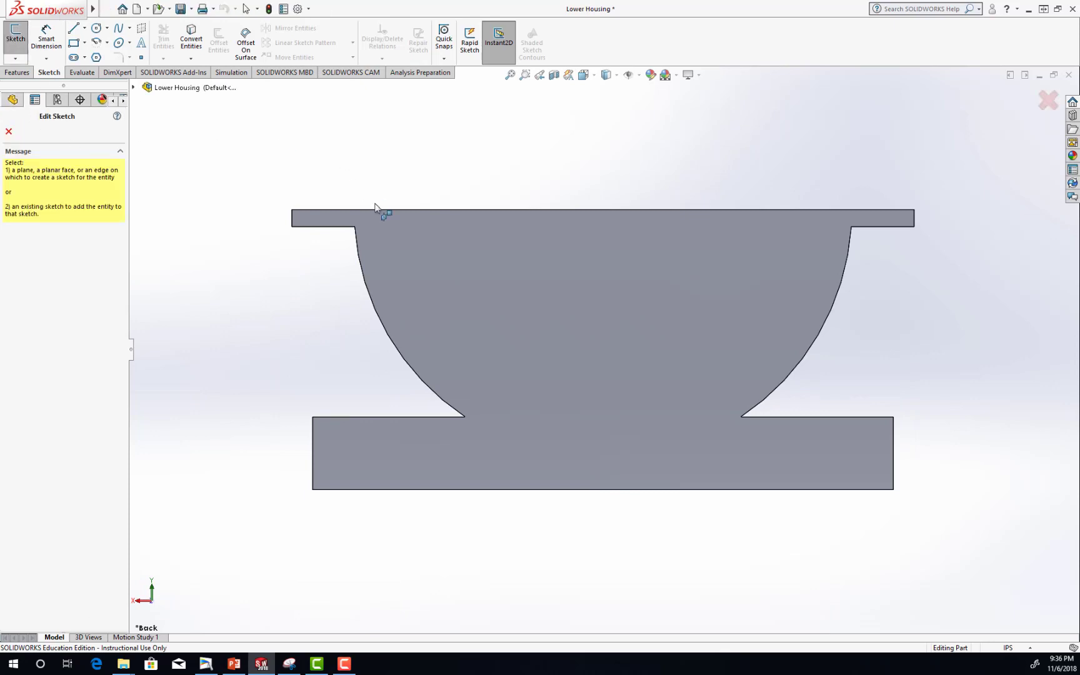
{"action": "left_click", "coordinate": [415, 244]}
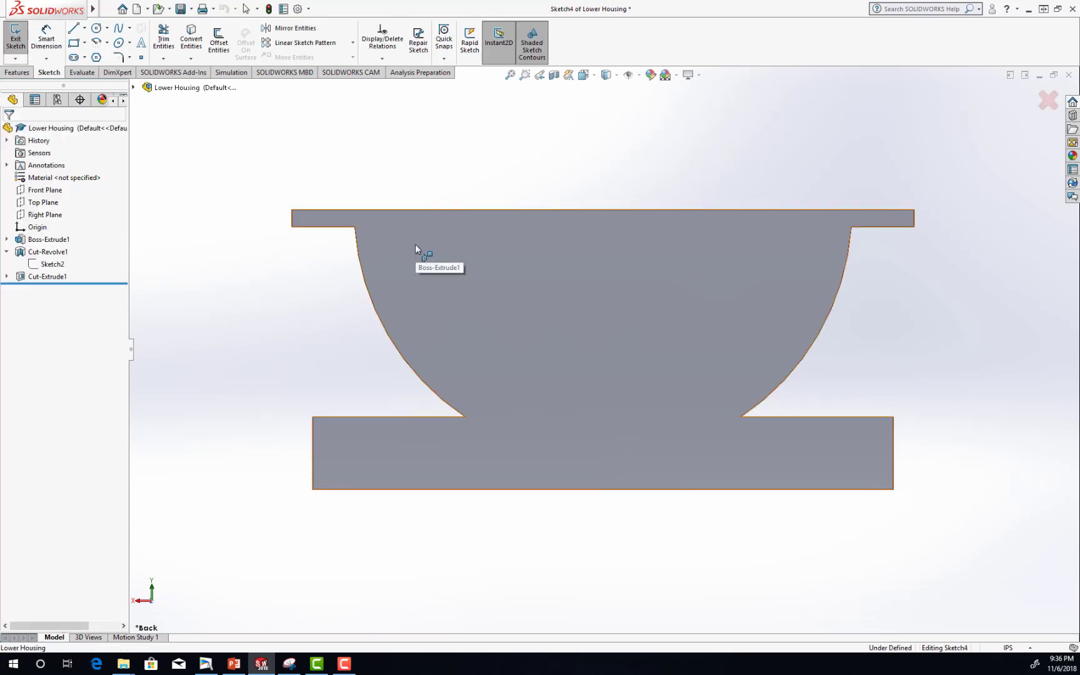
{"action": "left_click", "coordinate": [96, 28]}
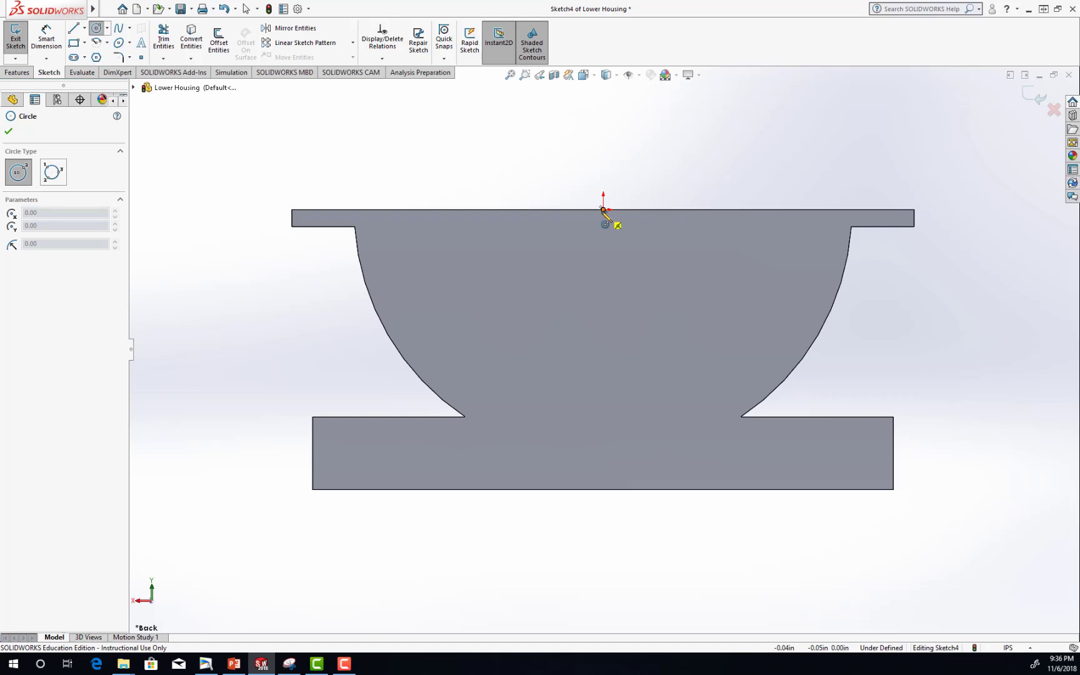
{"action": "left_click", "coordinate": [603, 210]}
{"action": "left_click", "coordinate": [605, 259]}
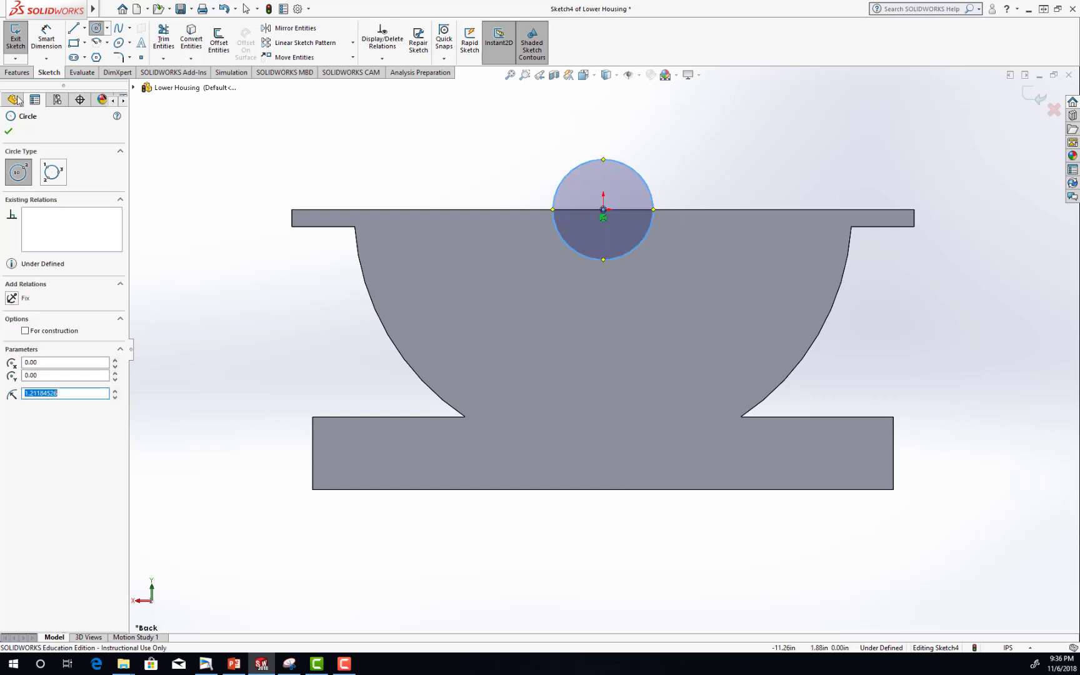
{"action": "left_click", "coordinate": [8, 132]}
Dimension the diameter of the circle on the back wall as 3 in.
{"action": "left_click", "coordinate": [52, 40]}
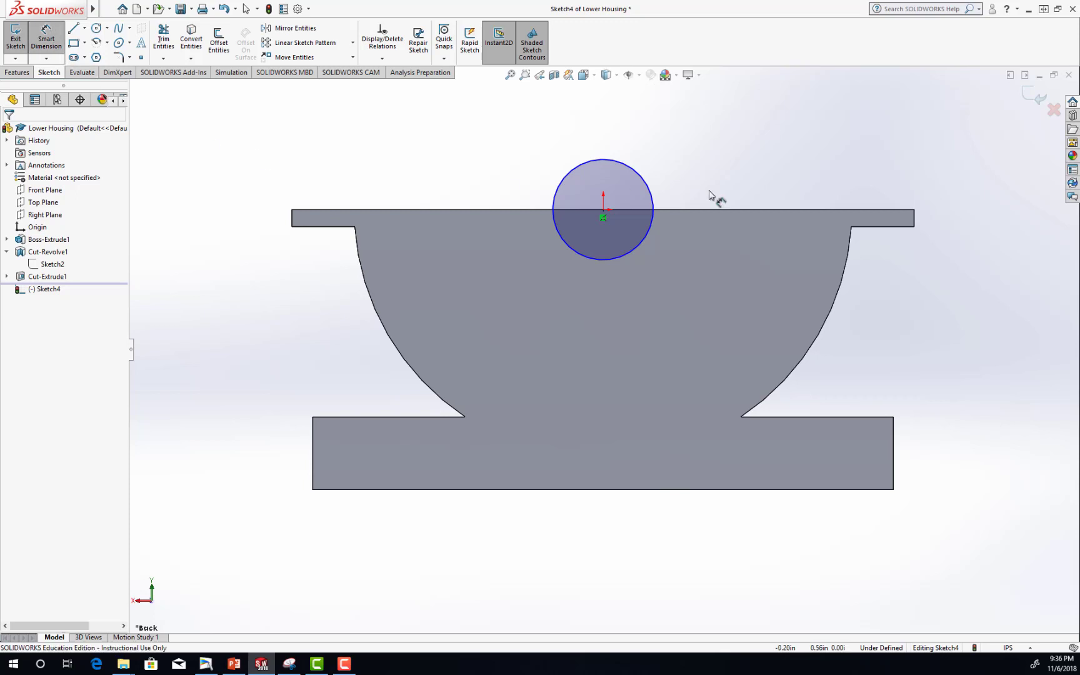
{"action": "left_click", "coordinate": [641, 181]}
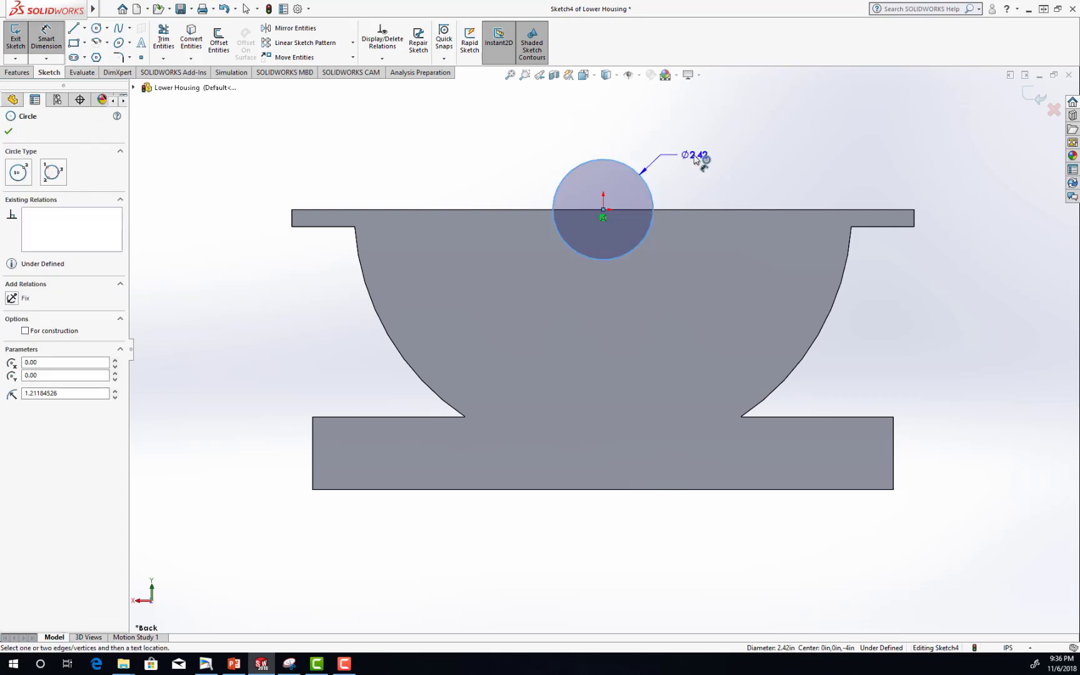
{"action": "left_click", "coordinate": [700, 155]}
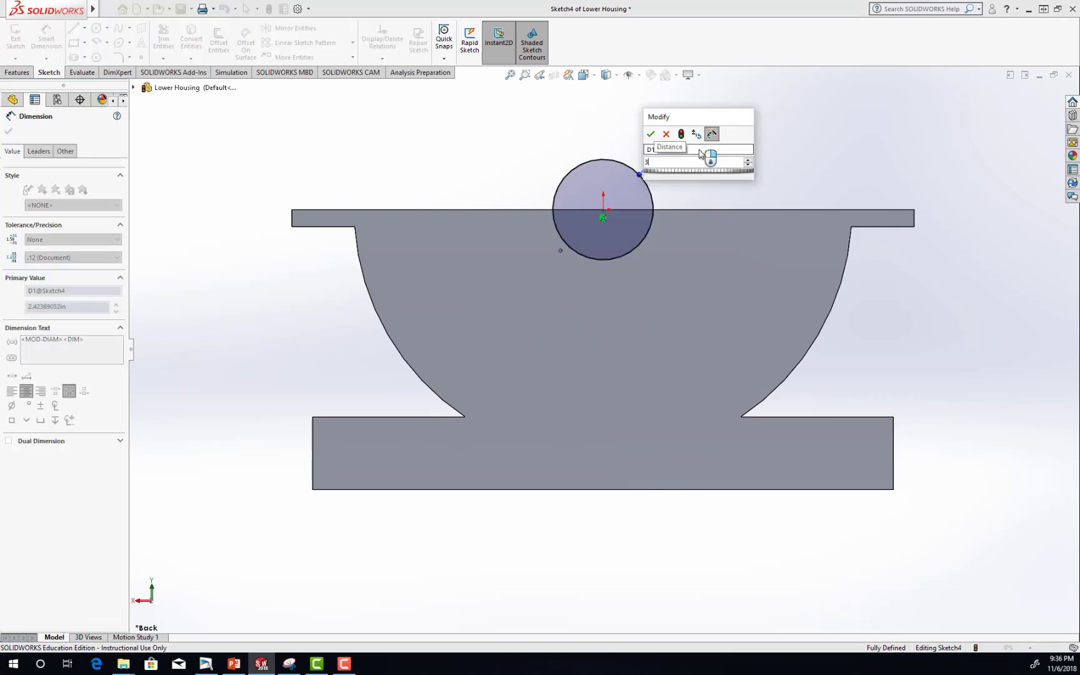
{"action": "type", "text": "3"}
{"action": "key", "text": "Return"}
{"action": "left_click", "coordinate": [47, 38]}
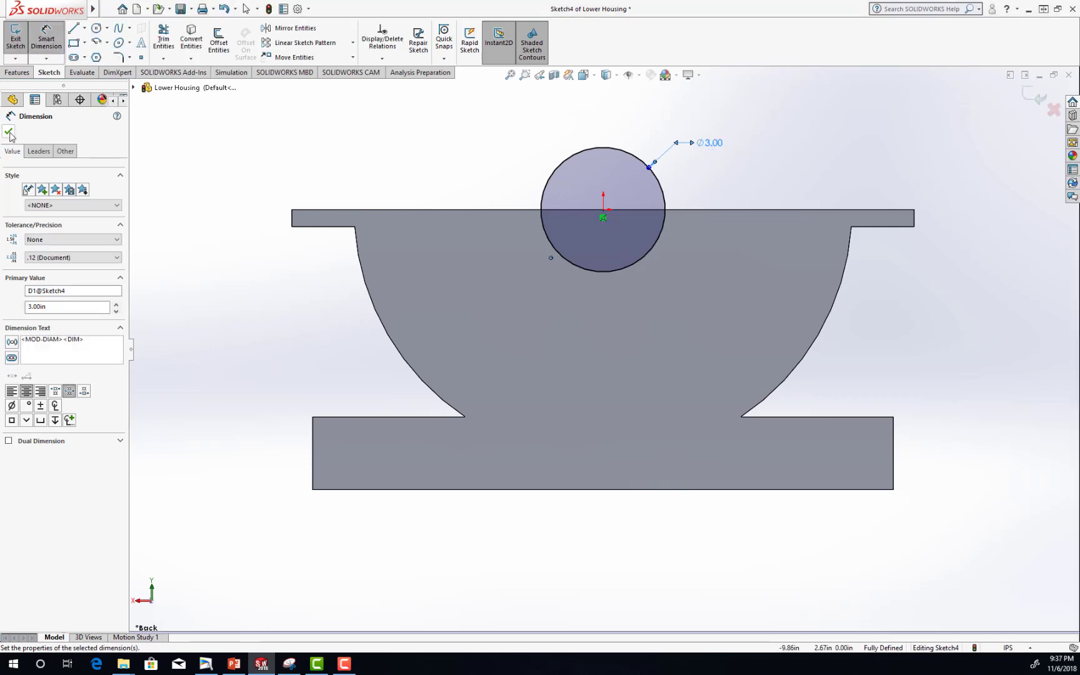
Draw a horizontal line across the 3 in circle through its centre and trim away the circle's upper half.
{"action": "left_click", "coordinate": [73, 28]}
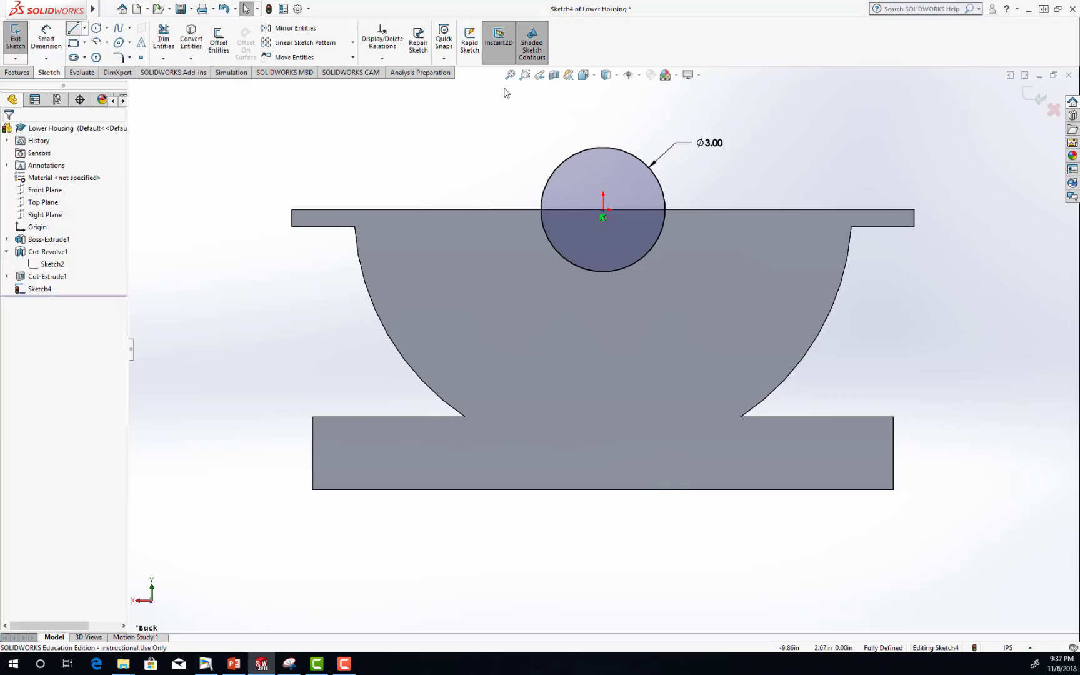
{"action": "left_click", "coordinate": [540, 210]}
{"action": "left_click", "coordinate": [666, 211]}
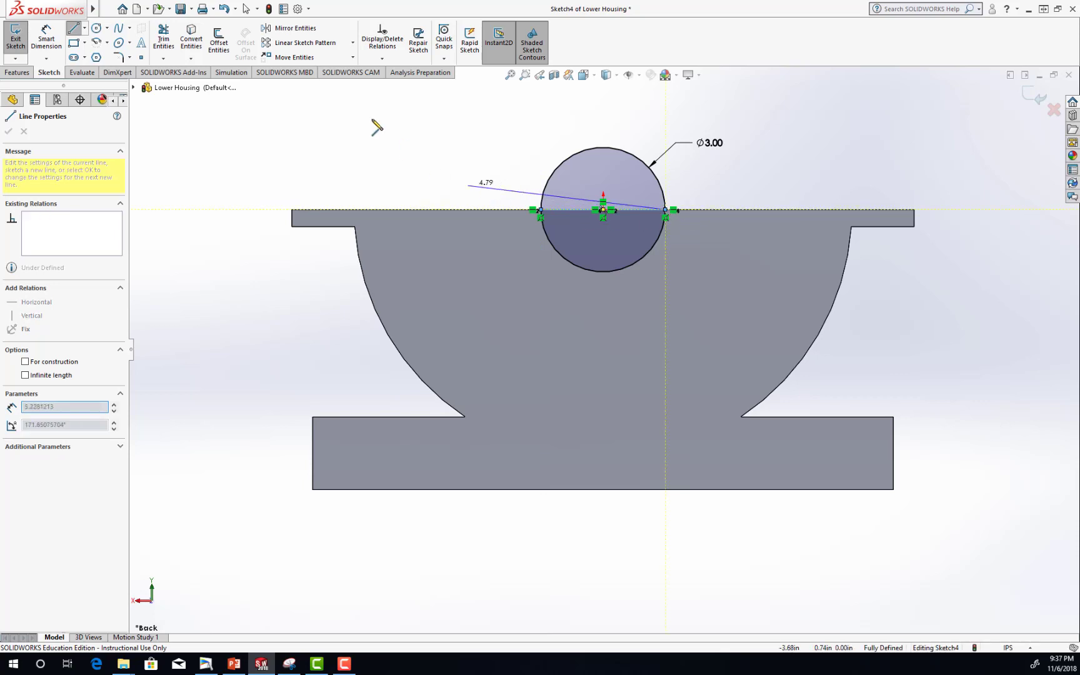
{"action": "key", "text": "Escape"}
{"action": "left_click", "coordinate": [162, 32]}
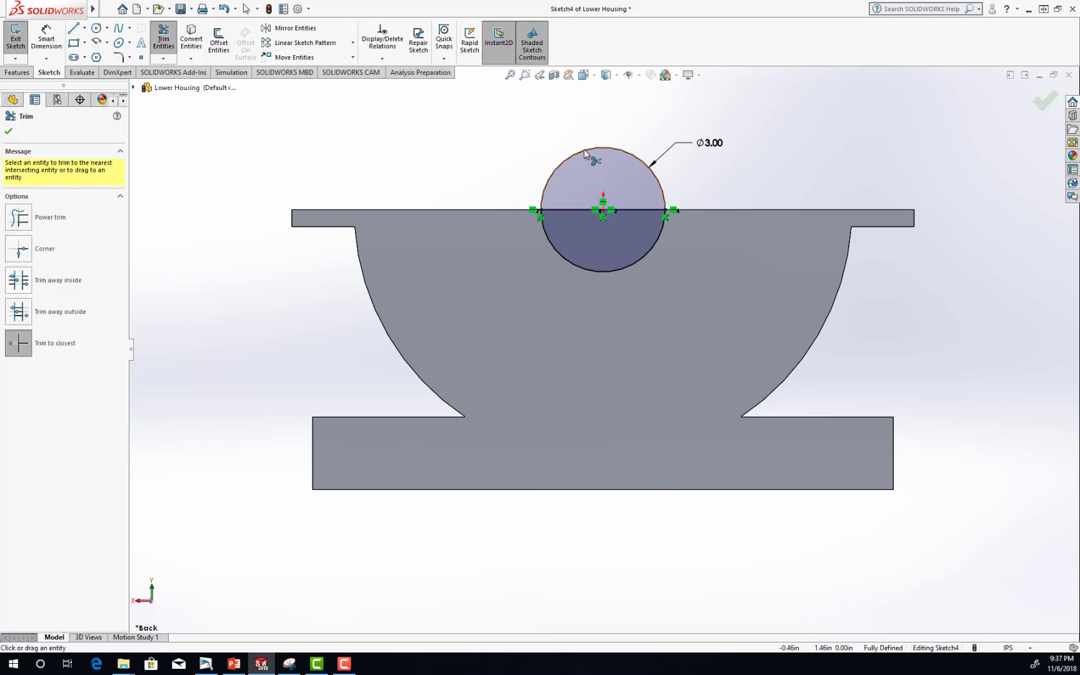
{"action": "left_click", "coordinate": [585, 154]}
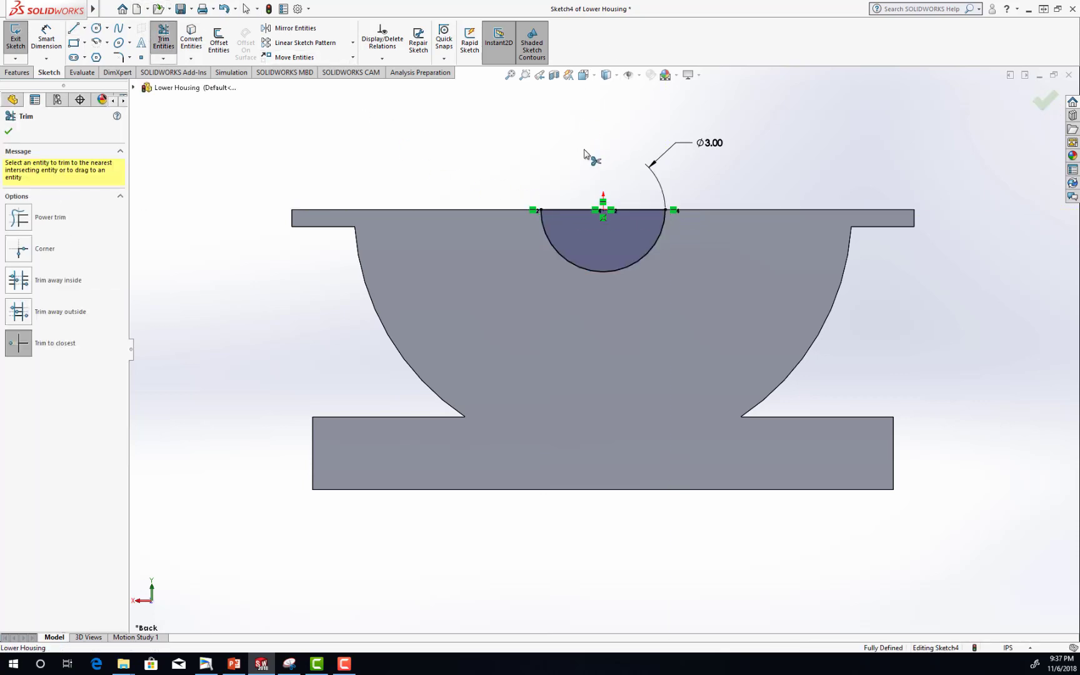
{"action": "left_click", "coordinate": [9, 131]}
Cut the half-circle sketch through the housing's back wall with an Extruded Cut ending Up To Next.
{"action": "middle_click_drag", "start_coordinate": [709, 175], "coordinate": [755, 251]}
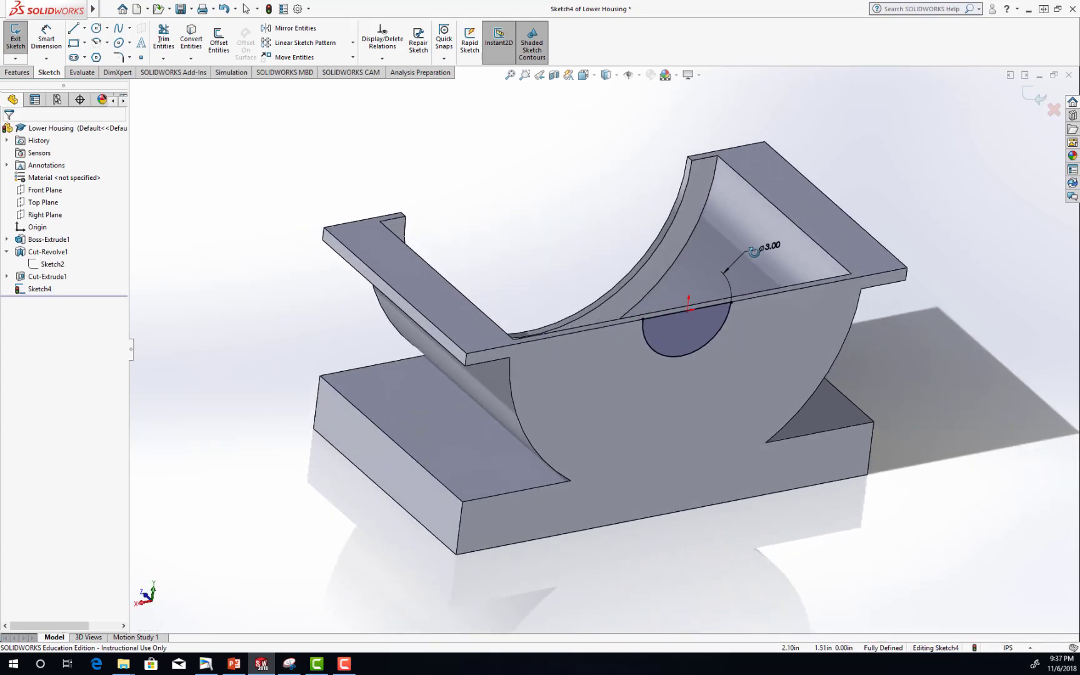
{"action": "key", "text": "Escape"}
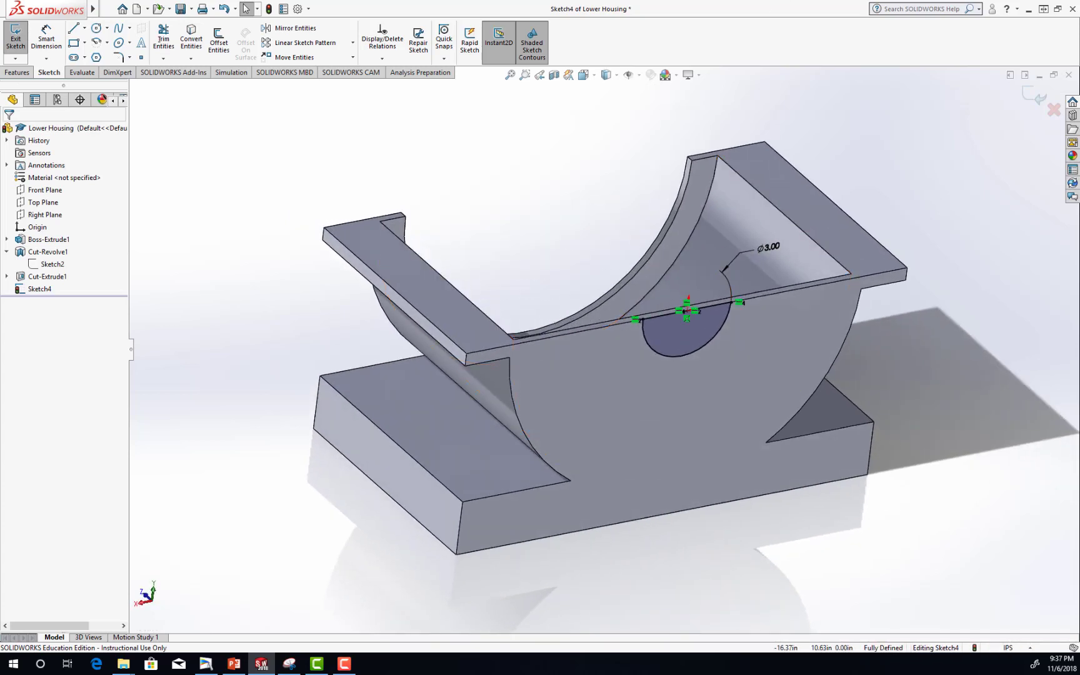
{"action": "left_click", "coordinate": [39, 290]}
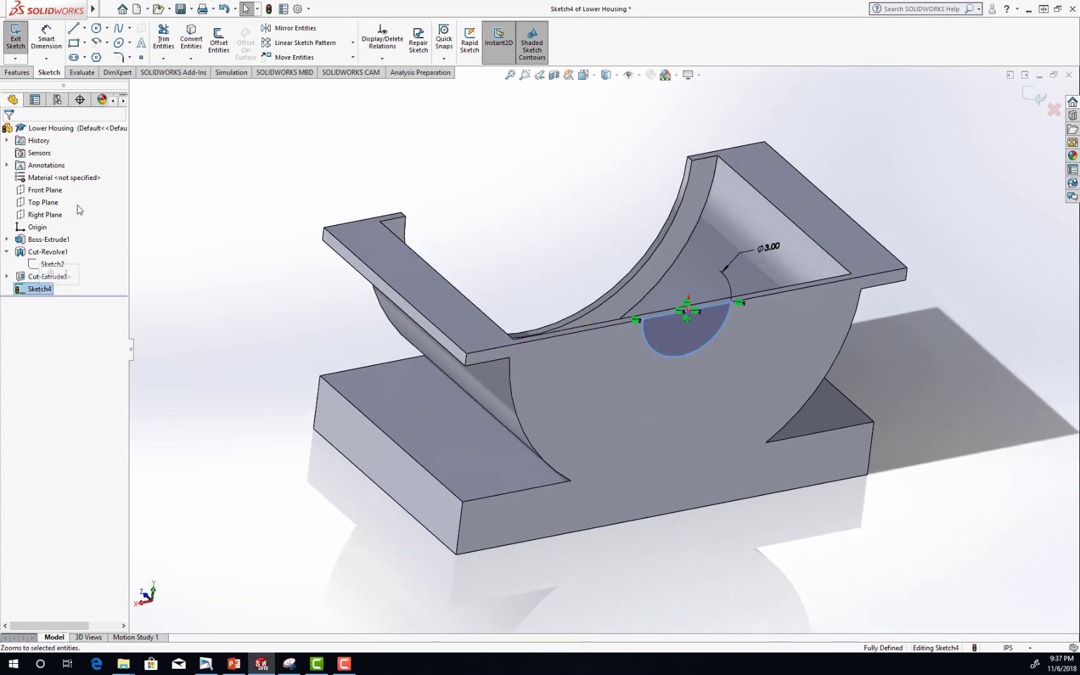
{"action": "left_click", "coordinate": [16, 73]}
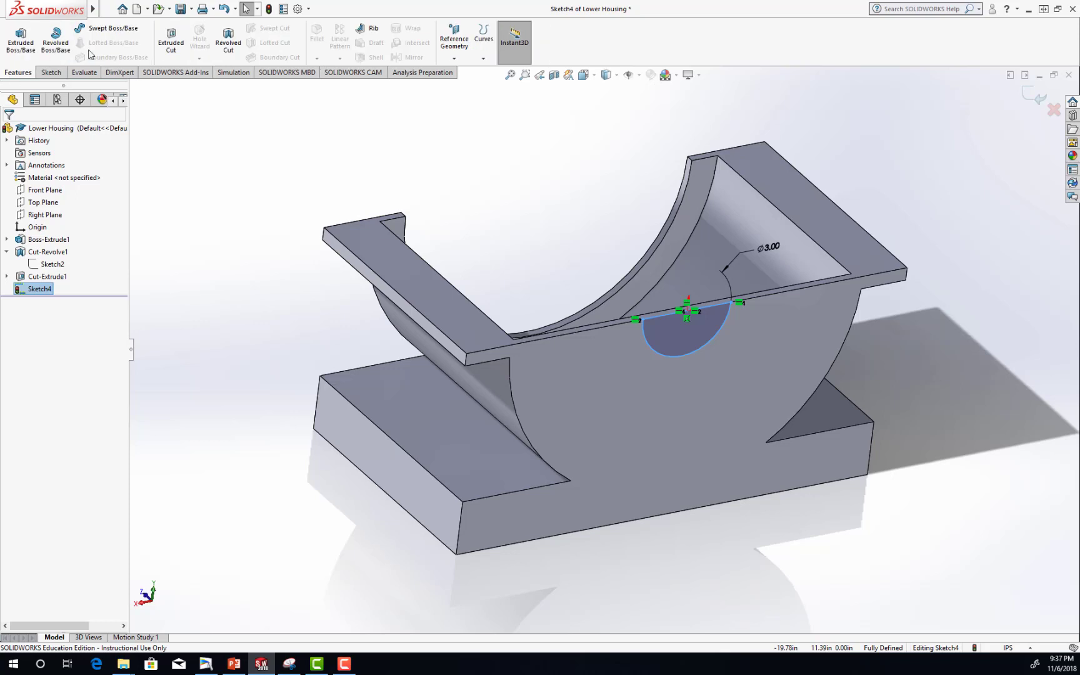
{"action": "left_click", "coordinate": [173, 45]}
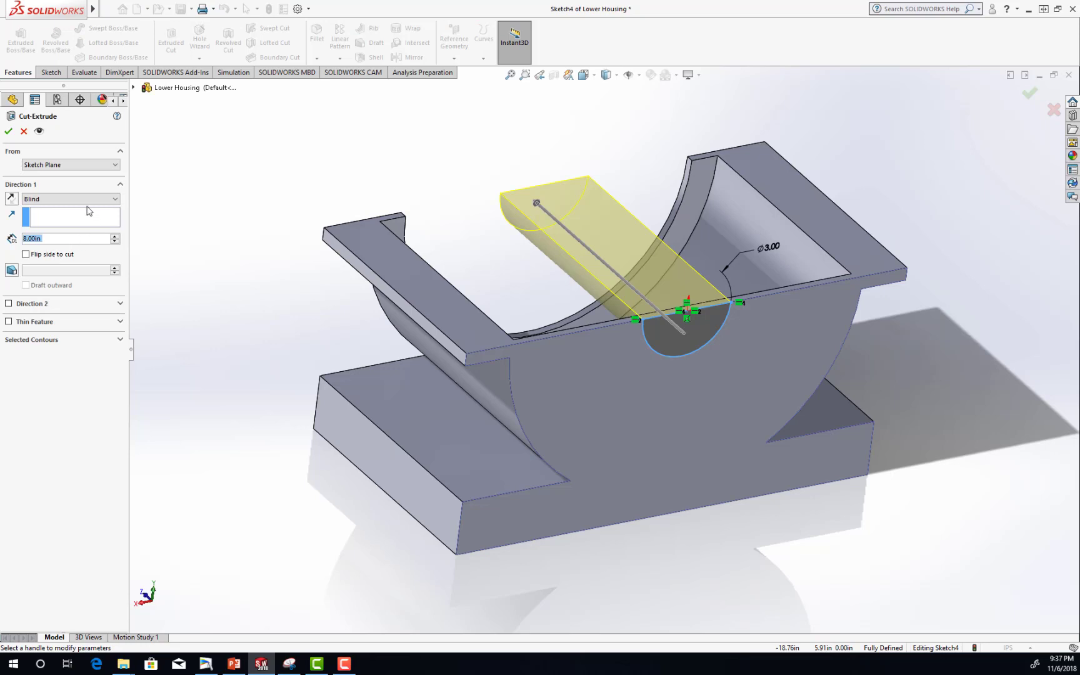
{"action": "left_click", "coordinate": [88, 200]}
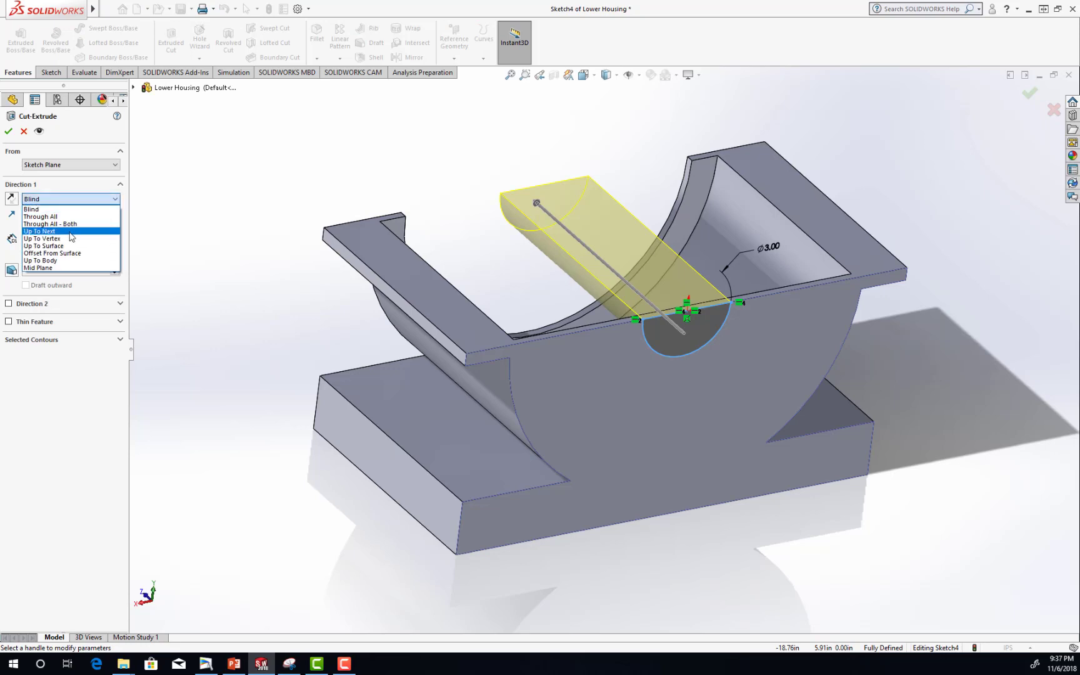
{"action": "left_click", "coordinate": [70, 231]}
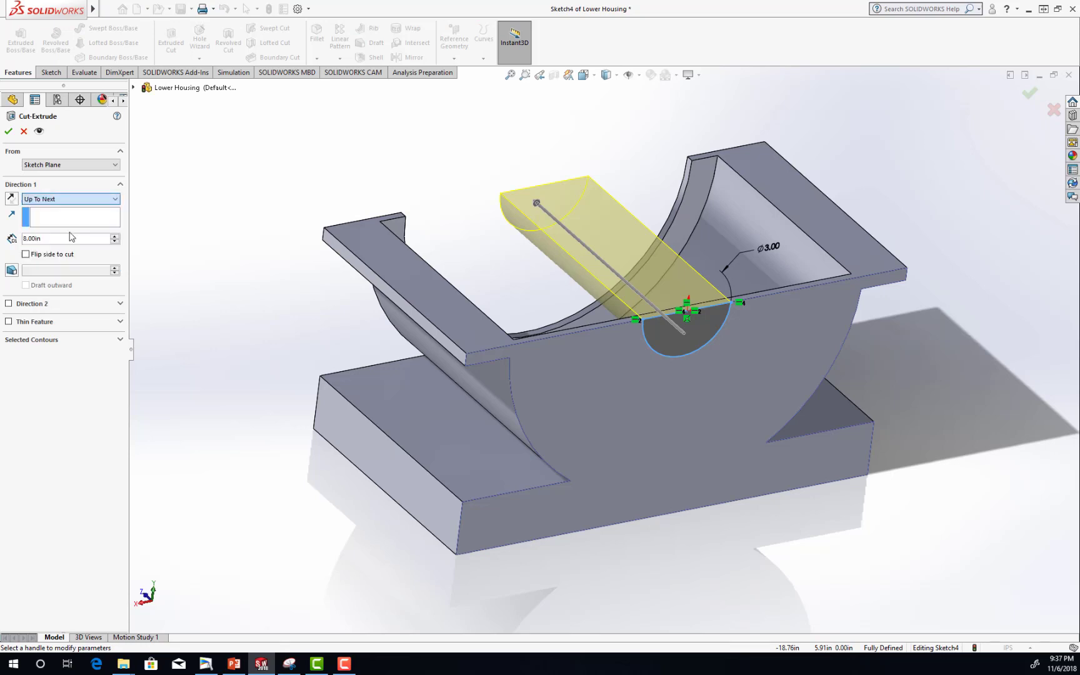
{"action": "left_click", "coordinate": [8, 132]}
Switch to the PowerPoint slides and check the Lower Housing's flange hole dimensions in Figure 100, then return to SOLIDWORKS.
{"action": "middle_click_drag", "start_coordinate": [501, 188], "coordinate": [723, 285]}
{"action": "left_click", "coordinate": [791, 244]}
{"action": "middle_click_drag", "start_coordinate": [791, 244], "coordinate": [744, 400]}
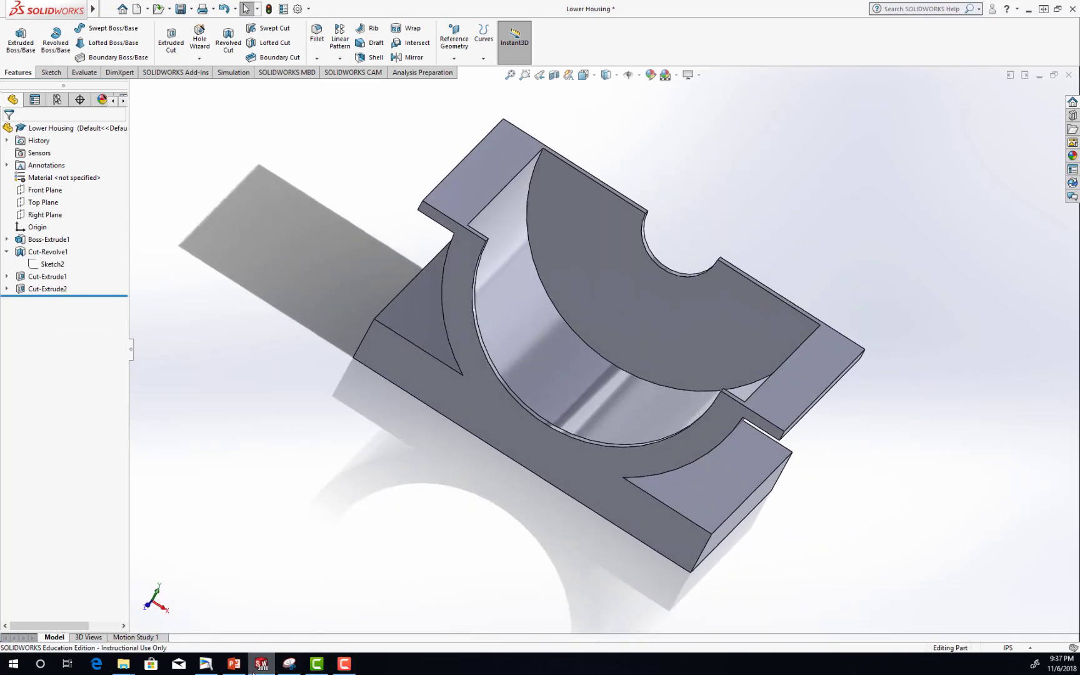
{"action": "left_click", "coordinate": [234, 663]}
{"action": "scroll", "coordinate": [601, 217], "scroll_direction": "down", "scroll_amount": 1}
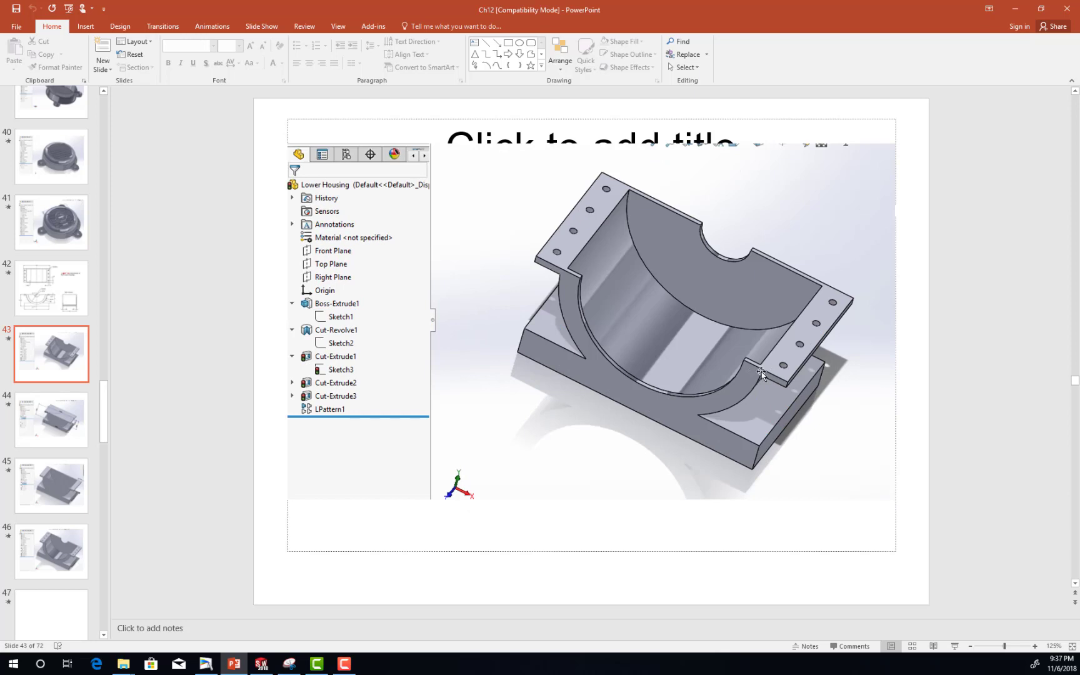
{"action": "scroll", "coordinate": [753, 370], "scroll_direction": "up", "scroll_amount": 1}
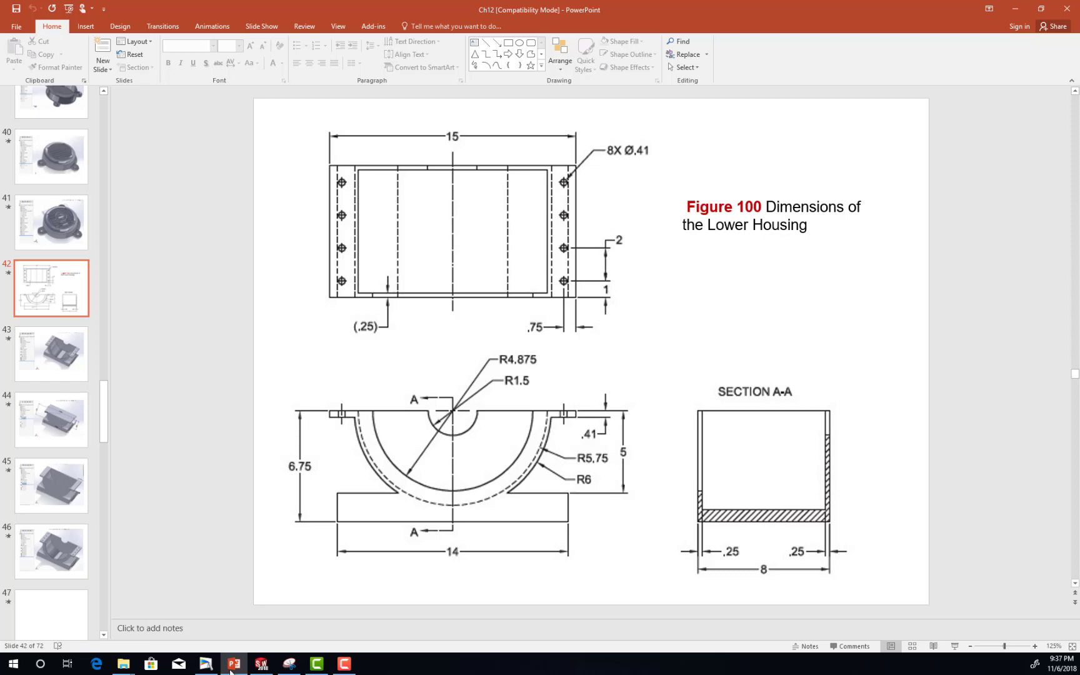
{"action": "left_click", "coordinate": [273, 586]}
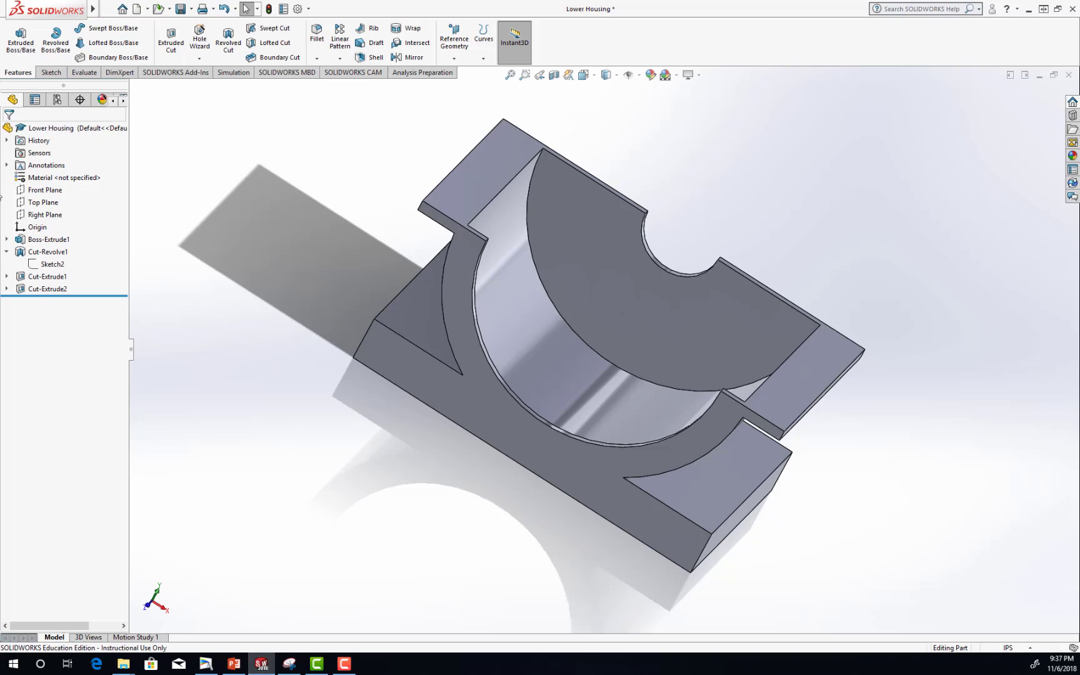
Start a Hole Wizard drilled hole from the top view, using ANSI Inch All Drill sizes with decimal values shown and size Y (0.40400in).
{"action": "left_click", "coordinate": [594, 80]}
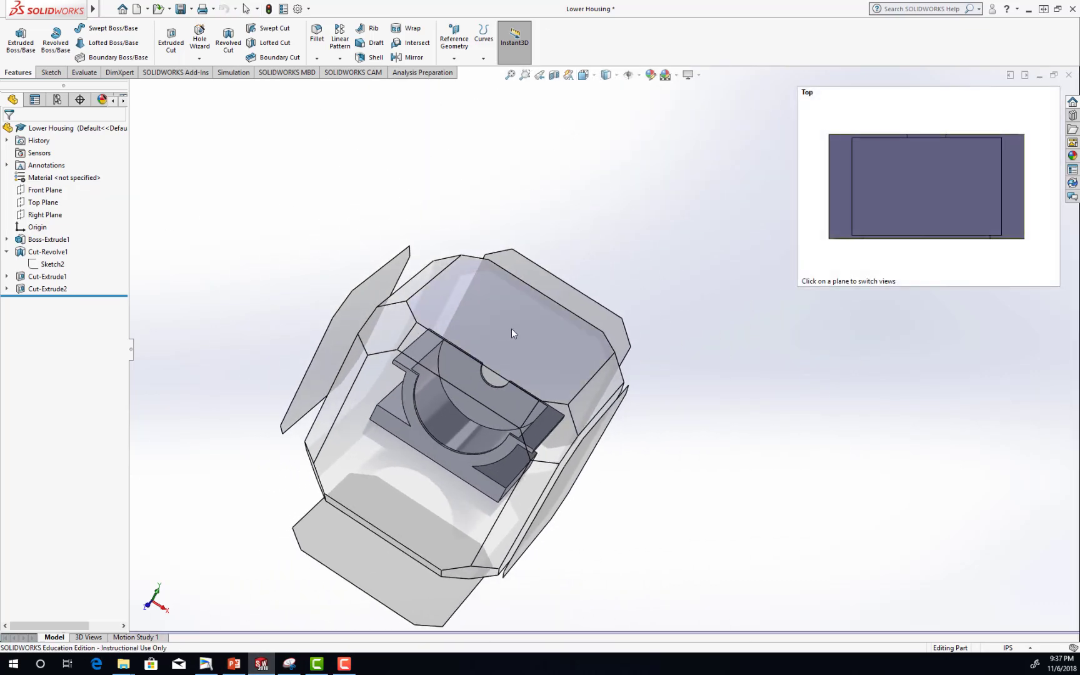
{"action": "left_click", "coordinate": [511, 328]}
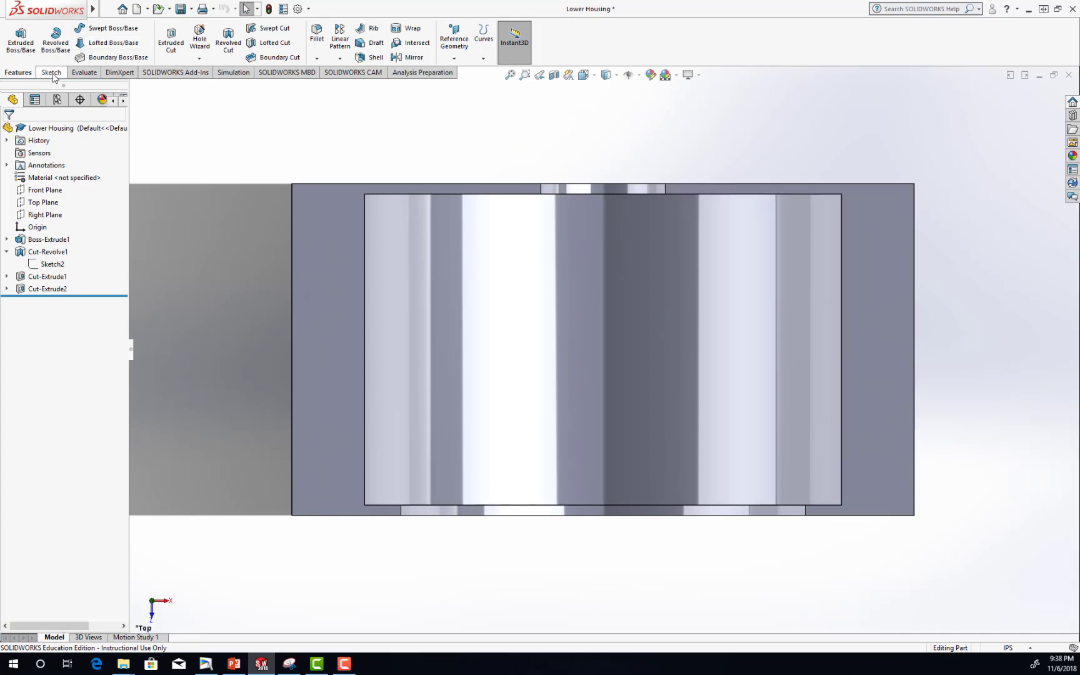
{"action": "left_click", "coordinate": [201, 49]}
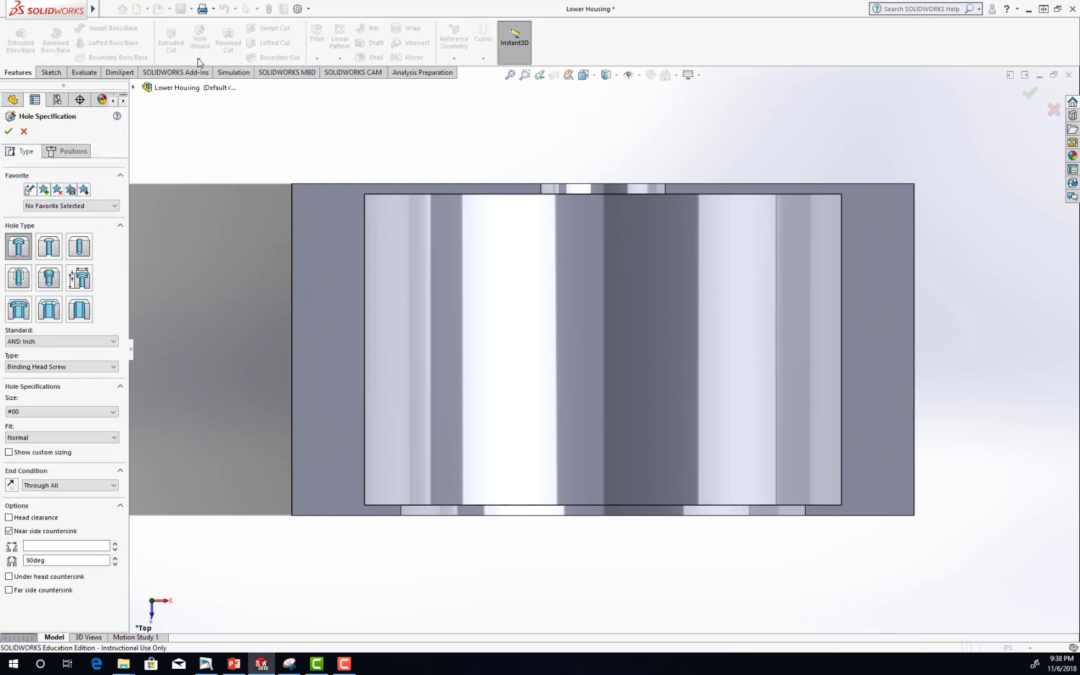
{"action": "left_click", "coordinate": [81, 247]}
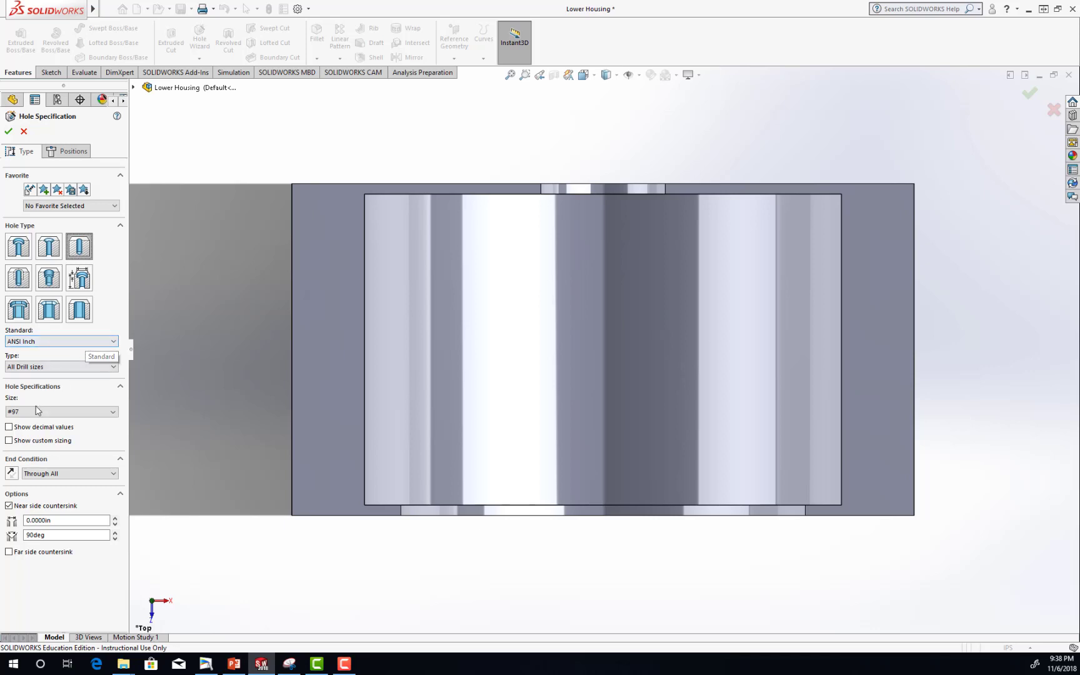
{"action": "left_click", "coordinate": [9, 428]}
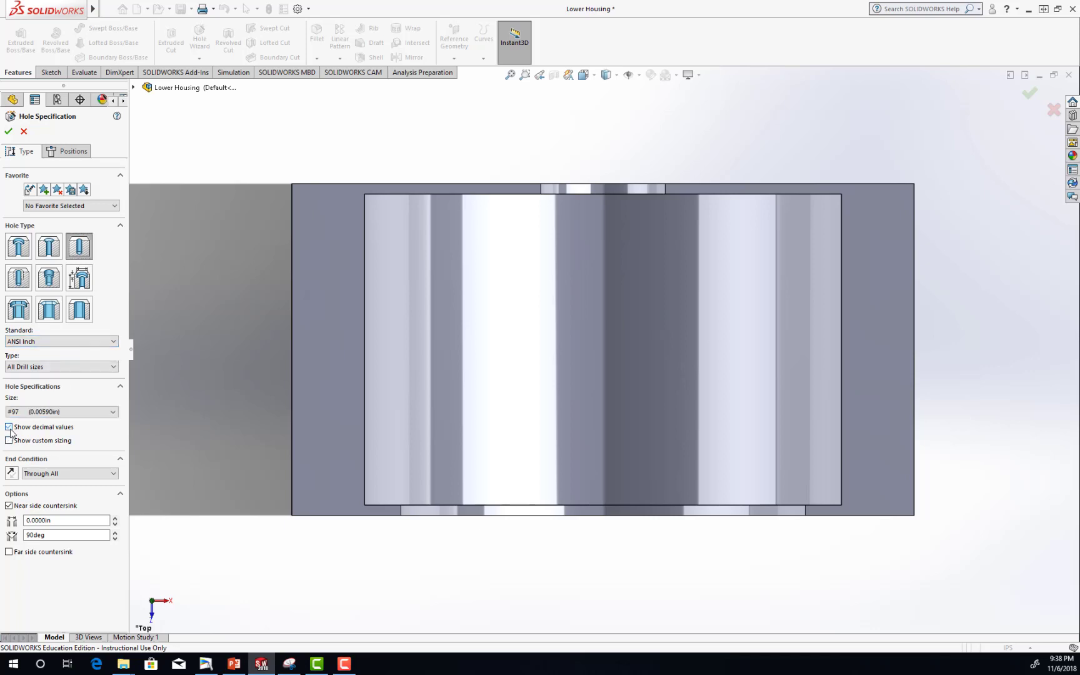
{"action": "left_click", "coordinate": [70, 412]}
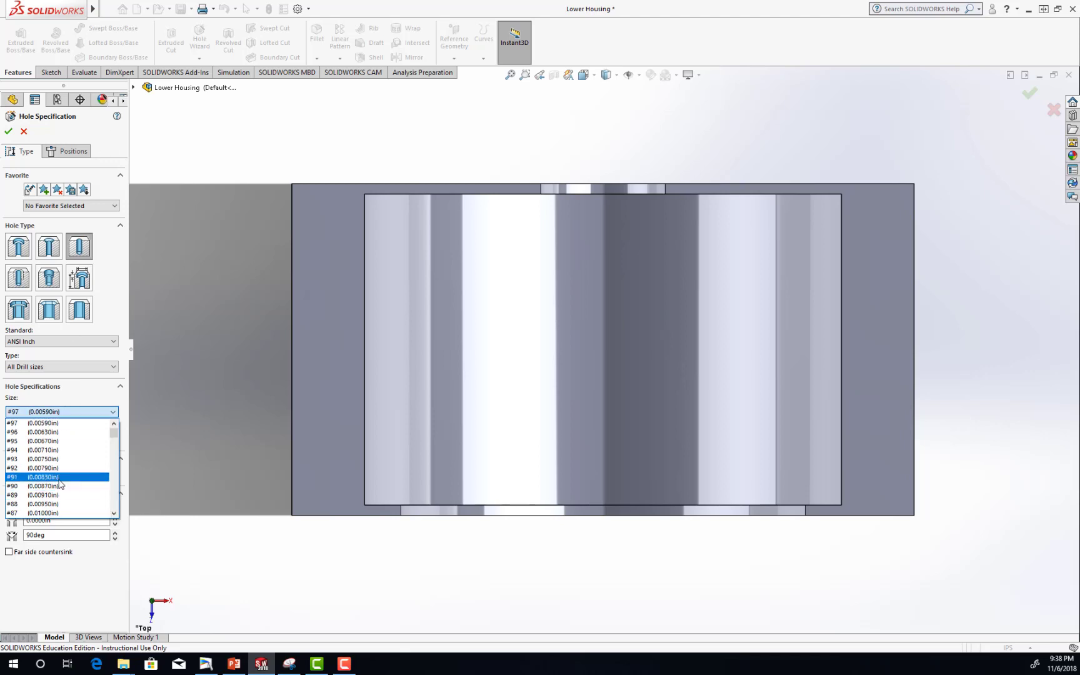
{"action": "scroll", "coordinate": [61, 484], "scroll_direction": "down", "scroll_amount": 18}
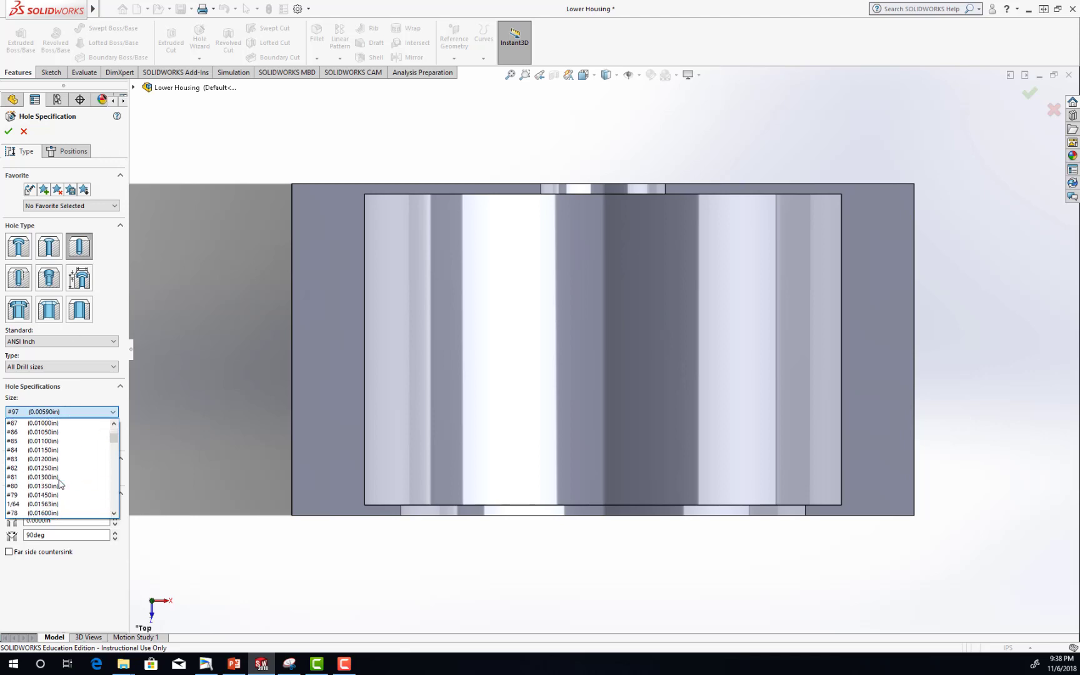
{"action": "scroll", "coordinate": [61, 484], "scroll_direction": "up", "scroll_amount": 1}
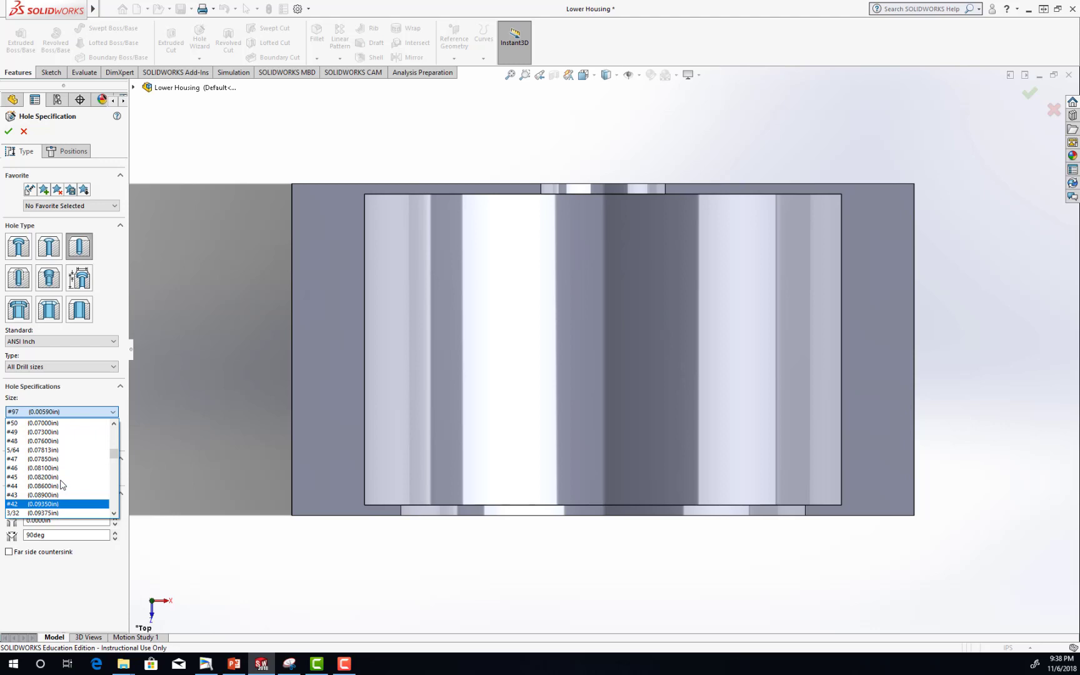
{"action": "scroll", "coordinate": [61, 485], "scroll_direction": "down", "scroll_amount": 13}
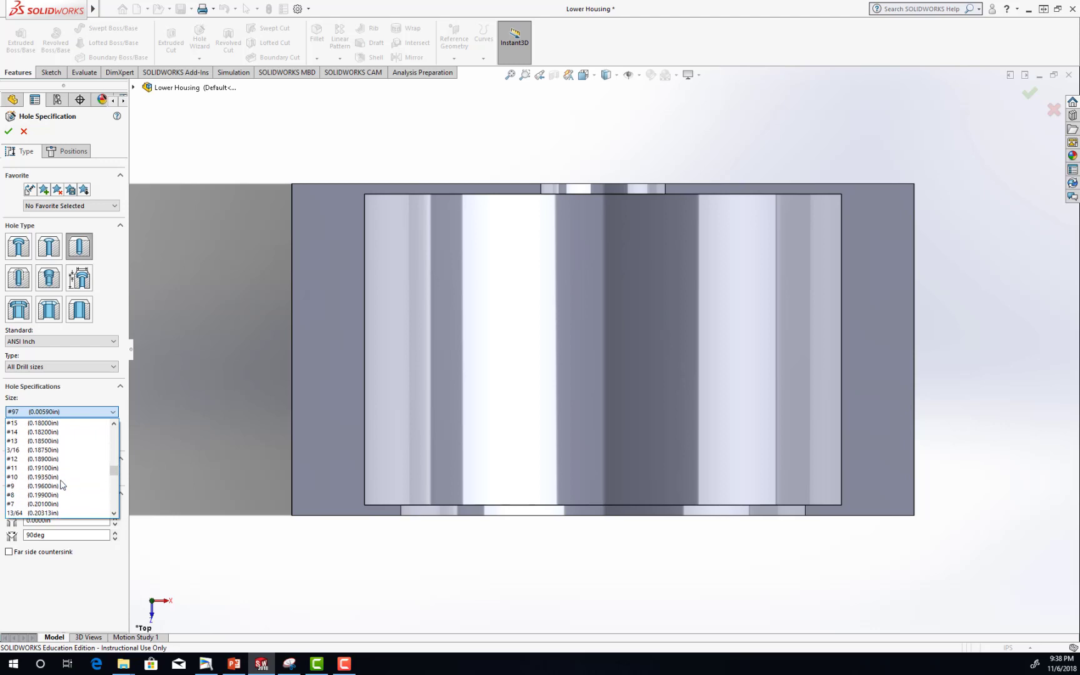
{"action": "scroll", "coordinate": [62, 484], "scroll_direction": "down", "scroll_amount": 16}
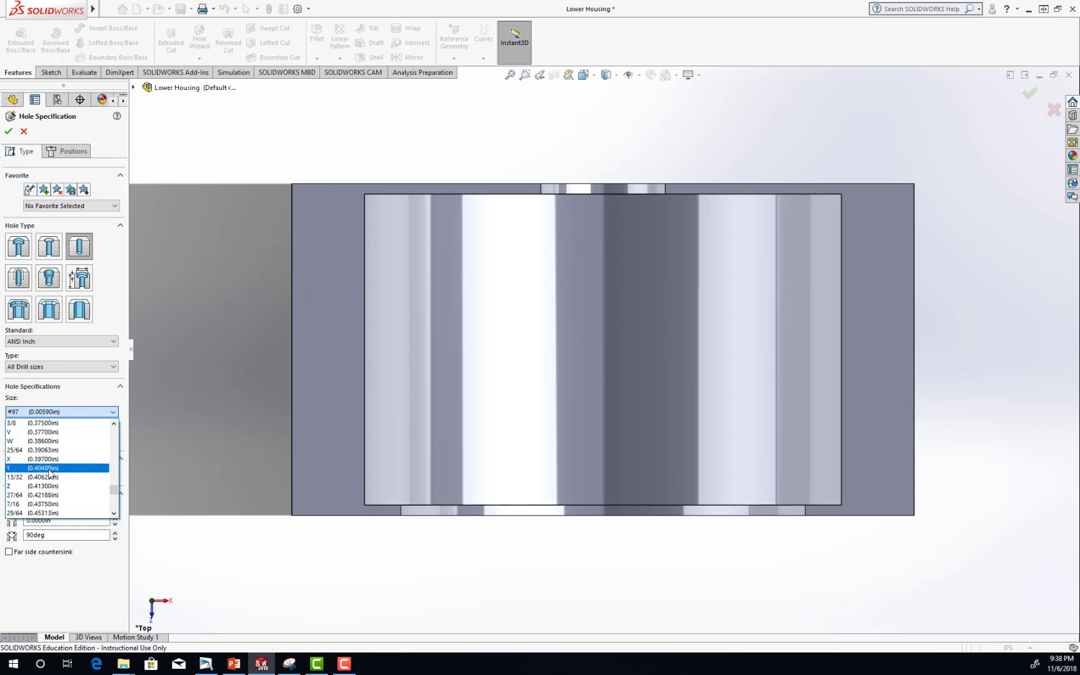
{"action": "left_click", "coordinate": [44, 468]}
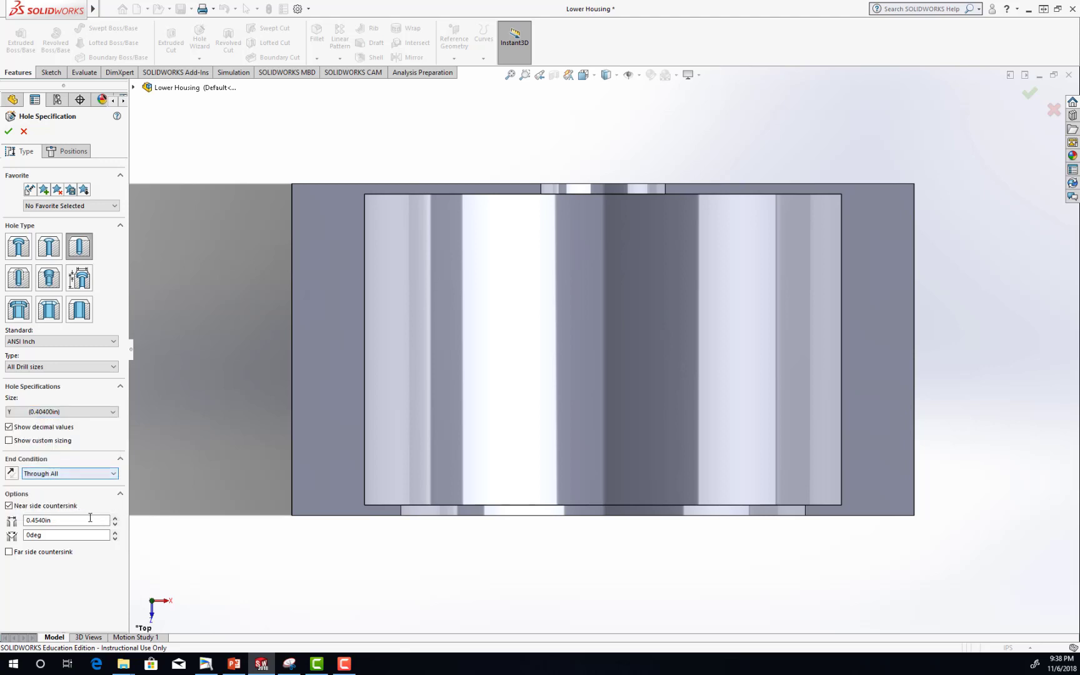
Remove the hole's near side countersink, set a custom diameter of 0.41 in and make the end condition Up To Next.
{"action": "left_click", "coordinate": [8, 506]}
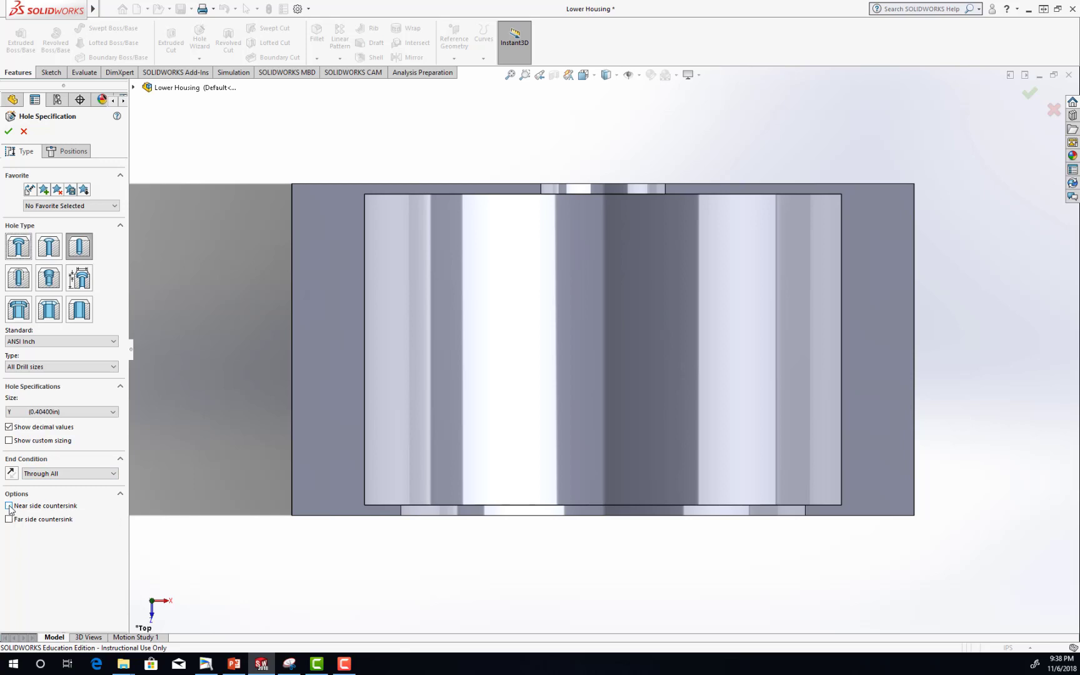
{"action": "left_click", "coordinate": [9, 440]}
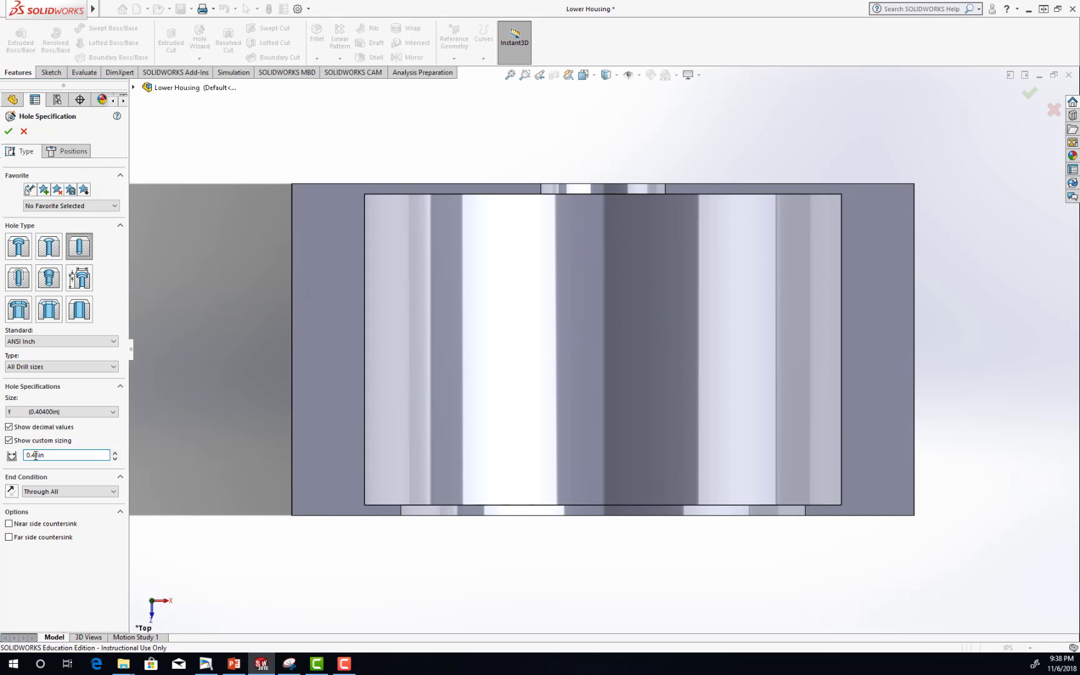
{"action": "left_click", "coordinate": [52, 492]}
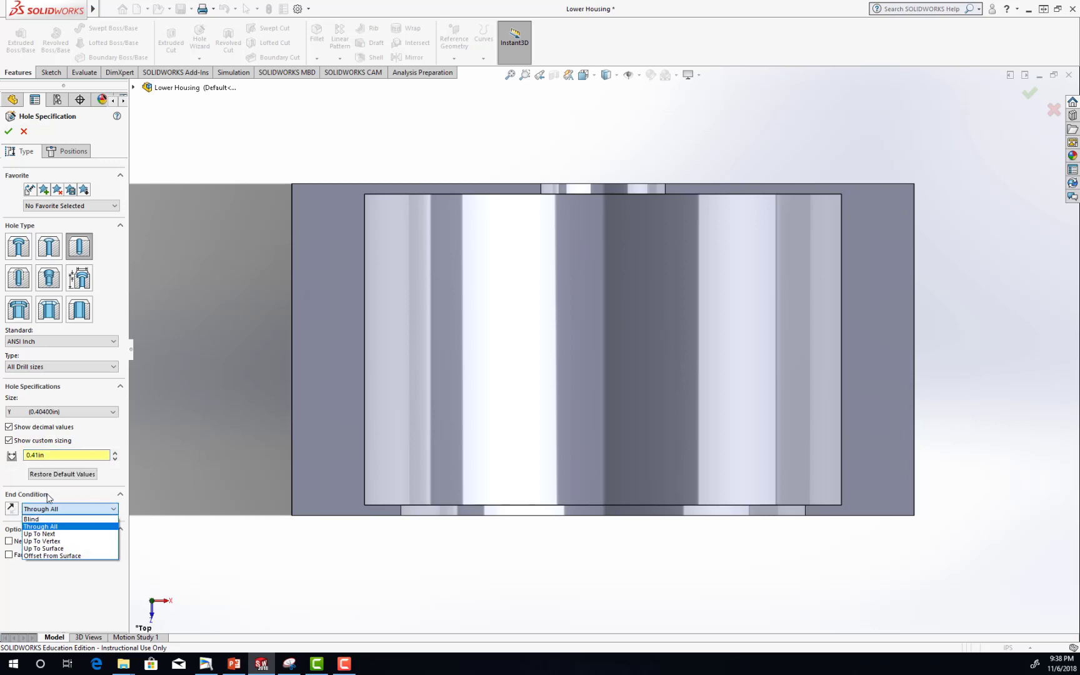
{"action": "left_click", "coordinate": [49, 534]}
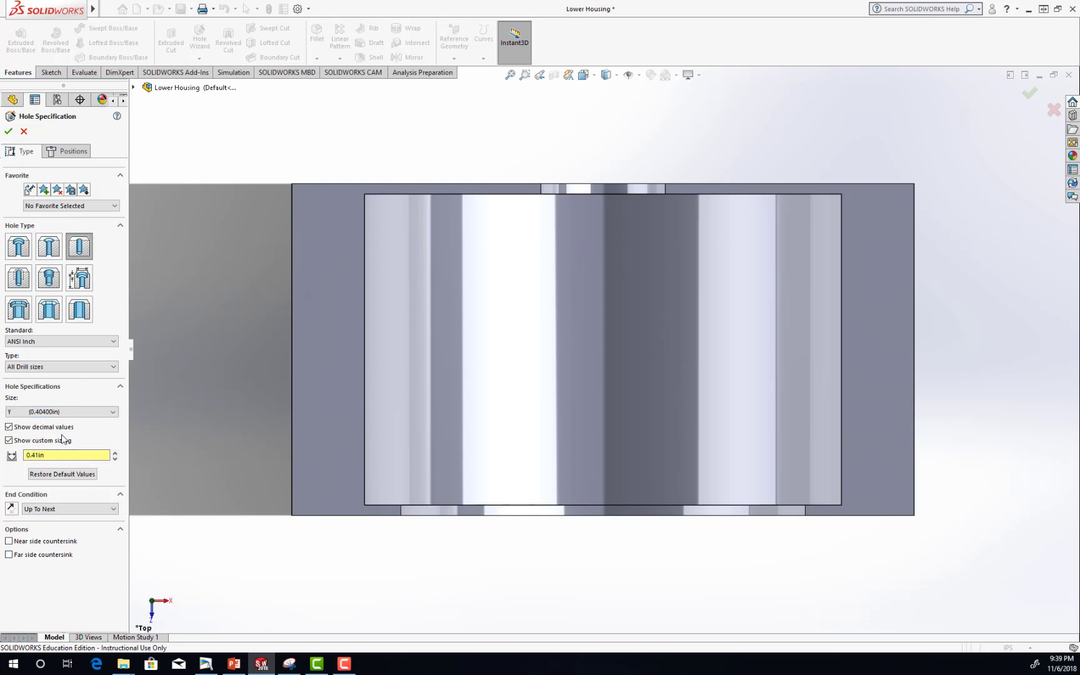
Place one hole near the front of the right flange's top face and dimension it 0.75 in from the flange's outer edge.
{"action": "left_click", "coordinate": [73, 152]}
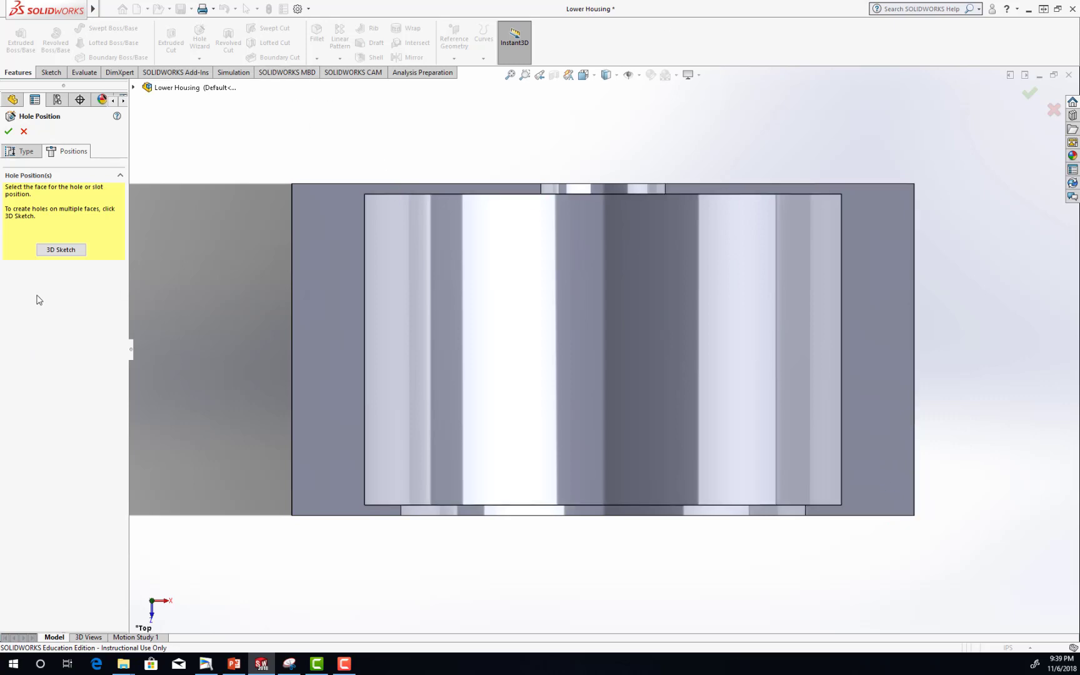
{"action": "left_click", "coordinate": [886, 339]}
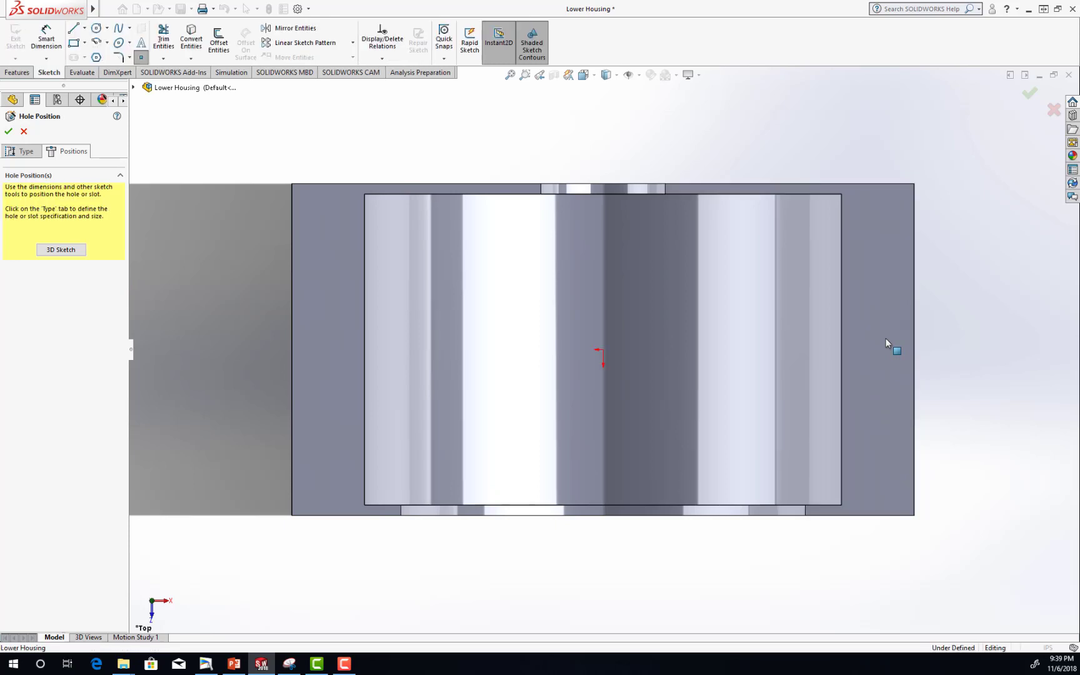
{"action": "left_click", "coordinate": [876, 466]}
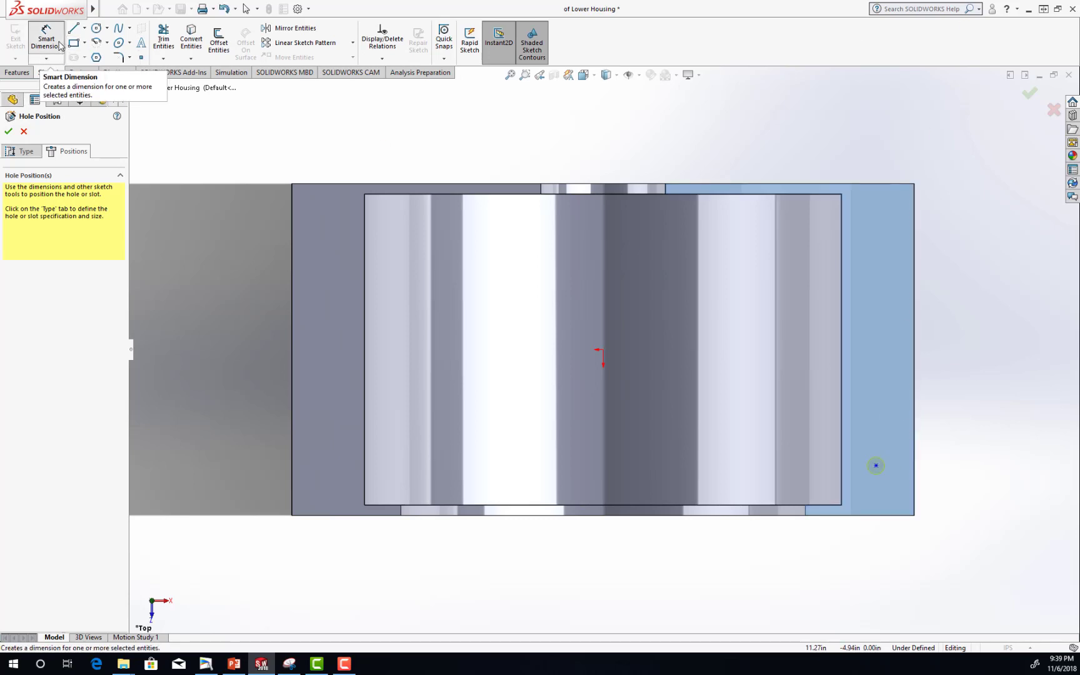
{"action": "left_click", "coordinate": [60, 46]}
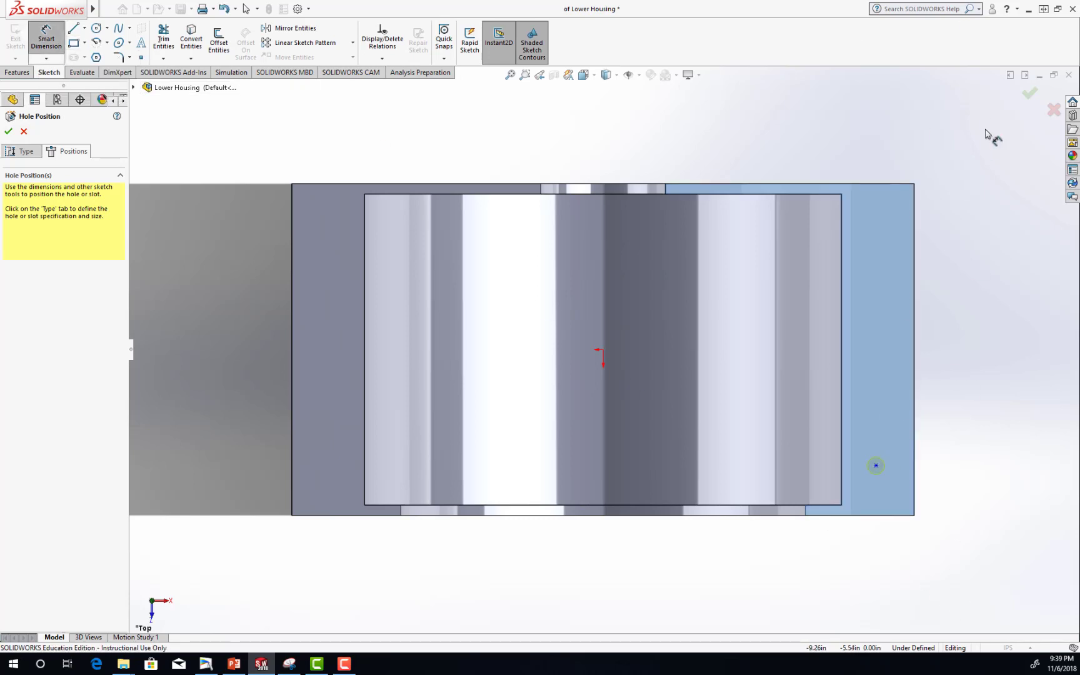
{"action": "left_click", "coordinate": [877, 466]}
{"action": "left_click", "coordinate": [914, 475]}
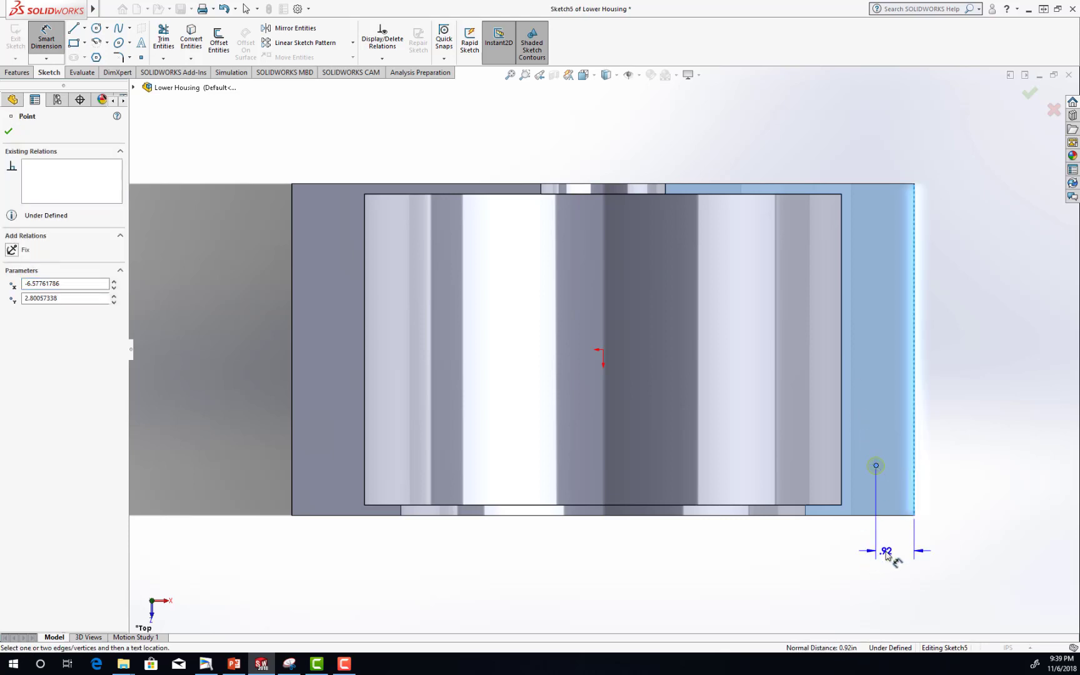
{"action": "left_click", "coordinate": [888, 555]}
{"action": "type", "text": ".75"}
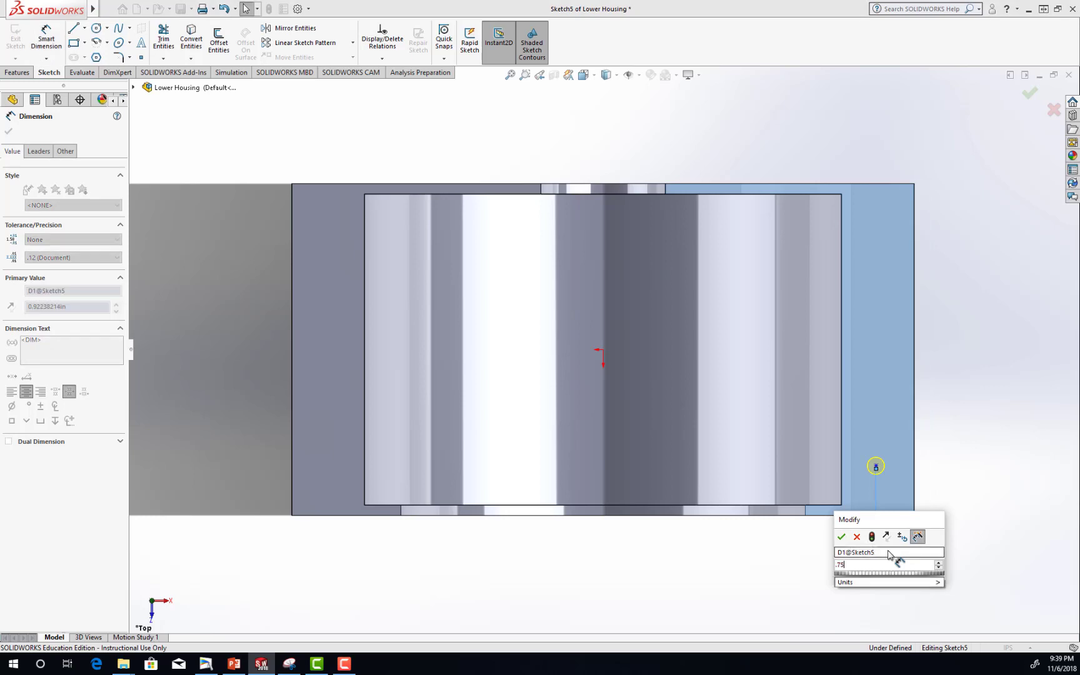
{"action": "key", "text": "Return"}
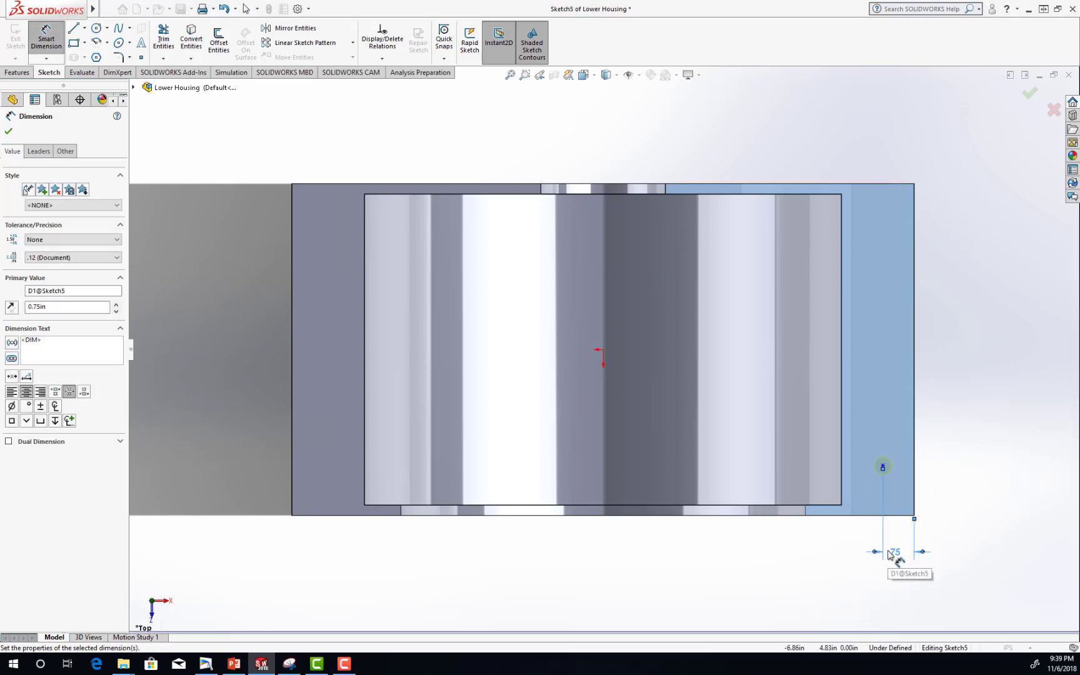
Dimension the hole point 1.00 in from the flange's front edge and finish the hole.
{"action": "left_click", "coordinate": [888, 516]}
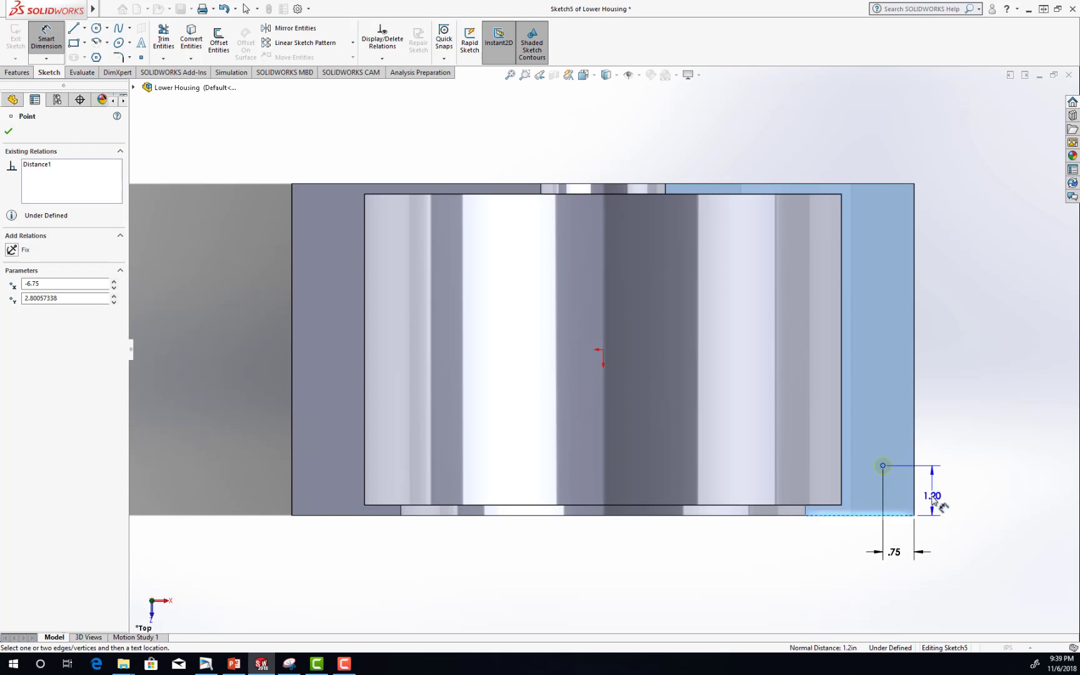
{"action": "left_click", "coordinate": [932, 500]}
{"action": "key", "text": "Return"}
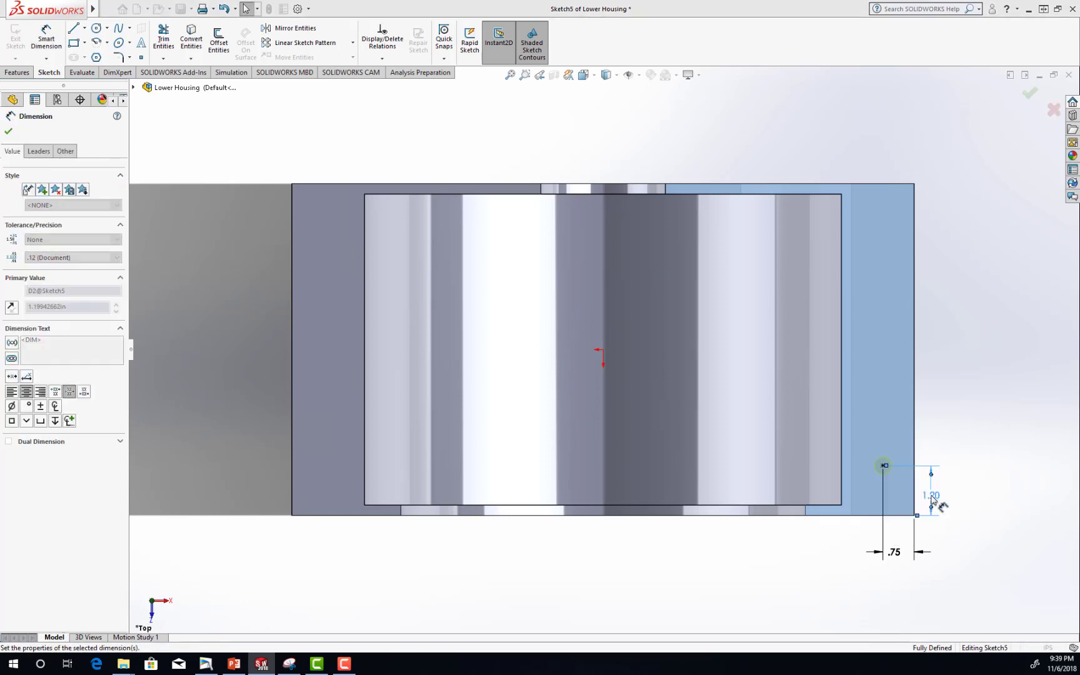
{"action": "left_click", "coordinate": [8, 132]}
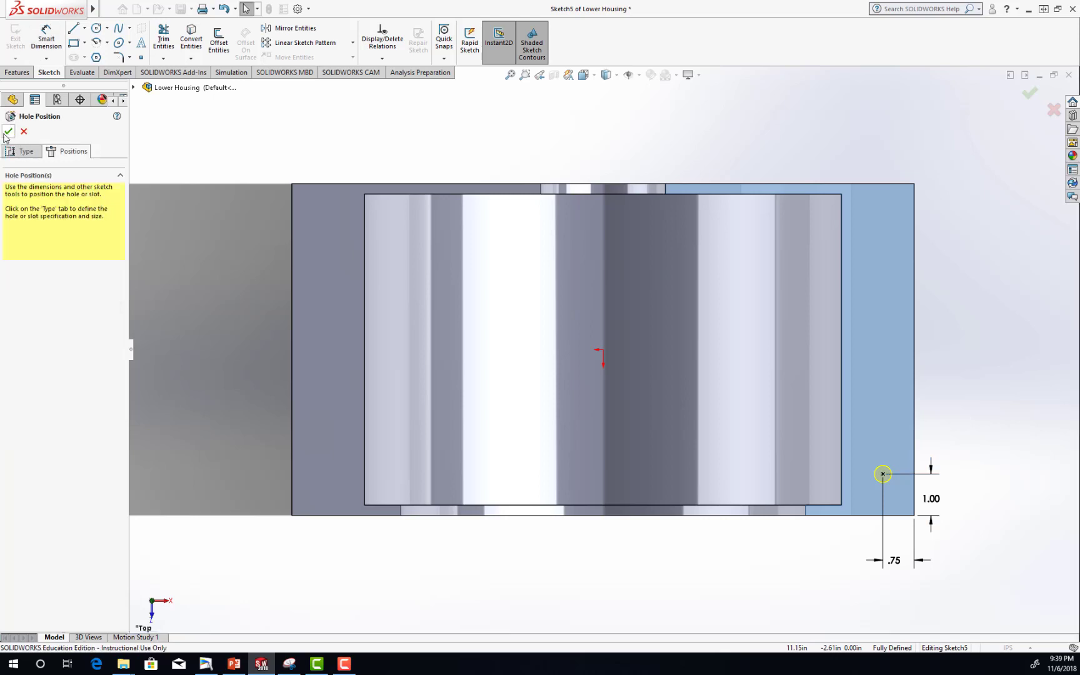
{"action": "left_click", "coordinate": [9, 132]}
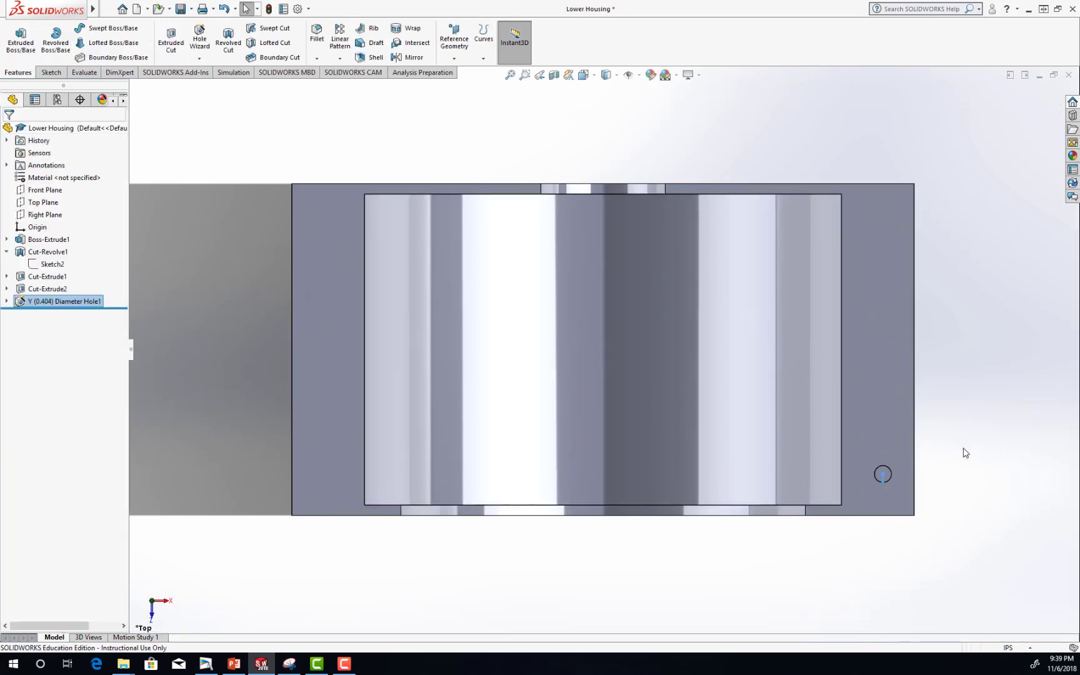
Start a linear pattern with the right flange's outer edge as Direction 1.
{"action": "middle_click_drag", "start_coordinate": [984, 494], "coordinate": [977, 462]}
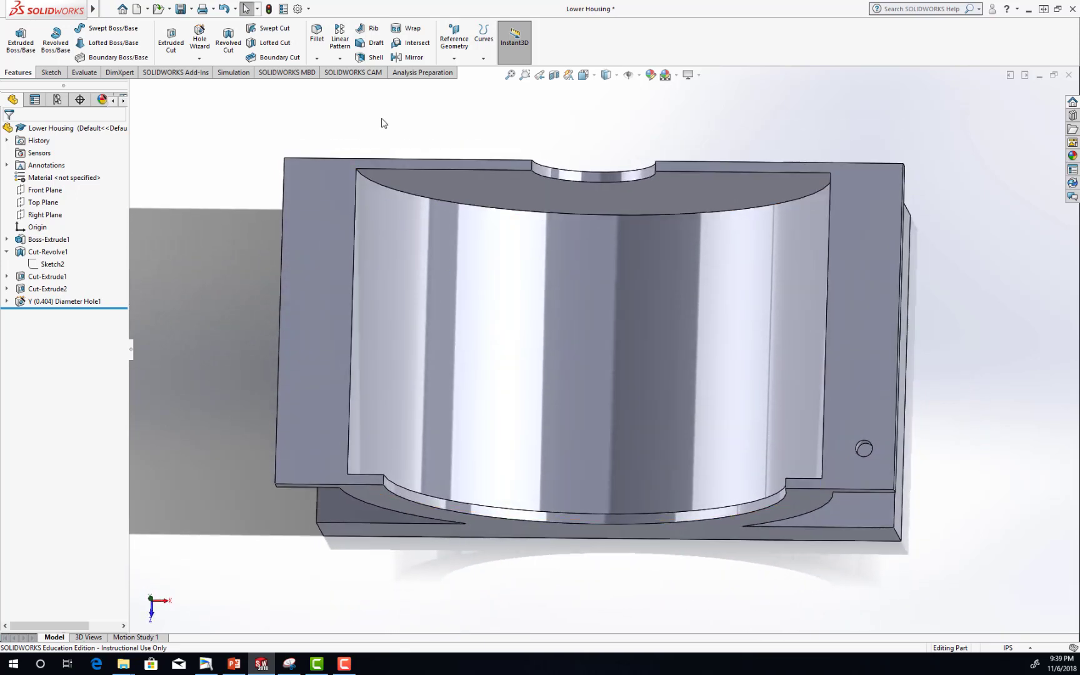
{"action": "left_click", "coordinate": [341, 59]}
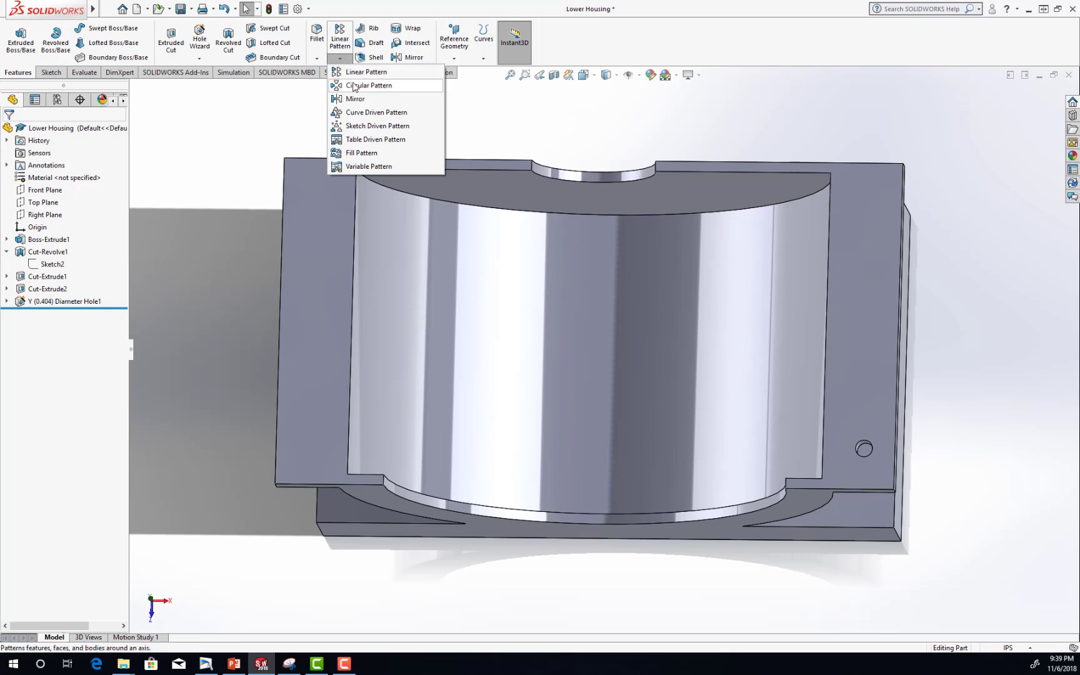
{"action": "left_click", "coordinate": [358, 75]}
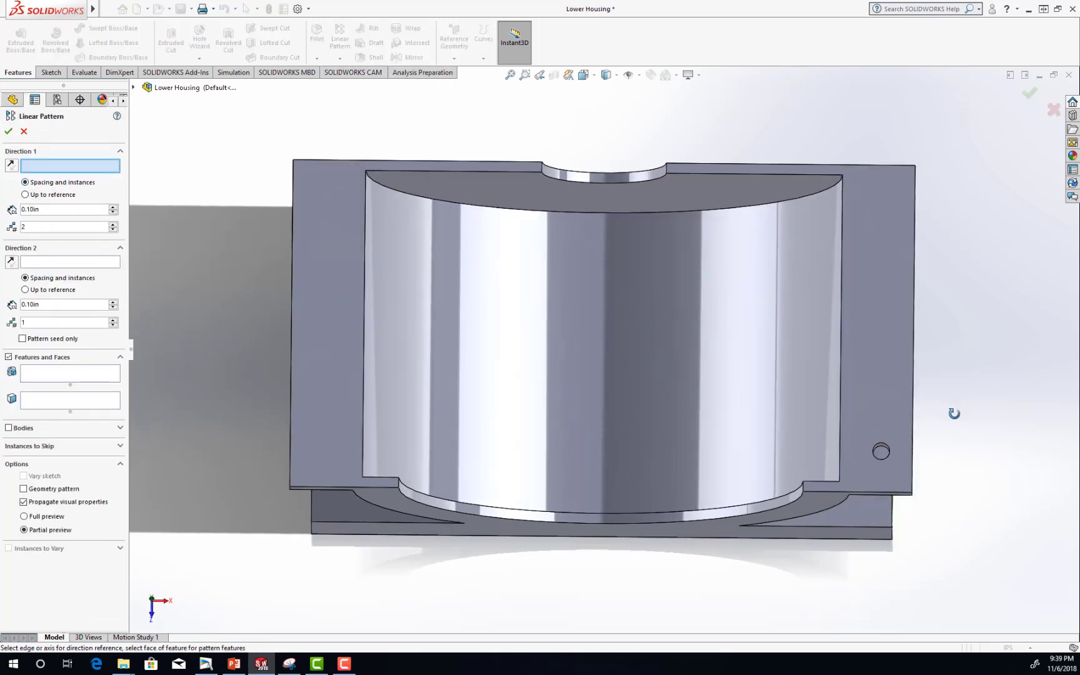
{"action": "key", "text": "ctrl+1"}
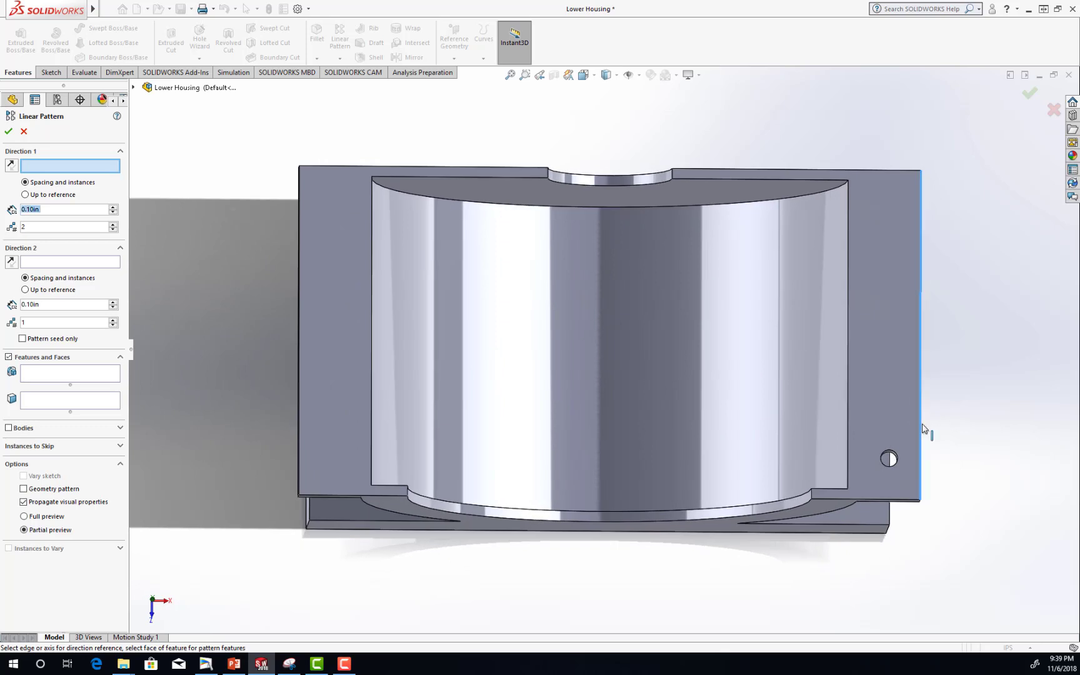
{"action": "left_click", "coordinate": [923, 431]}
{"action": "mouse_move", "coordinate": [961, 371]}
{"action": "middle_mouse_down"}
{"action": "mouse_move", "coordinate": [936, 366]}
{"action": "mouse_move", "coordinate": [960, 363]}
{"action": "middle_mouse_up"}
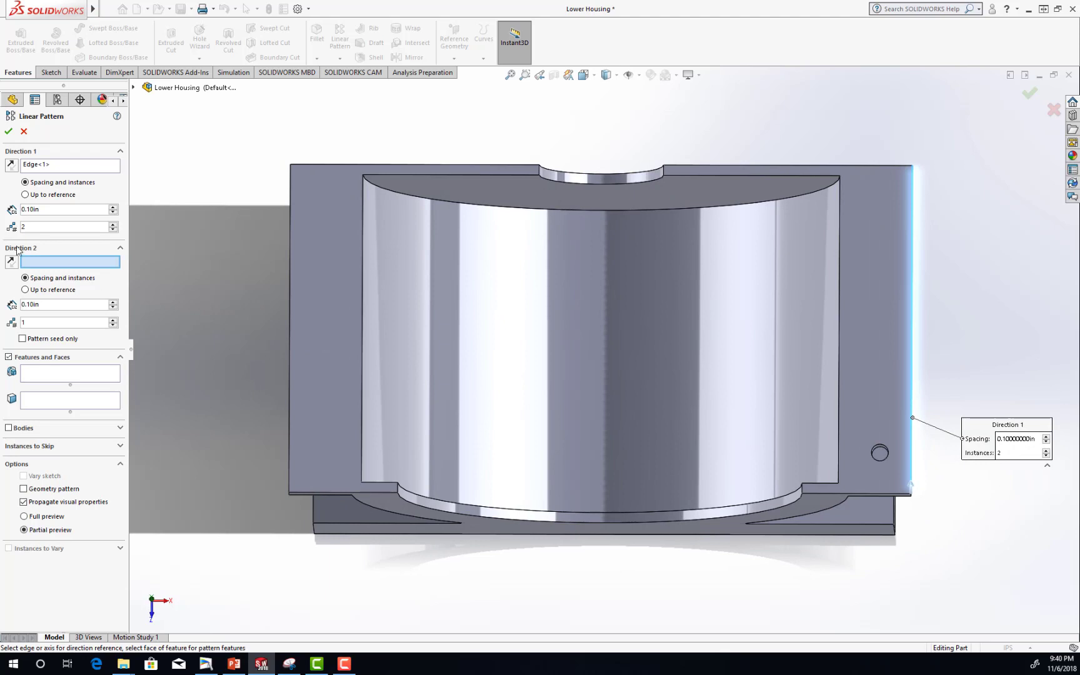
Set the Direction 1 spacing to 2.00 in with 4 instances.
{"action": "double_click", "coordinate": [50, 210]}
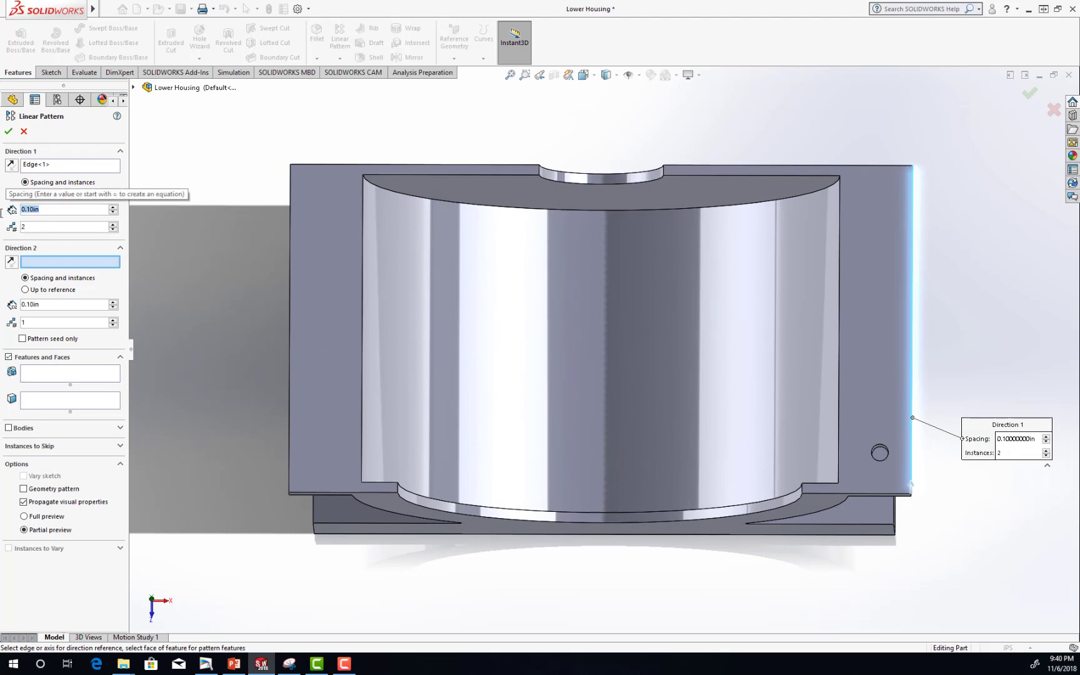
{"action": "type", "text": "2"}
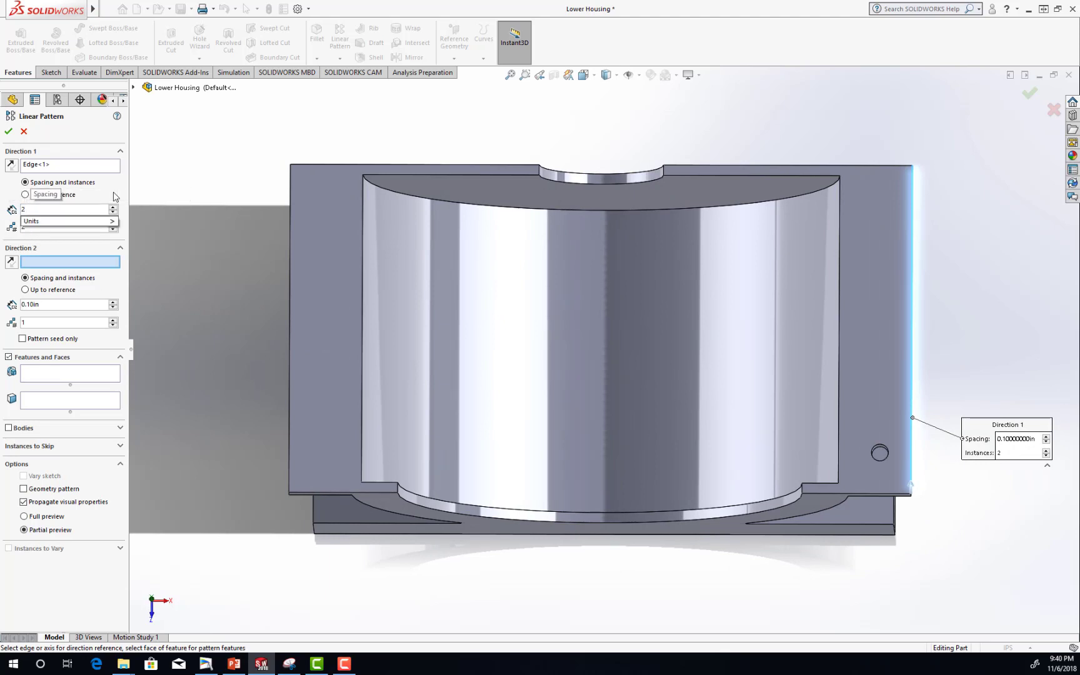
{"action": "key", "text": "Return"}
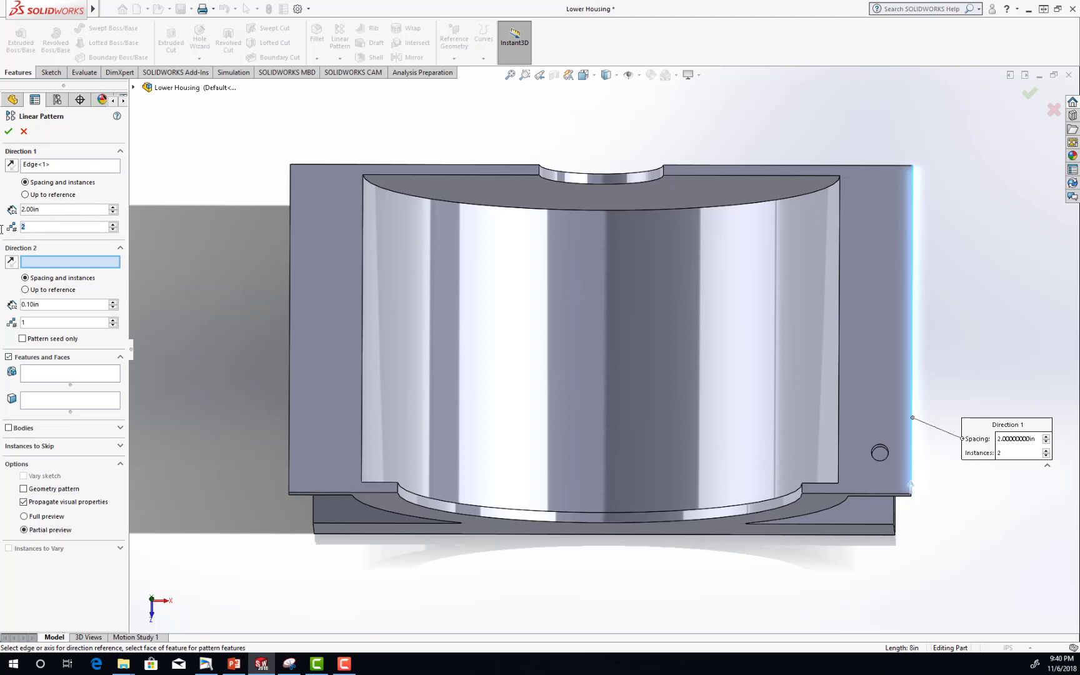
{"action": "type", "text": "4"}
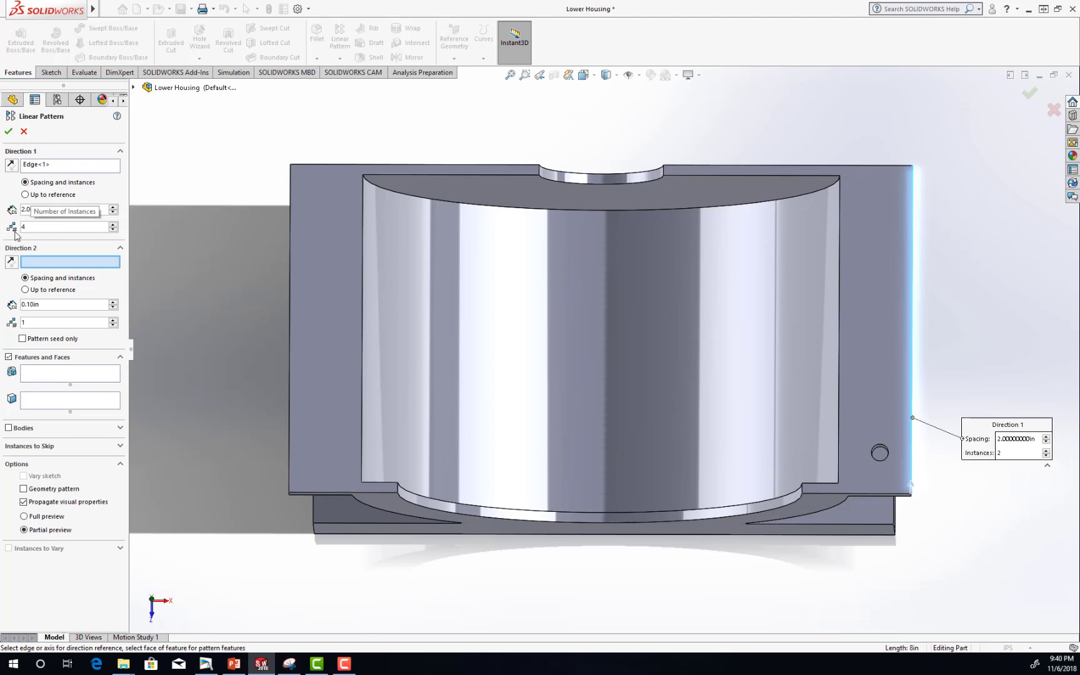
{"action": "key", "text": "Return"}
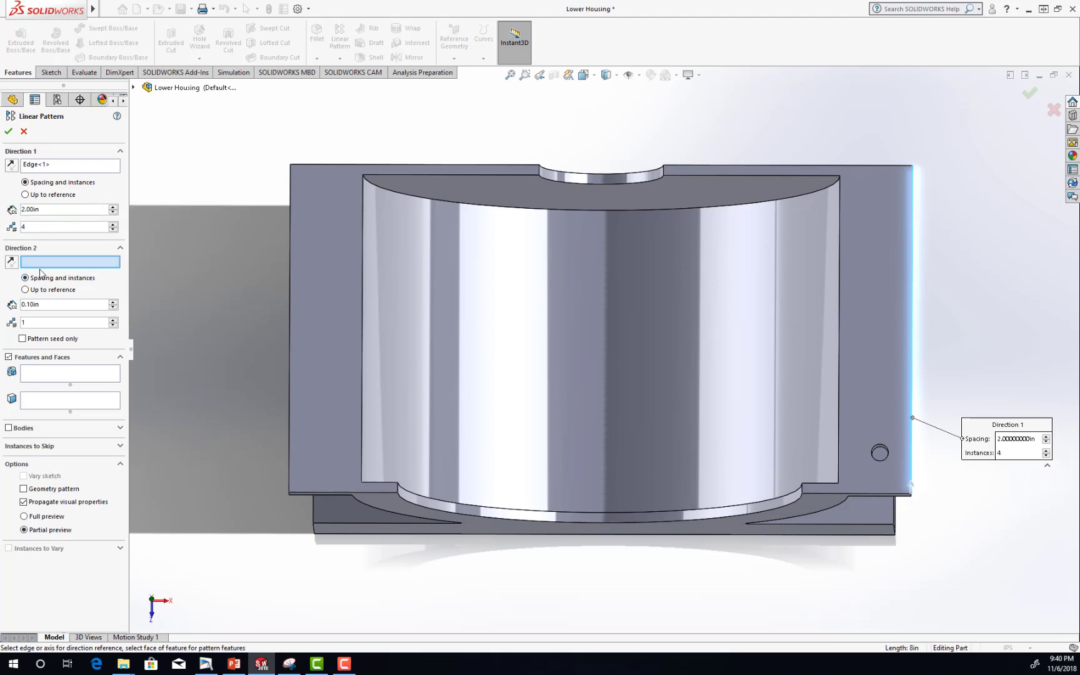
Enable the full preview and choose the drilled hole on the right flange as the feature to pattern.
{"action": "left_click", "coordinate": [24, 516]}
{"action": "mouse_move", "coordinate": [956, 473]}
{"action": "middle_mouse_down"}
{"action": "mouse_move", "coordinate": [941, 467]}
{"action": "mouse_move", "coordinate": [953, 467]}
{"action": "middle_mouse_up"}
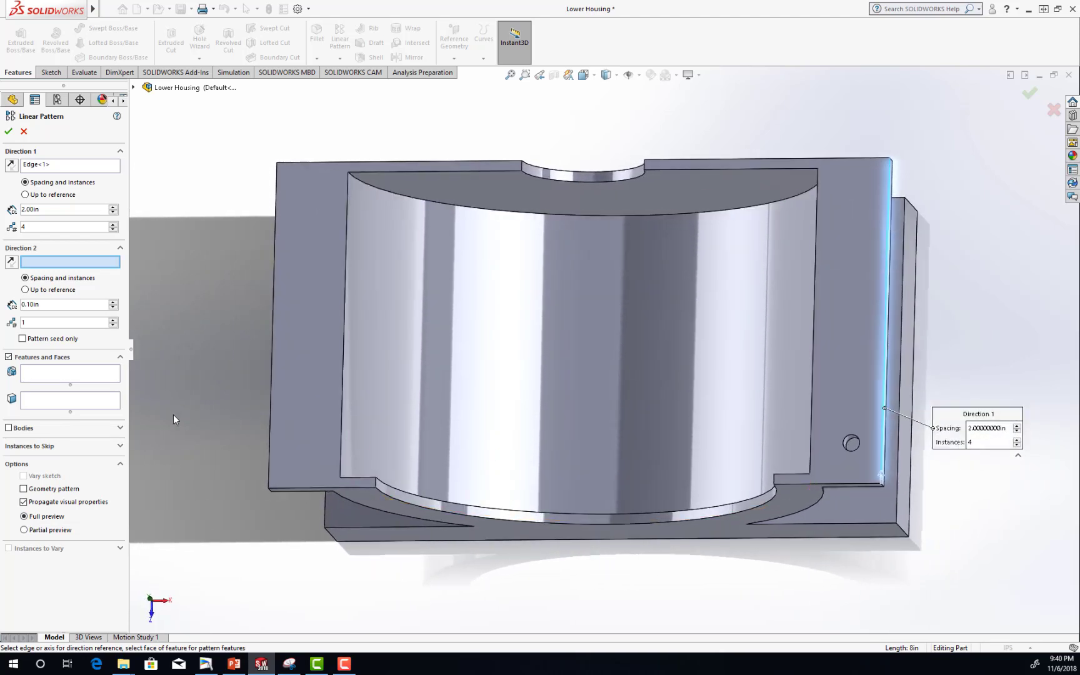
{"action": "left_click", "coordinate": [30, 377]}
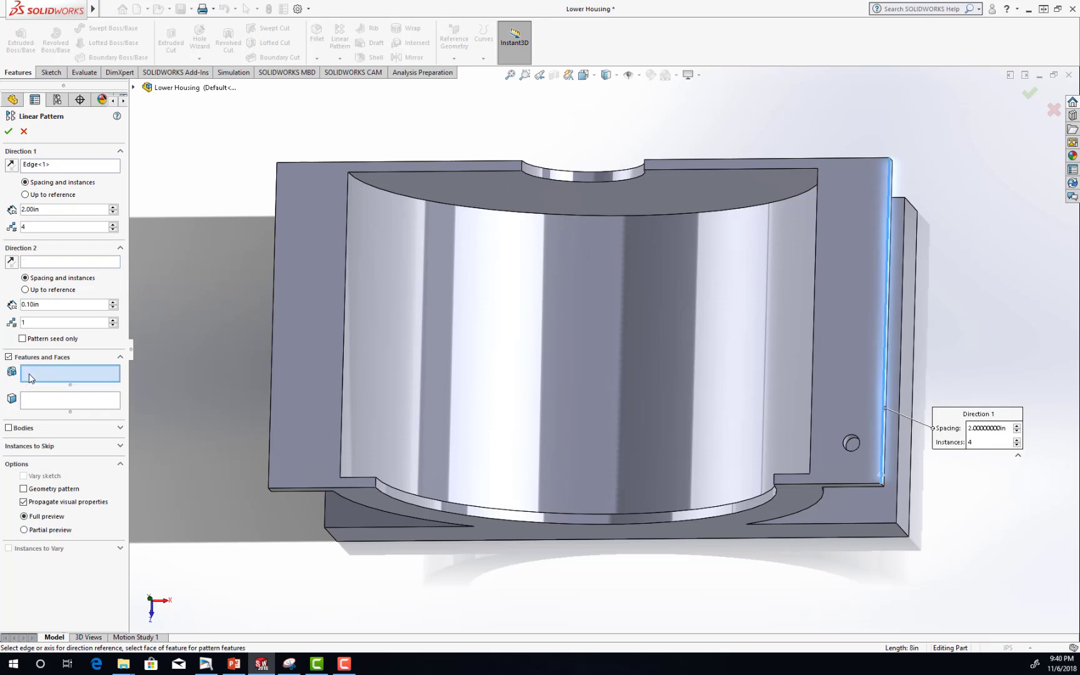
{"action": "left_click", "coordinate": [134, 89]}
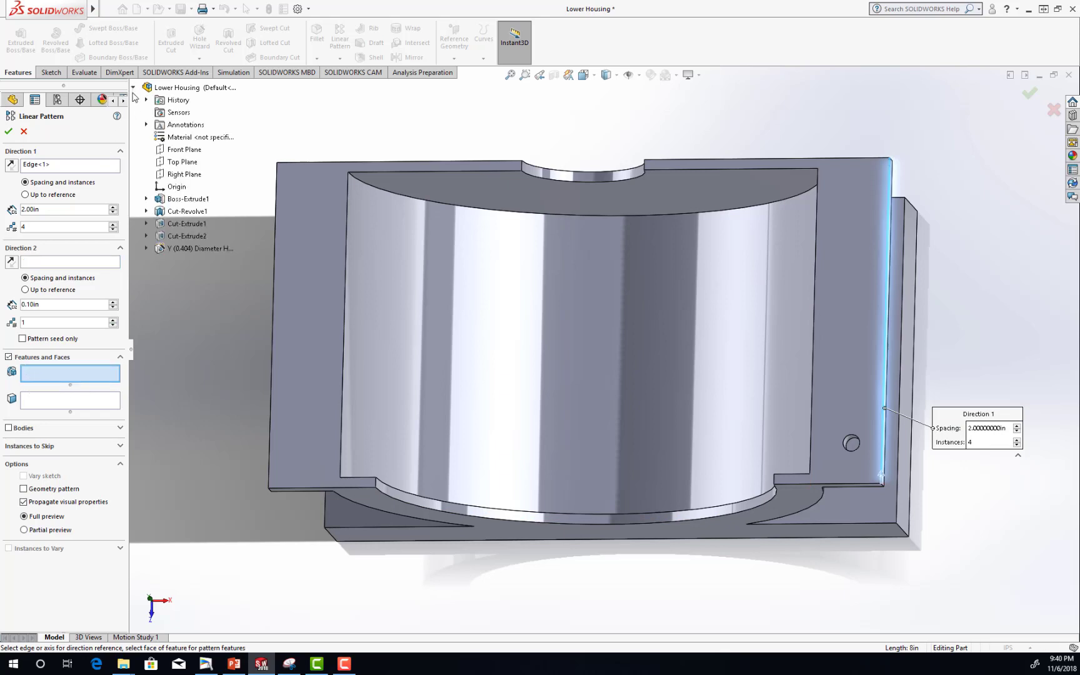
{"action": "left_click", "coordinate": [195, 249]}
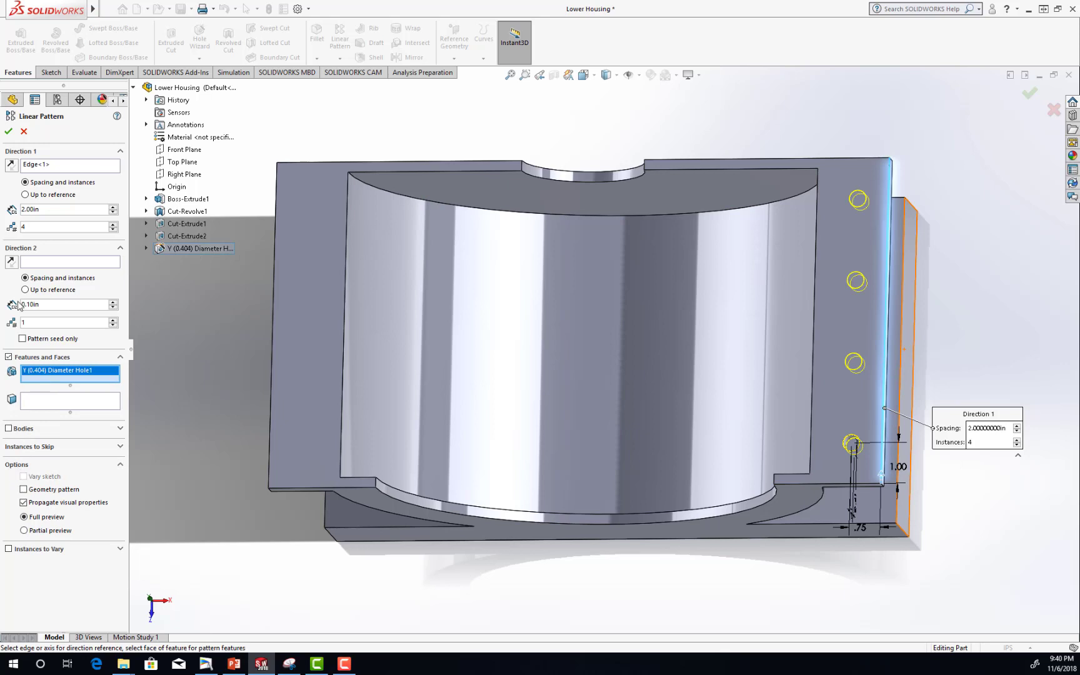
Set the right flange's front edge as Direction 2 and check the hole spacing in the Figure 100 drawing in PowerPoint.
{"action": "left_click", "coordinate": [33, 263]}
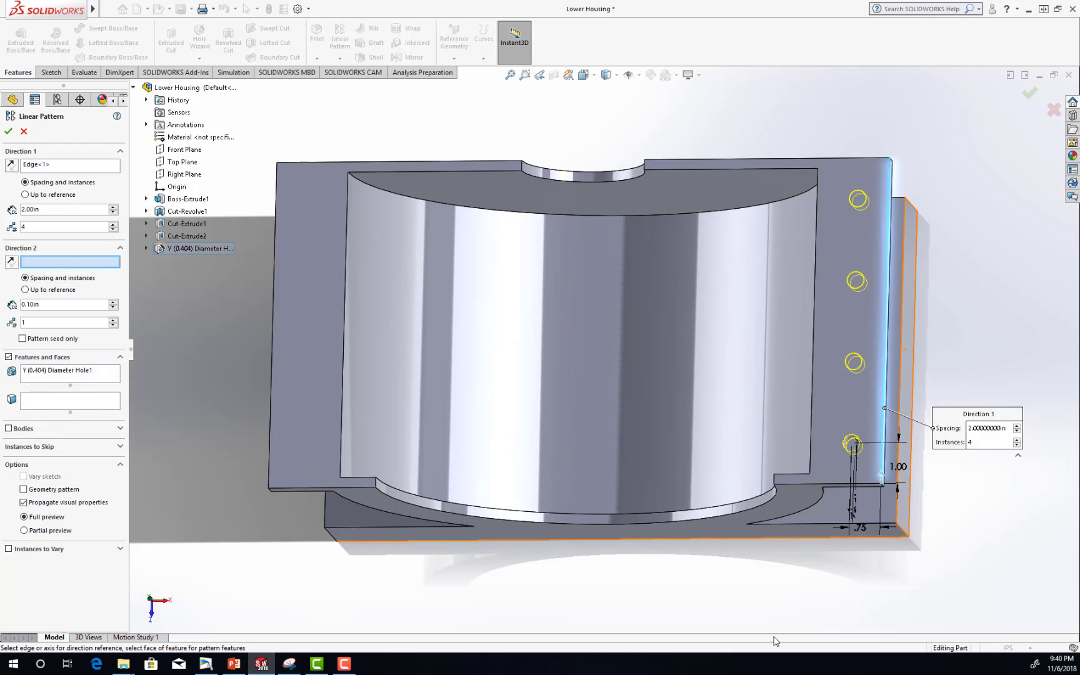
{"action": "left_click", "coordinate": [813, 485]}
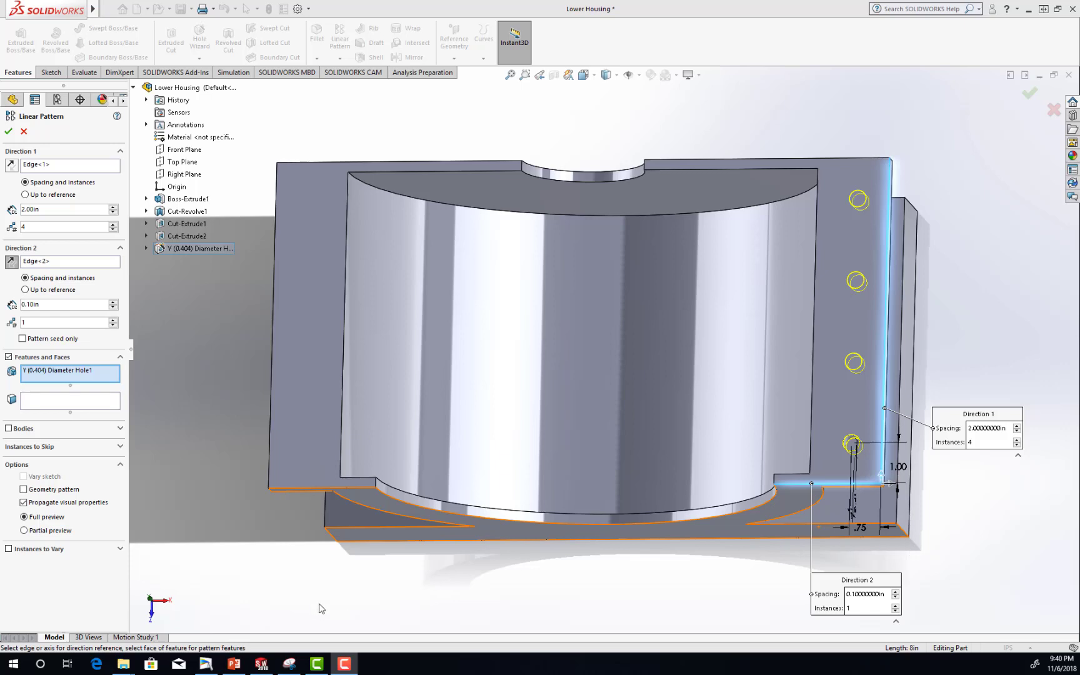
{"action": "left_click", "coordinate": [232, 668]}
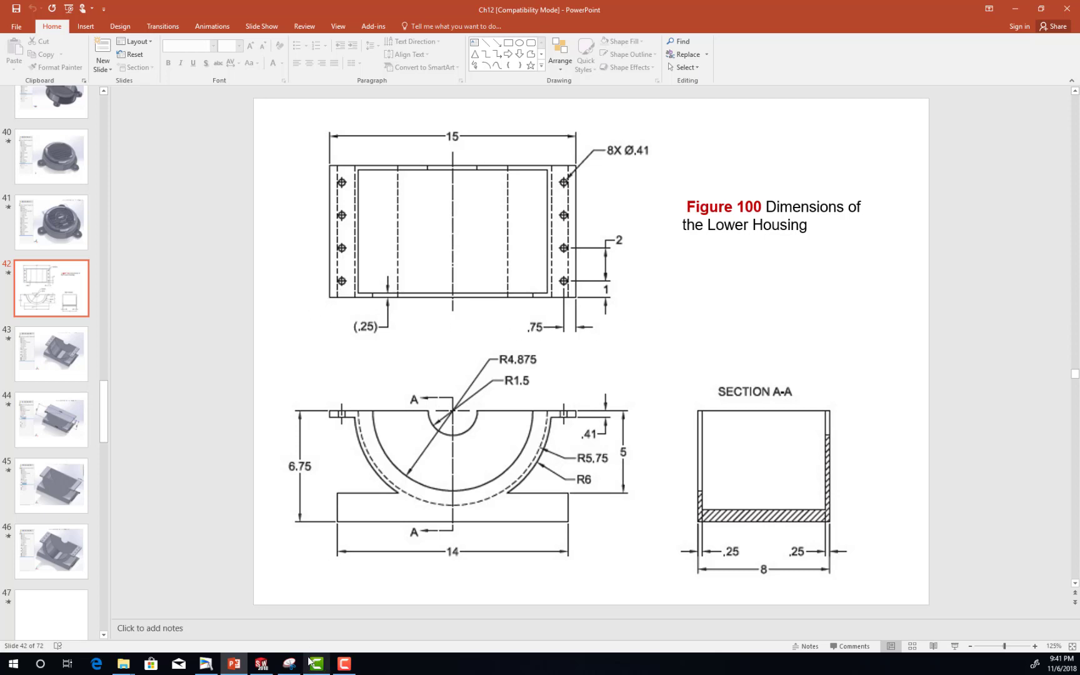
{"action": "left_click", "coordinate": [257, 664]}
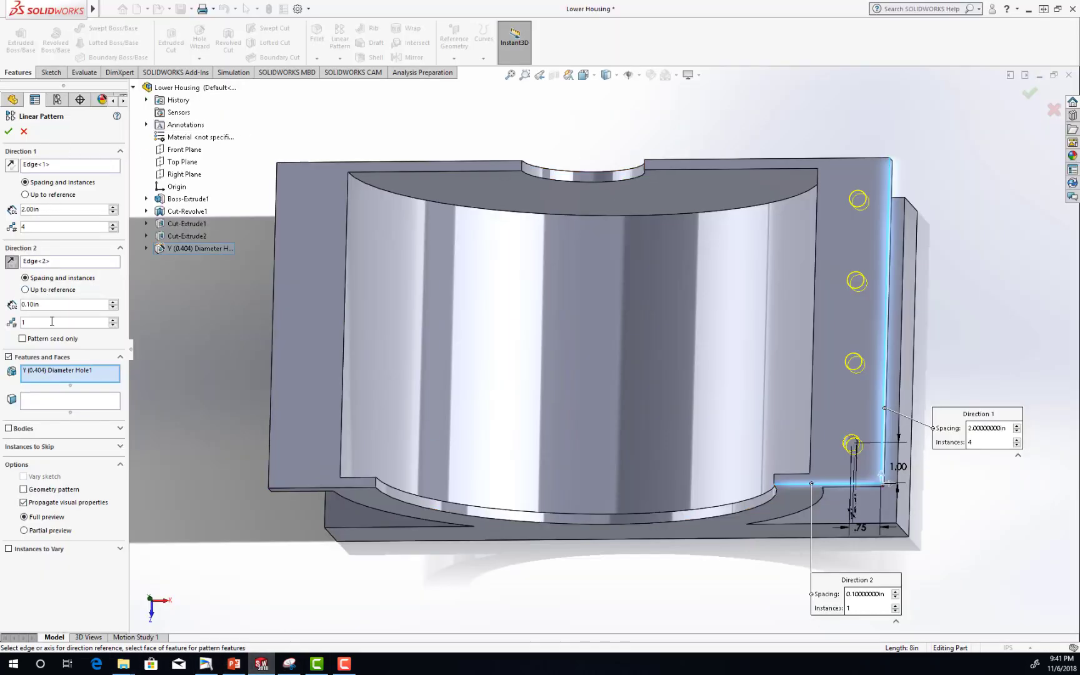
Set Direction 2 to a spacing of 15-.75*2 in with 2 instances, reverse it toward the left flange and finish the pattern.
{"action": "left_click_drag", "start_coordinate": [51, 308], "coordinate": [2, 305]}
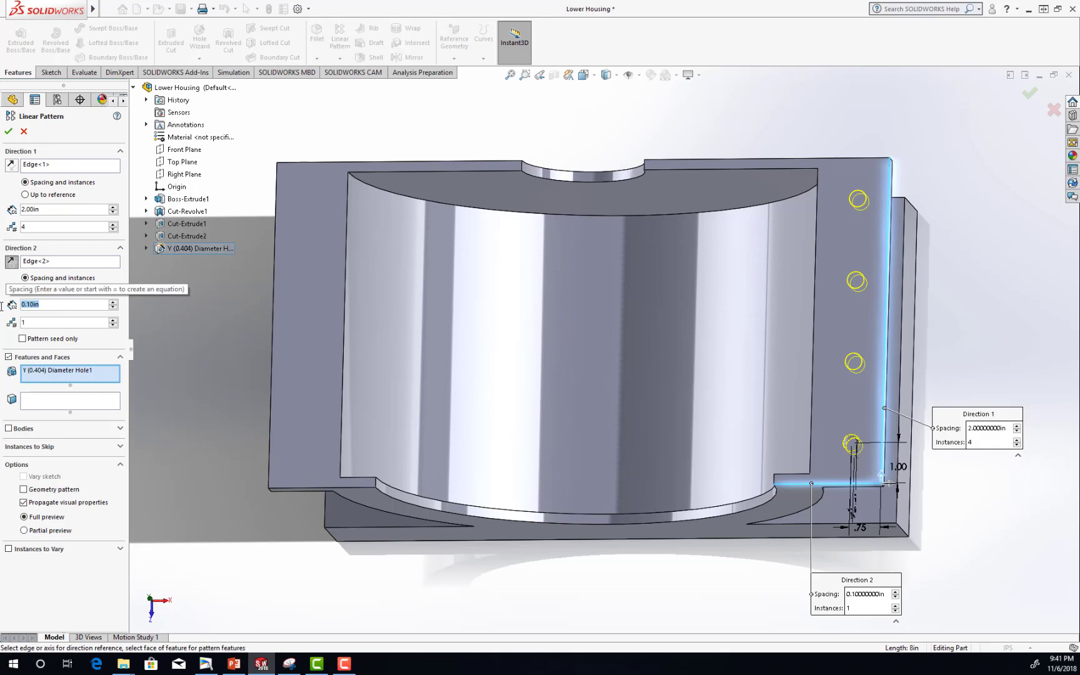
{"action": "type", "text": "15"}
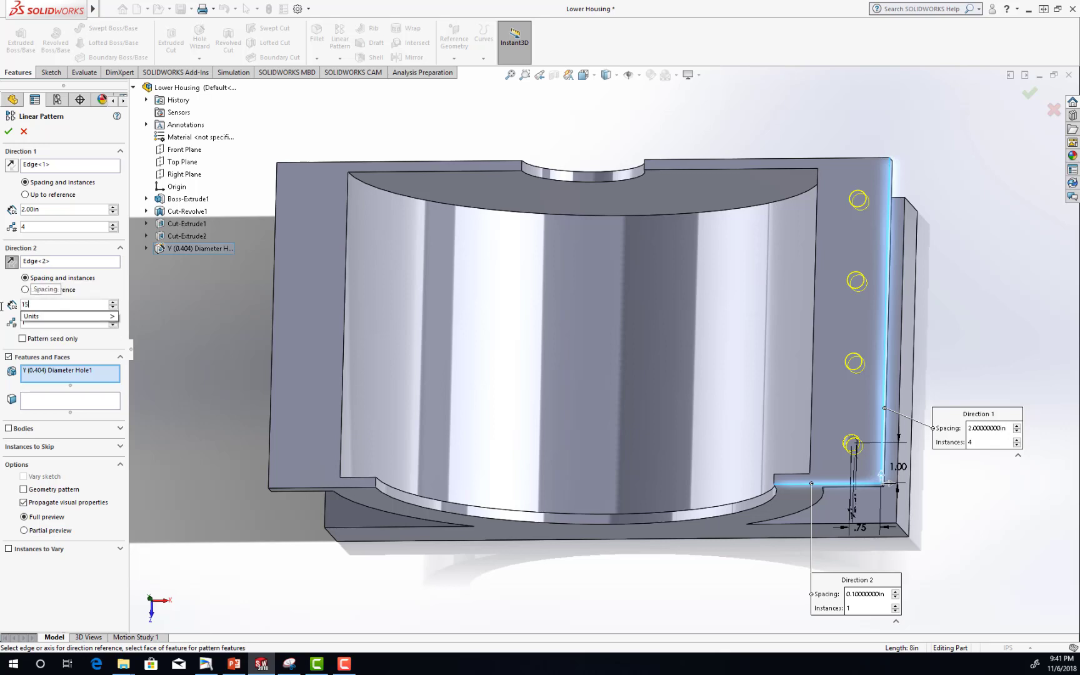
{"action": "type", "text": "-.75*2"}
{"action": "mouse_move", "coordinate": [63, 320]}
{"action": "key", "text": "Tab"}
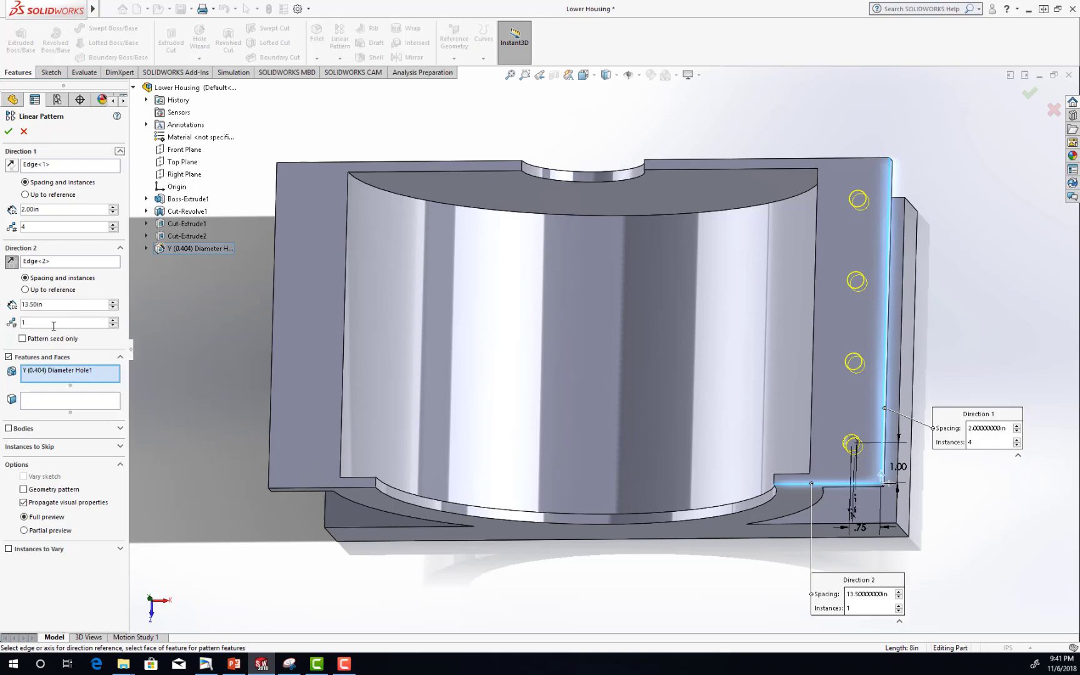
{"action": "type", "text": "2"}
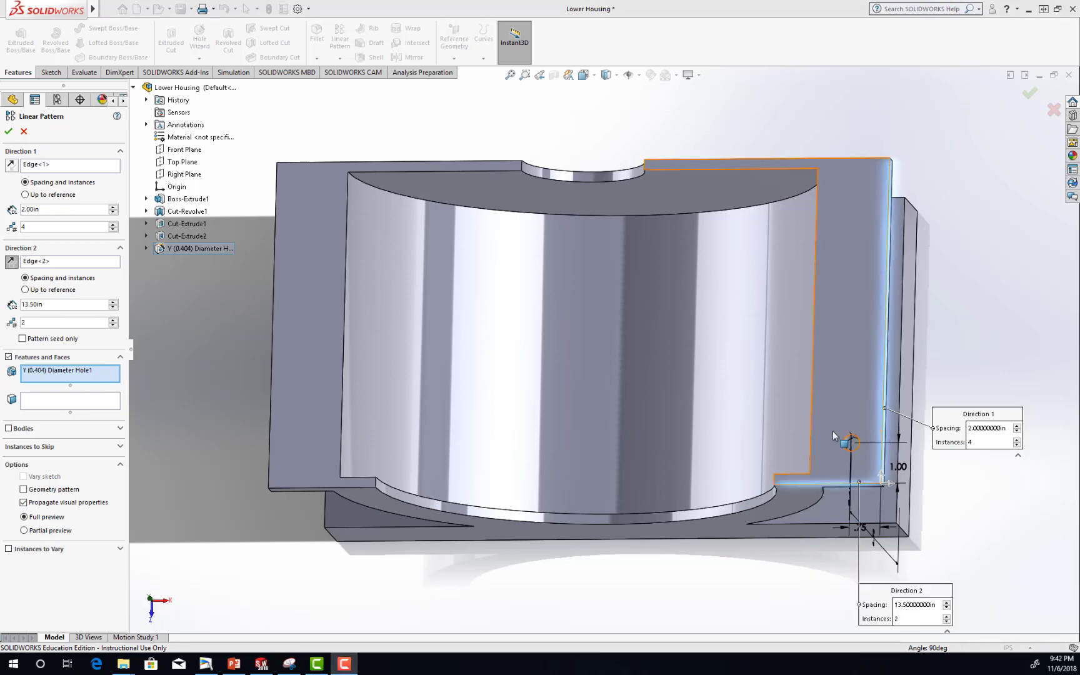
{"action": "left_click", "coordinate": [892, 488]}
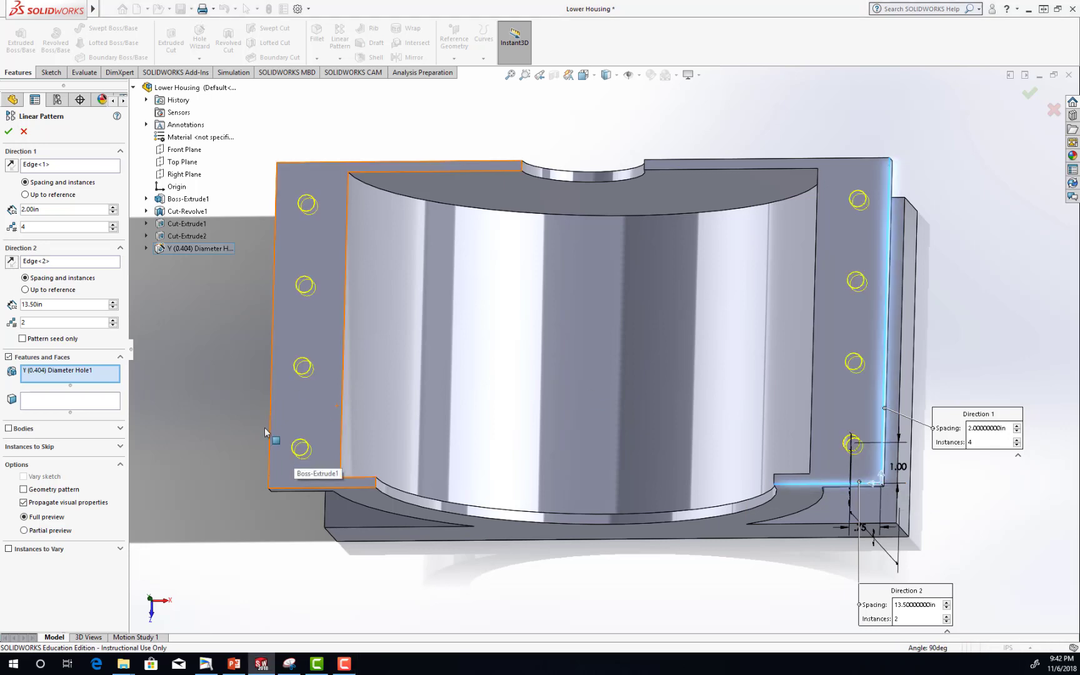
{"action": "left_click", "coordinate": [8, 131]}
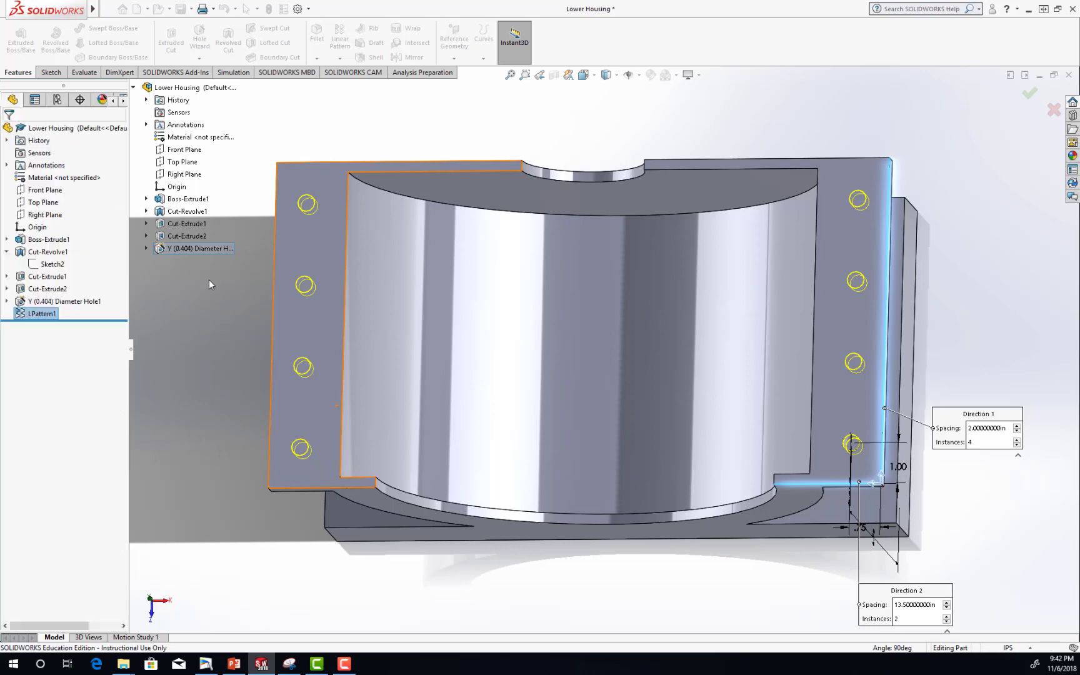
Save the Lower Housing part and inspect the finished model from an angled view.
{"action": "left_click", "coordinate": [206, 329]}
{"action": "middle_click_drag", "start_coordinate": [633, 548], "coordinate": [630, 461]}
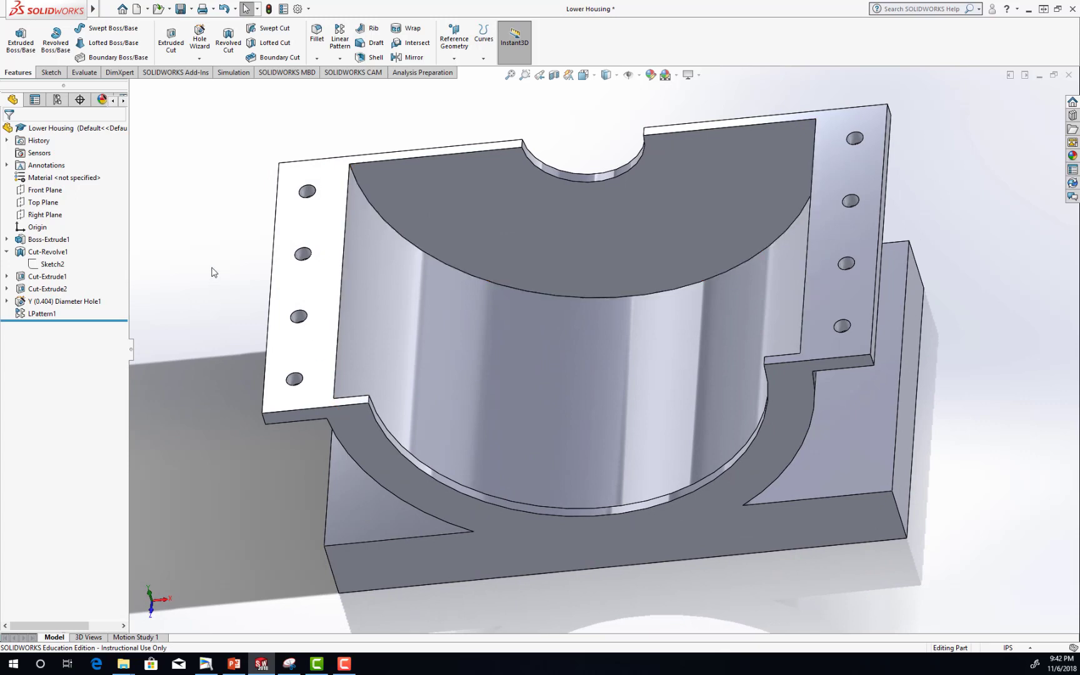
{"action": "left_click", "coordinate": [181, 8]}
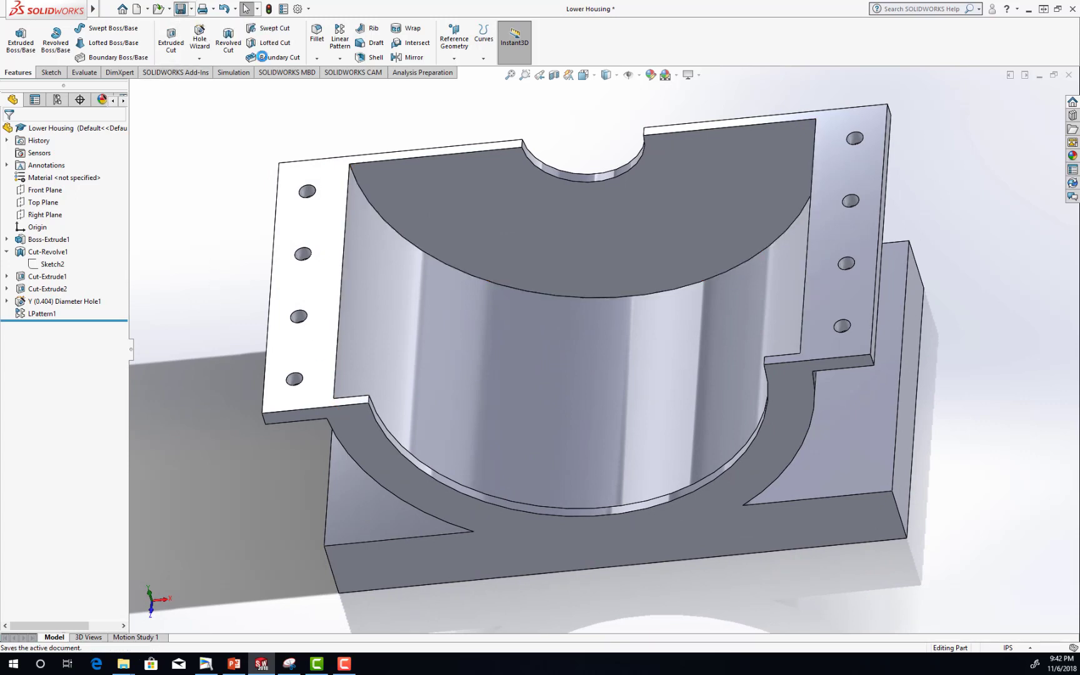
{"action": "scroll", "coordinate": [587, 498], "scroll_direction": "down", "scroll_amount": 1}
{"action": "scroll", "coordinate": [587, 497], "scroll_direction": "up", "scroll_amount": 3}
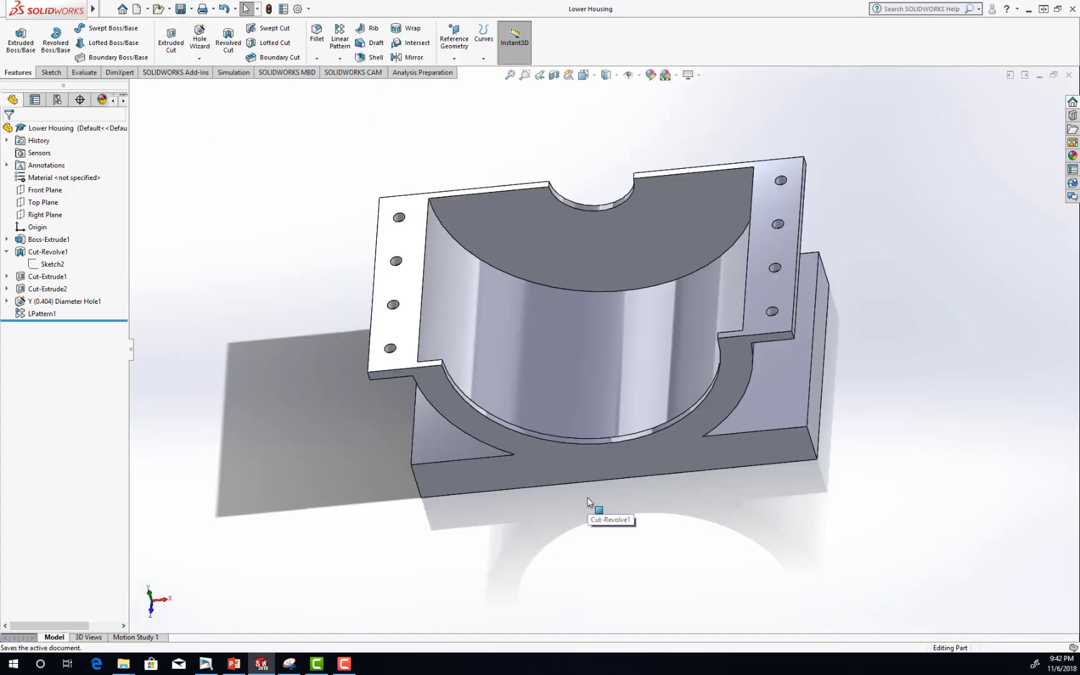
{"action": "middle_click_drag", "start_coordinate": [588, 497], "coordinate": [560, 465]}
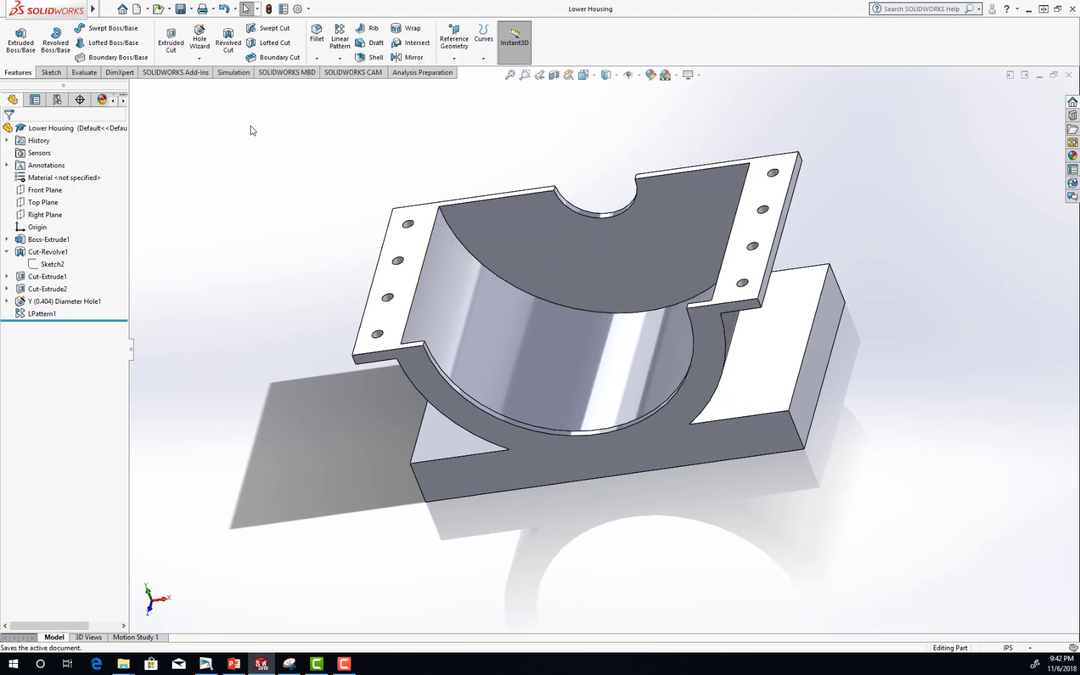